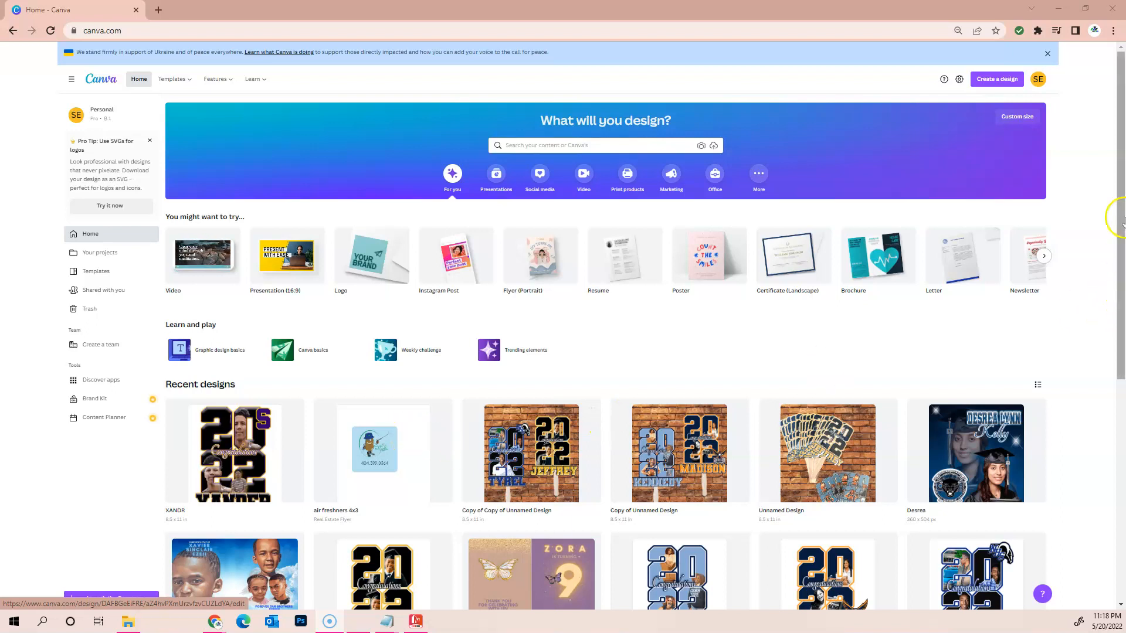
- View the CUSTOM COLORING PURPLE design from the recent designs as an example, and return to the home page
{"action": "left_click_drag", "start_coordinate": [1116, 154], "coordinate": [1122, 227]}
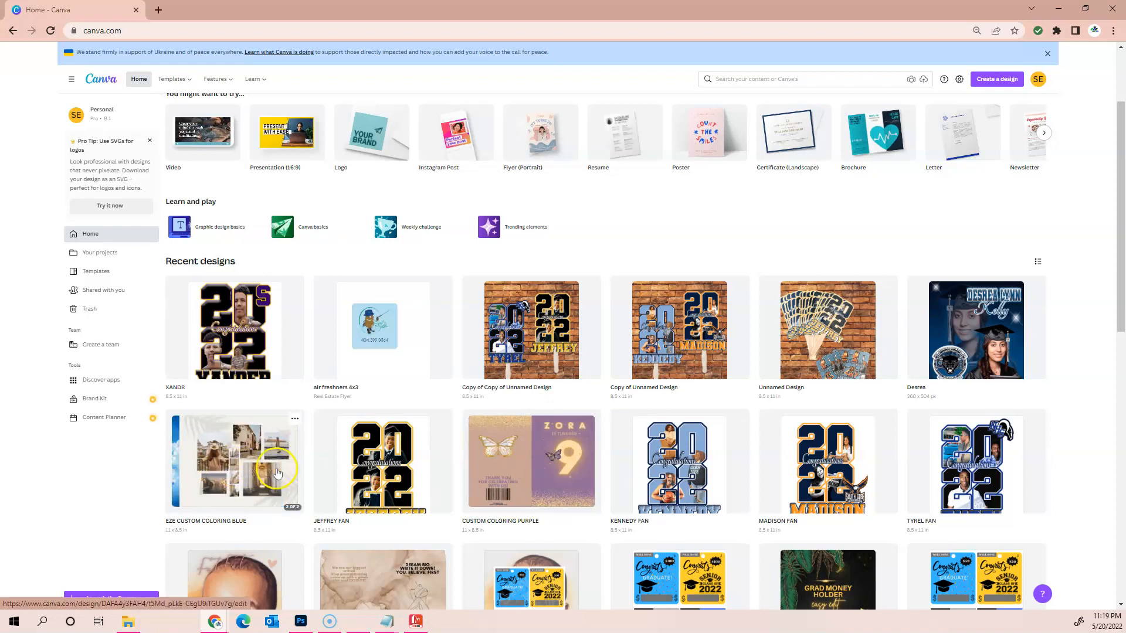
{"action": "left_click", "coordinate": [531, 464]}
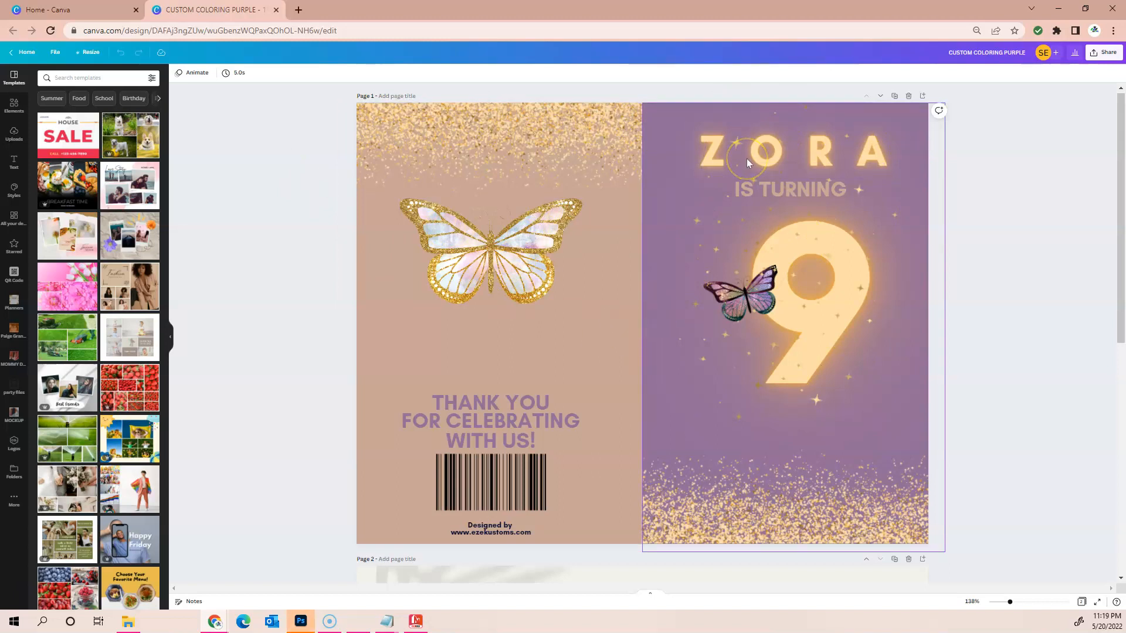
{"action": "left_click", "coordinate": [34, 55]}
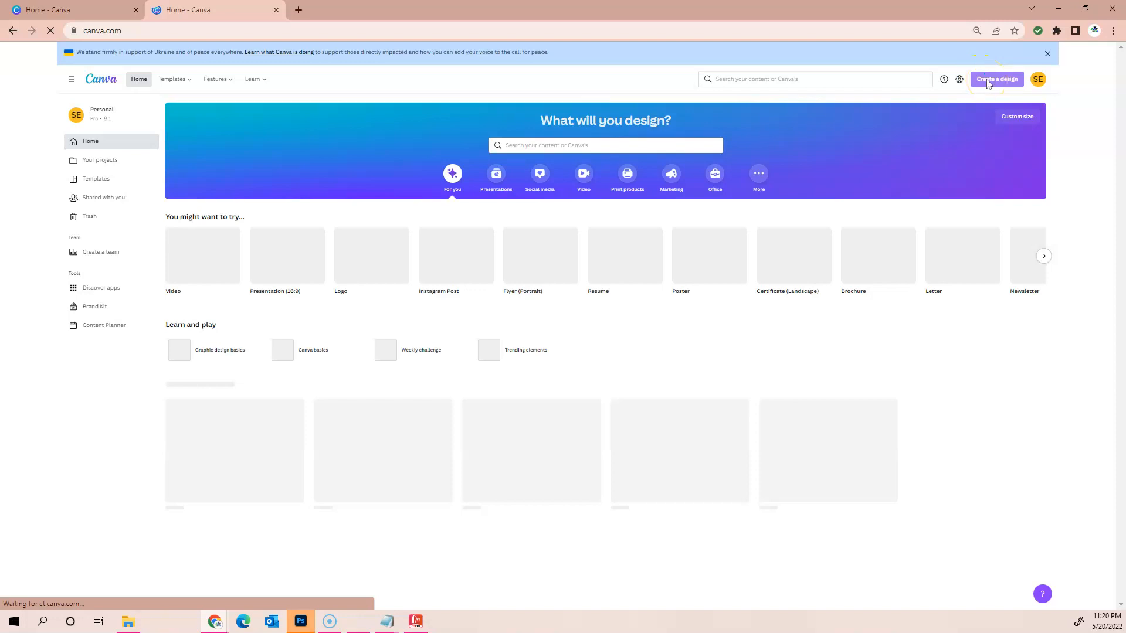
- Create a new custom-size design 11 in wide and 8.5 in high
{"action": "left_click", "coordinate": [988, 84]}
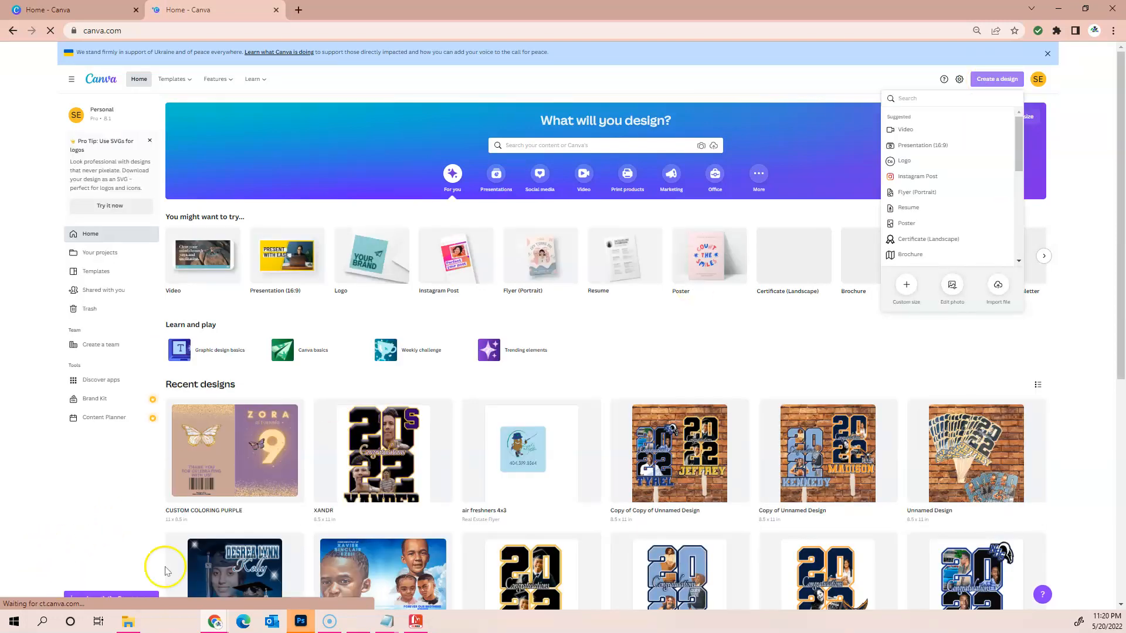
{"action": "left_click", "coordinate": [908, 285]}
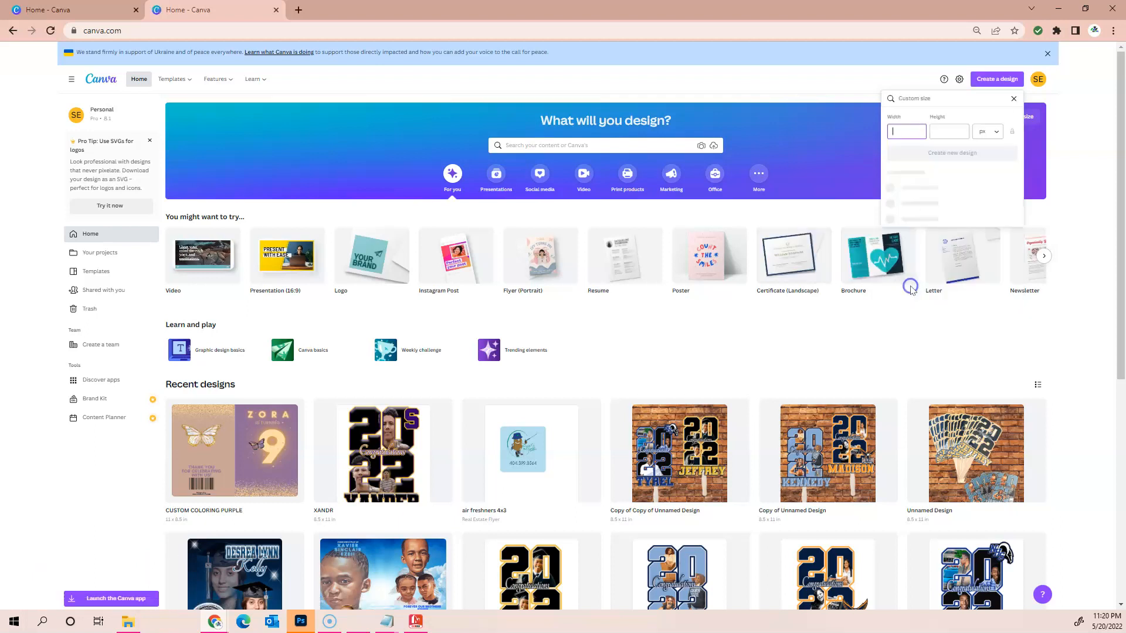
{"action": "left_click", "coordinate": [995, 131]}
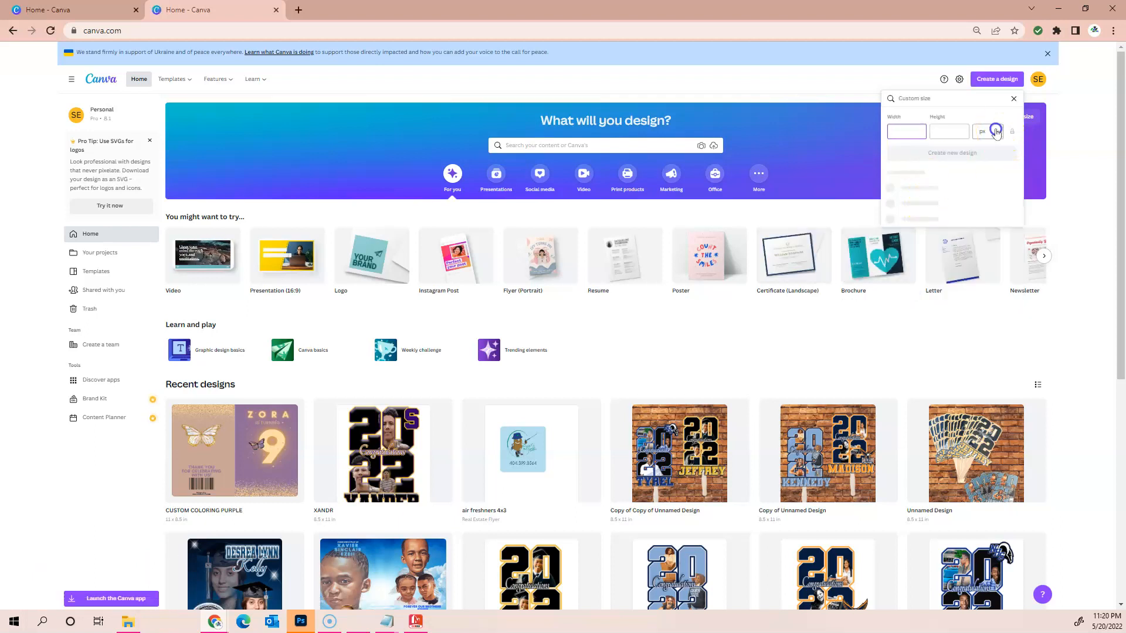
{"action": "left_click", "coordinate": [980, 169]}
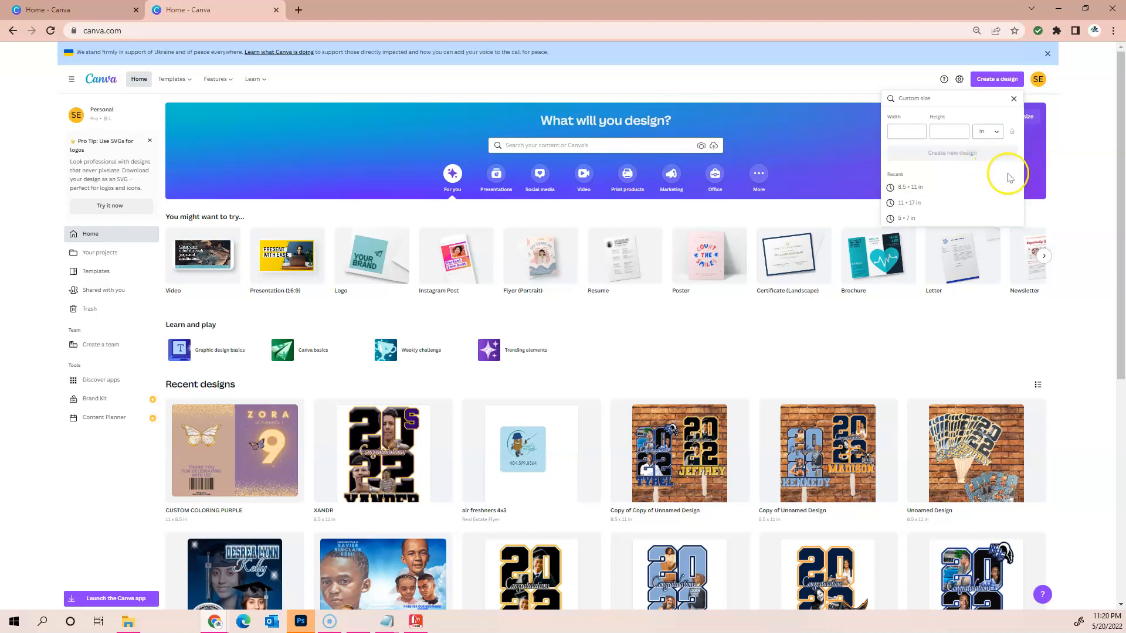
{"action": "left_click", "coordinate": [907, 134]}
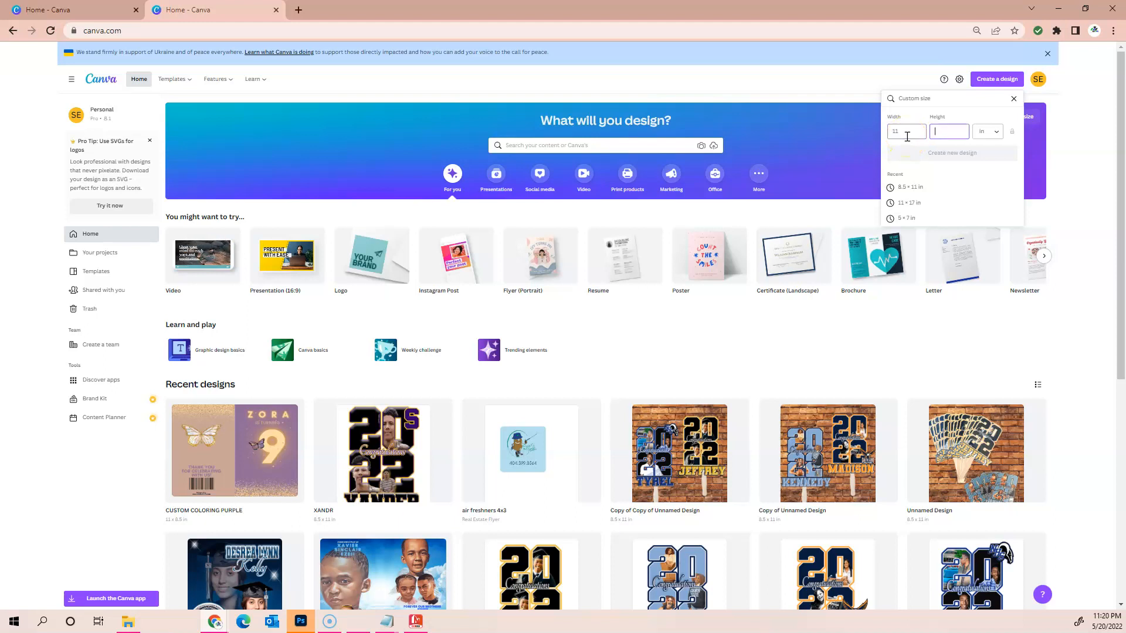
{"action": "type", "text": "8.5"}
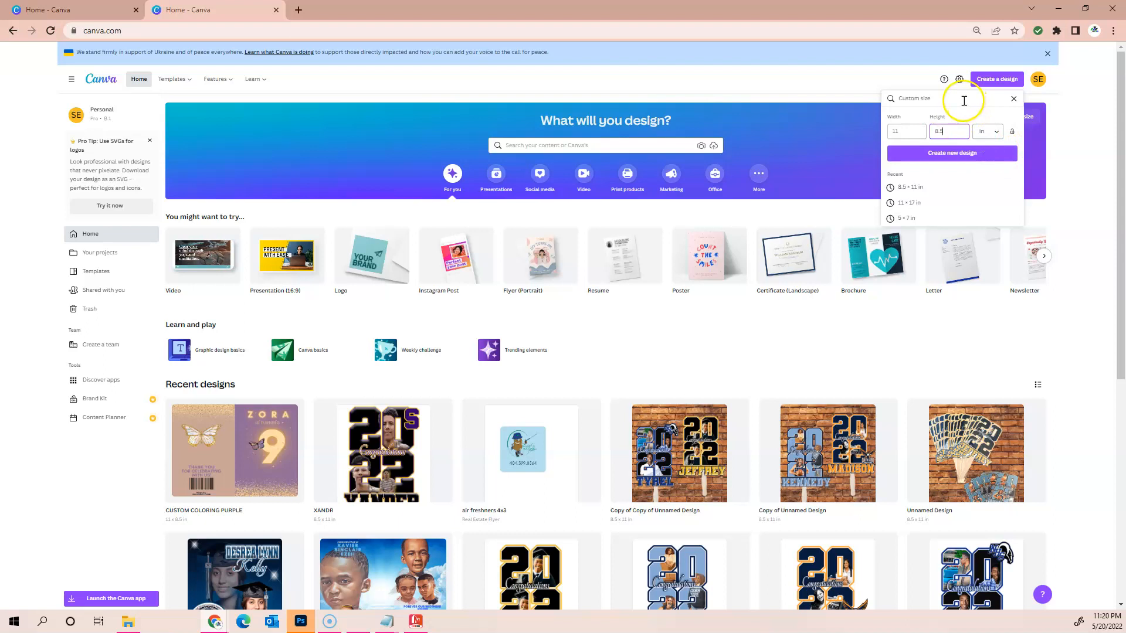
{"action": "left_click", "coordinate": [932, 157]}
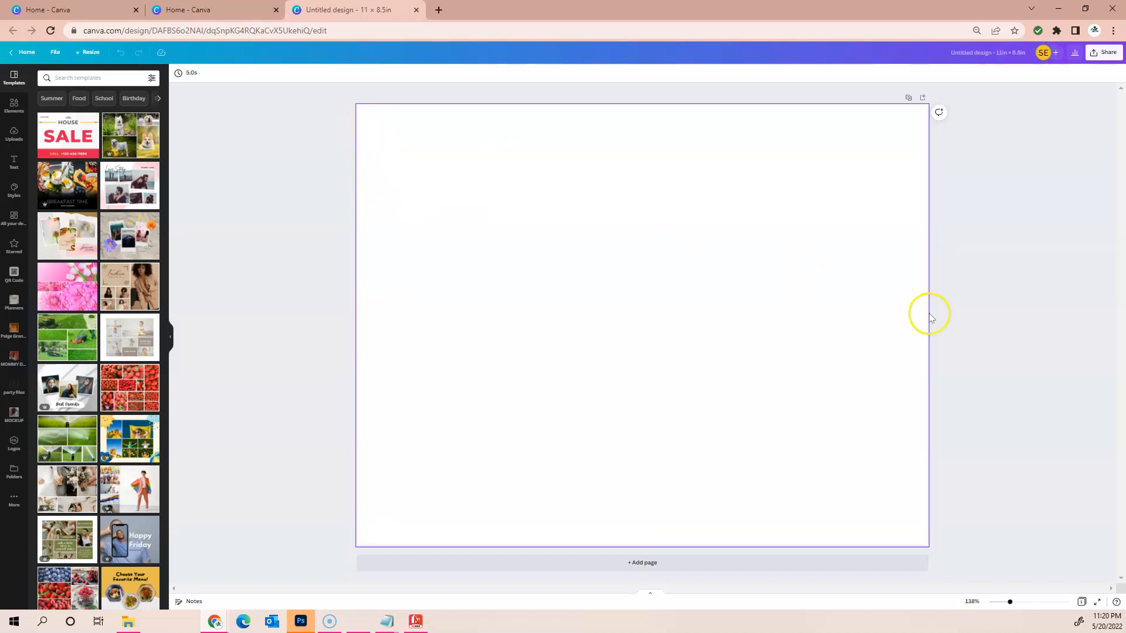
- Name the new design "colring book"
{"action": "left_click", "coordinate": [974, 51]}
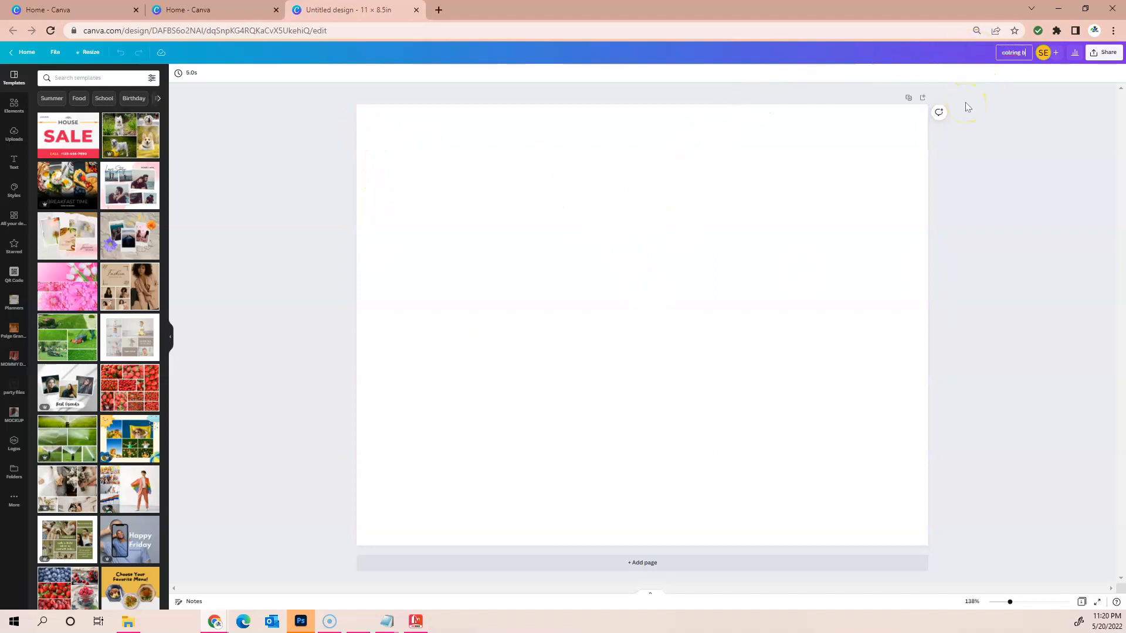
{"action": "type", "text": "colring book"}
{"action": "key", "text": "Return"}
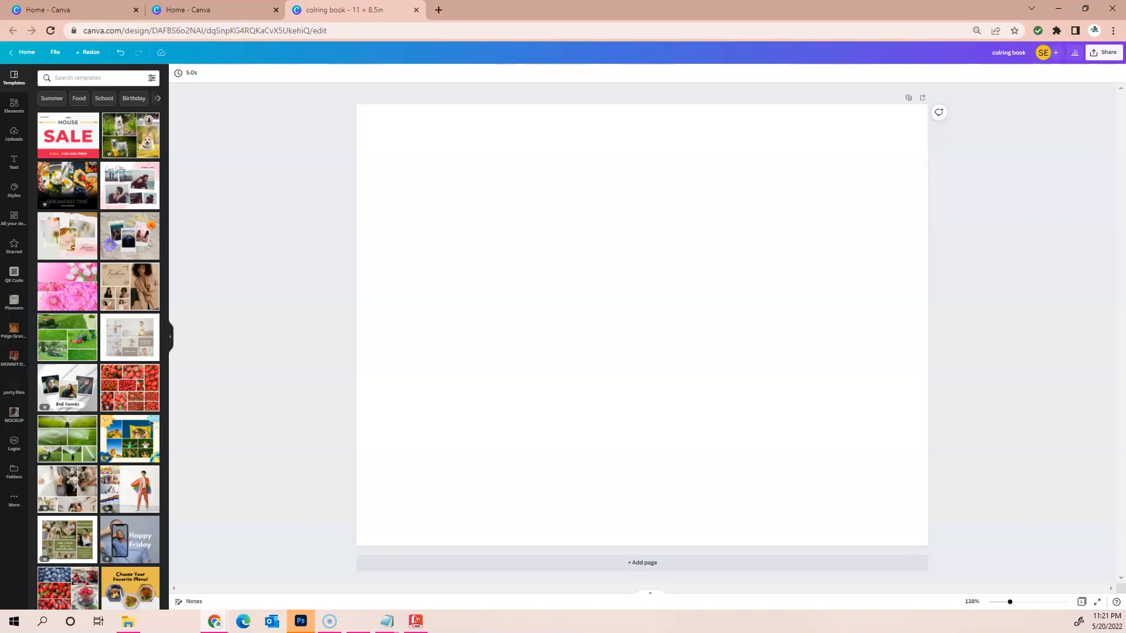
- Add a square shape to the blank page and fill it with the bright pink of the Thwarted Summer Shower palette
{"action": "left_click", "coordinate": [779, 415]}
{"action": "left_click", "coordinate": [411, 149]}
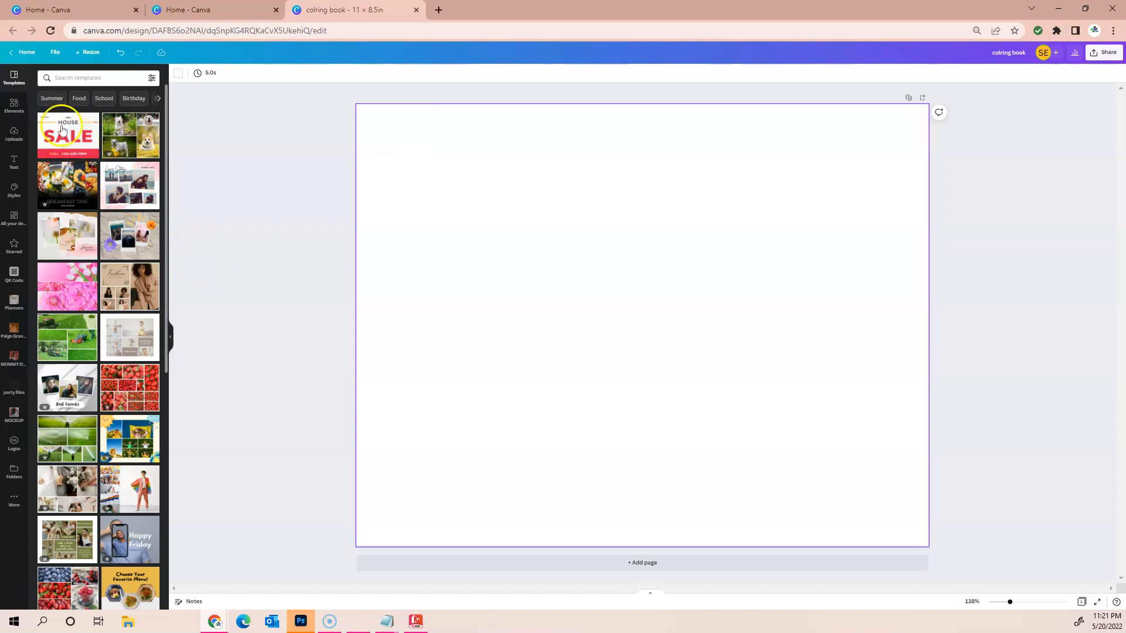
{"action": "left_click", "coordinate": [16, 105]}
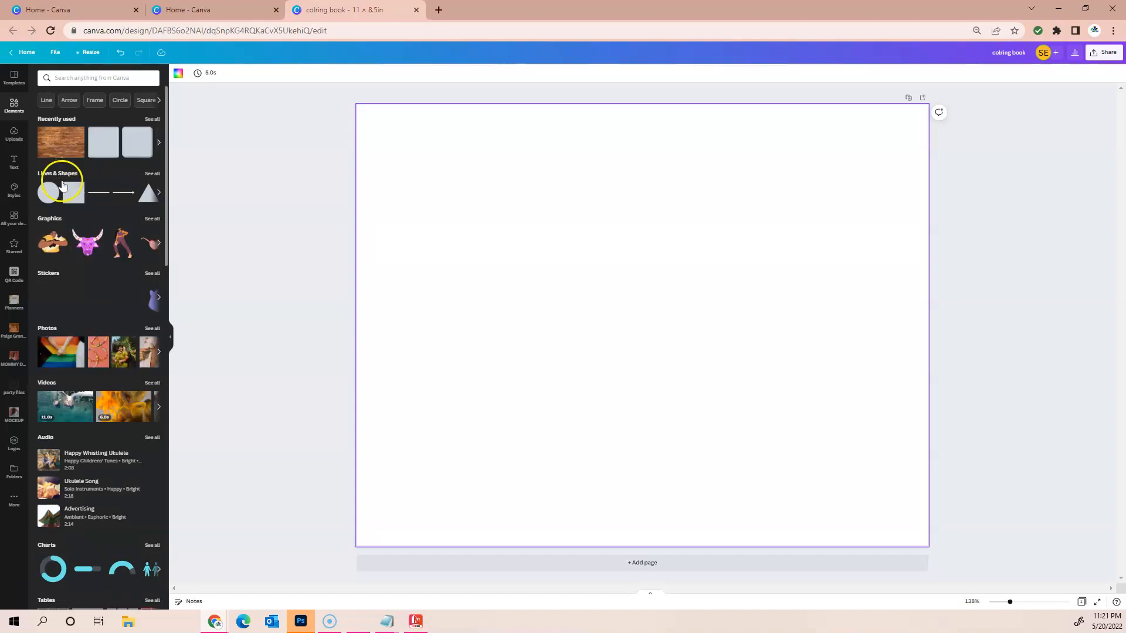
{"action": "left_click", "coordinate": [82, 196]}
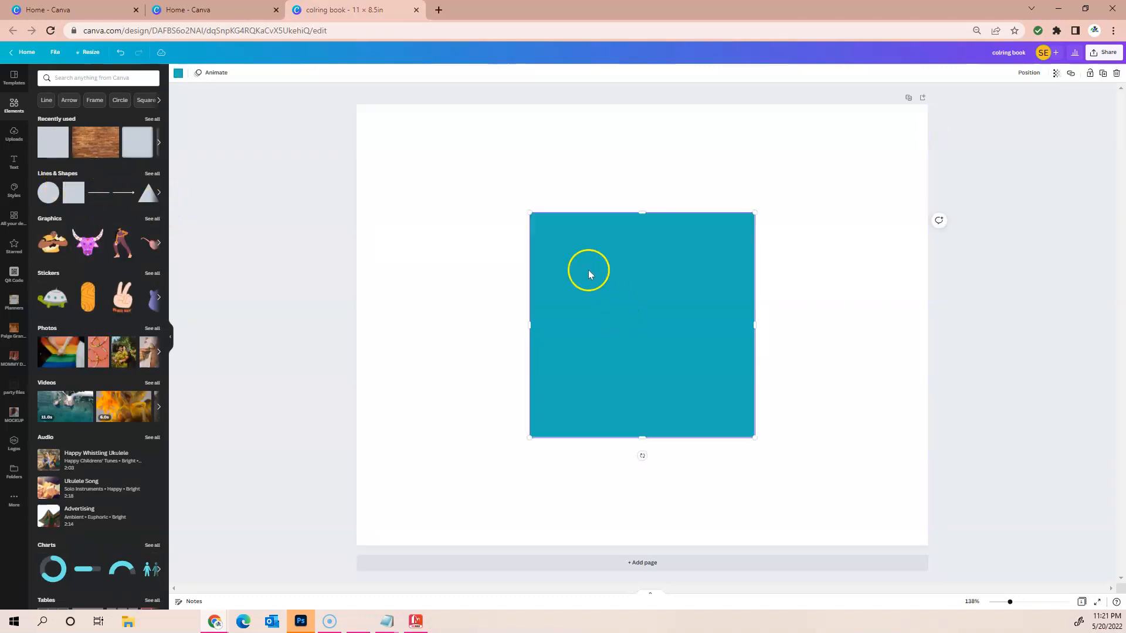
{"action": "left_click", "coordinate": [179, 75]}
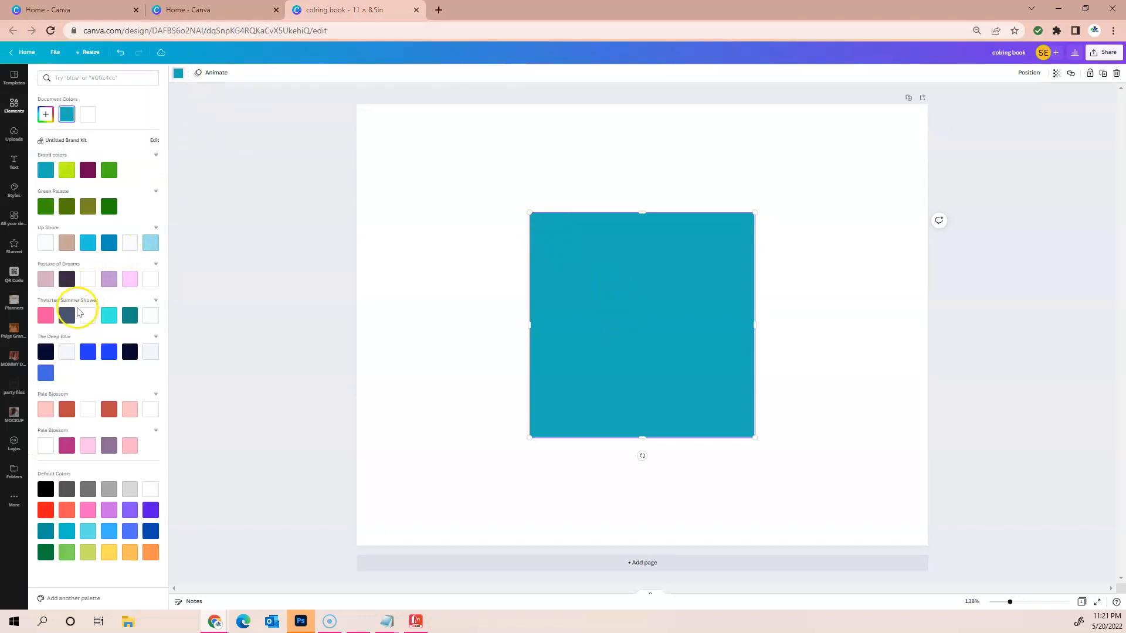
{"action": "left_click", "coordinate": [47, 317]}
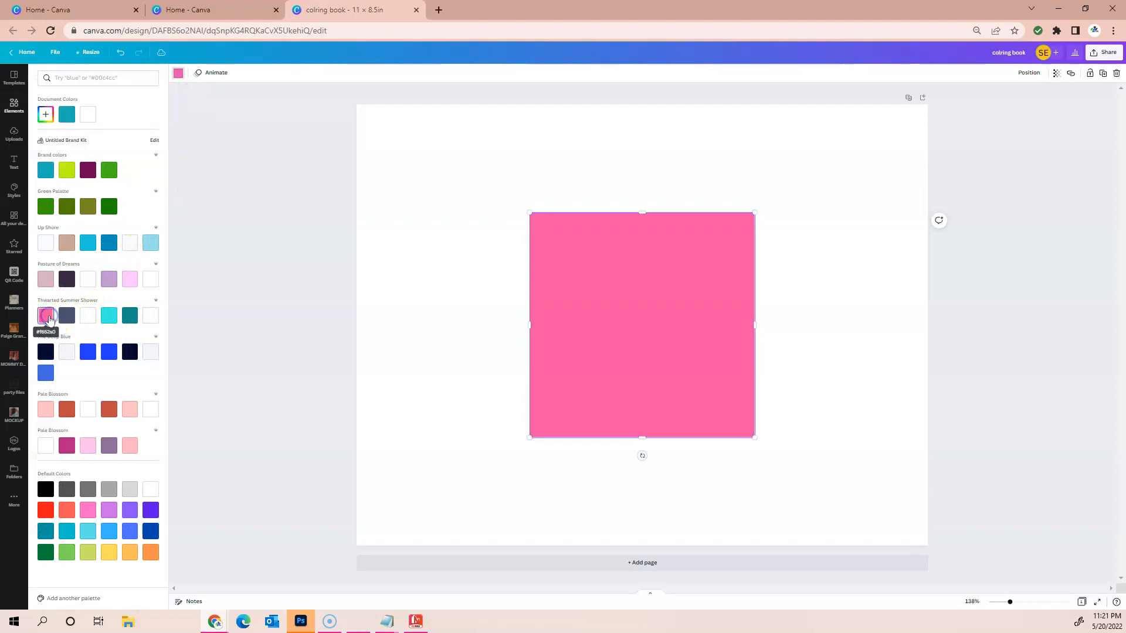
- Move the pink square to the page's center line and upper edge, and enlarge it to cover the whole right half
{"action": "left_click_drag", "start_coordinate": [589, 280], "coordinate": [688, 215]}
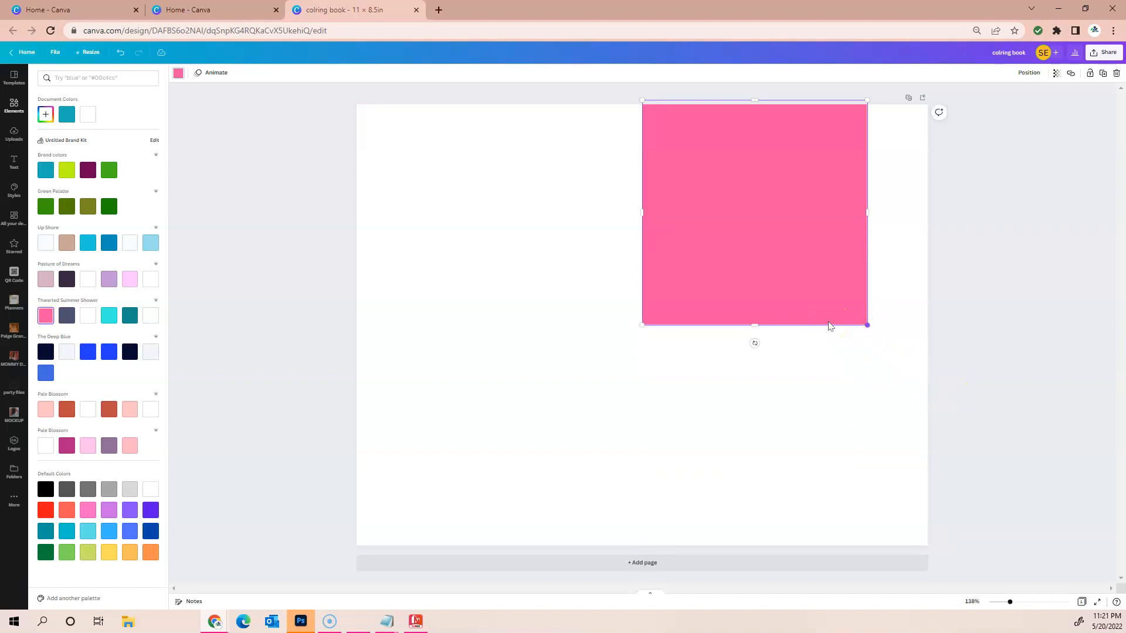
{"action": "left_click_drag", "start_coordinate": [868, 326], "coordinate": [910, 350]}
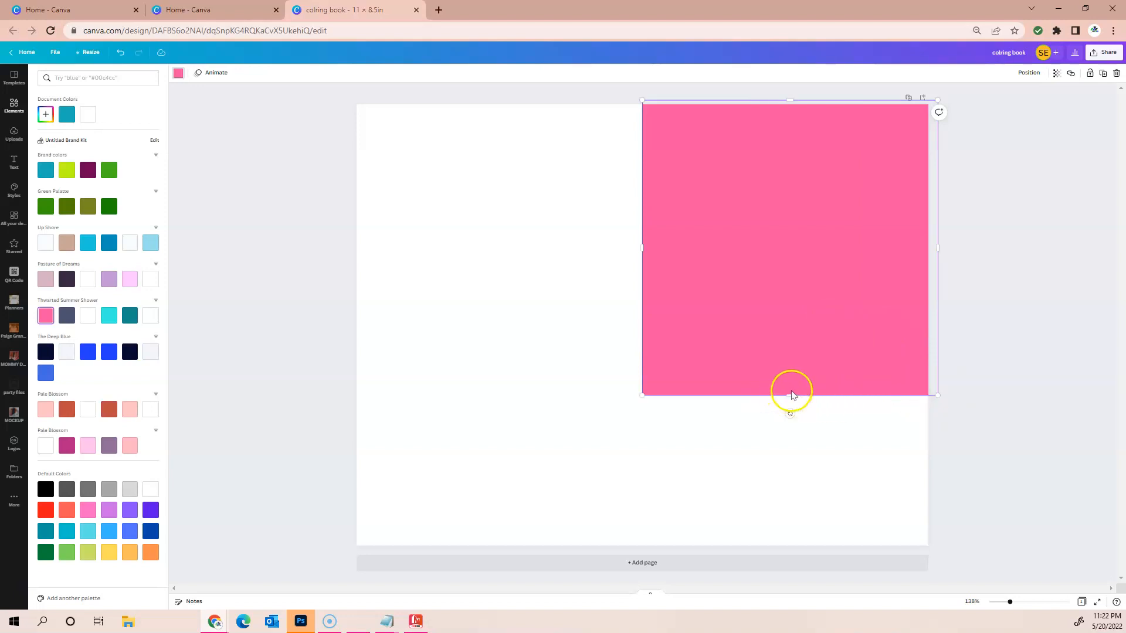
{"action": "left_click_drag", "start_coordinate": [790, 395], "coordinate": [813, 565]}
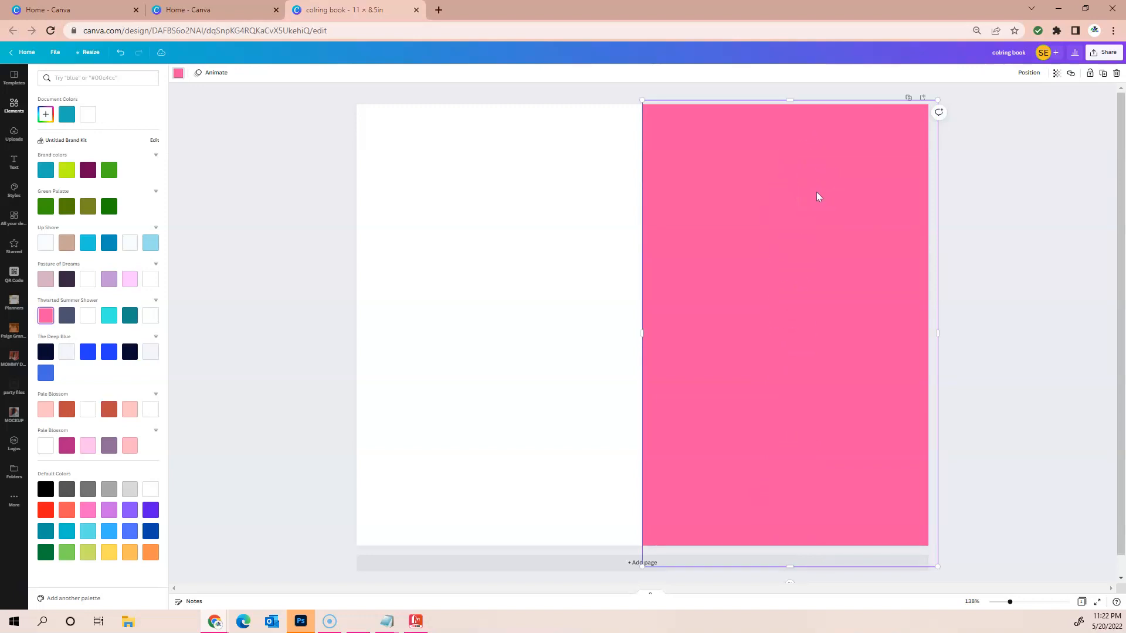
- Duplicate the pink rectangle, fill the copy with light pink from the Pale Blossom palette, and place it over the page's left half
{"action": "key", "text": "ctrl+d"}
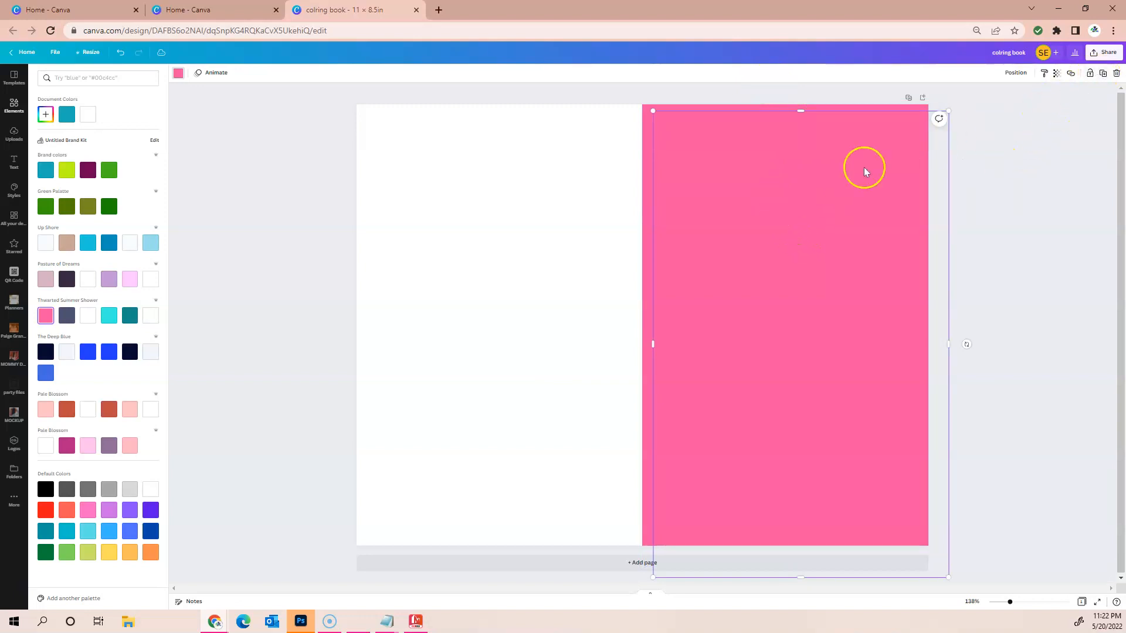
{"action": "left_click_drag", "start_coordinate": [773, 217], "coordinate": [372, 227]}
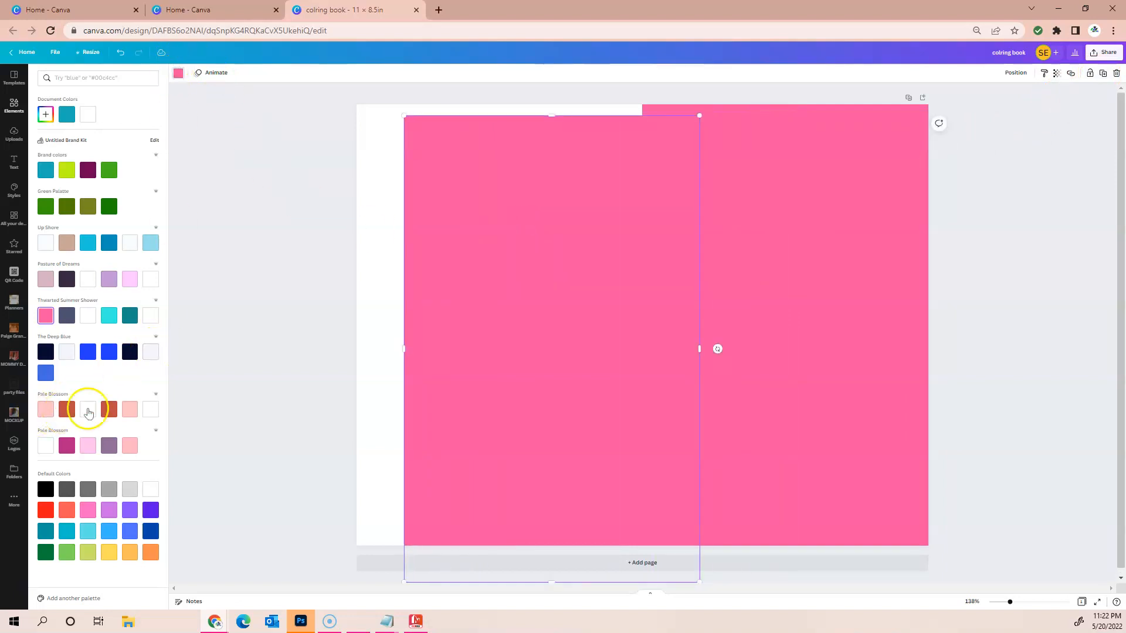
{"action": "left_click", "coordinate": [130, 410]}
{"action": "left_click_drag", "start_coordinate": [518, 345], "coordinate": [461, 304]}
{"action": "left_click", "coordinate": [297, 318]}
{"action": "left_click", "coordinate": [740, 297]}
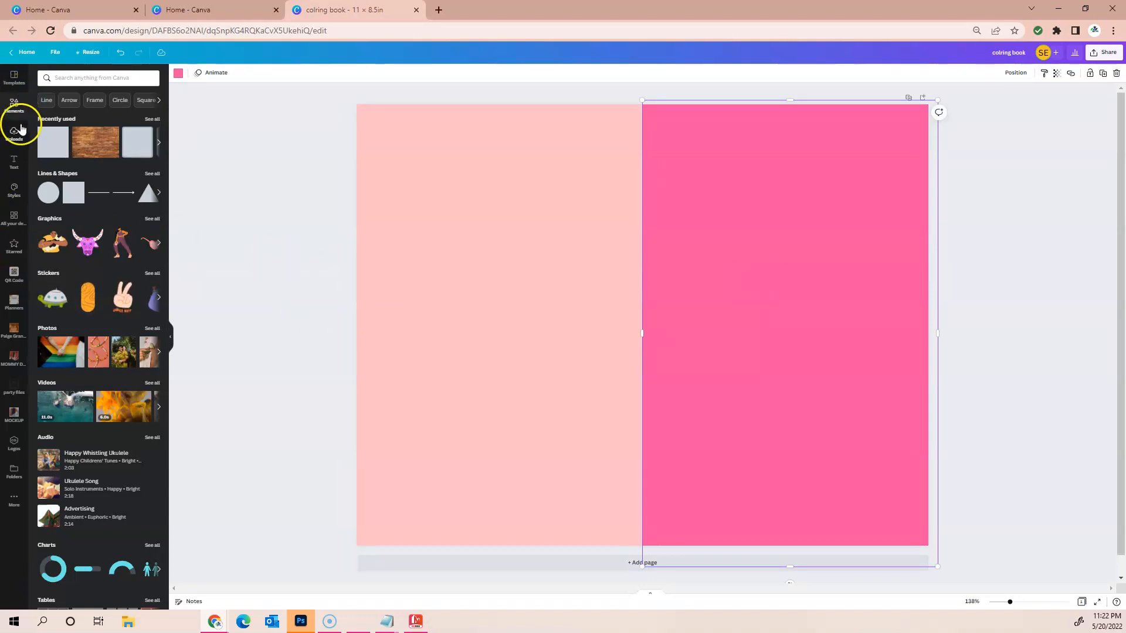
- Search the elements for "babygirl" and add the grey onesie graphic with the pink flower to the page
{"action": "left_click", "coordinate": [100, 78]}
{"action": "type", "text": "babygirl"}
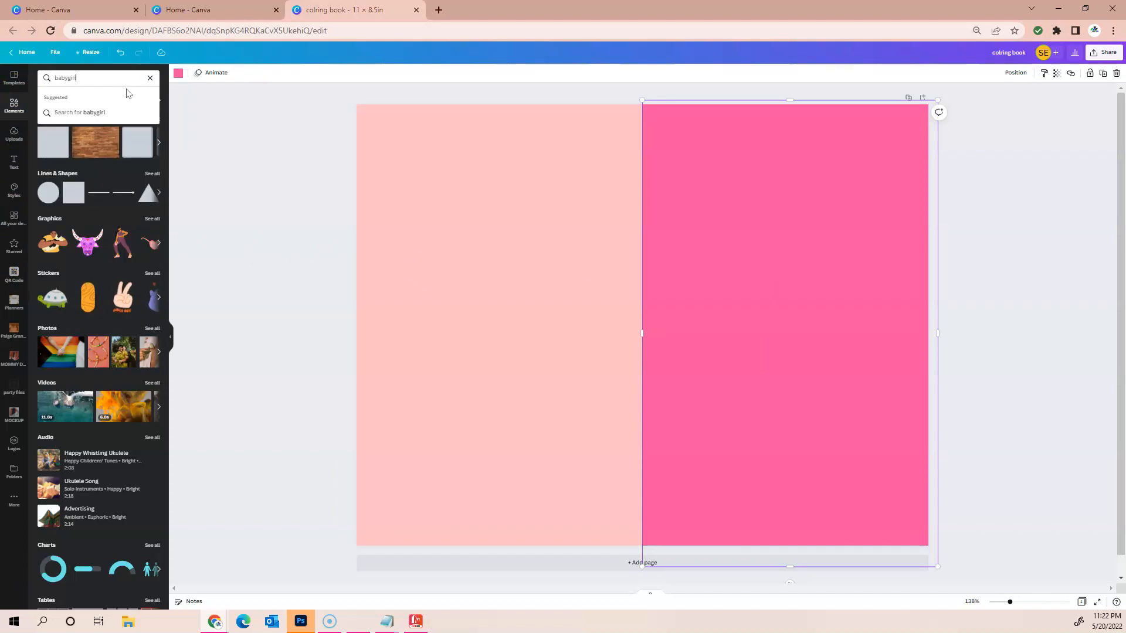
{"action": "key", "text": "Return"}
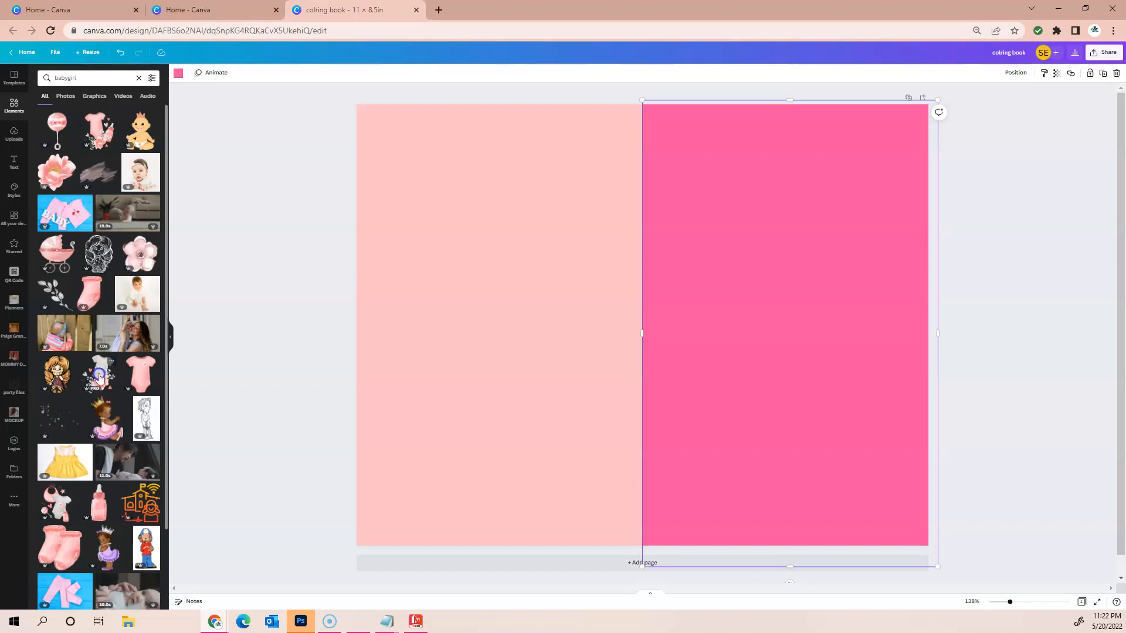
{"action": "left_click", "coordinate": [99, 378]}
- Resize the onesie graphic to fit within the page's right half and center it in the upper part
{"action": "left_click_drag", "start_coordinate": [470, 148], "coordinate": [674, 226]}
{"action": "left_click_drag", "start_coordinate": [717, 382], "coordinate": [776, 251]}
{"action": "left_click_drag", "start_coordinate": [884, 372], "coordinate": [897, 384]}
{"action": "left_click_drag", "start_coordinate": [778, 316], "coordinate": [782, 289]}
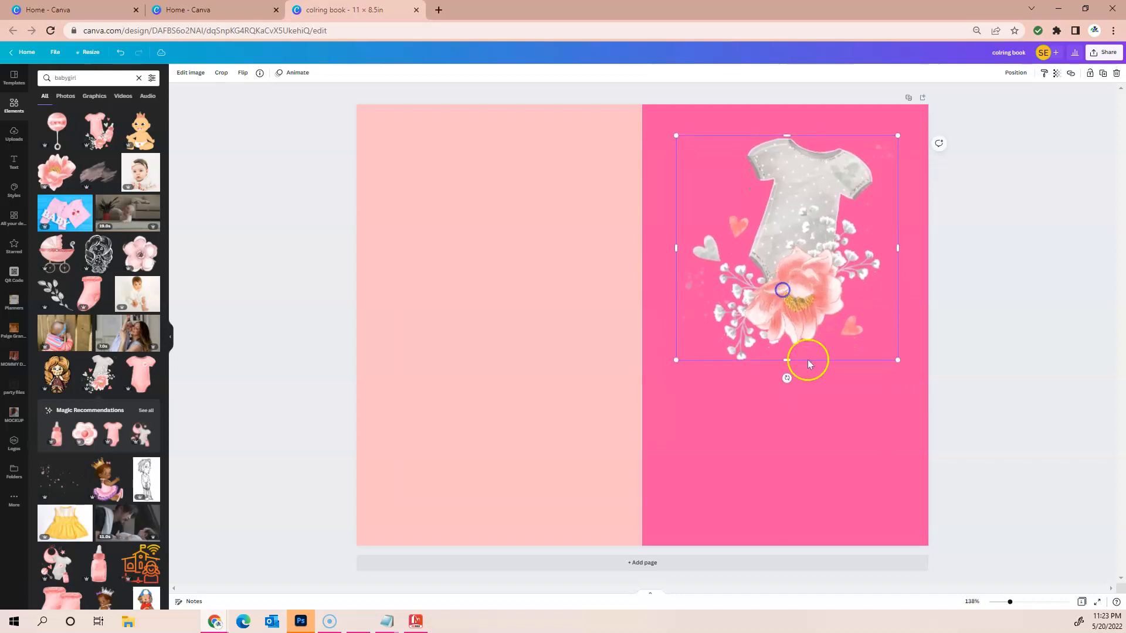
- Recolor the rectangle behind the onesie with the gold from the graphic's photo colors, after trying the salmon pink
{"action": "left_click", "coordinate": [707, 418]}
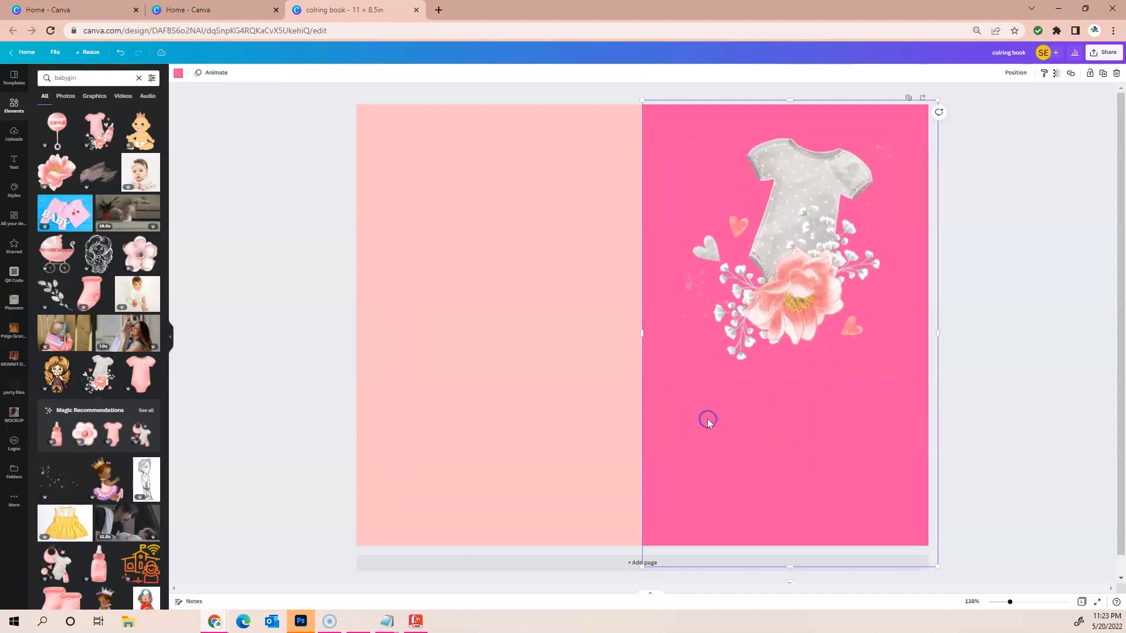
{"action": "left_click", "coordinate": [178, 72]}
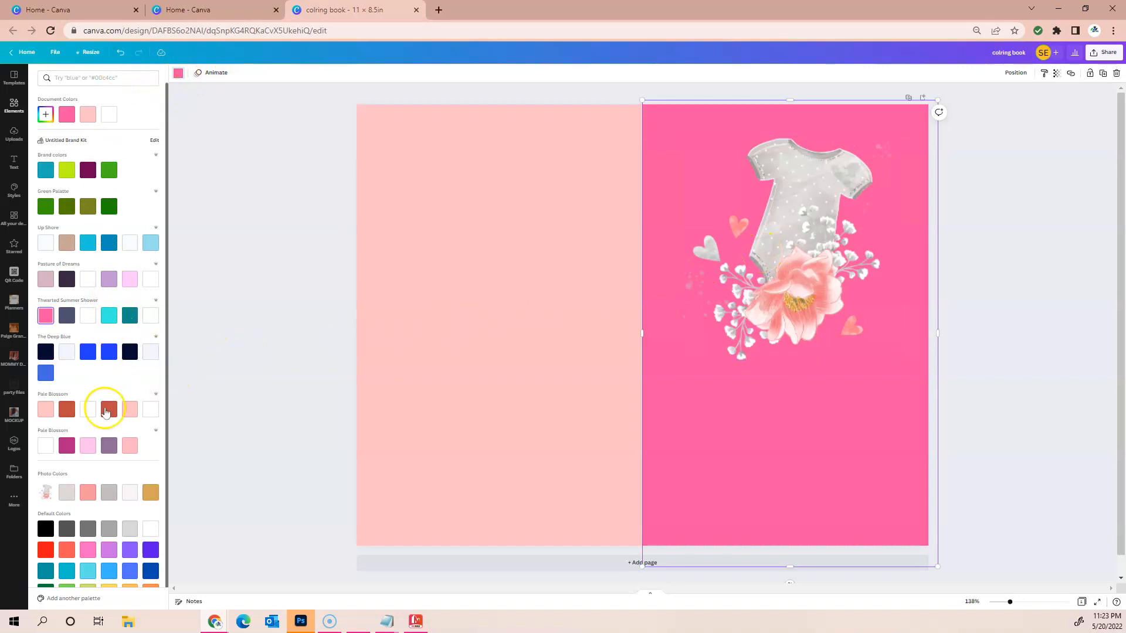
{"action": "left_click", "coordinate": [88, 495]}
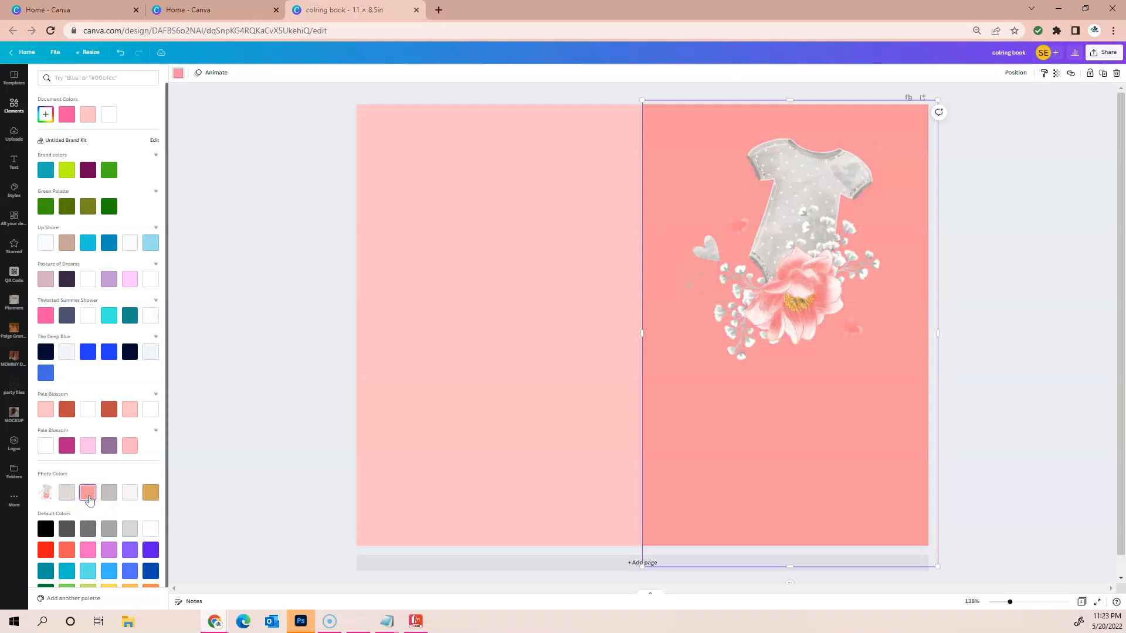
{"action": "left_click", "coordinate": [150, 496]}
{"action": "left_click", "coordinate": [703, 430]}
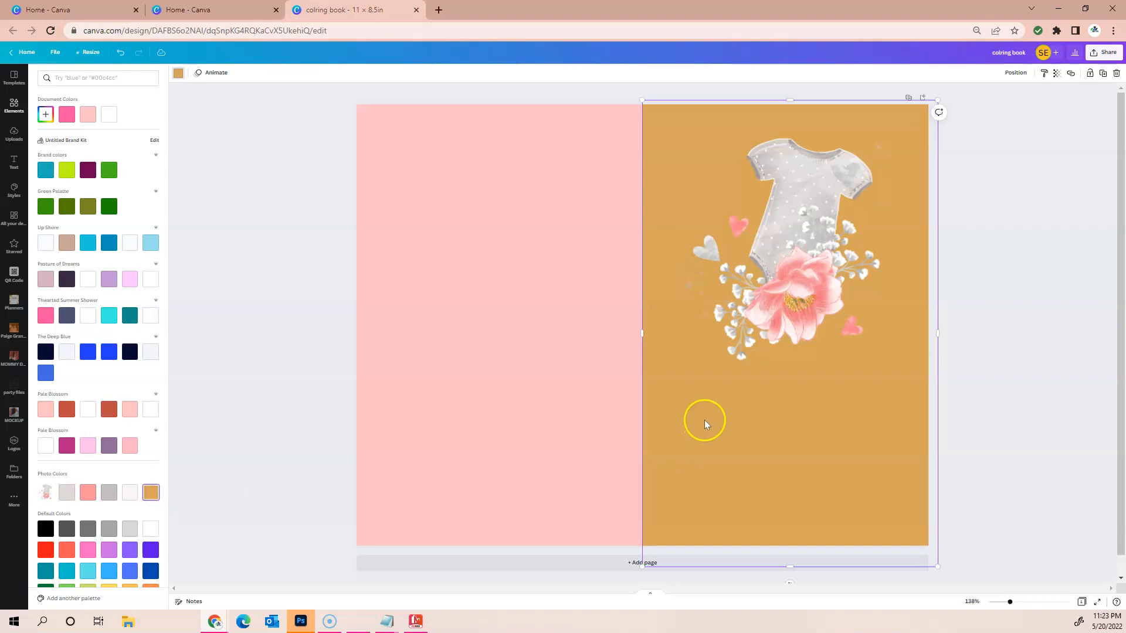
- Recolor the rectangle on the page's left half with the medium grey from the onesie's photo colors
{"action": "left_click", "coordinate": [490, 266]}
{"action": "left_click", "coordinate": [108, 493]}
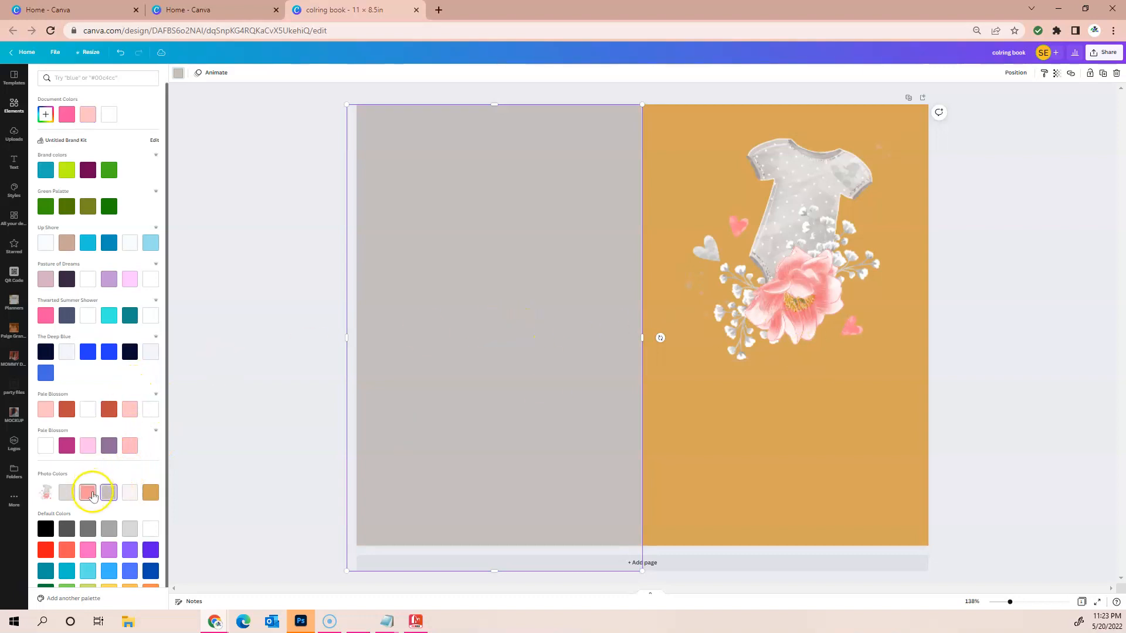
{"action": "left_click", "coordinate": [705, 405]}
{"action": "left_click", "coordinate": [553, 387]}
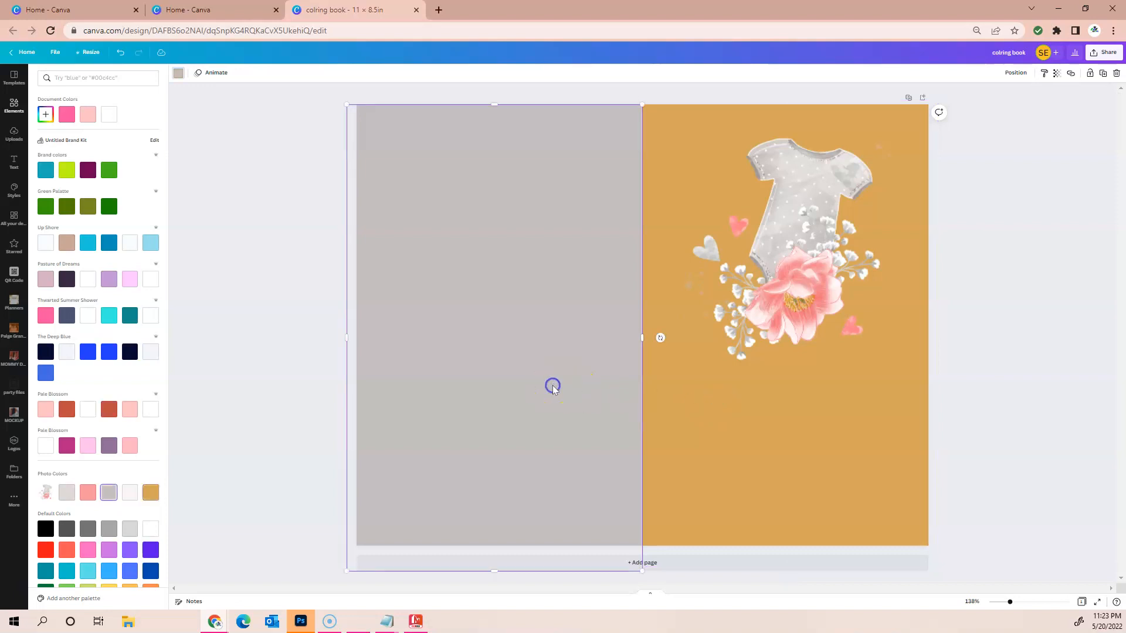
- Lock the grey and gold background rectangles in place
{"action": "left_click", "coordinate": [699, 410]}
{"action": "left_click", "coordinate": [463, 365]}
{"action": "left_click", "coordinate": [548, 187]}
{"action": "left_click", "coordinate": [1088, 74]}
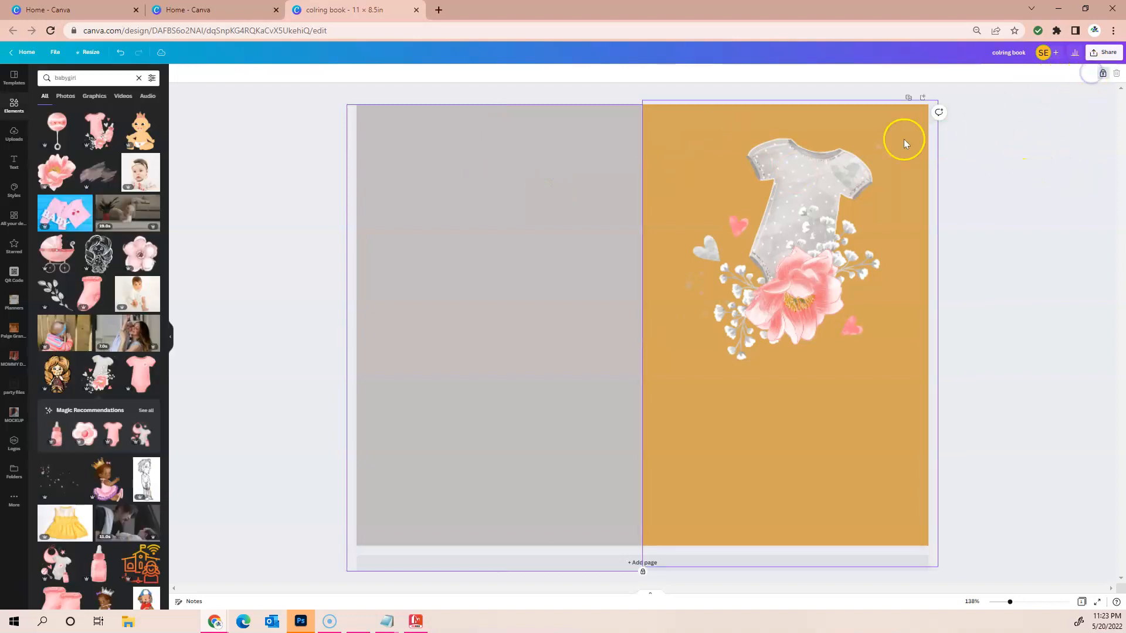
{"action": "left_click", "coordinate": [665, 121]}
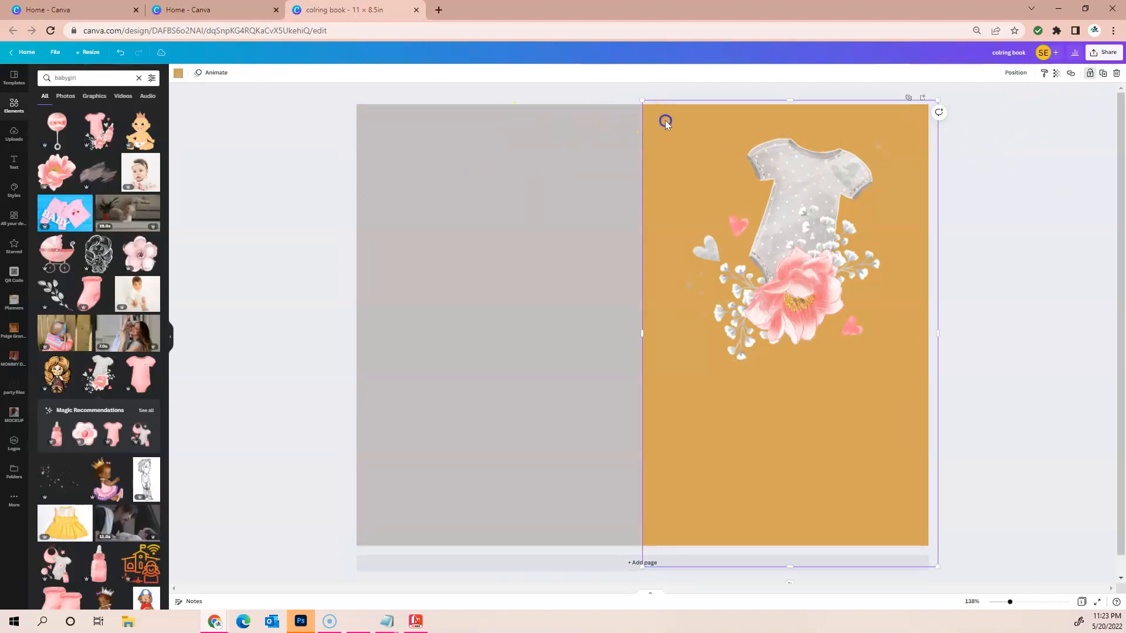
{"action": "left_click", "coordinate": [1088, 75]}
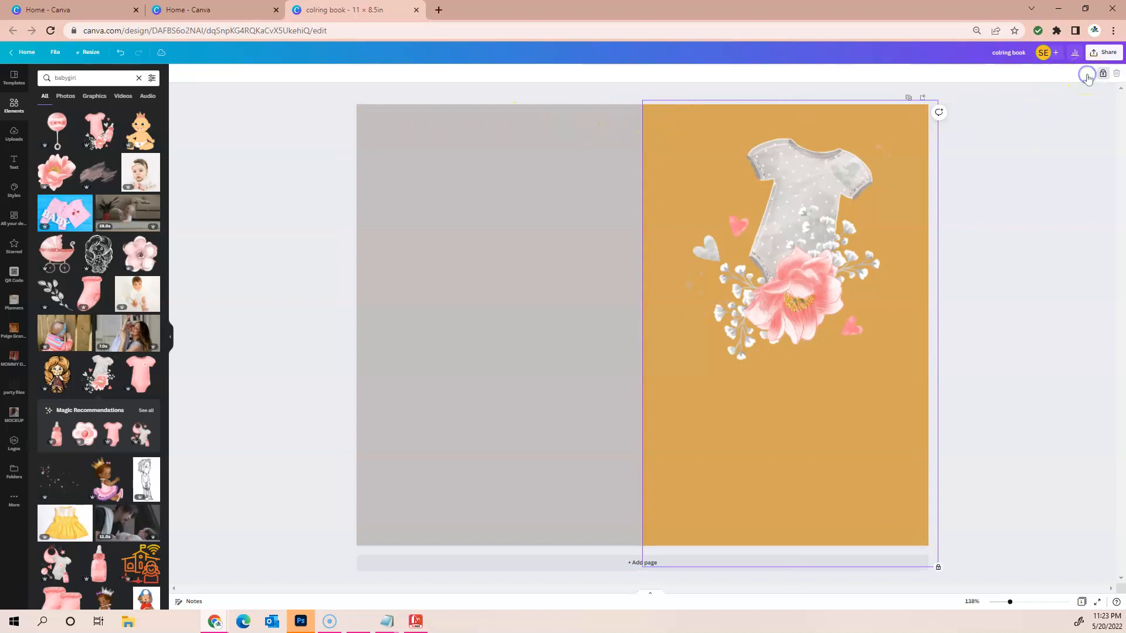
- Add the recommended bib, onesie and bottle graphic, scale it down and place it in the upper part of the grey half
{"action": "left_click", "coordinate": [865, 506]}
{"action": "left_click", "coordinate": [630, 181]}
{"action": "left_click", "coordinate": [776, 240]}
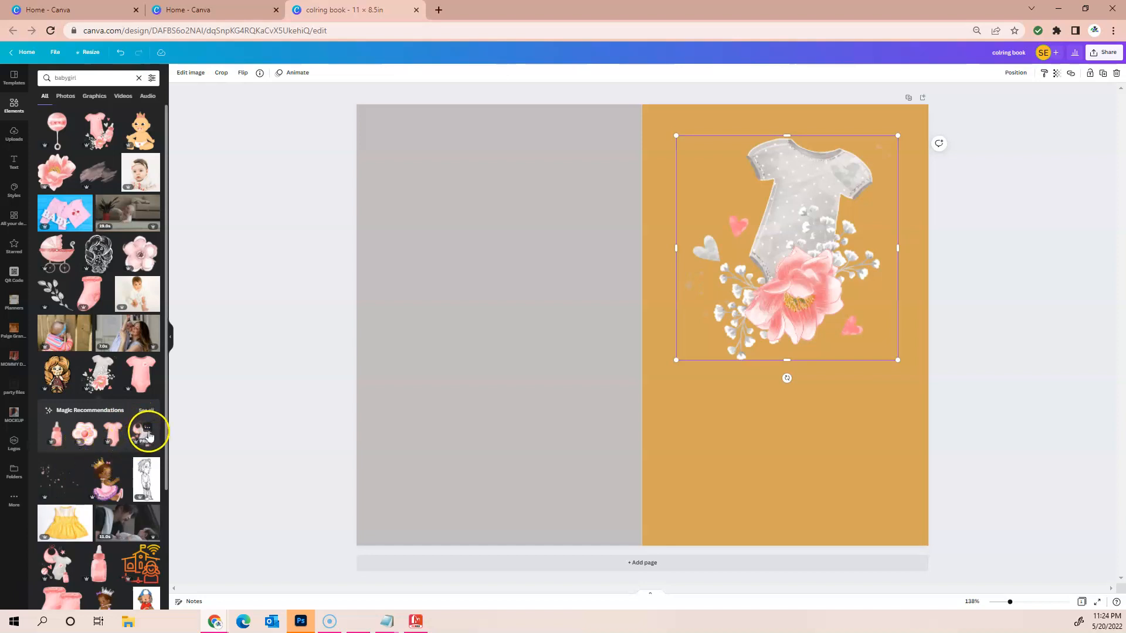
{"action": "left_click", "coordinate": [147, 428]}
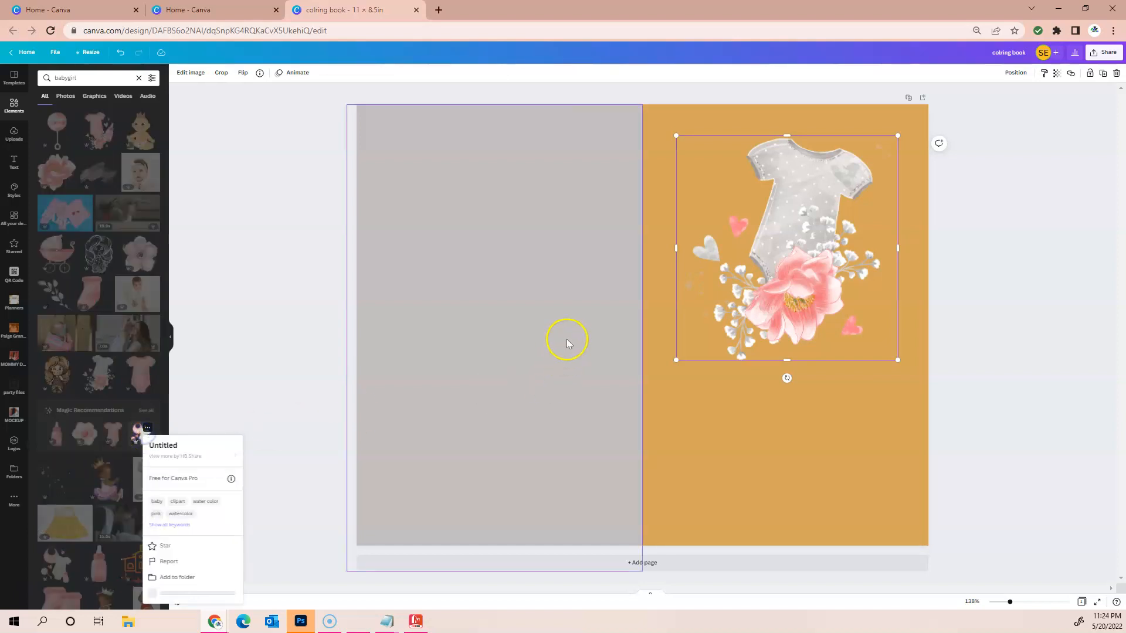
{"action": "left_click", "coordinate": [139, 436]}
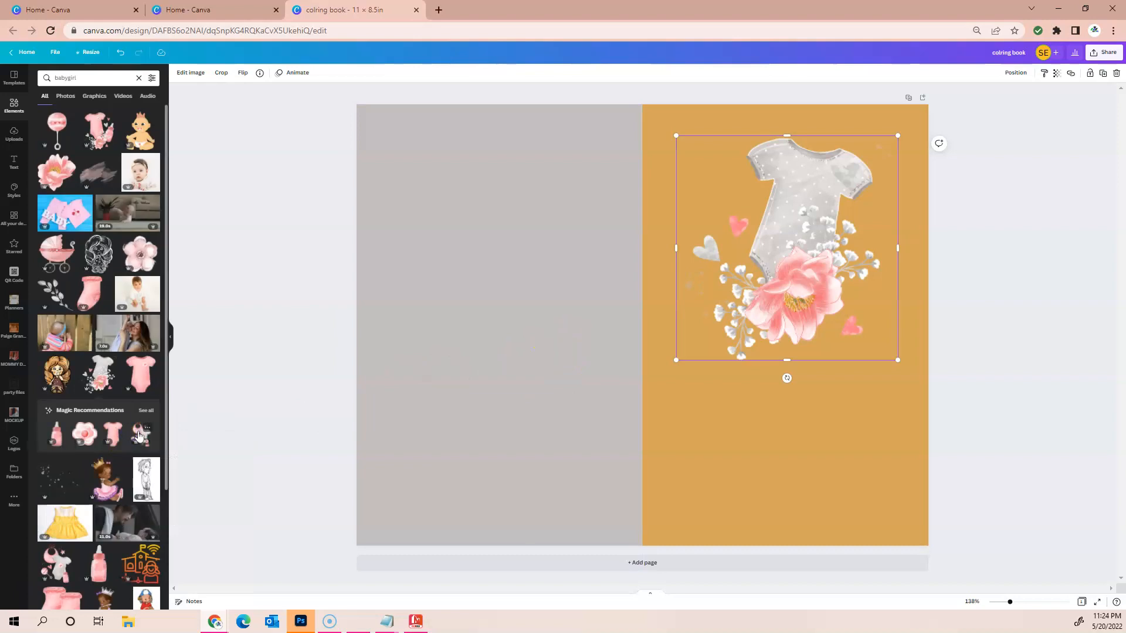
{"action": "left_click", "coordinate": [139, 437]}
{"action": "left_click_drag", "start_coordinate": [495, 151], "coordinate": [621, 322]}
{"action": "left_click_drag", "start_coordinate": [675, 381], "coordinate": [469, 236]}
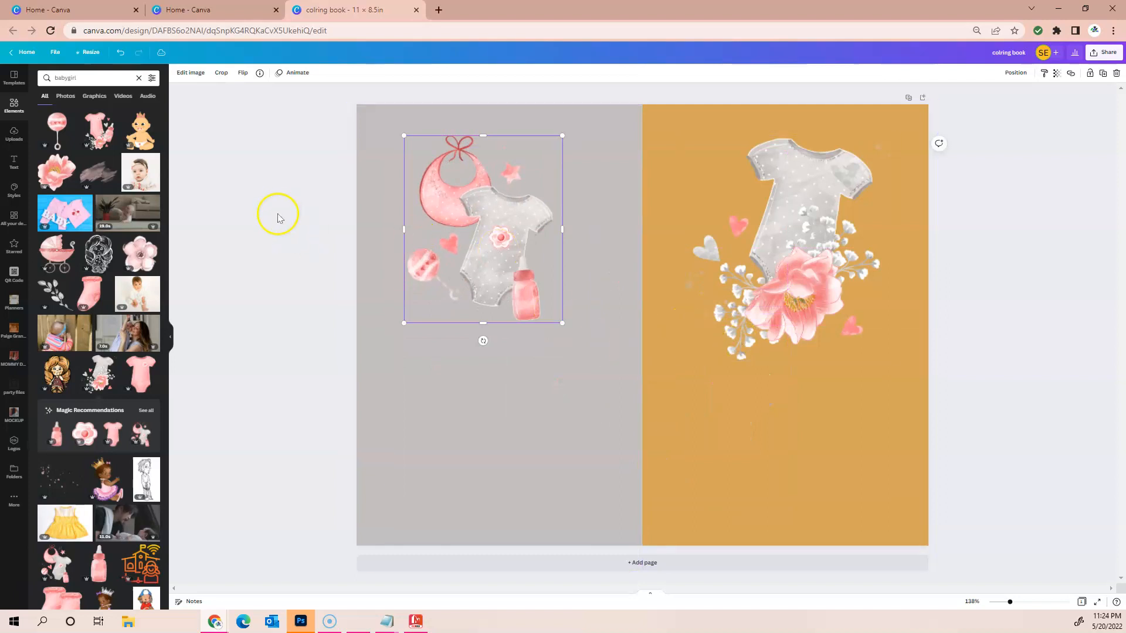
- Add the brush stroke graphic below the onesie on the gold half and the pink dots graphic on the grey half, scaling both down
{"action": "left_click", "coordinate": [100, 177]}
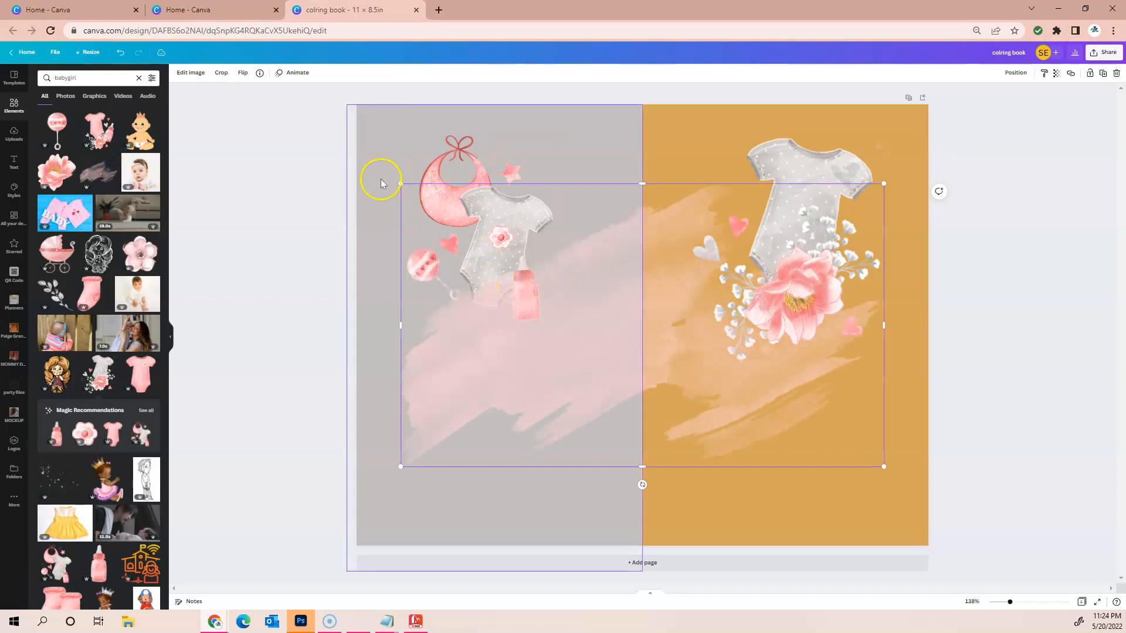
{"action": "left_click_drag", "start_coordinate": [400, 181], "coordinate": [701, 344]}
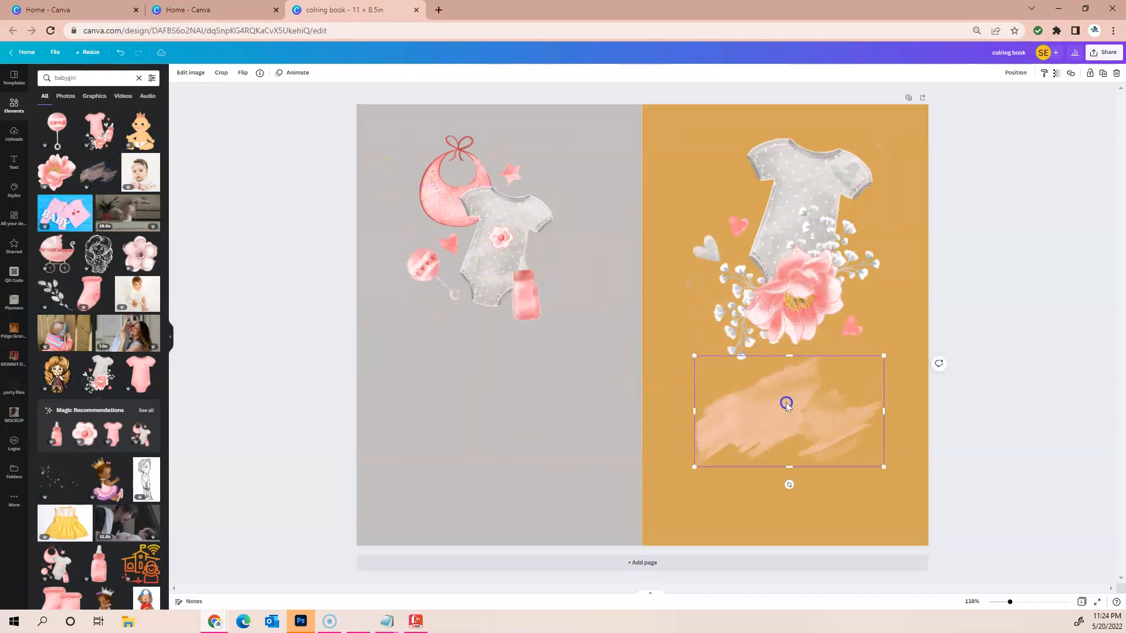
{"action": "left_click_drag", "start_coordinate": [786, 403], "coordinate": [782, 394]}
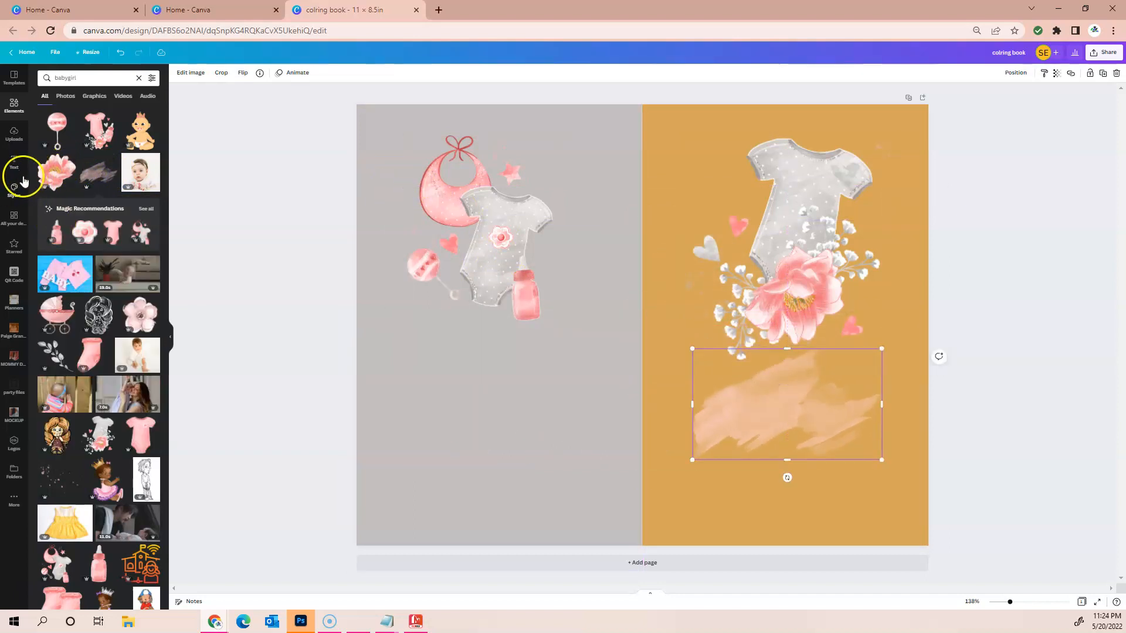
{"action": "left_click", "coordinate": [61, 484]}
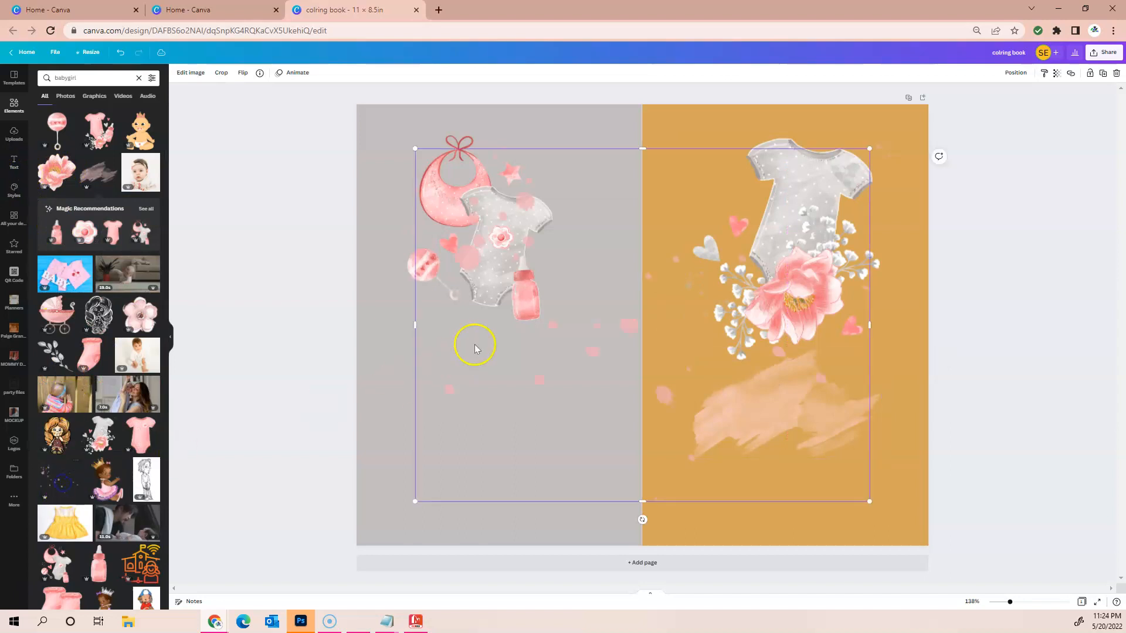
{"action": "left_click_drag", "start_coordinate": [413, 148], "coordinate": [390, 303]}
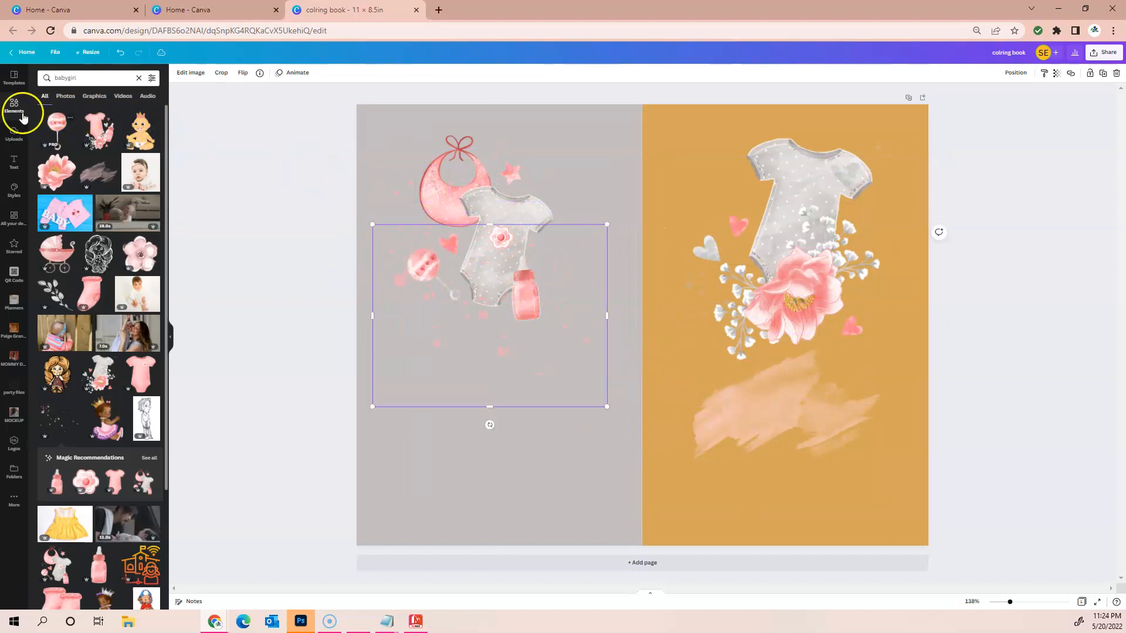
- Add a heading text box and place it over the brush stroke on the gold half
{"action": "left_click", "coordinate": [13, 163]}
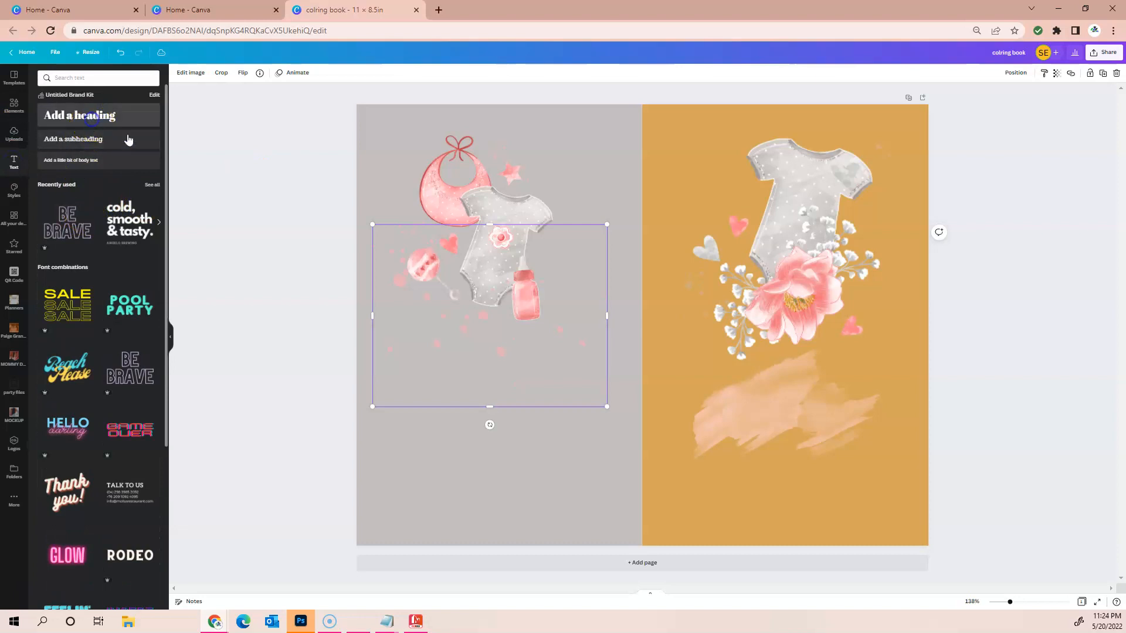
{"action": "left_click", "coordinate": [91, 118]}
{"action": "left_click_drag", "start_coordinate": [491, 403], "coordinate": [790, 364]}
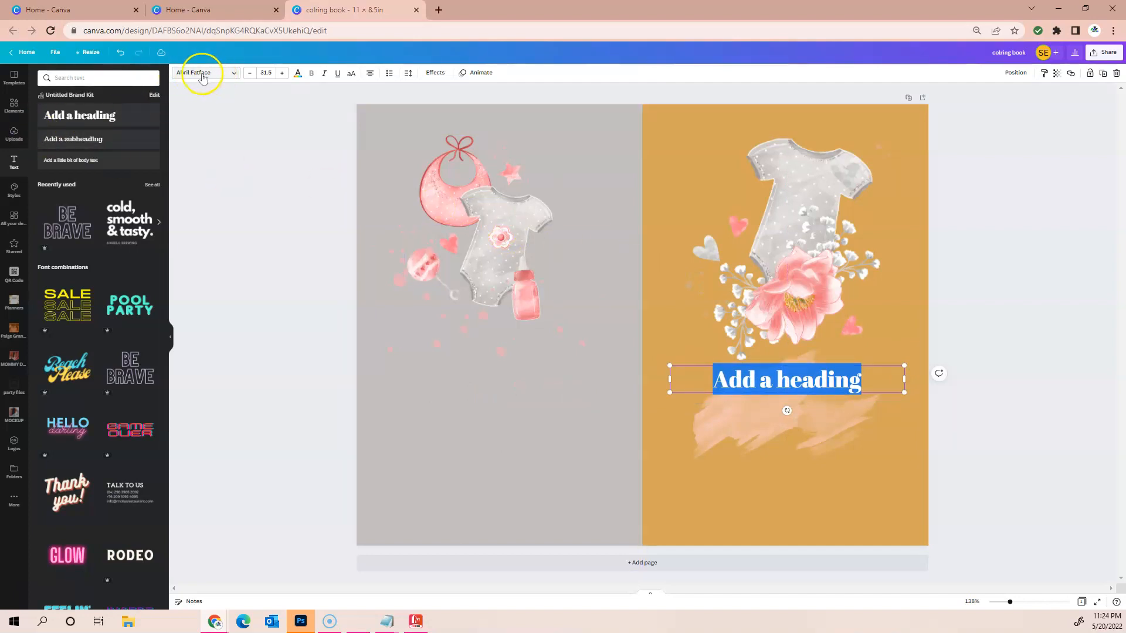
- Open a new browser tab and search Google Images for "rihanna pregnant"
{"action": "left_click", "coordinate": [439, 10]}
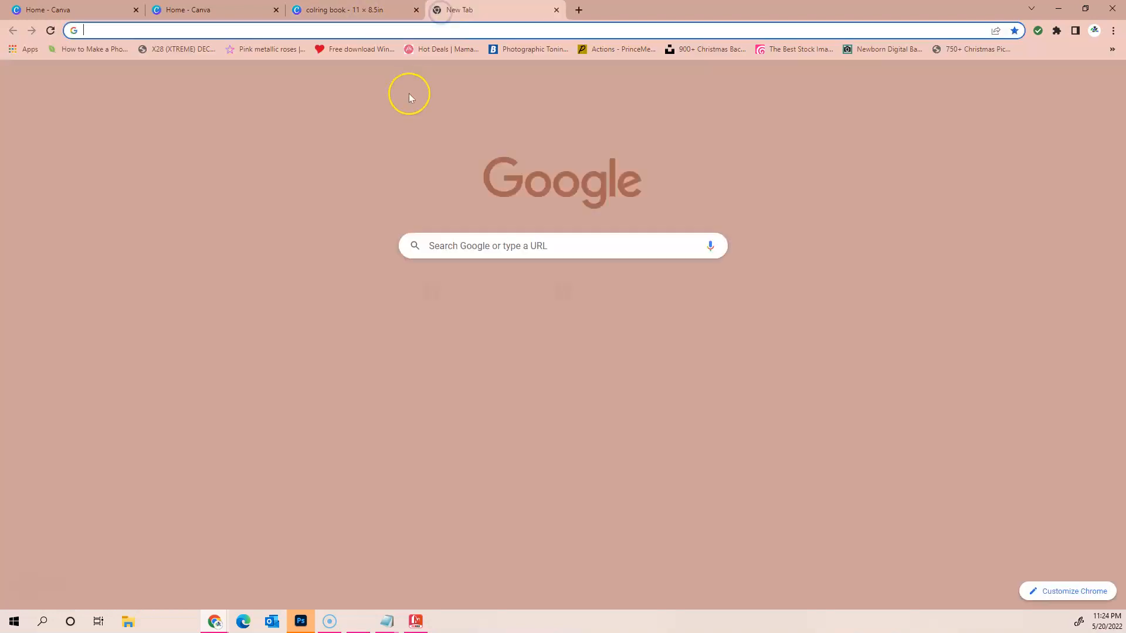
{"action": "type", "text": "rihanna pregnant"}
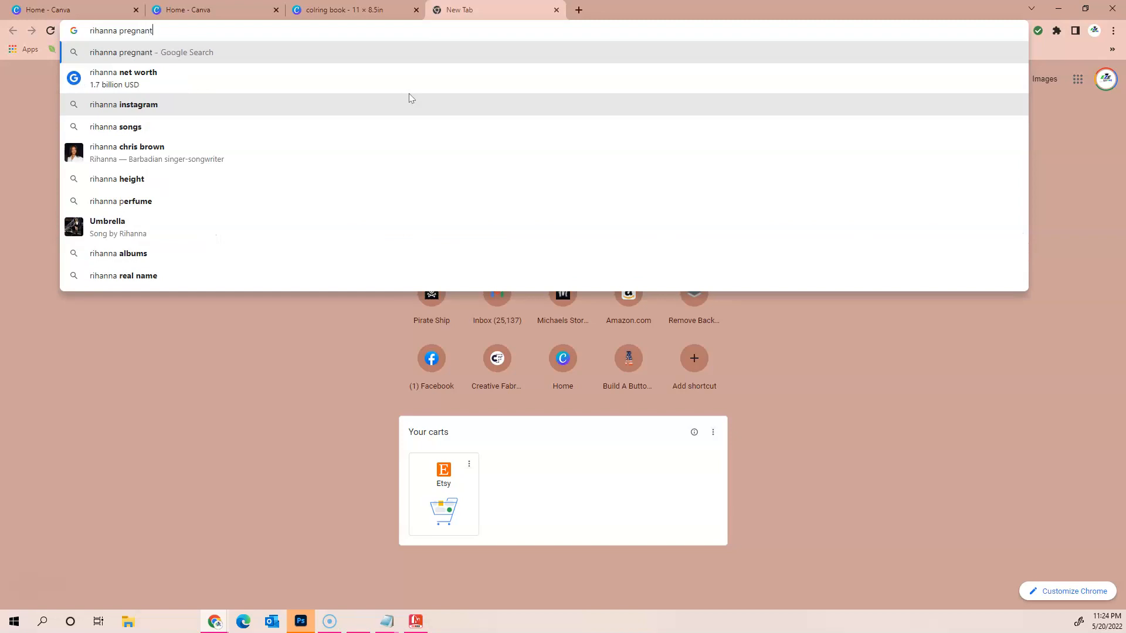
{"action": "key", "text": "Return"}
{"action": "left_click", "coordinate": [144, 99]}
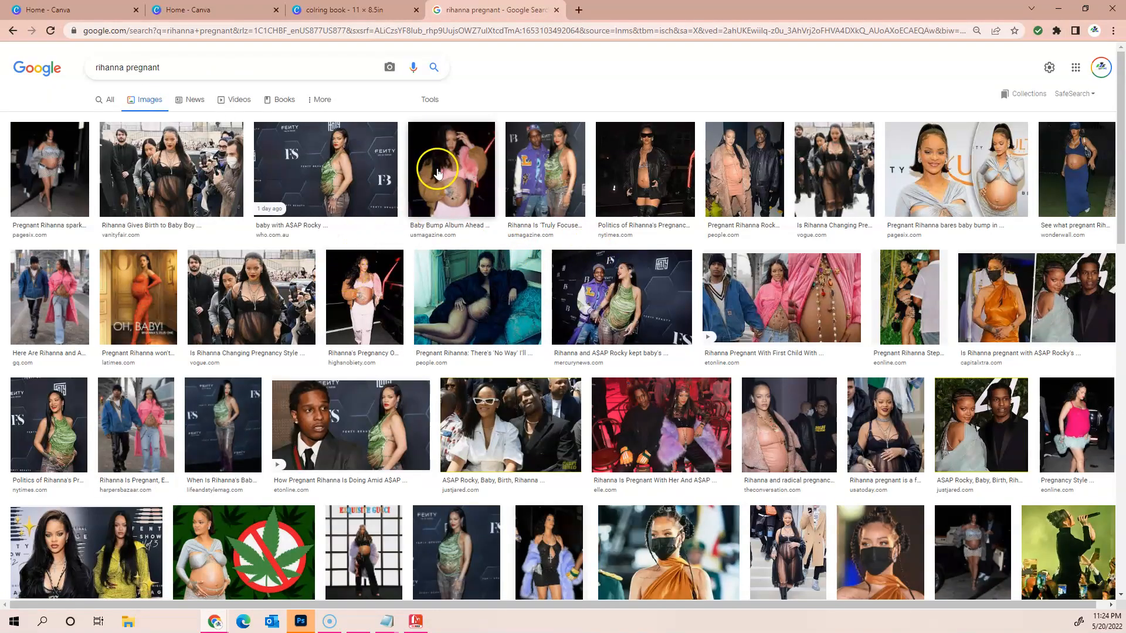
{"action": "left_click", "coordinate": [437, 173]}
{"action": "right_click", "coordinate": [813, 234]}
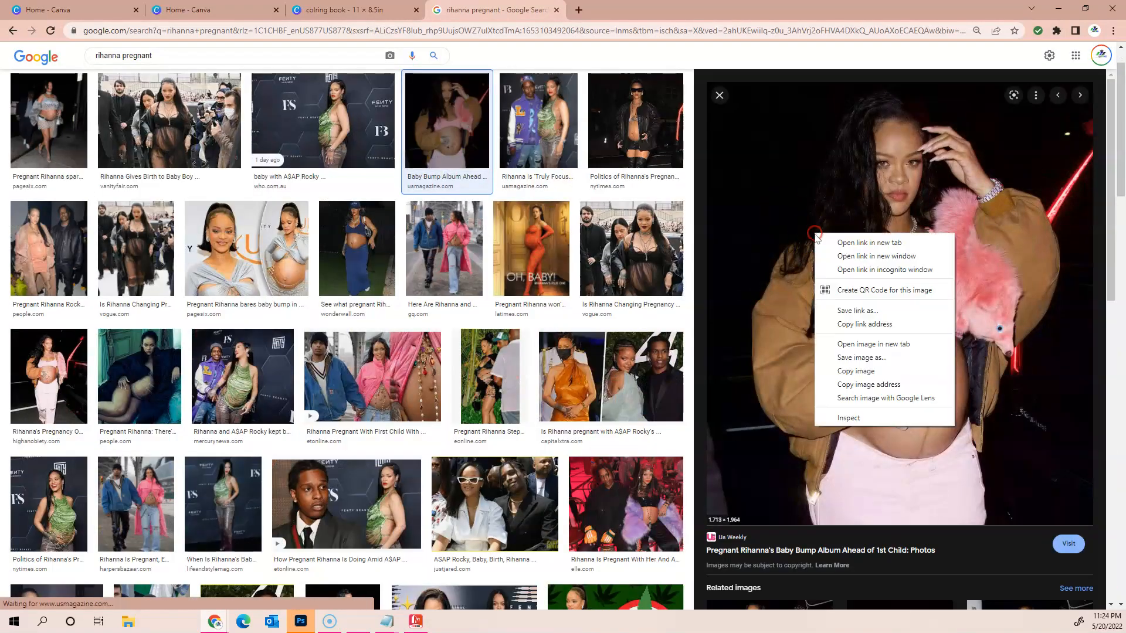
{"action": "left_click", "coordinate": [837, 358]}
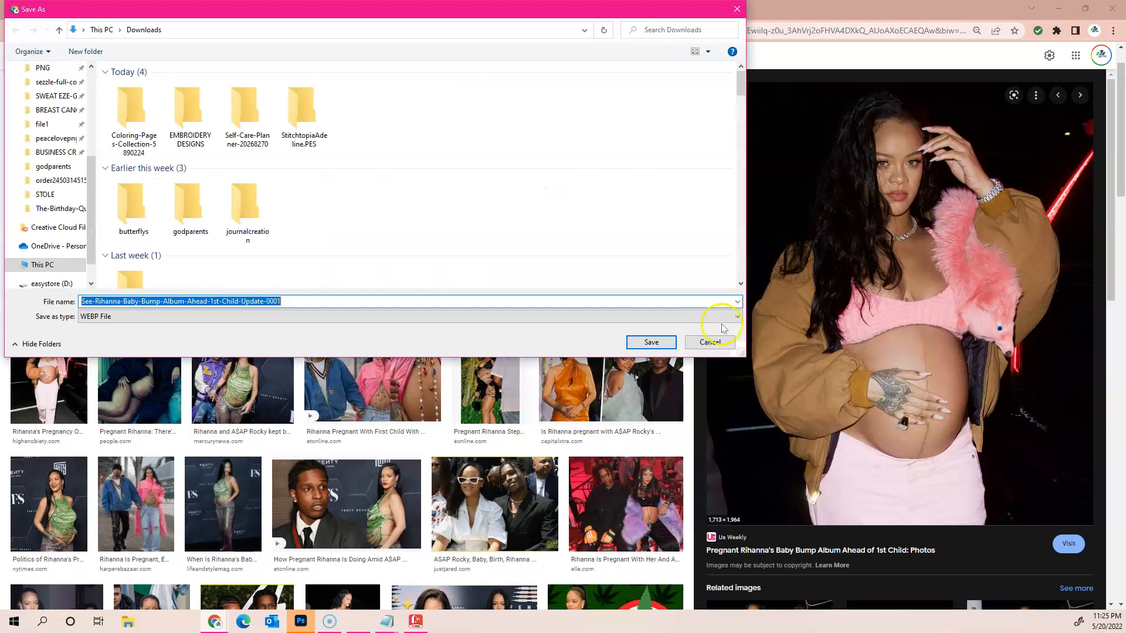
{"action": "left_click", "coordinate": [711, 343]}
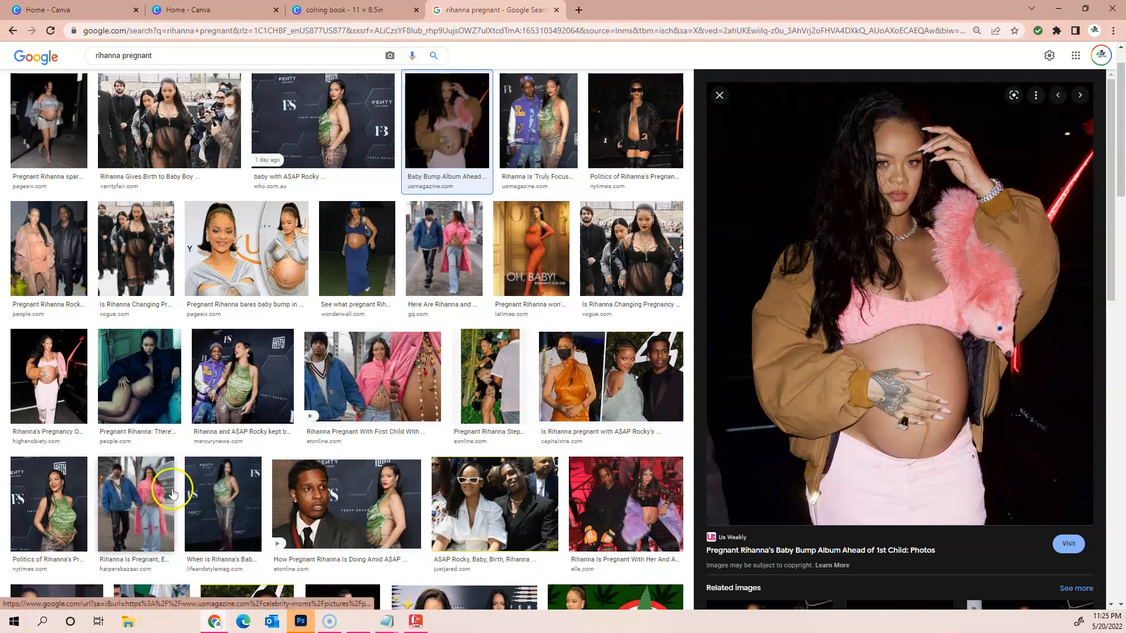
- Open the "Oh, Baby!" Vogue cover picture and save it to Downloads as the JPEG image "download (6)"
{"action": "left_click", "coordinate": [547, 258]}
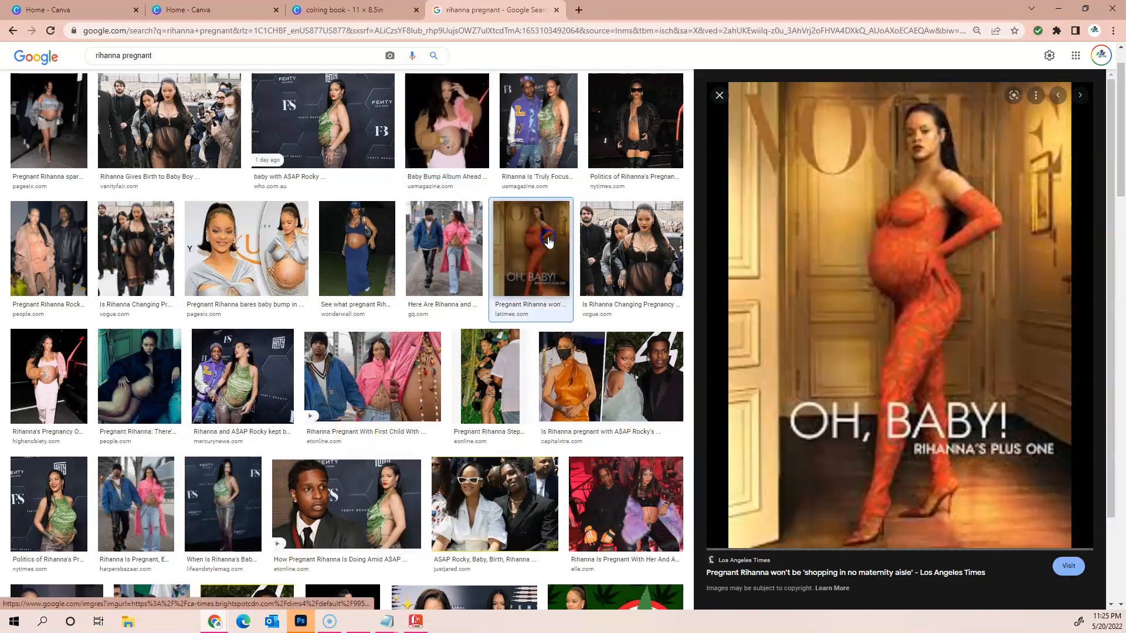
{"action": "right_click", "coordinate": [898, 214]}
{"action": "left_click", "coordinate": [914, 351]}
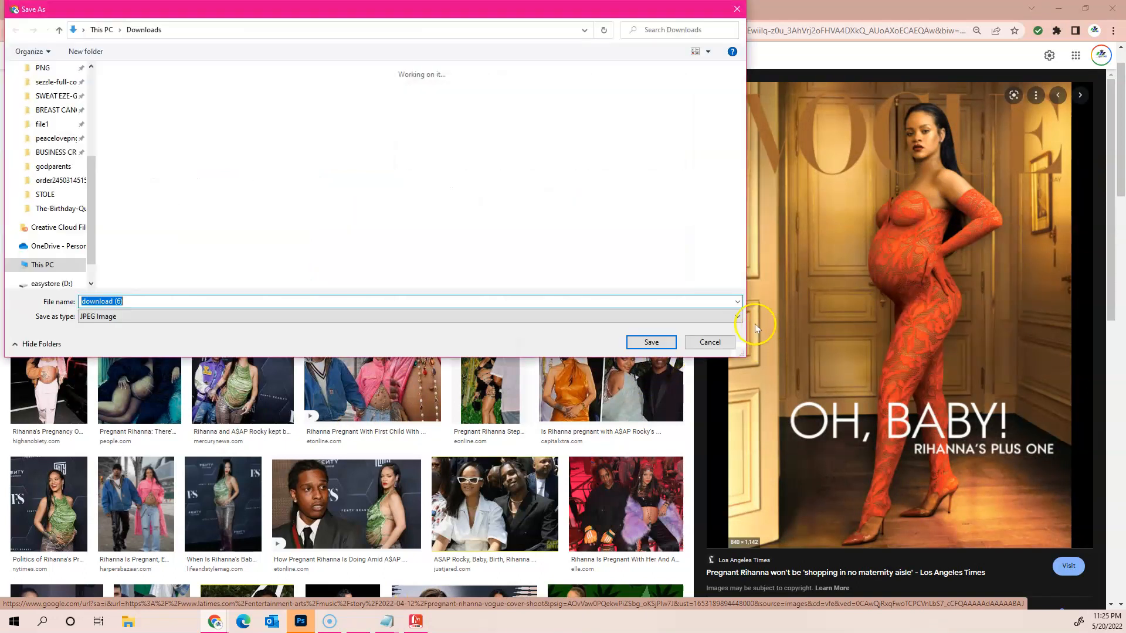
{"action": "left_click", "coordinate": [651, 342]}
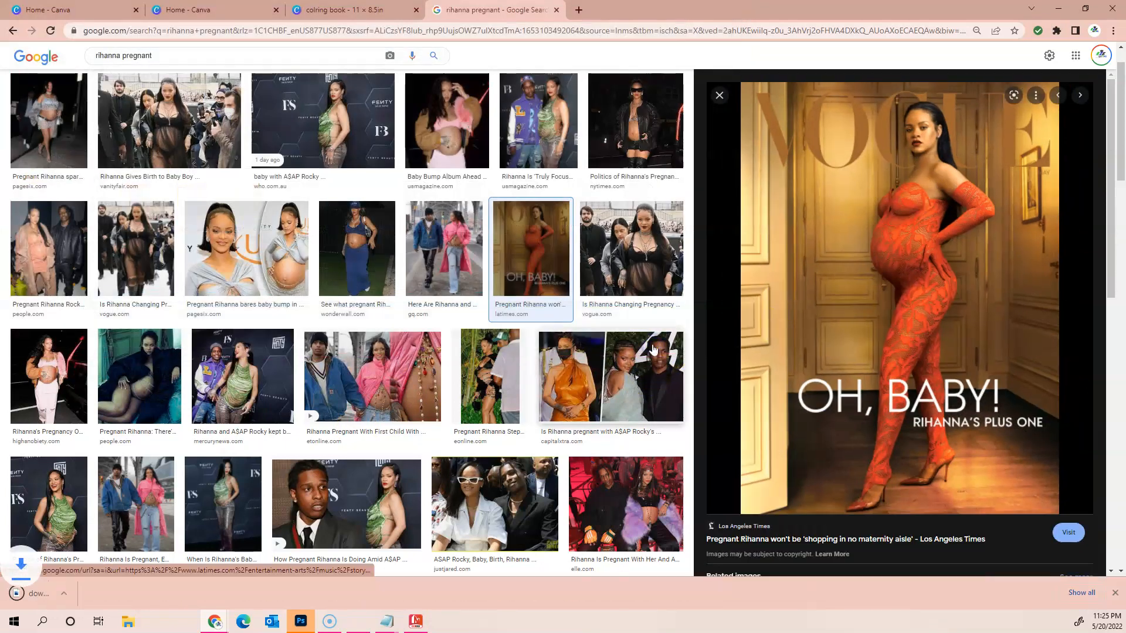
{"action": "left_click", "coordinate": [53, 365]}
{"action": "right_click", "coordinate": [884, 200]}
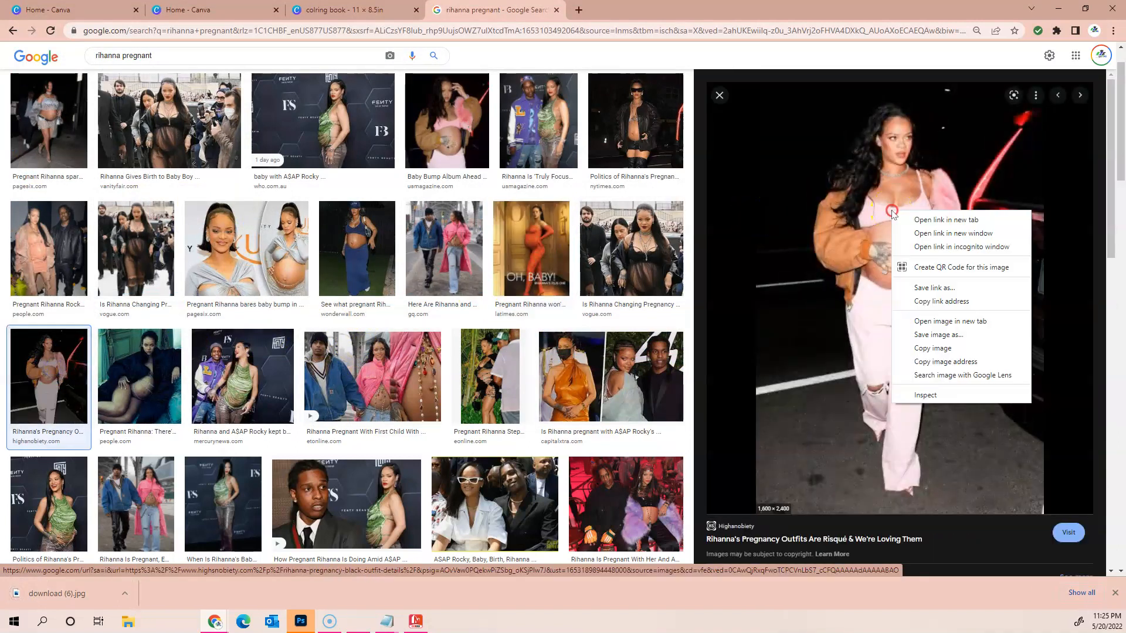
{"action": "left_click", "coordinate": [915, 334]}
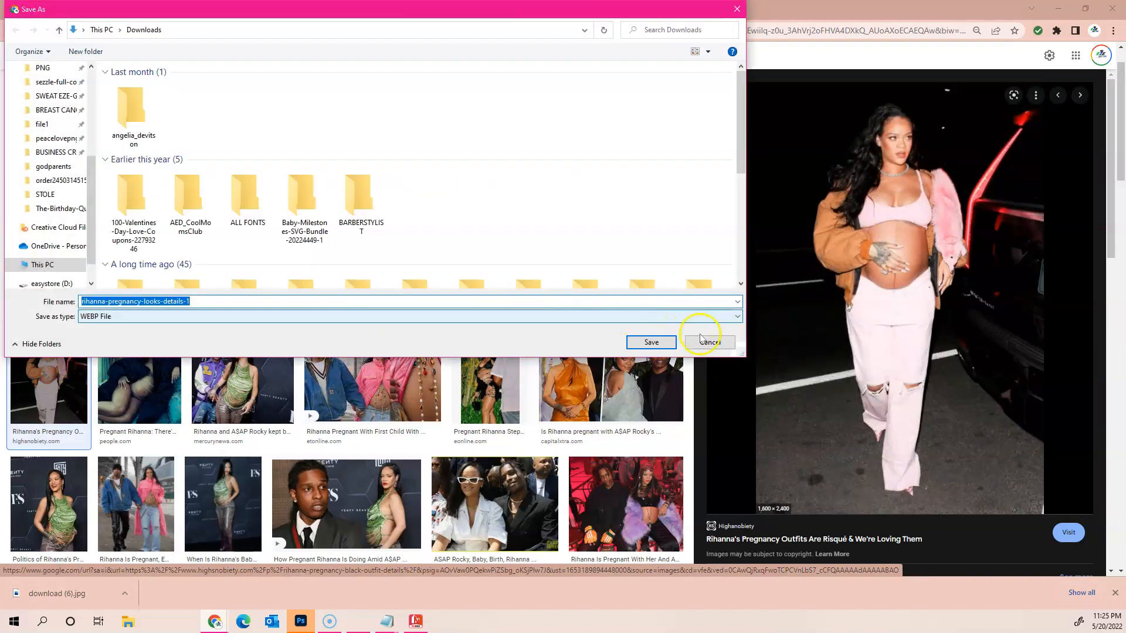
{"action": "left_click", "coordinate": [713, 339]}
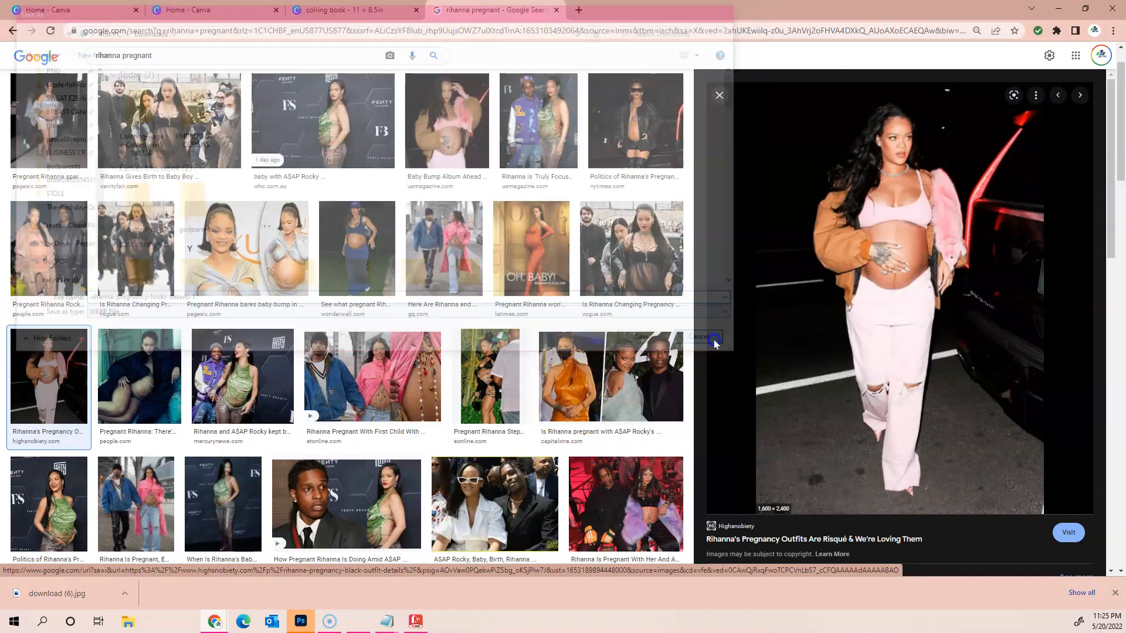
- Launch Snipping Tool with the Highsnobiety full-length photo of the pink outfit enlarged, and move the tool's window clear of the photo
{"action": "left_click", "coordinate": [18, 497]}
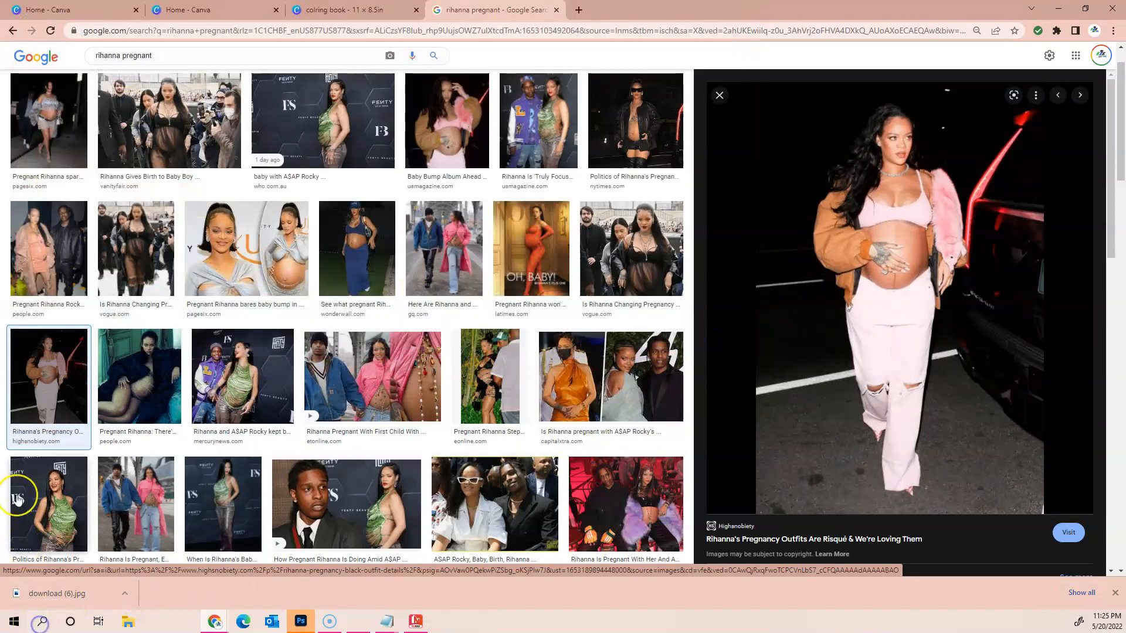
{"action": "left_click", "coordinate": [17, 500]}
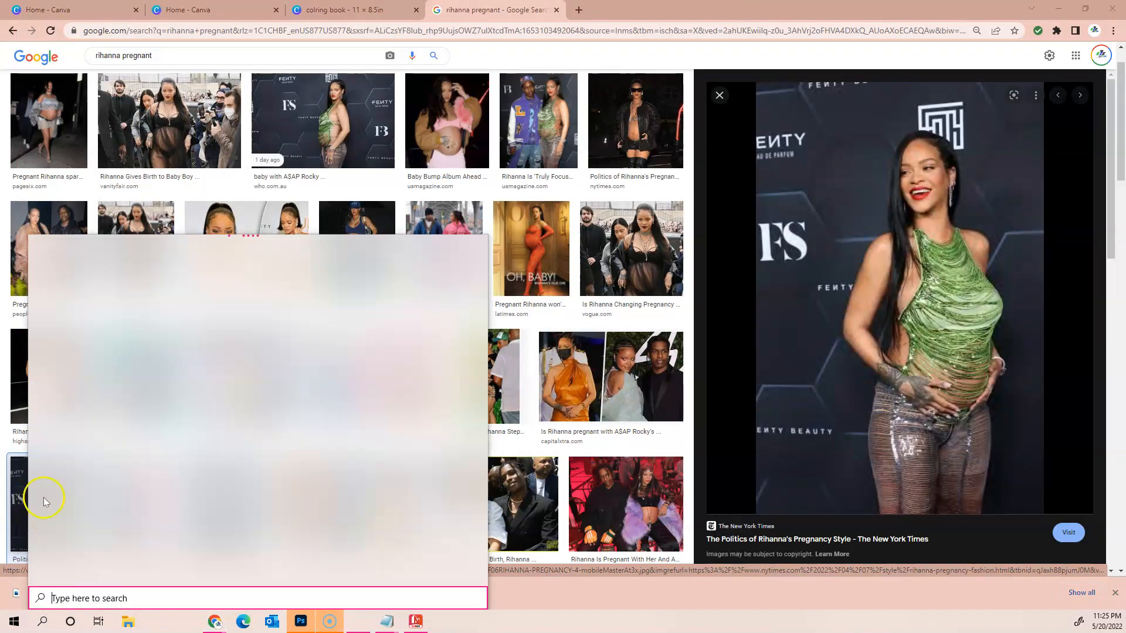
{"action": "type", "text": "snipp"}
{"action": "left_click", "coordinate": [122, 304]}
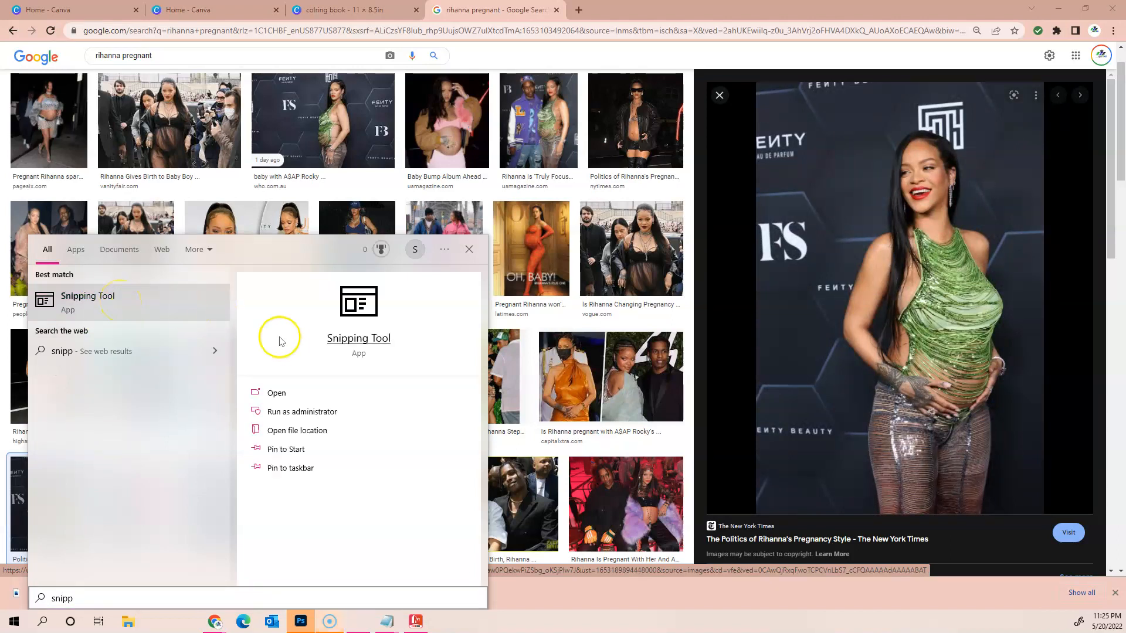
{"action": "left_click", "coordinate": [265, 382]}
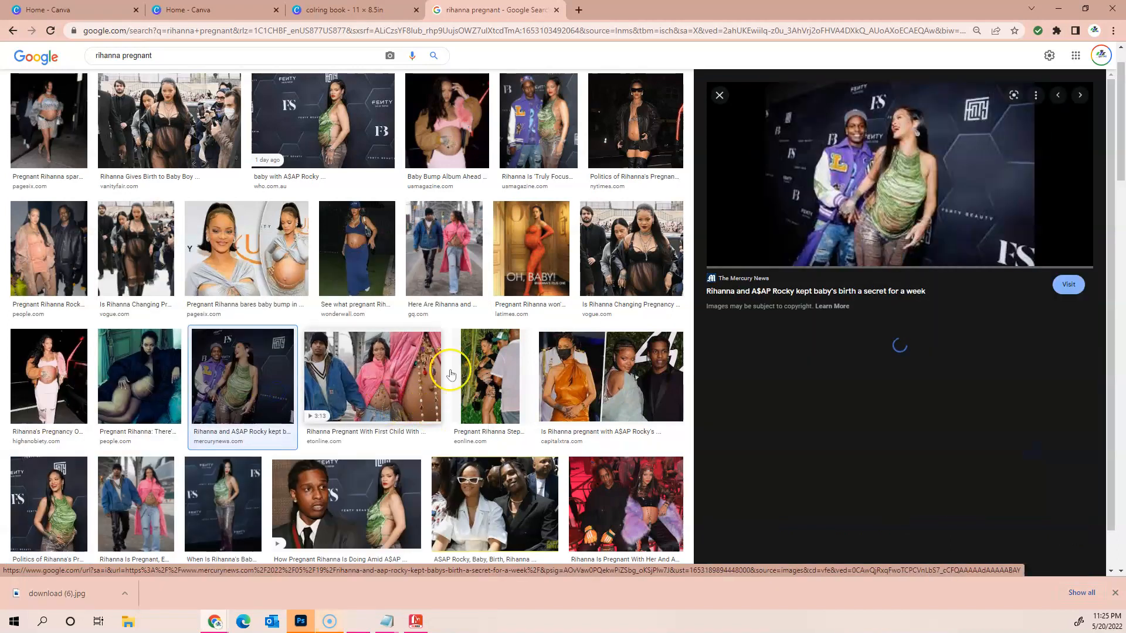
{"action": "left_click", "coordinate": [64, 379]}
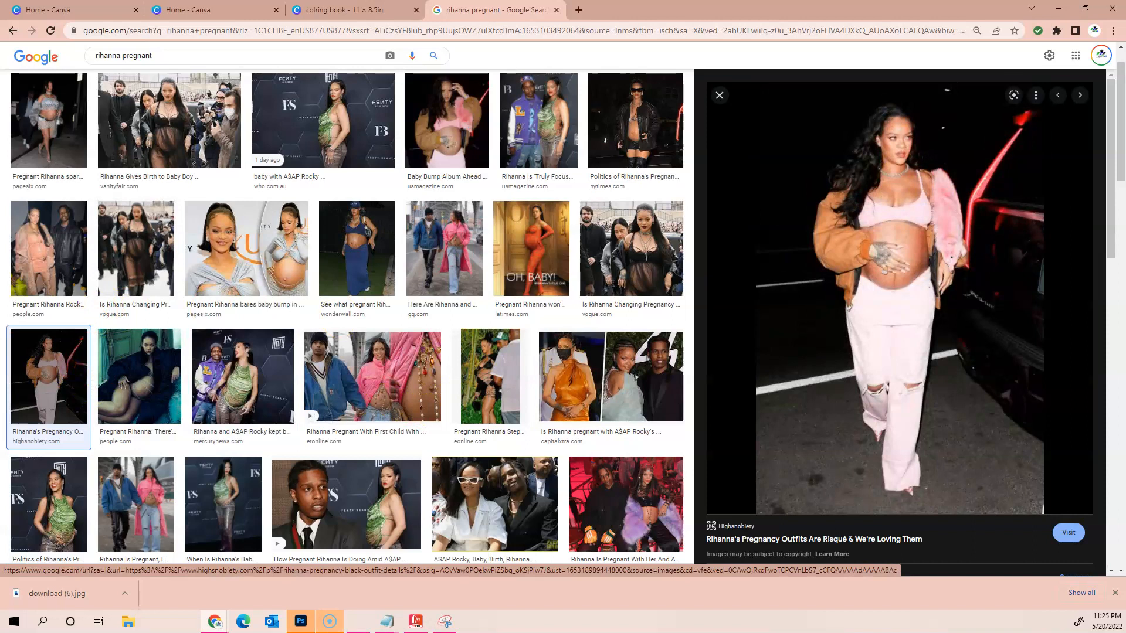
{"action": "left_click_drag", "start_coordinate": [113, 168], "coordinate": [266, 238]}
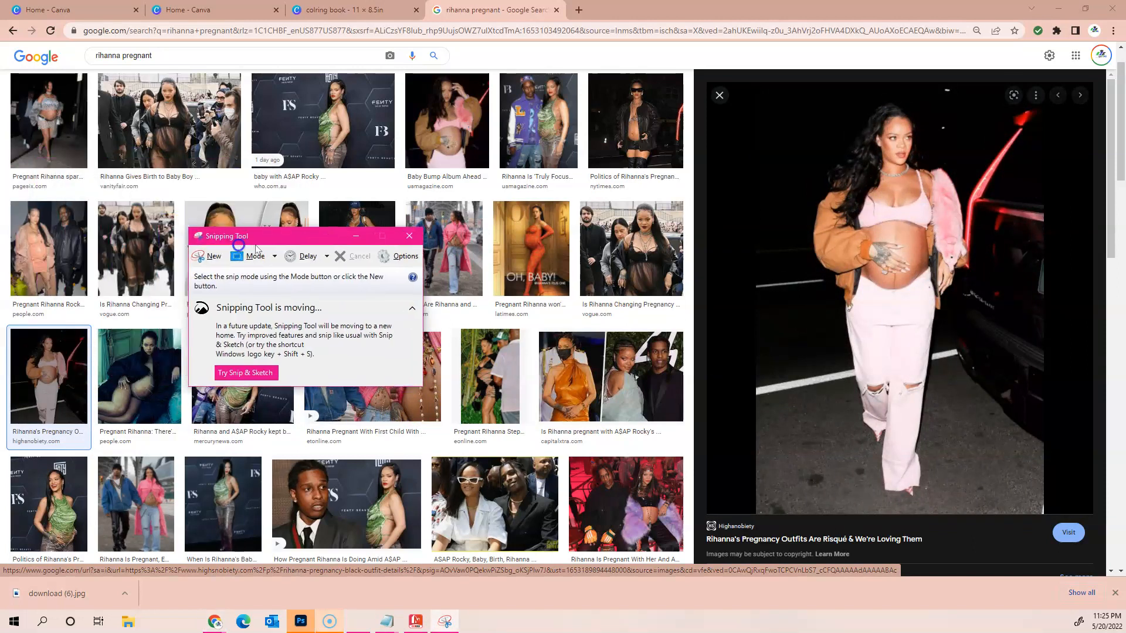
{"action": "left_click", "coordinate": [214, 257]}
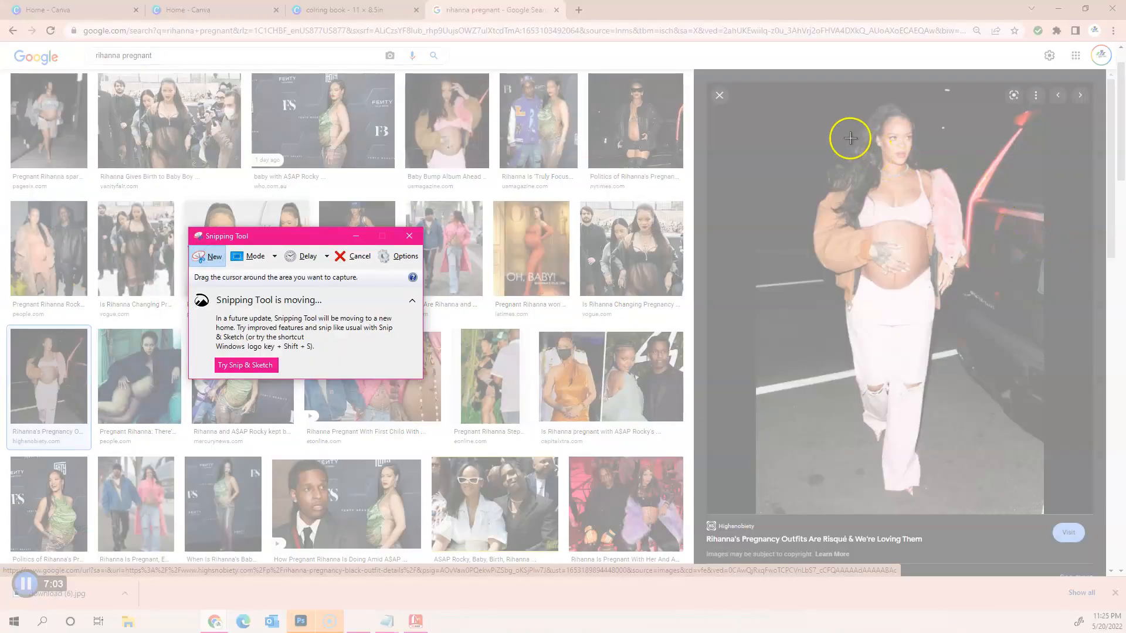
{"action": "left_click", "coordinate": [785, 110]}
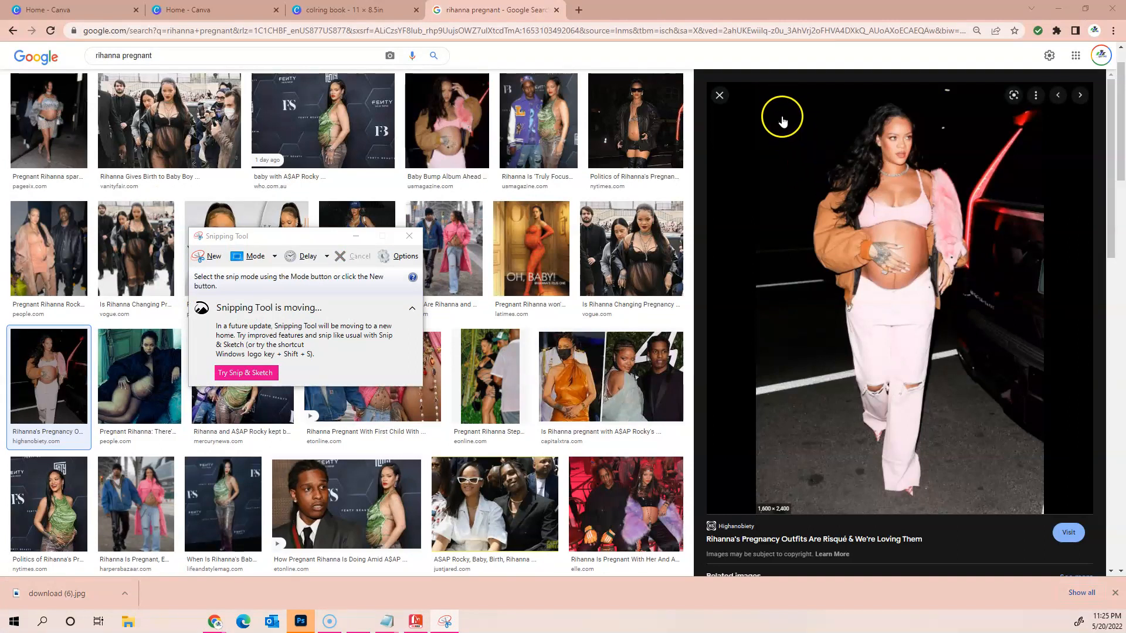
{"action": "left_click", "coordinate": [216, 257]}
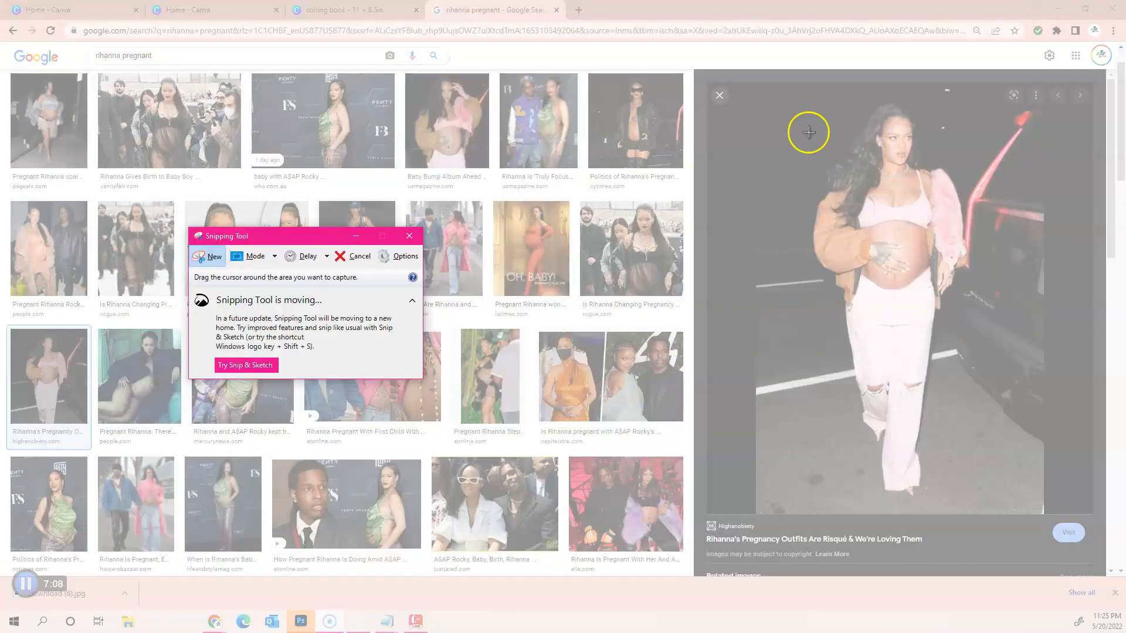
{"action": "left_click_drag", "start_coordinate": [783, 100], "coordinate": [916, 211]}
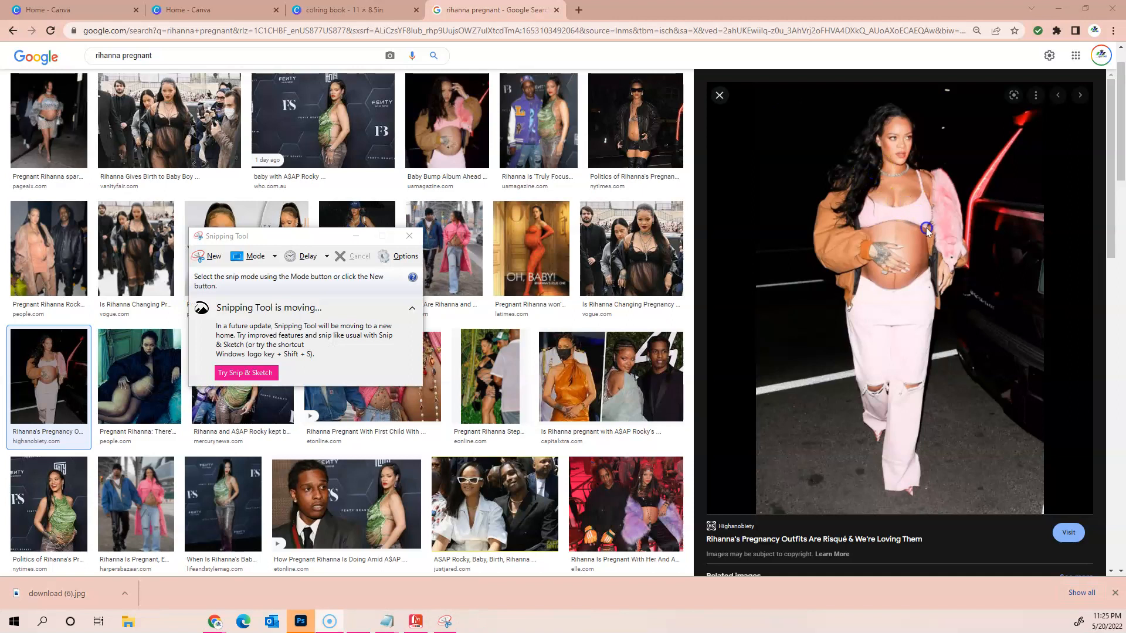
{"action": "left_click", "coordinate": [215, 258]}
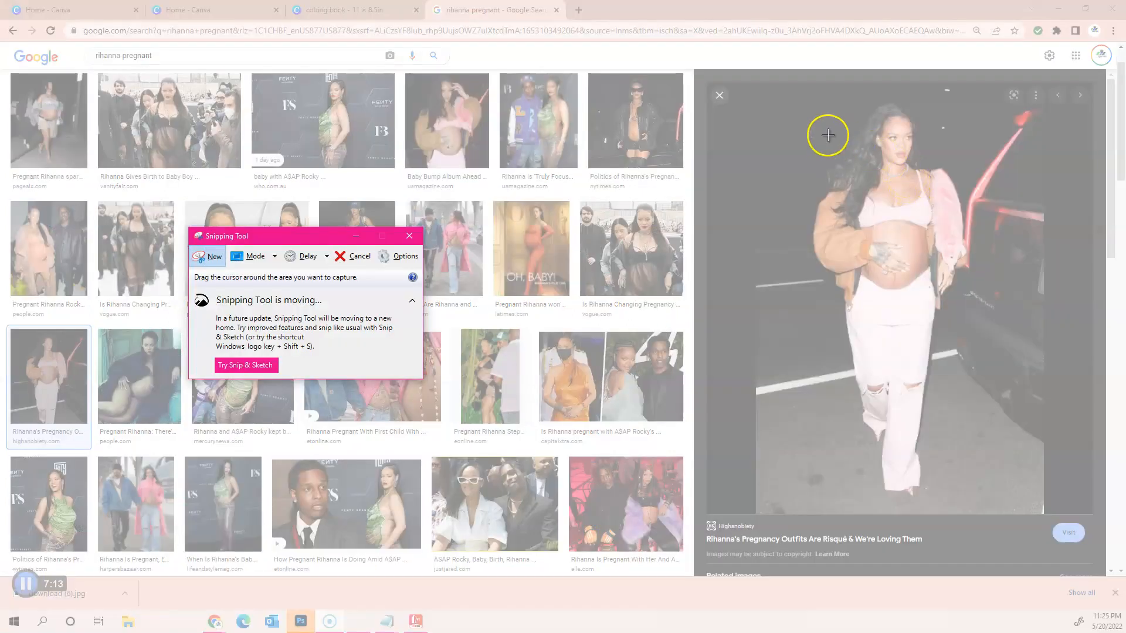
{"action": "left_click_drag", "start_coordinate": [833, 106], "coordinate": [986, 452]}
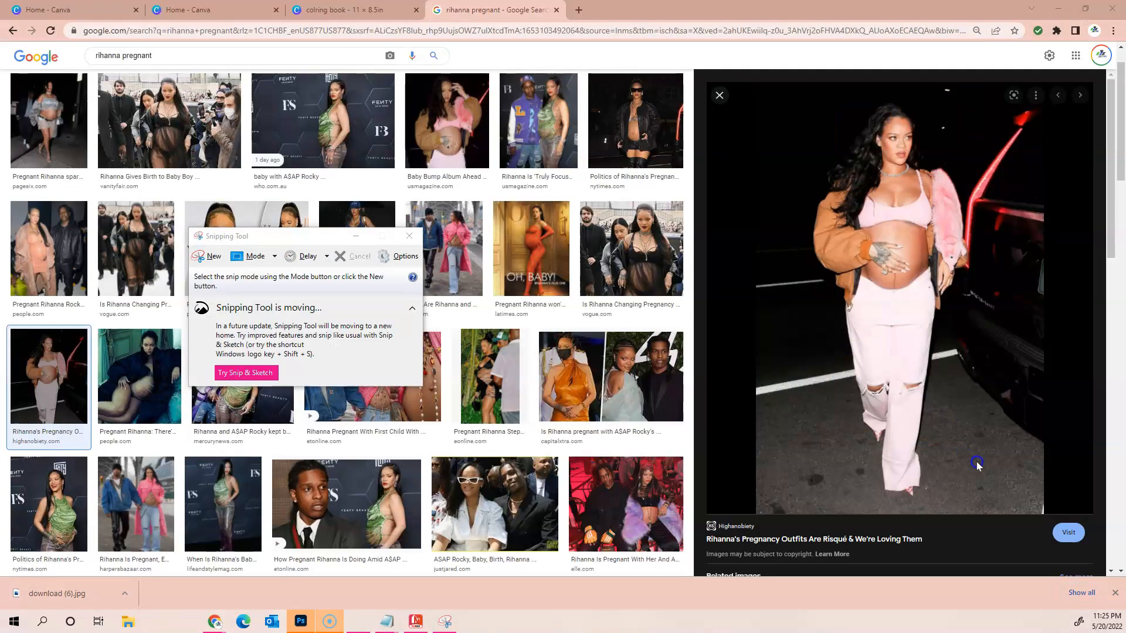
- Snip the full-length pink outfit photo, save it to Downloads as the PNG file "rih", and minimize the snipping window
{"action": "left_click", "coordinate": [211, 259]}
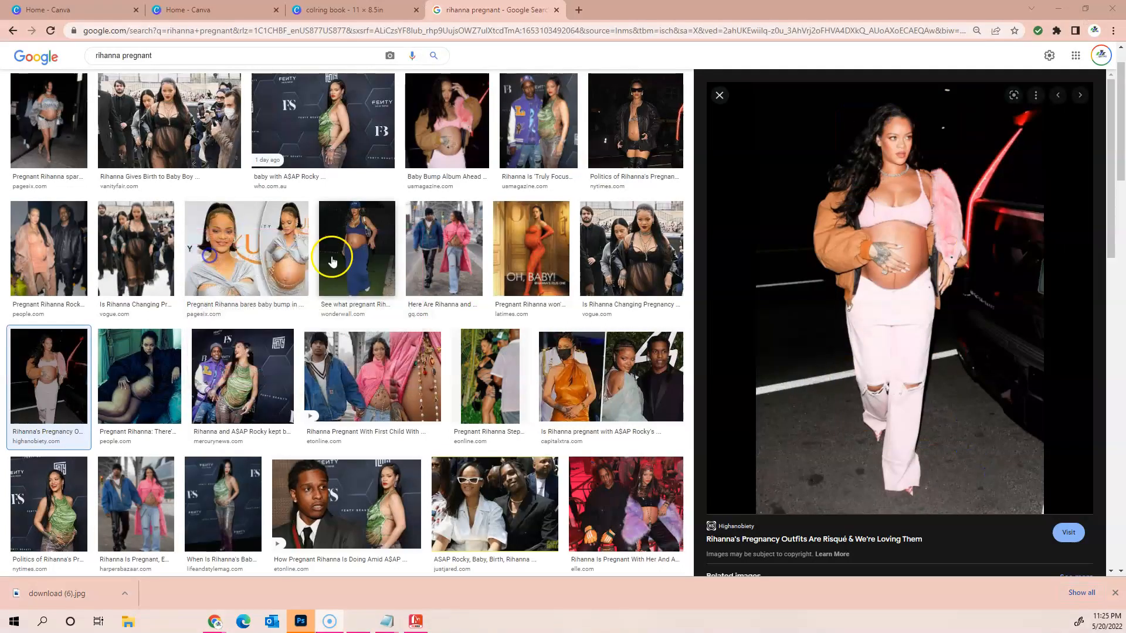
{"action": "left_click_drag", "start_coordinate": [786, 96], "coordinate": [1023, 513]}
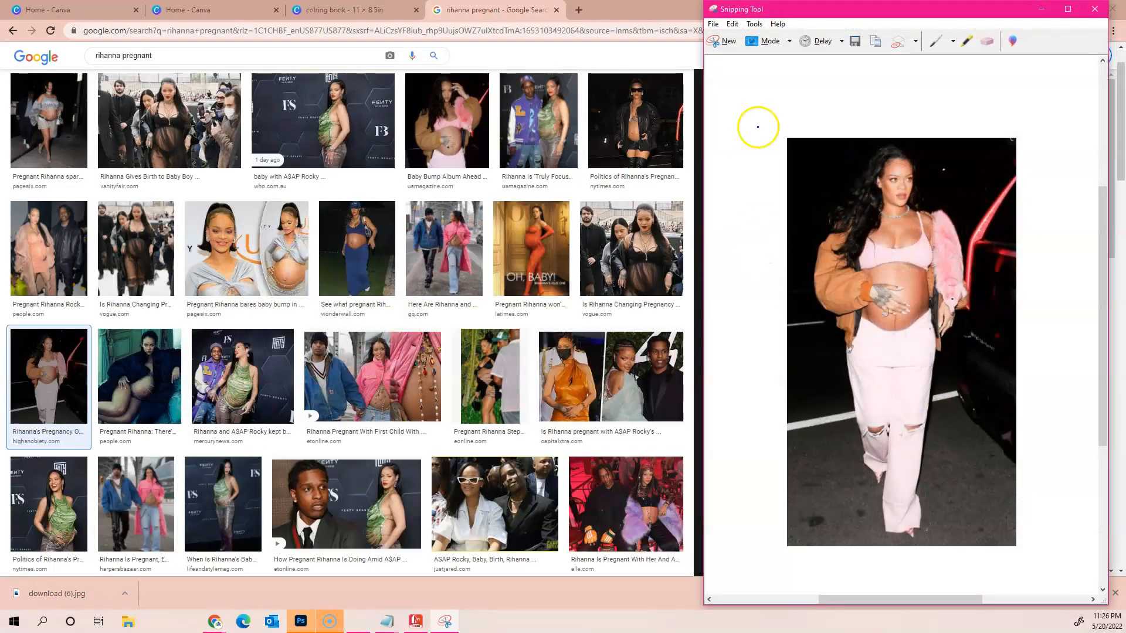
{"action": "left_click", "coordinate": [856, 41]}
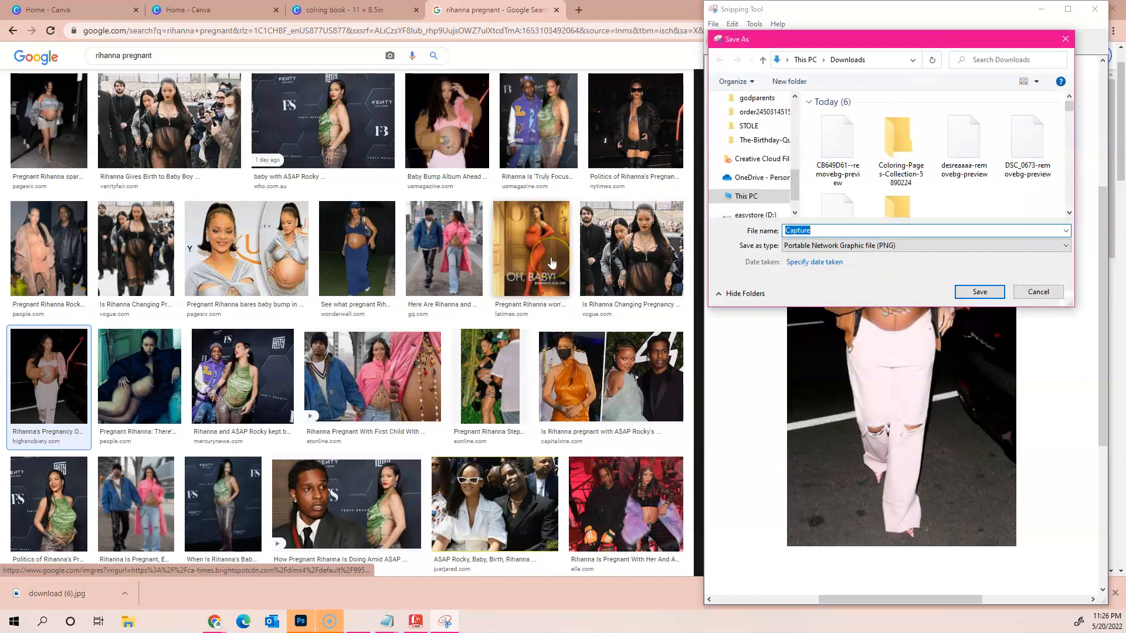
{"action": "type", "text": "rih"}
{"action": "key", "text": "Return"}
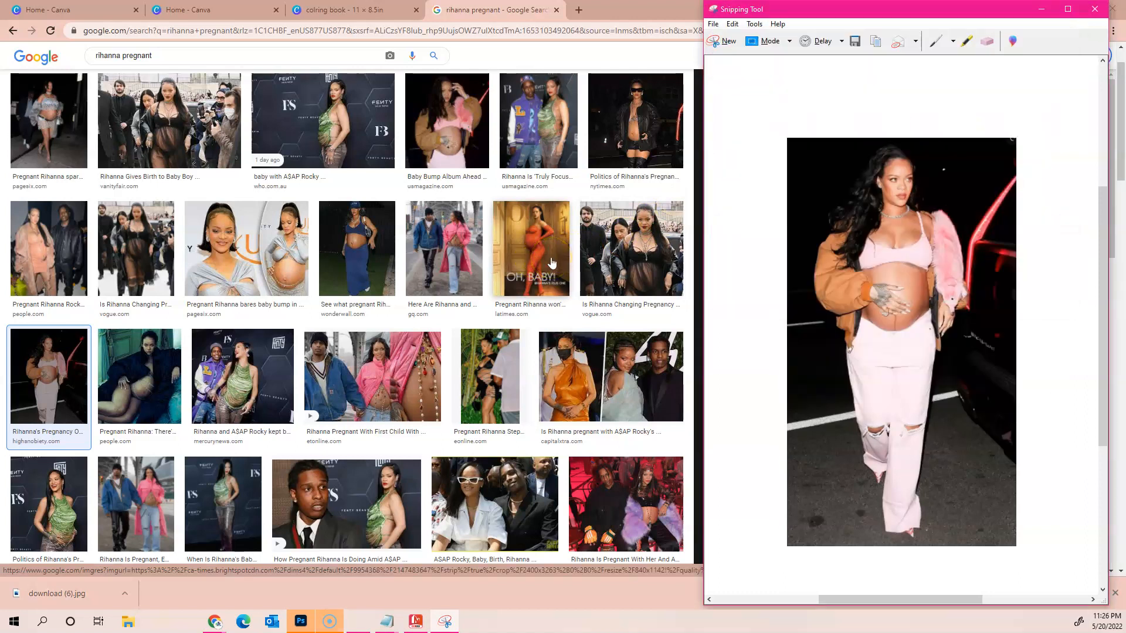
{"action": "left_click", "coordinate": [1041, 9]}
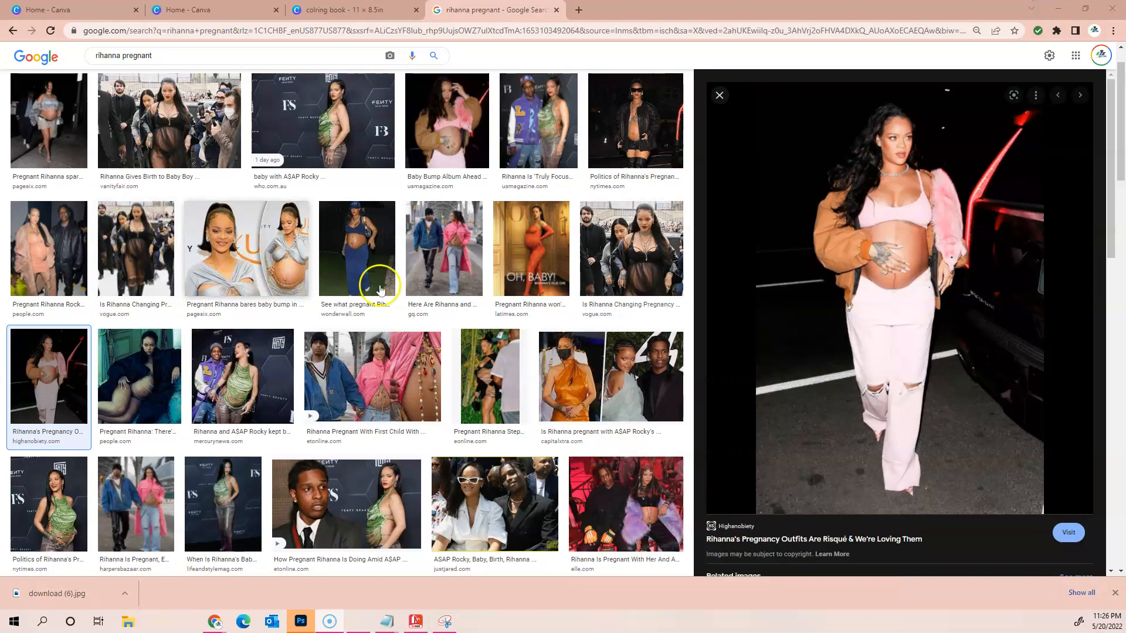
- Return to the coloring book design, change the heading text to "RIHANNA", and color it dark coral from the photo colors
{"action": "left_click", "coordinate": [325, 10]}
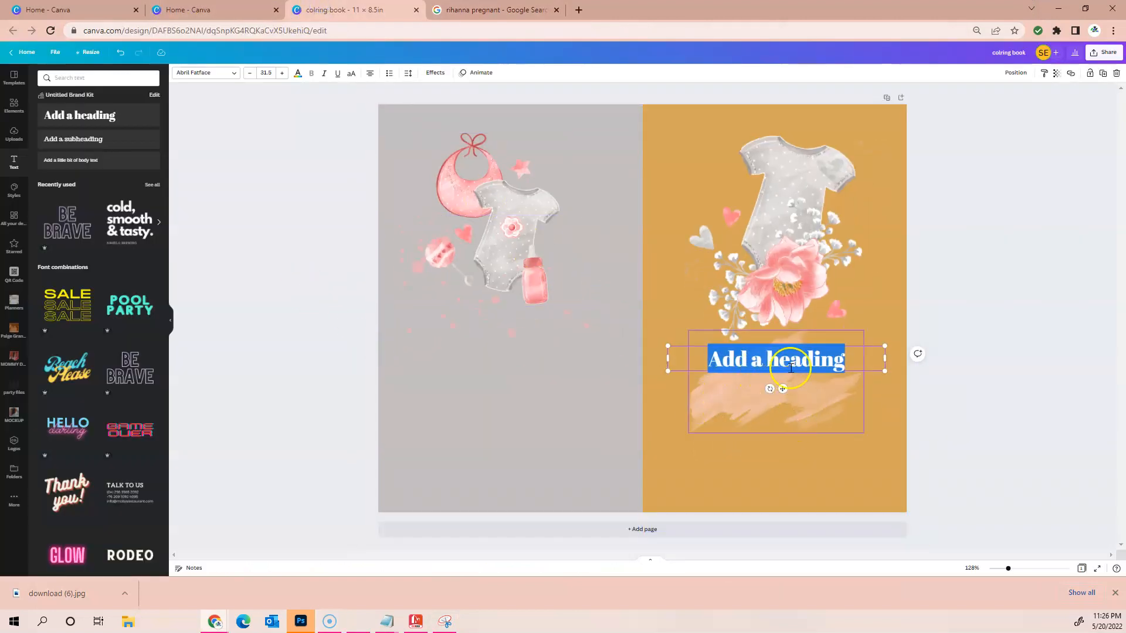
{"action": "type", "text": "RIHANNA"}
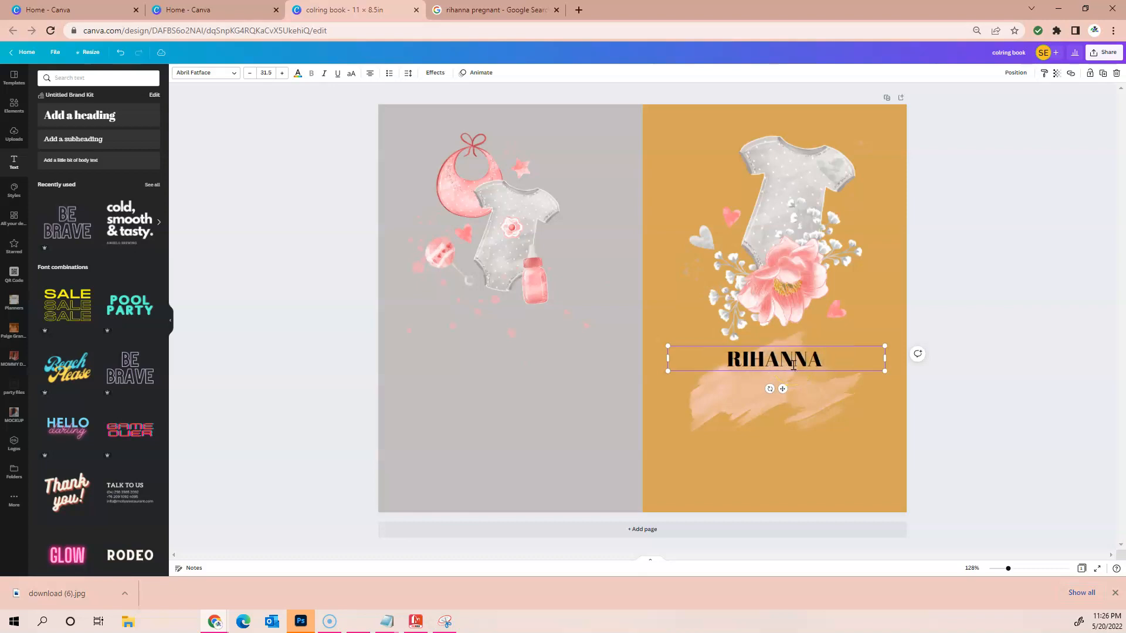
{"action": "left_click", "coordinate": [827, 448]}
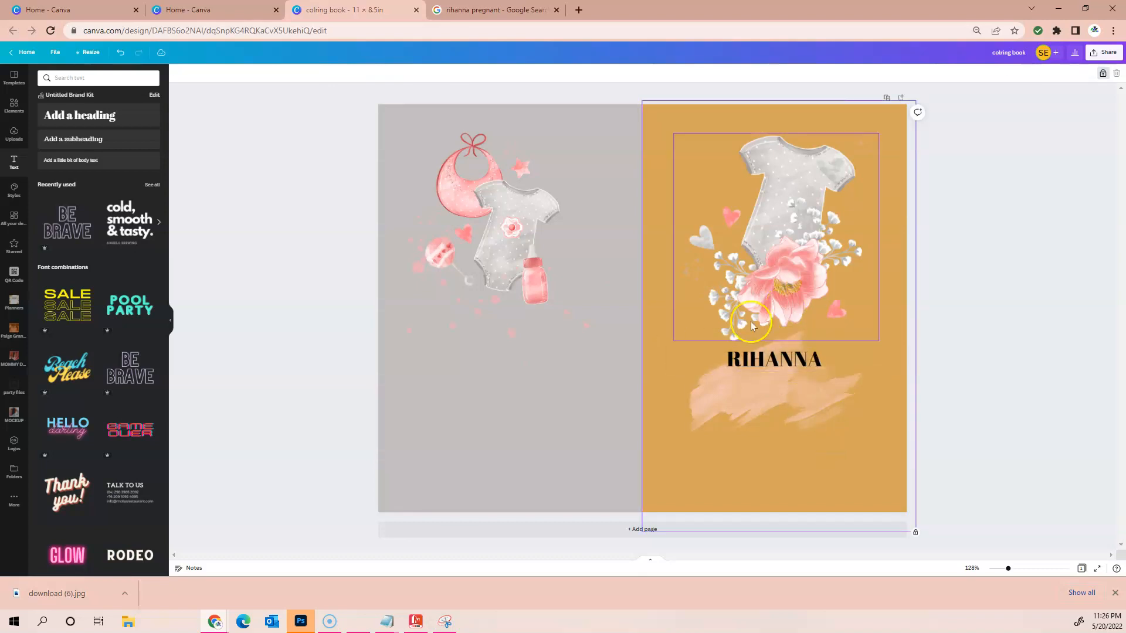
{"action": "left_click", "coordinate": [762, 357]}
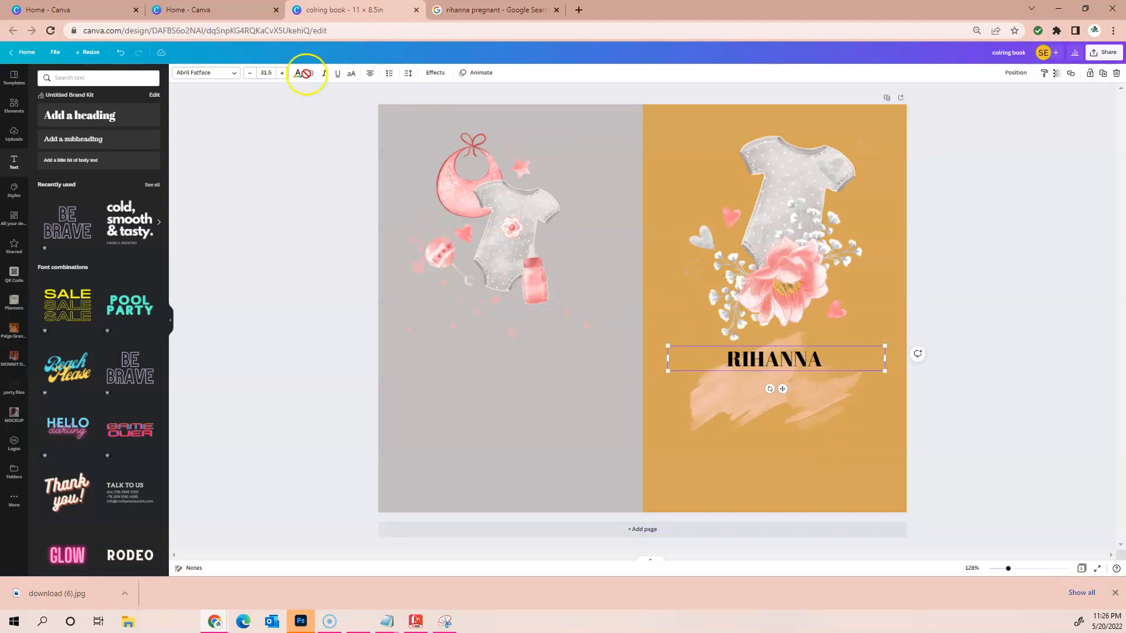
{"action": "left_click", "coordinate": [299, 79]}
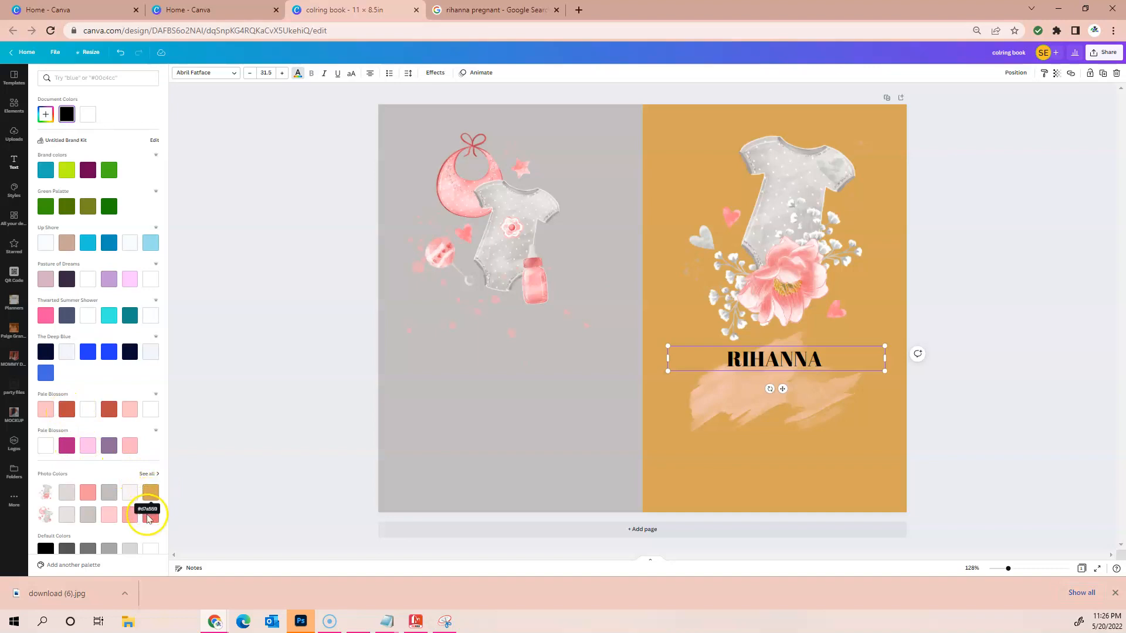
{"action": "left_click", "coordinate": [153, 517]}
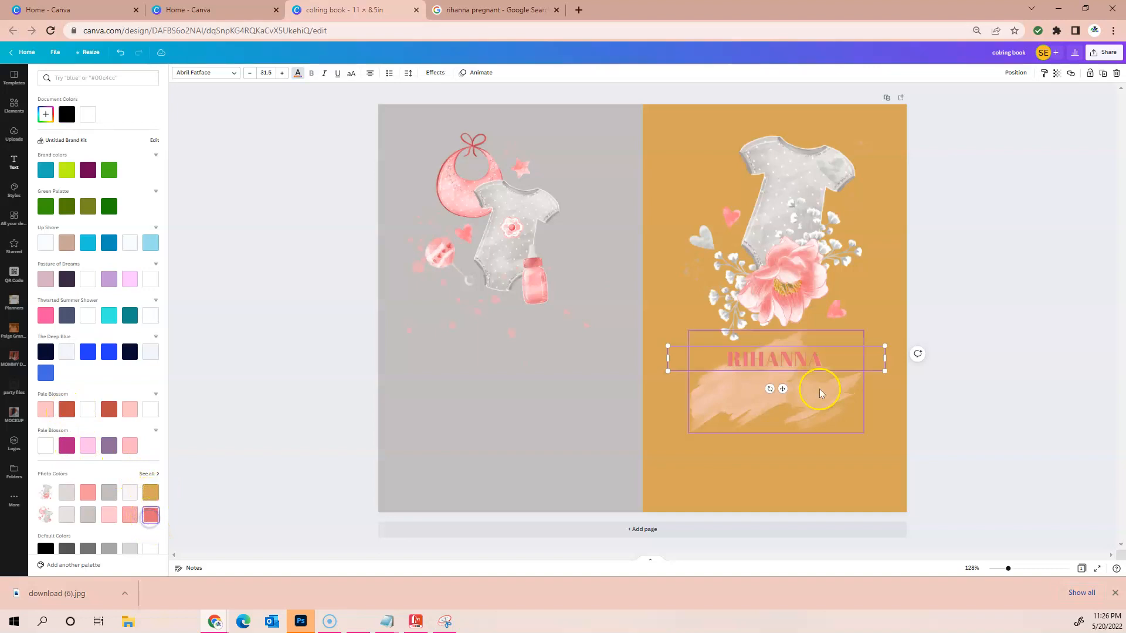
- Widen the heading's letter spacing with its text box fitted to one line, and move it to the brush stroke's lower edge
{"action": "left_click_drag", "start_coordinate": [667, 358], "coordinate": [743, 357]}
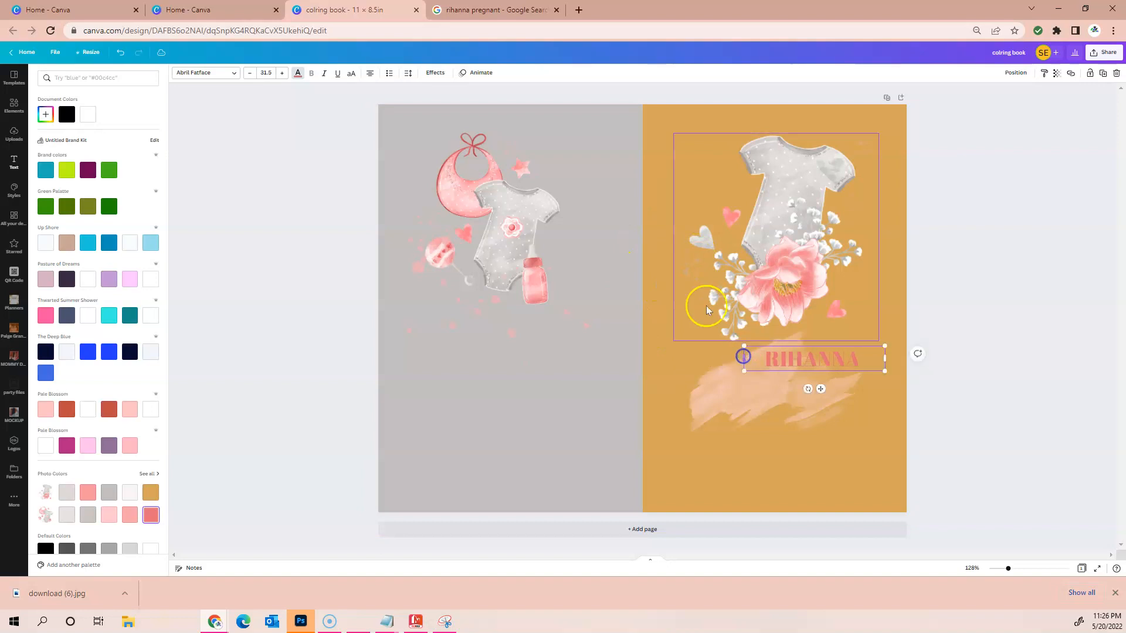
{"action": "left_click", "coordinate": [408, 80]}
{"action": "left_click_drag", "start_coordinate": [432, 108], "coordinate": [466, 107]}
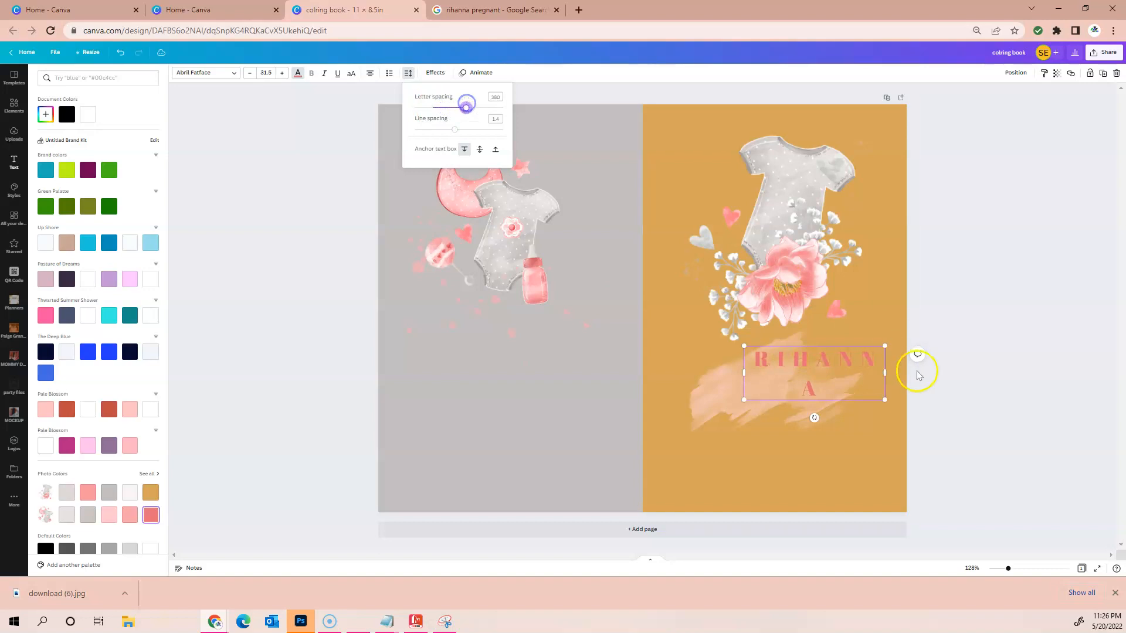
{"action": "left_click_drag", "start_coordinate": [744, 374], "coordinate": [705, 372]}
{"action": "left_click", "coordinate": [826, 463]}
{"action": "left_click_drag", "start_coordinate": [818, 361], "coordinate": [813, 431]}
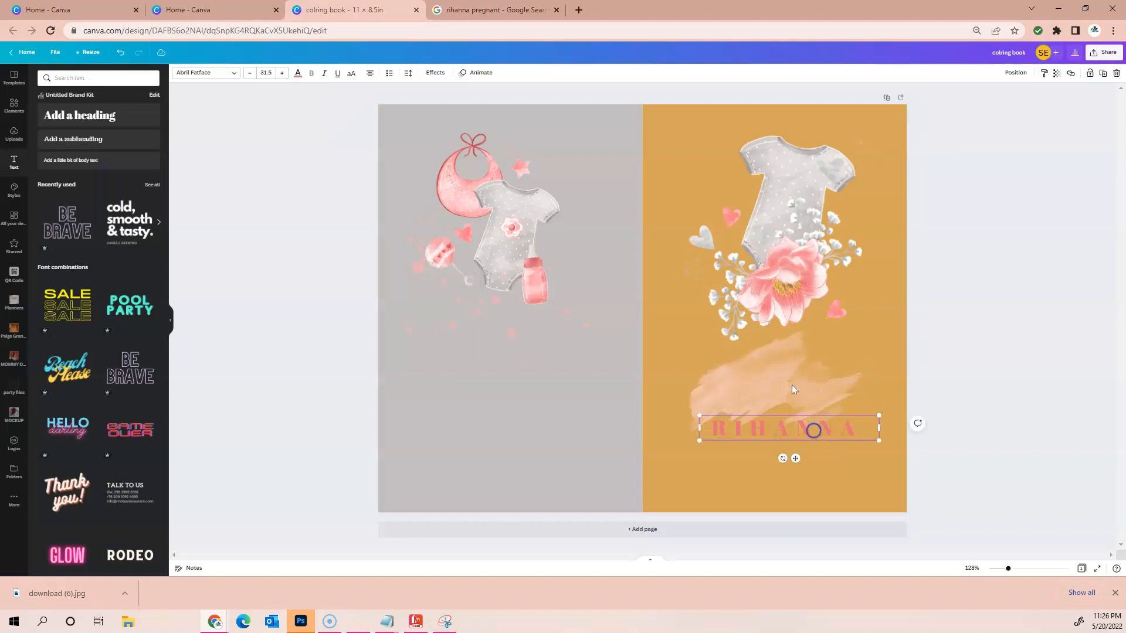
- Apply the Neon effect to the heading at about 59 intensity and enlarge the text to size 32.7
{"action": "left_click", "coordinate": [434, 74]}
{"action": "left_click", "coordinate": [104, 225]}
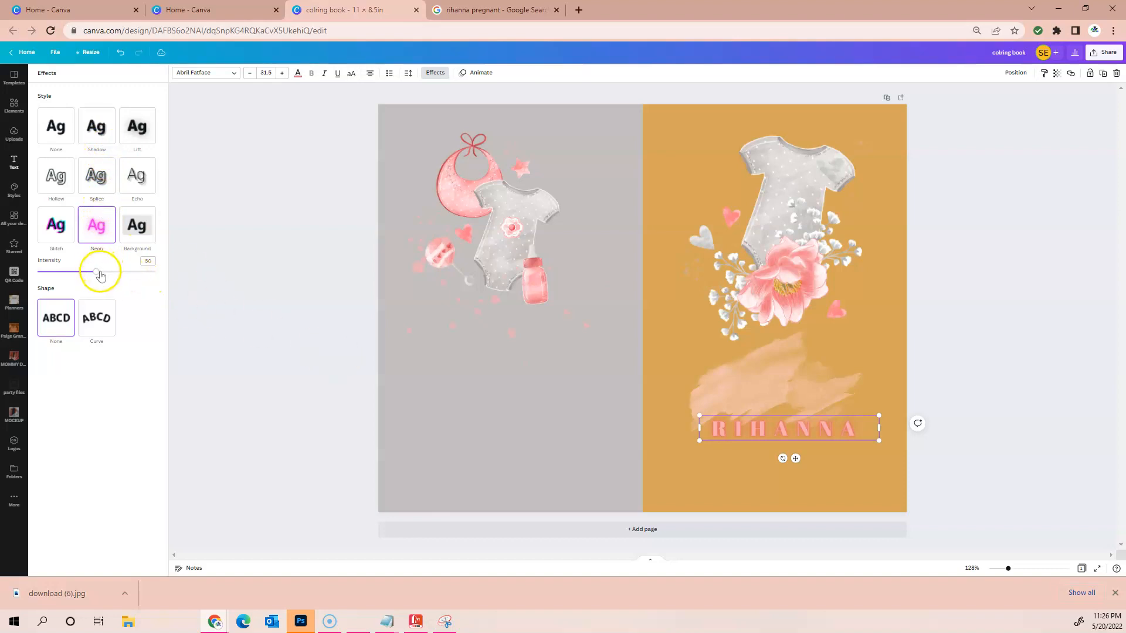
{"action": "left_click", "coordinate": [669, 422]}
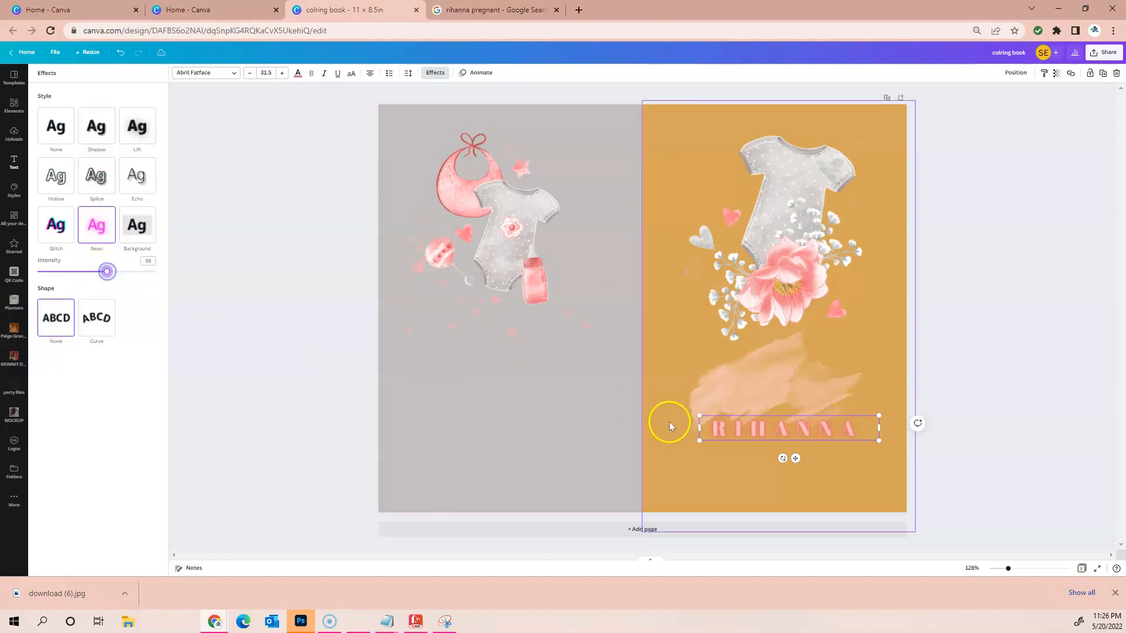
{"action": "left_click", "coordinate": [721, 473]}
{"action": "left_click", "coordinate": [721, 431]}
{"action": "left_click_drag", "start_coordinate": [699, 440], "coordinate": [692, 440]}
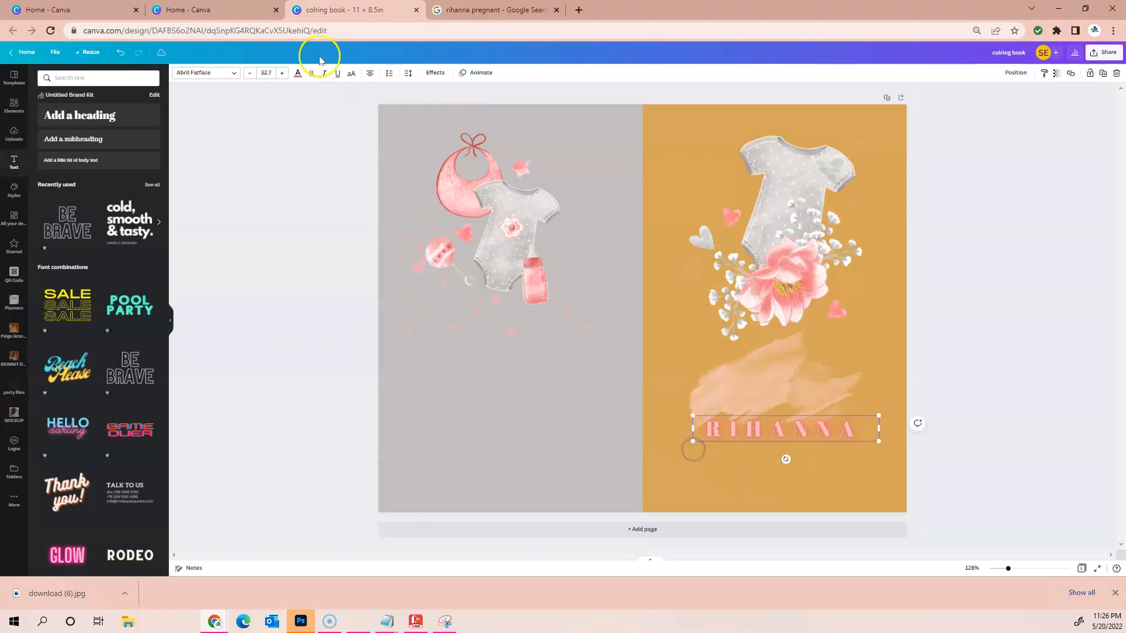
- Change the heading's font to Mokoto and widen its text box so the name fits on one line
{"action": "left_click", "coordinate": [207, 77]}
{"action": "left_click", "coordinate": [70, 191]}
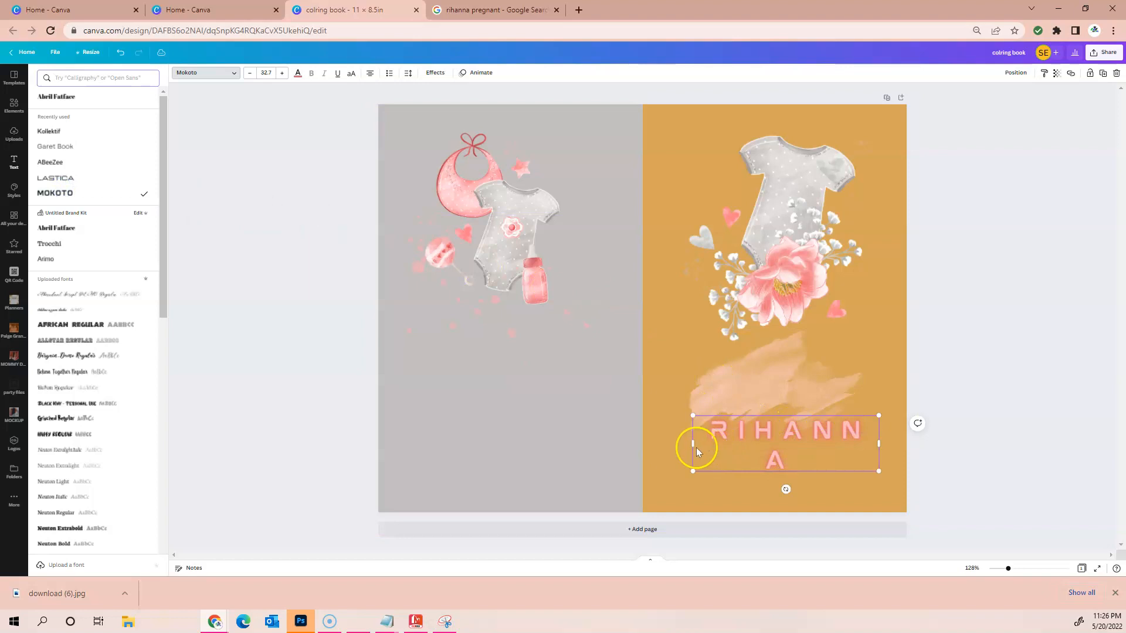
{"action": "left_click_drag", "start_coordinate": [688, 444], "coordinate": [679, 445]}
- Delete the brush stroke, then shrink the floral onesie graphic and place it just above the end of the heading
{"action": "left_click", "coordinate": [783, 394]}
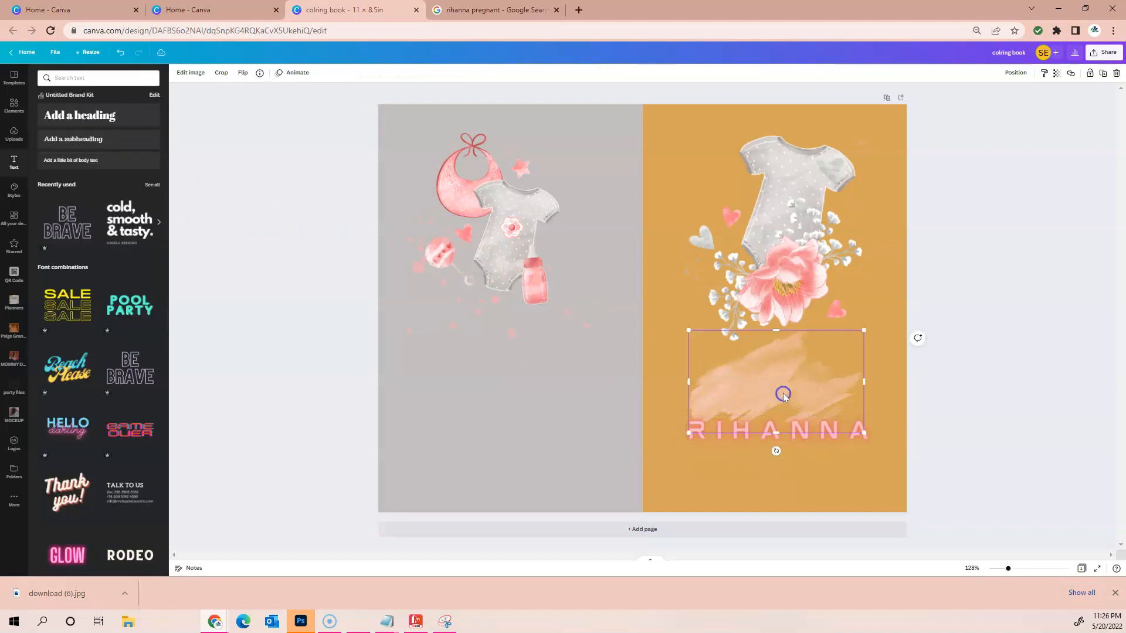
{"action": "key", "text": "Delete"}
{"action": "left_click", "coordinate": [680, 157]}
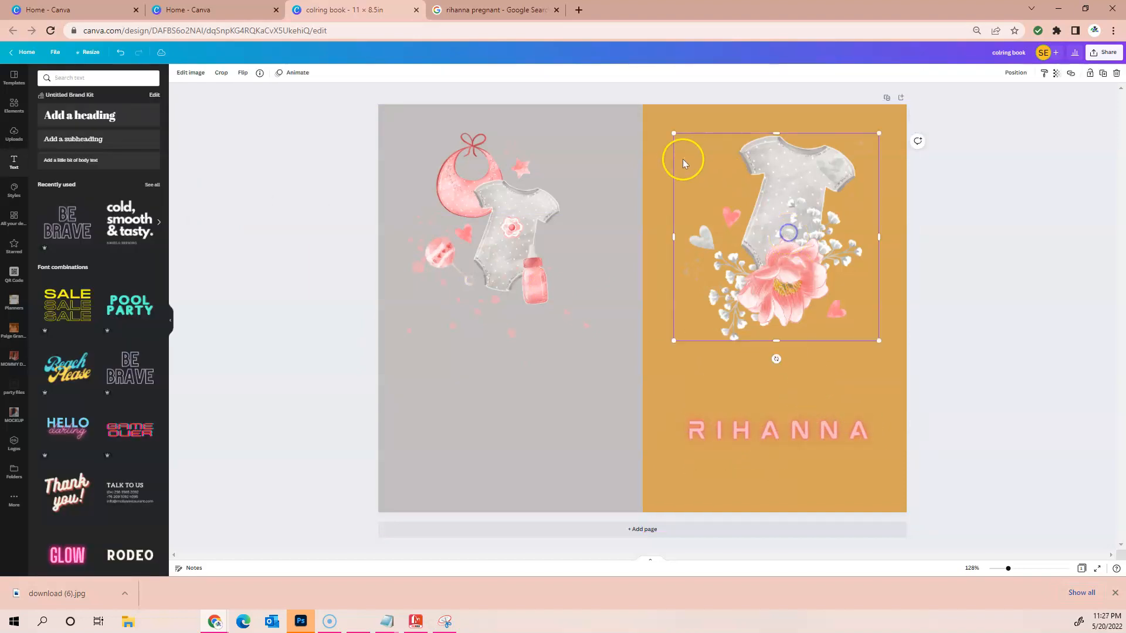
{"action": "left_click_drag", "start_coordinate": [673, 135], "coordinate": [746, 206]}
{"action": "left_click_drag", "start_coordinate": [791, 243], "coordinate": [803, 332]}
{"action": "left_click", "coordinate": [701, 402]}
- Upload the "rih" image from Downloads and add it to the cover
{"action": "left_click", "coordinate": [17, 139]}
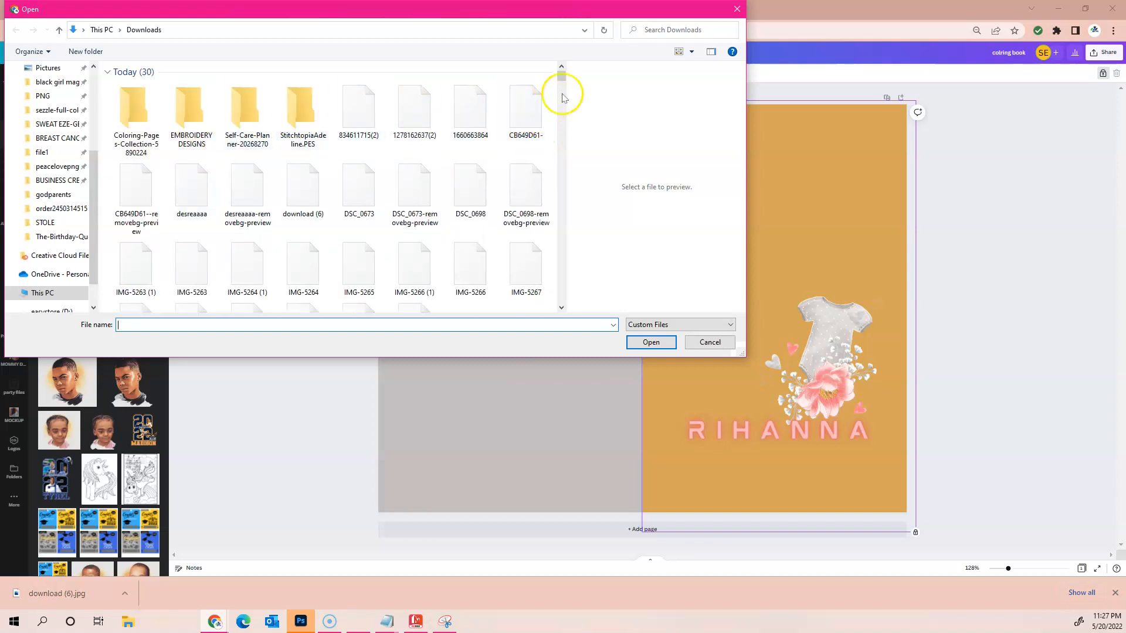
{"action": "left_click", "coordinate": [560, 307]}
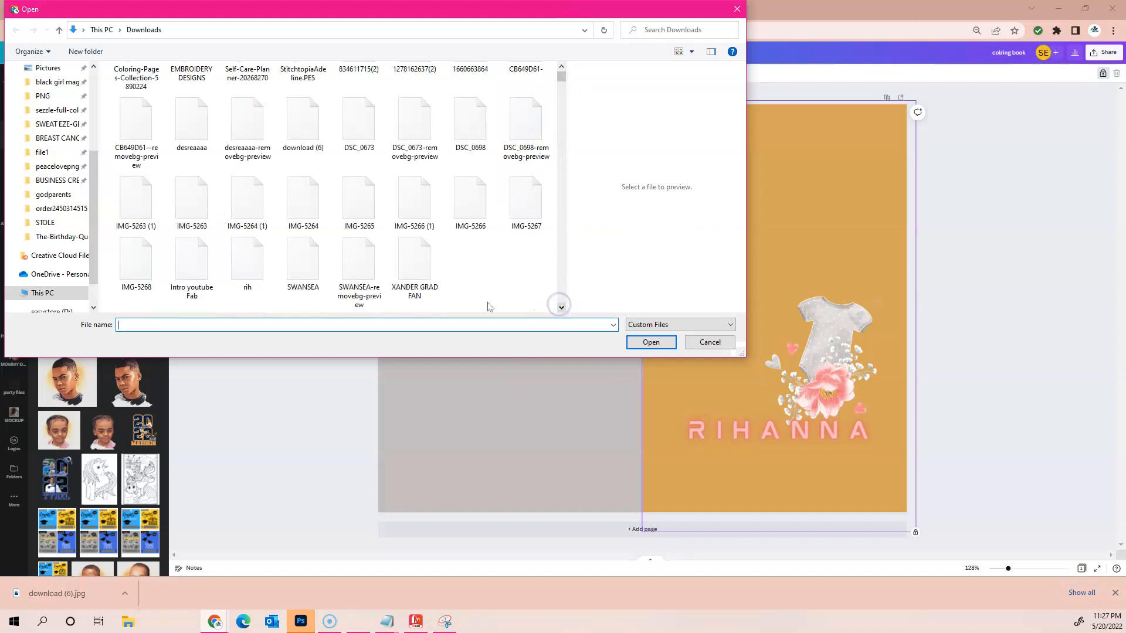
{"action": "double_click", "coordinate": [249, 261]}
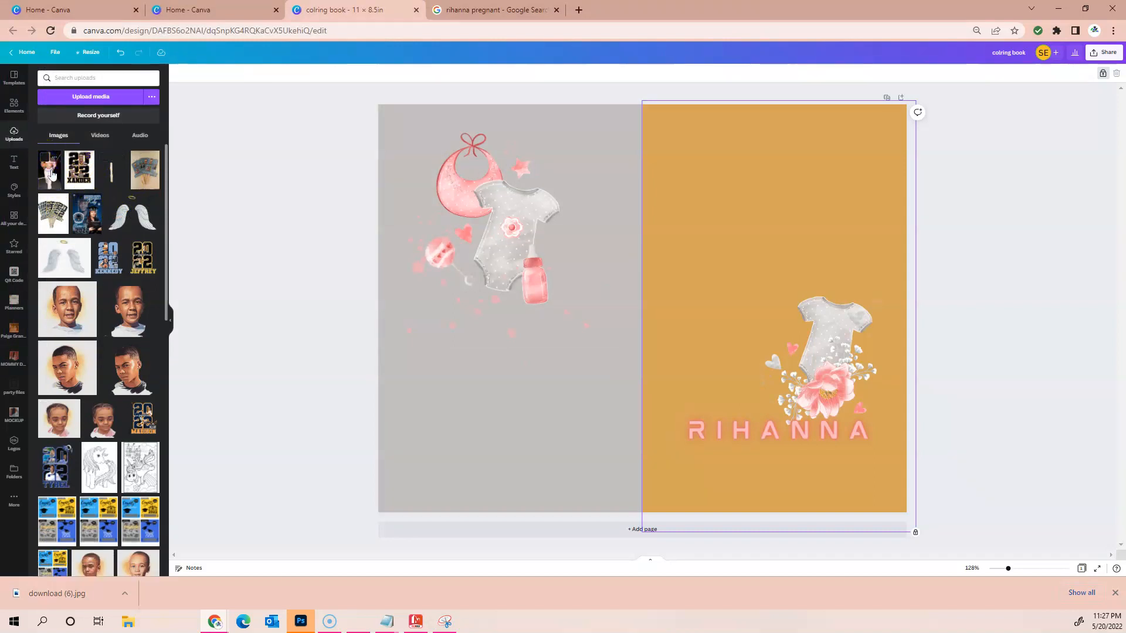
{"action": "left_click", "coordinate": [48, 164]}
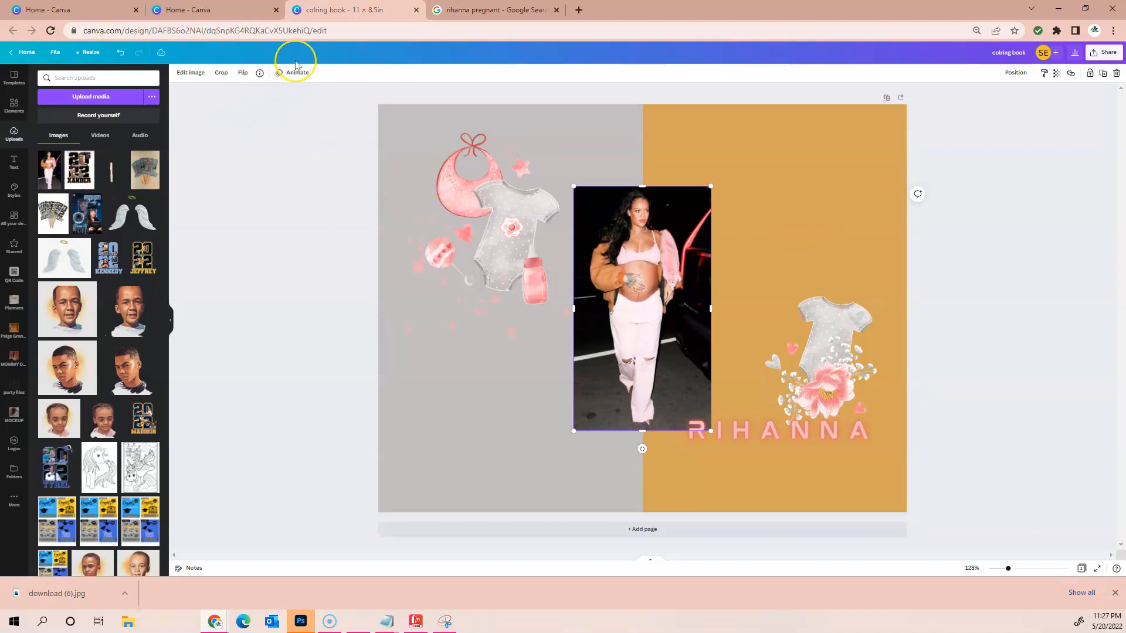
- Remove the photo's background, then enlarge the figure and position it above the heading on the gold half
{"action": "left_click", "coordinate": [194, 72]}
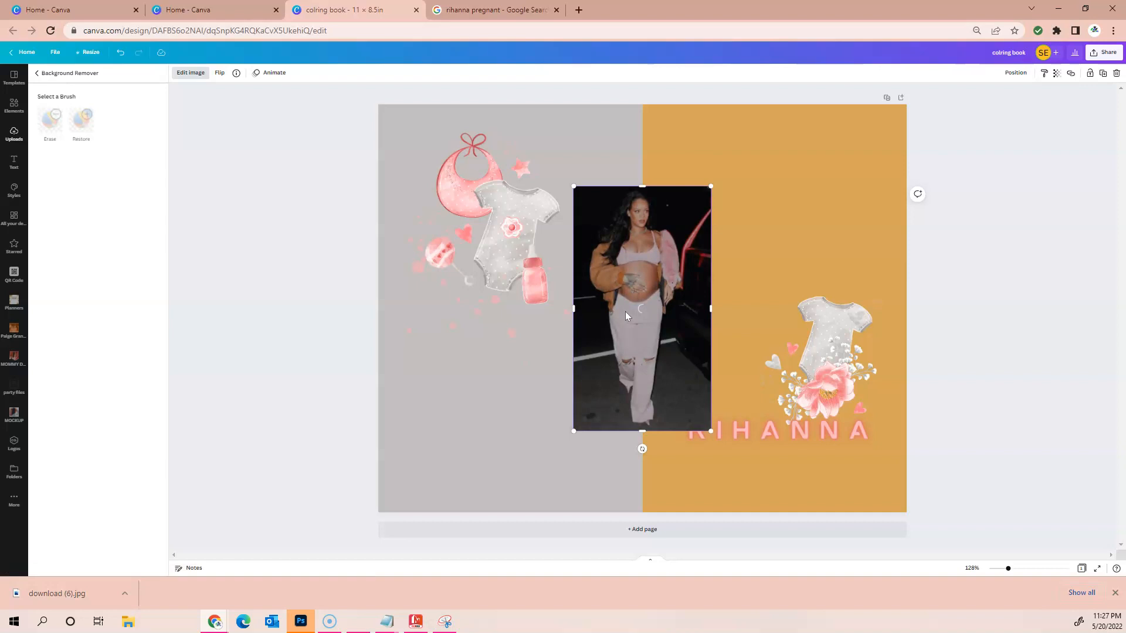
{"action": "left_click_drag", "start_coordinate": [628, 309], "coordinate": [766, 274]}
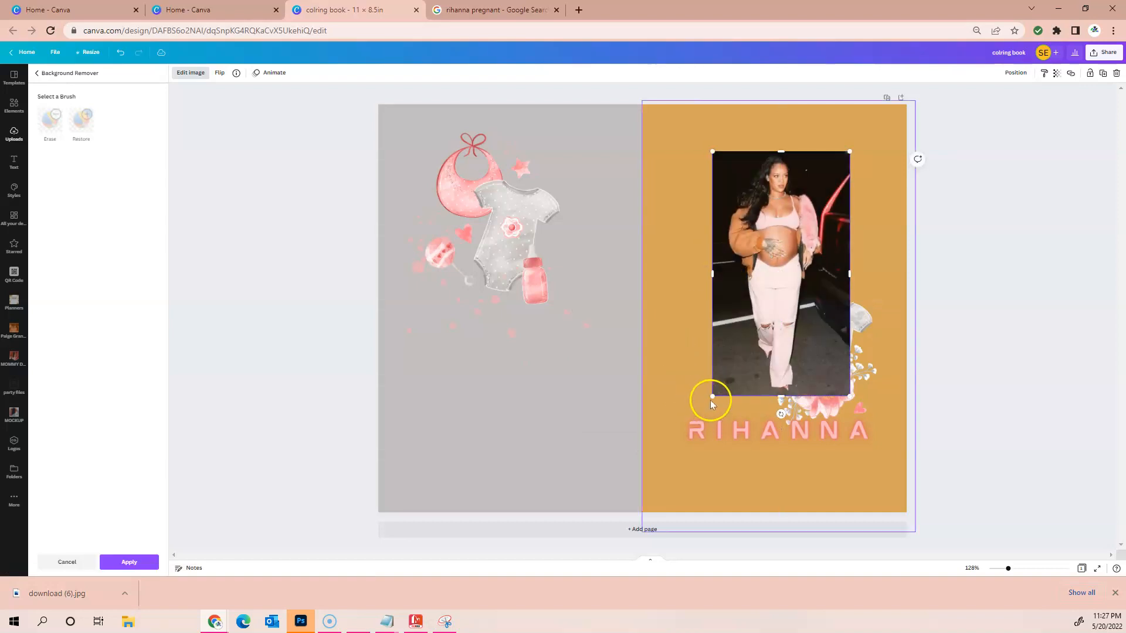
{"action": "left_click_drag", "start_coordinate": [714, 396], "coordinate": [711, 433]}
{"action": "left_click_drag", "start_coordinate": [766, 296], "coordinate": [784, 287]}
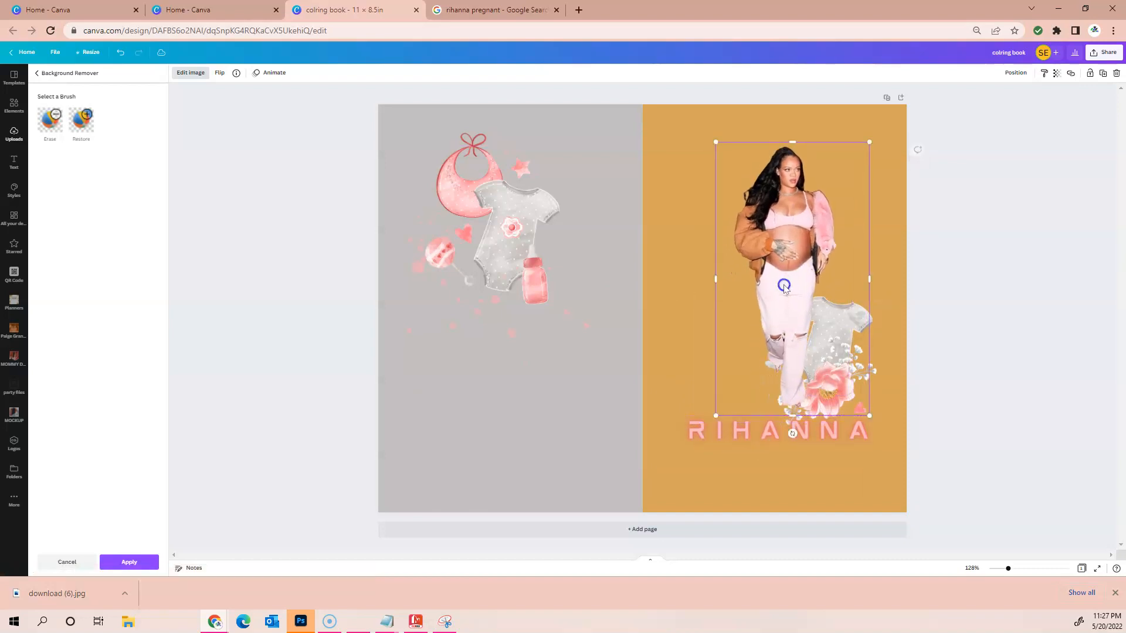
- Send the cut-out figure one layer backward
{"action": "right_click", "coordinate": [801, 259]}
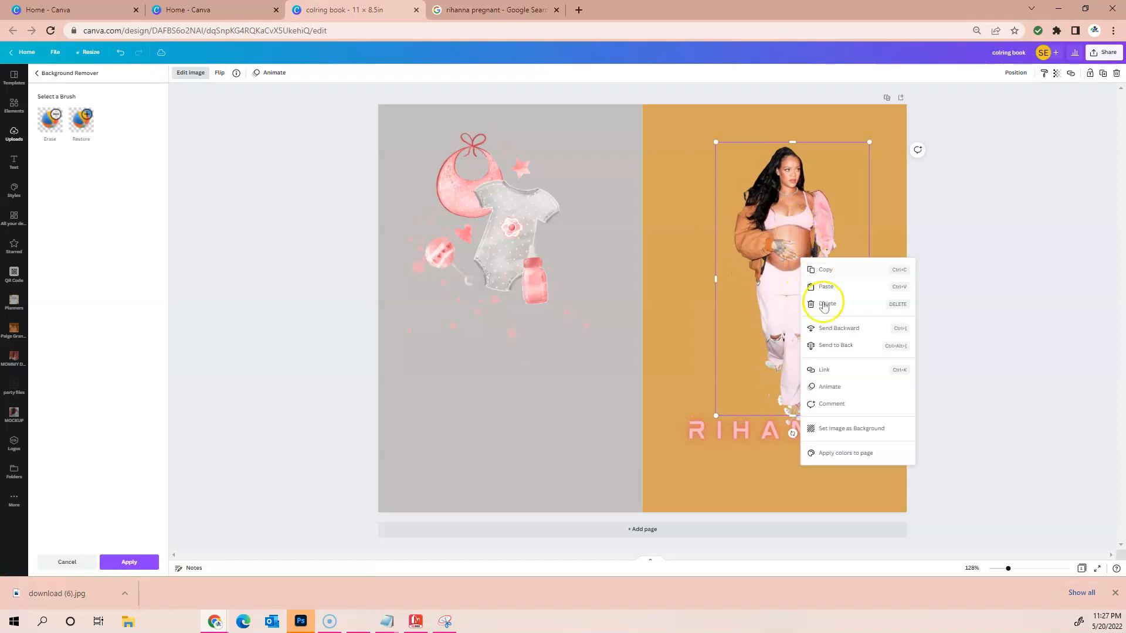
{"action": "left_click", "coordinate": [827, 329]}
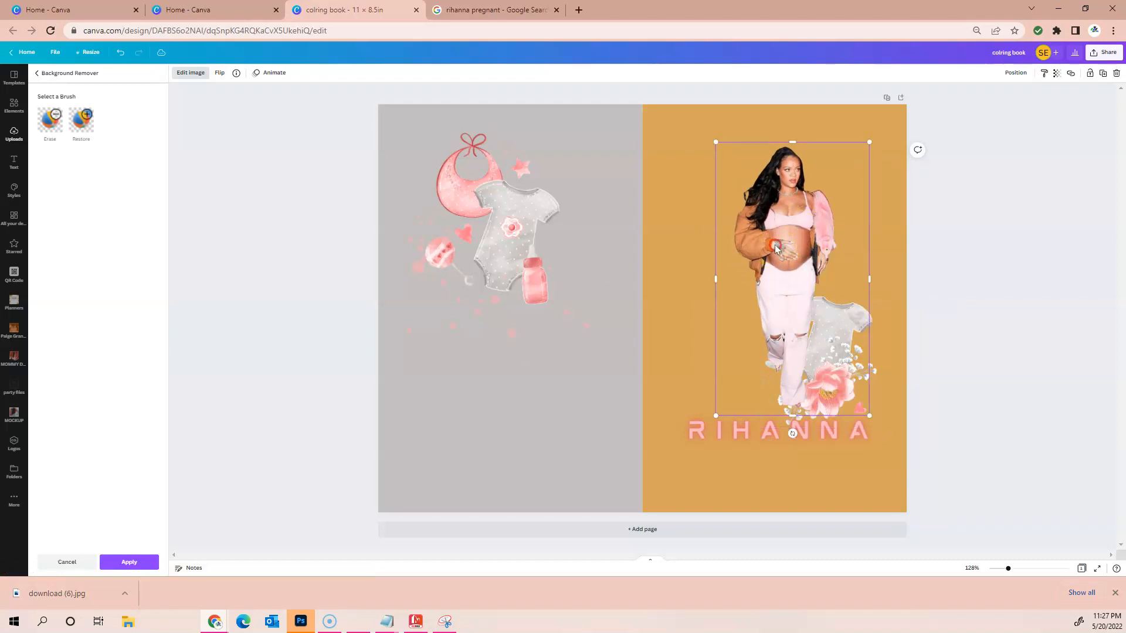
{"action": "right_click", "coordinate": [818, 332]}
{"action": "left_click", "coordinate": [818, 332]}
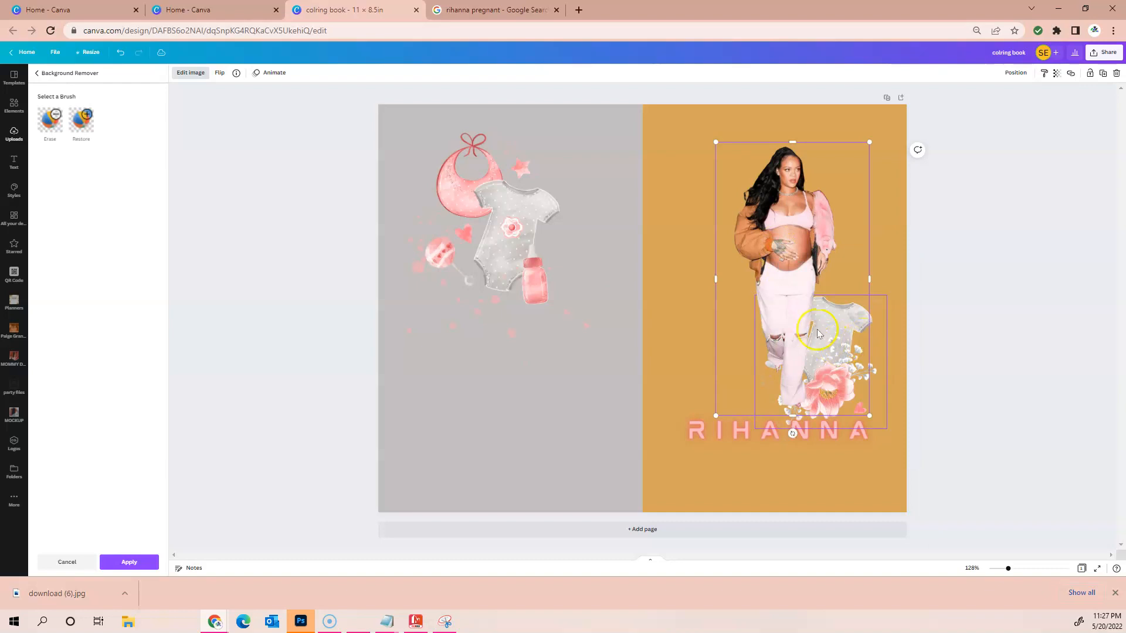
{"action": "left_click", "coordinate": [893, 329]}
{"action": "left_click", "coordinate": [786, 267]}
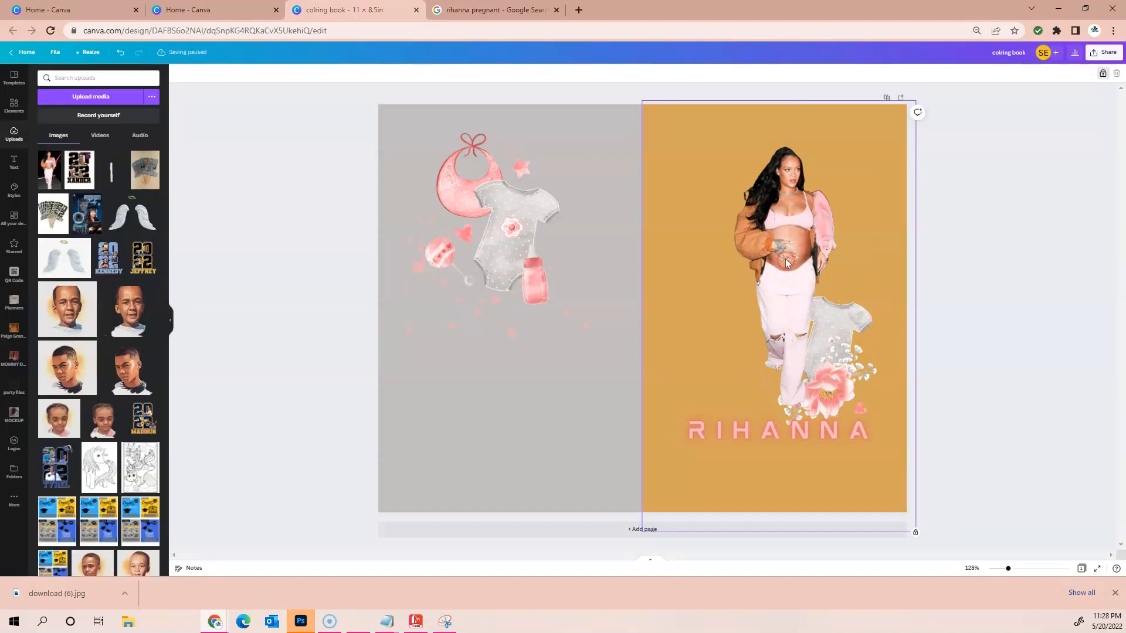
{"action": "left_click", "coordinate": [841, 323]}
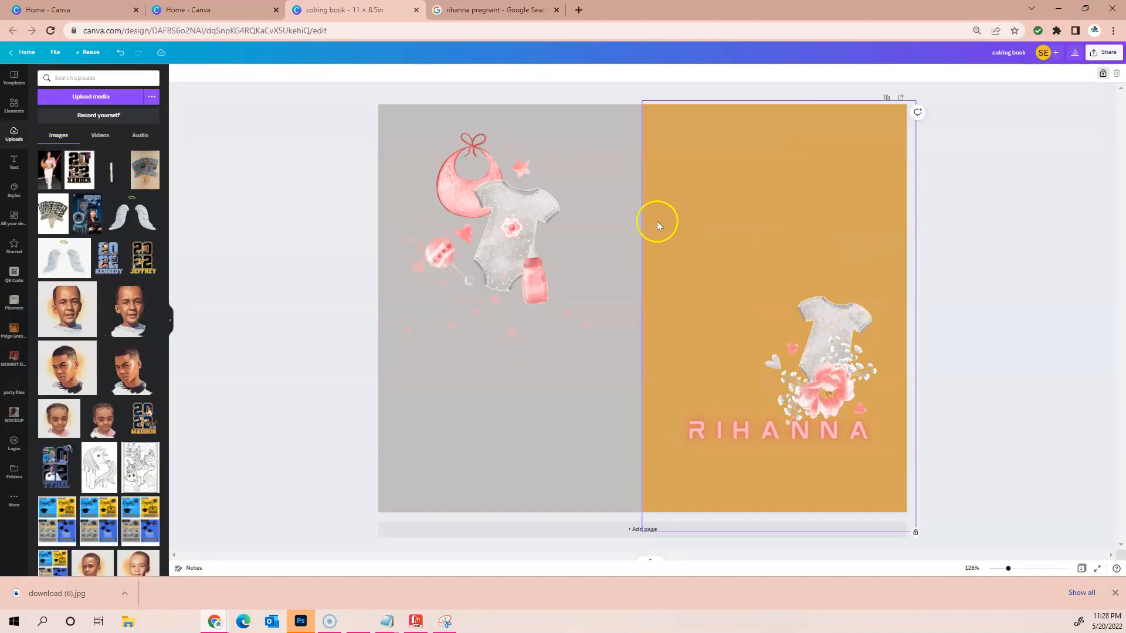
{"action": "left_click", "coordinate": [847, 150]}
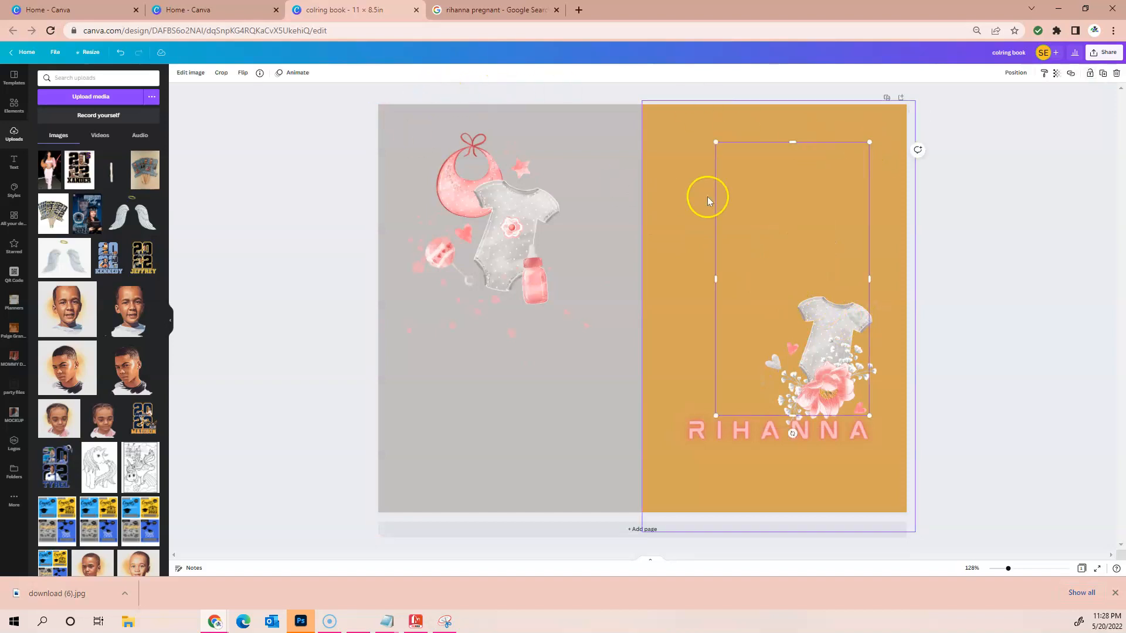
- Undo back to the original pregnancy photo, then remove its background again and apply the result
{"action": "left_click", "coordinate": [119, 54]}
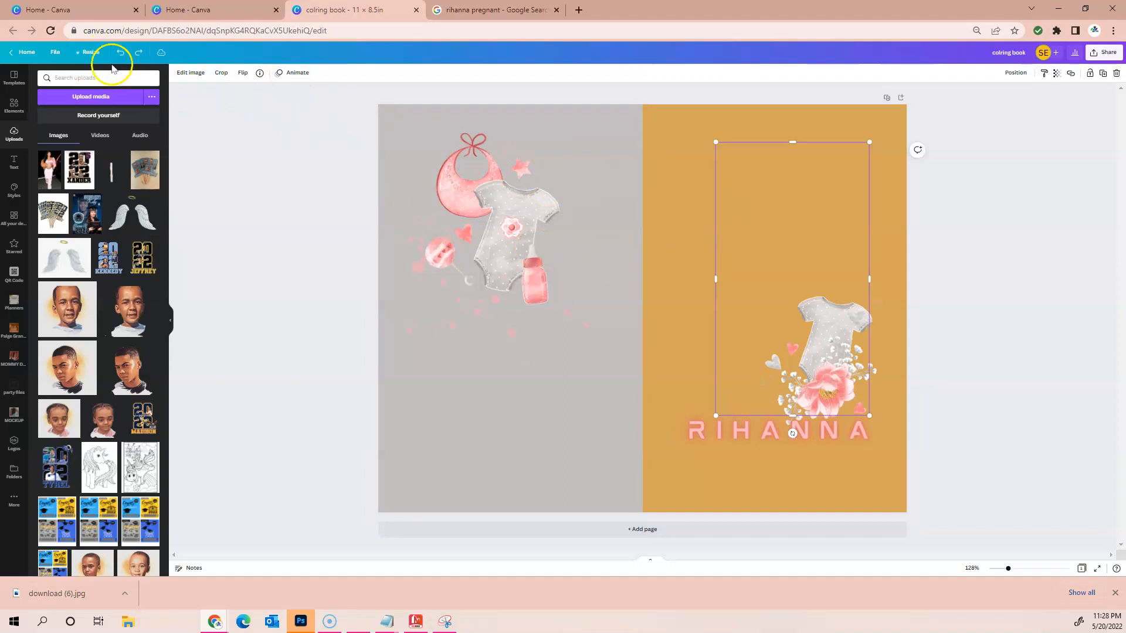
{"action": "left_click", "coordinate": [120, 53]}
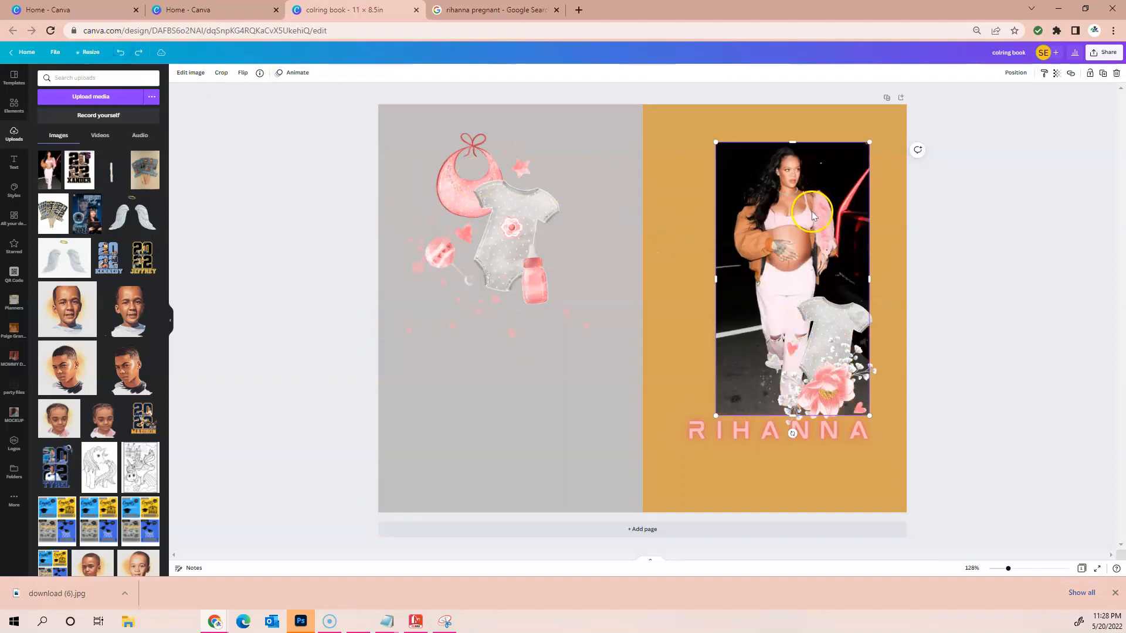
{"action": "left_click", "coordinate": [138, 52]}
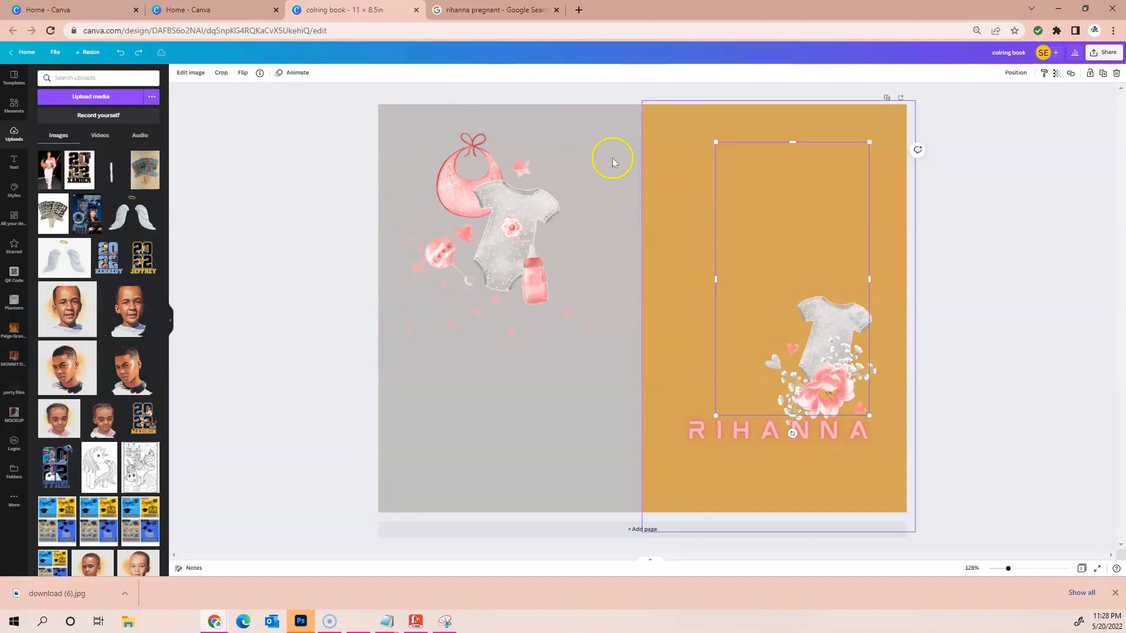
{"action": "left_click", "coordinate": [122, 53]}
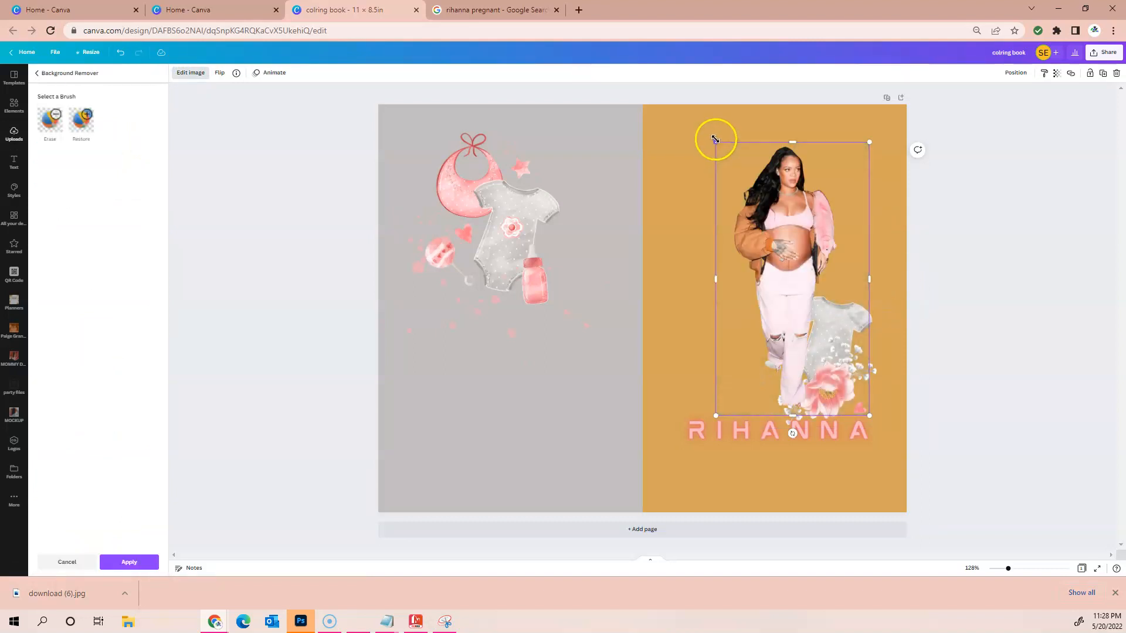
{"action": "left_click", "coordinate": [126, 562]}
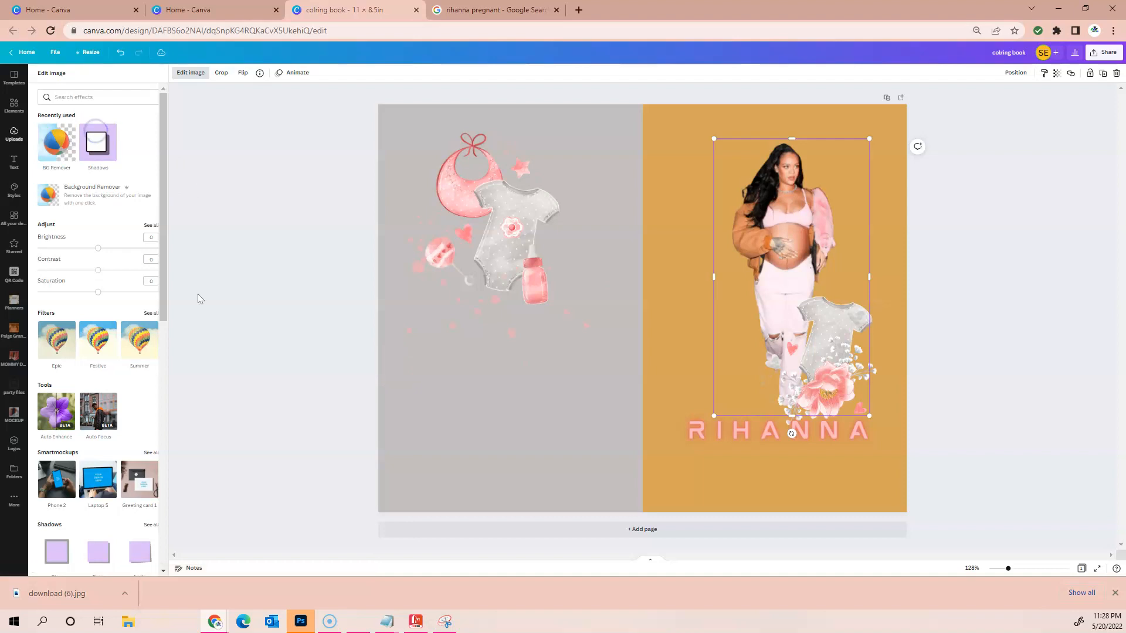
- Give the cut-out figure a black Glow shadow with size 8
{"action": "left_click", "coordinate": [98, 120]}
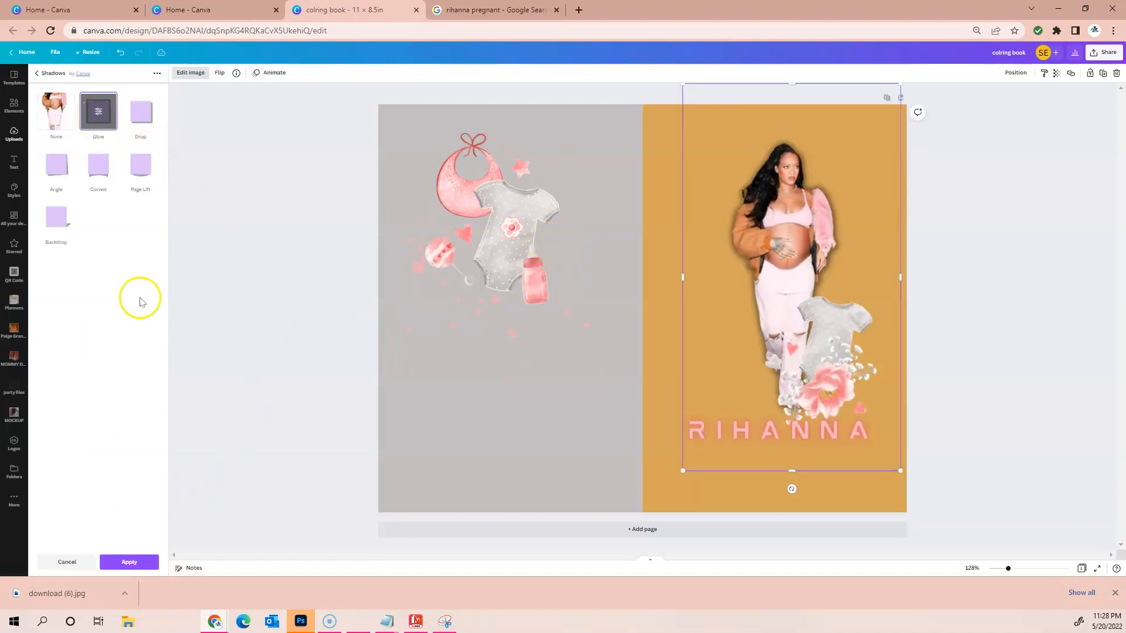
{"action": "left_click", "coordinate": [101, 116]}
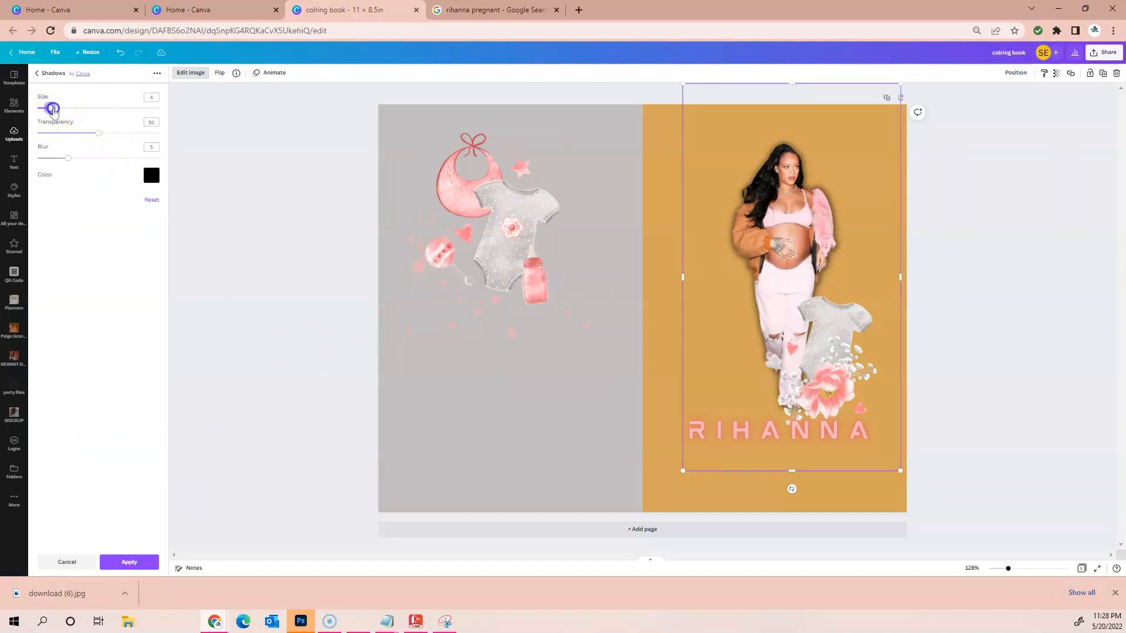
{"action": "left_click", "coordinate": [119, 163]}
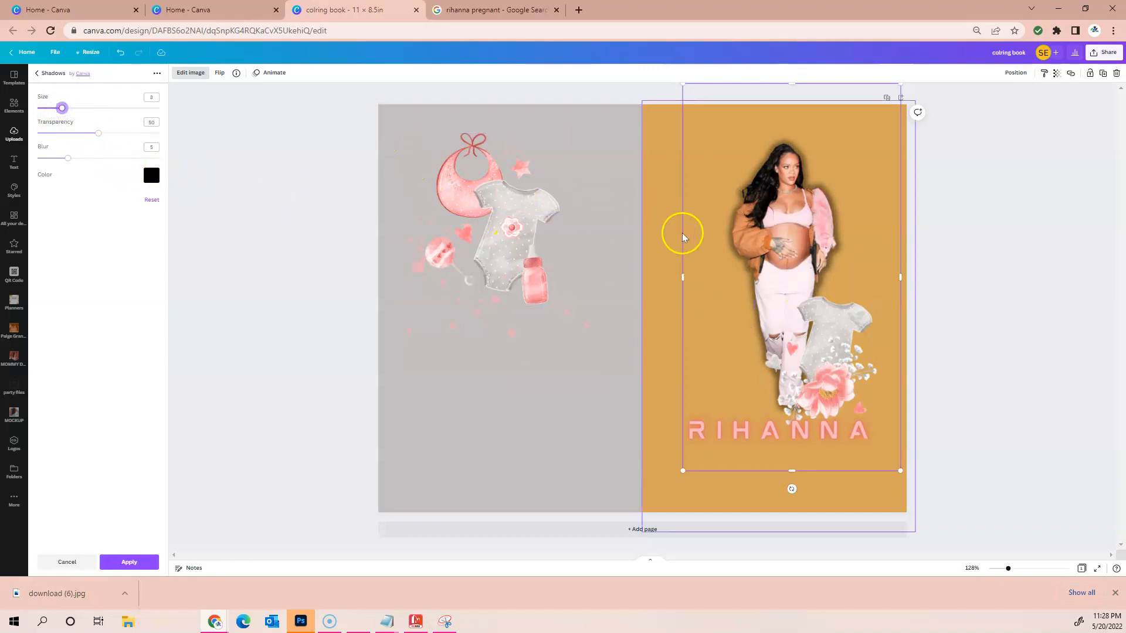
- Move the floral onesie graphic below the heading, shrink it and place it under the last letters of the heading
{"action": "left_click", "coordinate": [837, 324]}
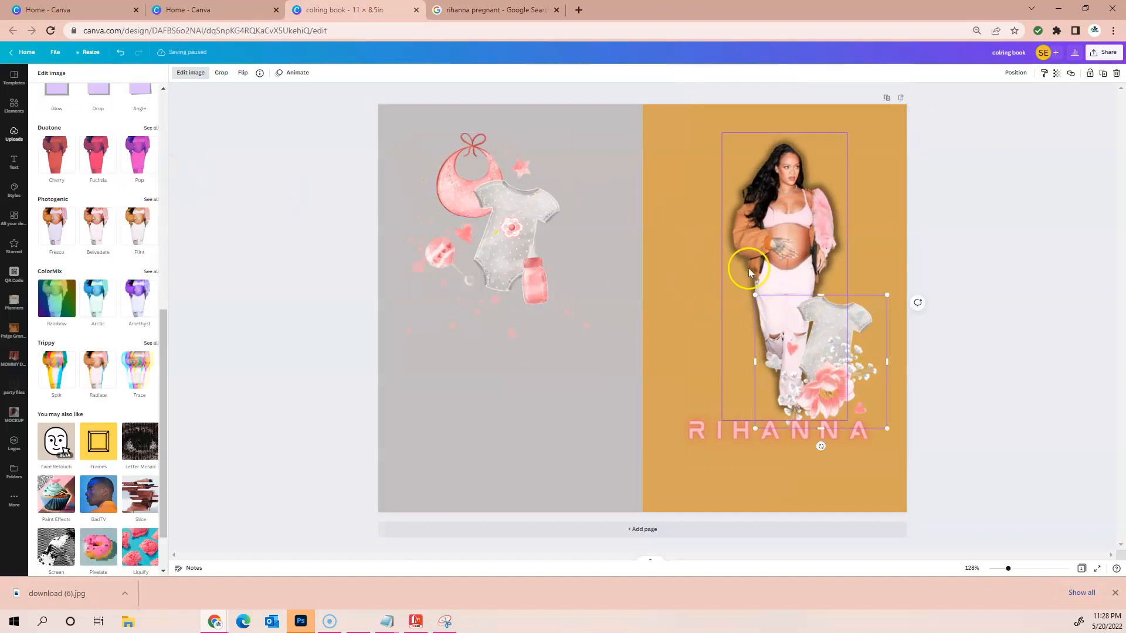
{"action": "left_click_drag", "start_coordinate": [850, 354], "coordinate": [842, 362]}
{"action": "left_click_drag", "start_coordinate": [792, 385], "coordinate": [725, 415]}
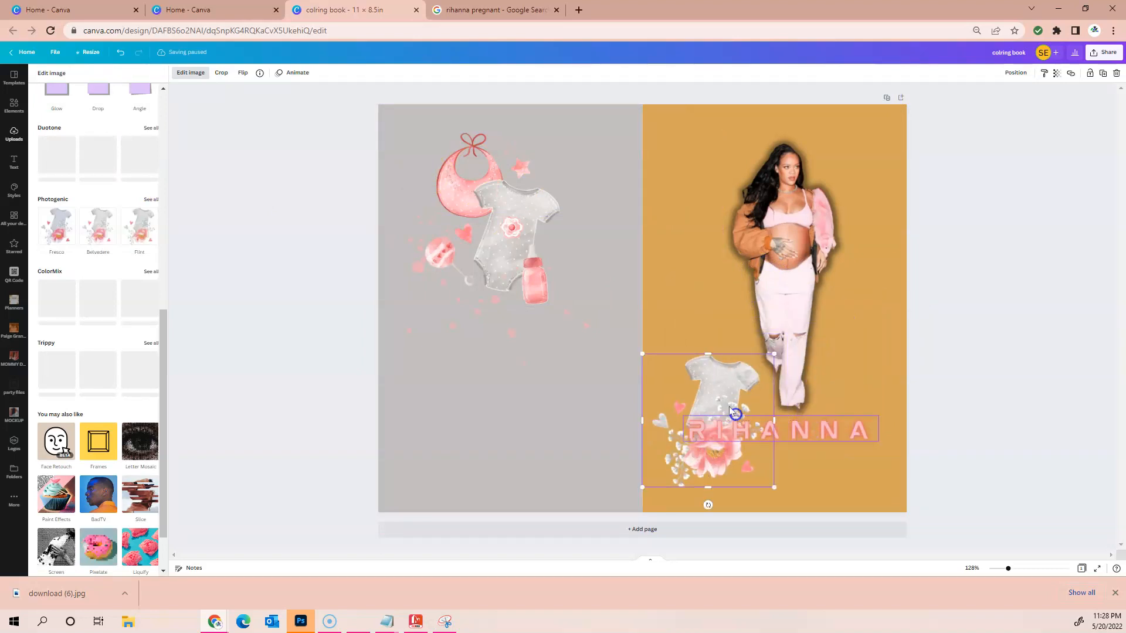
{"action": "left_click_drag", "start_coordinate": [643, 354], "coordinate": [814, 416]}
{"action": "left_click", "coordinate": [848, 417]}
{"action": "left_click", "coordinate": [833, 466]}
{"action": "left_click_drag", "start_coordinate": [823, 474], "coordinate": [854, 489]}
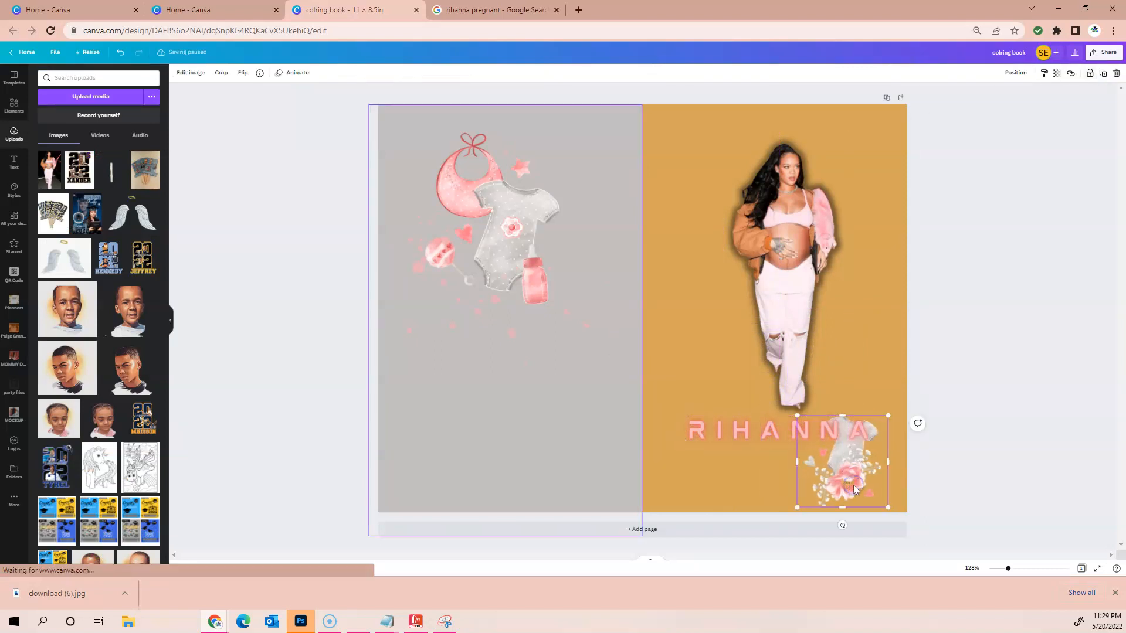
- Duplicate the figure, shrink the copy to about 2.1 × 4.8 in and place it right of the original
{"action": "left_click", "coordinate": [803, 203]}
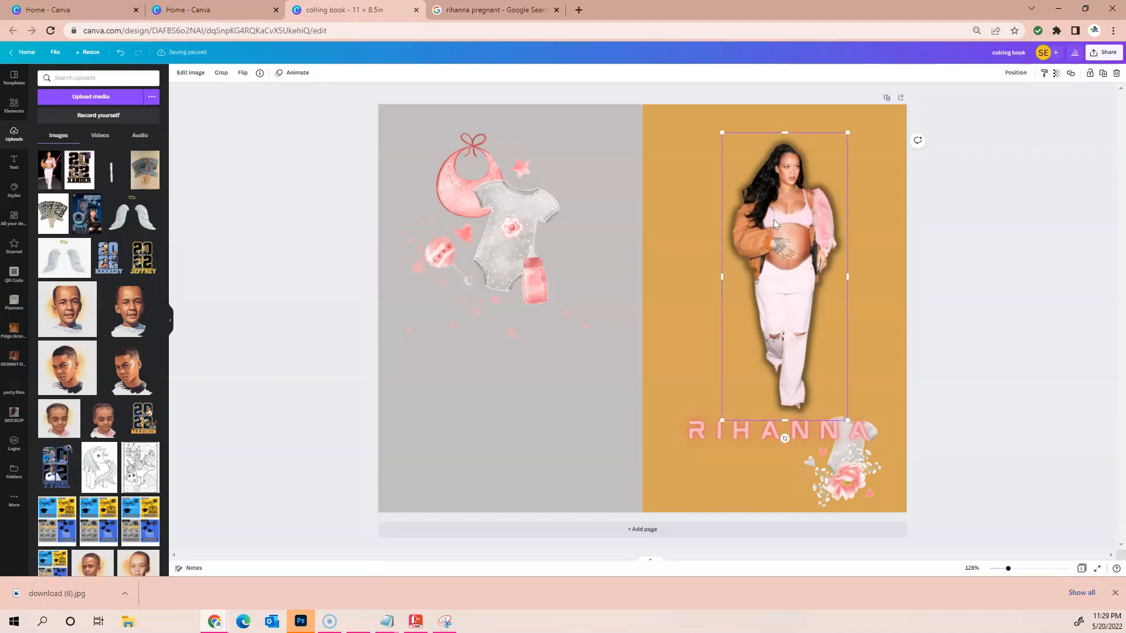
{"action": "right_click", "coordinate": [817, 253]}
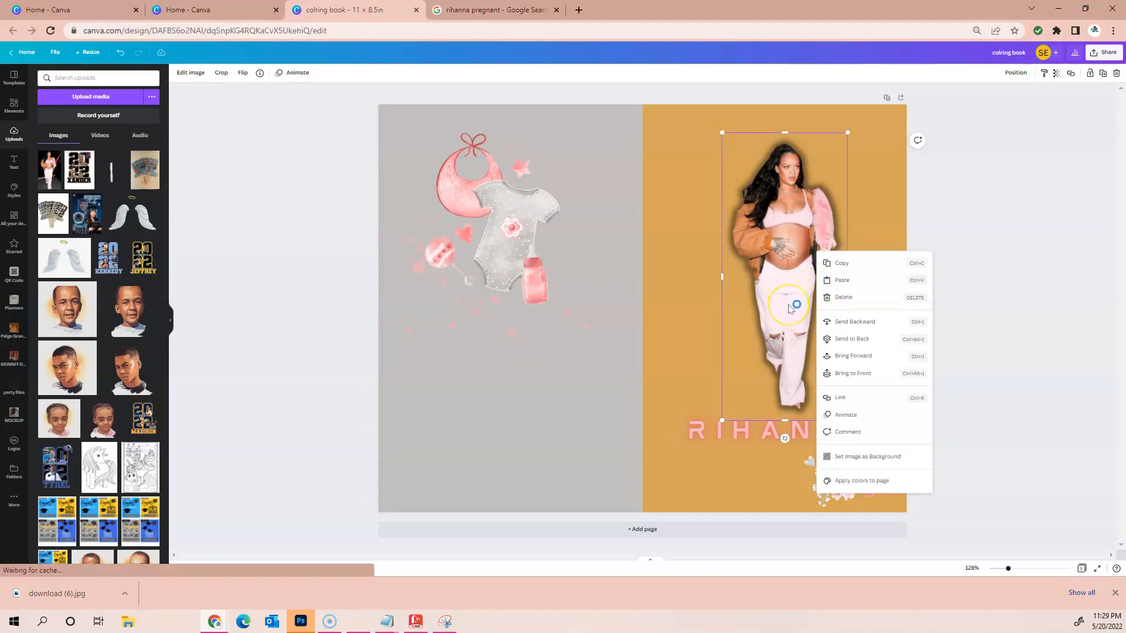
{"action": "left_click", "coordinate": [782, 271]}
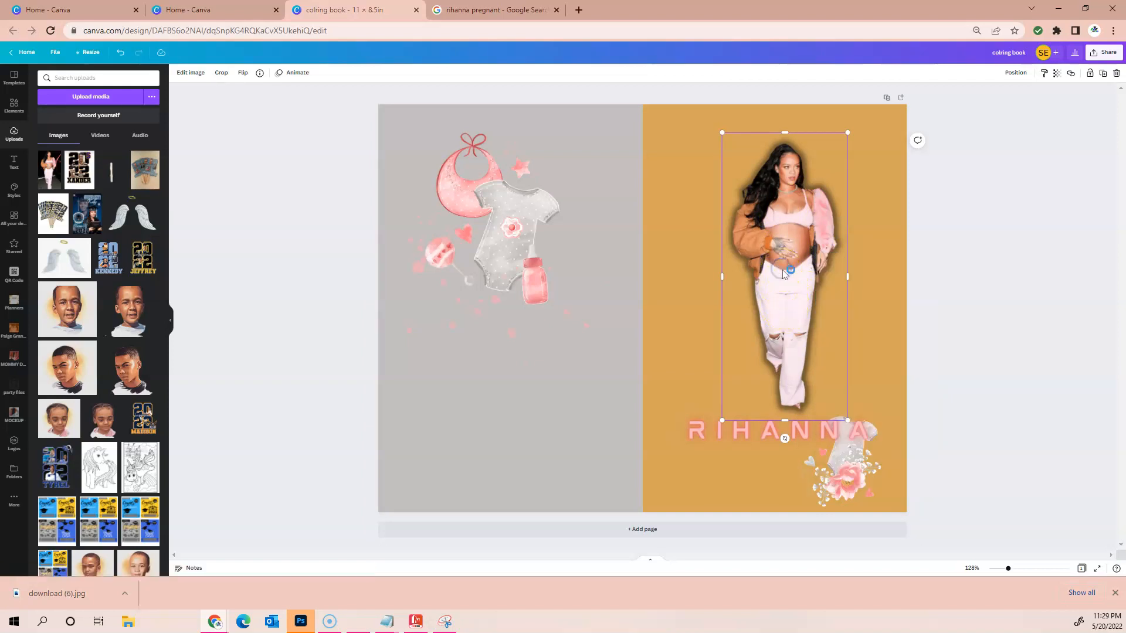
{"action": "key", "text": "ctrl+d"}
{"action": "left_click_drag", "start_coordinate": [799, 287], "coordinate": [852, 284]}
{"action": "left_click_drag", "start_coordinate": [781, 155], "coordinate": [793, 214]}
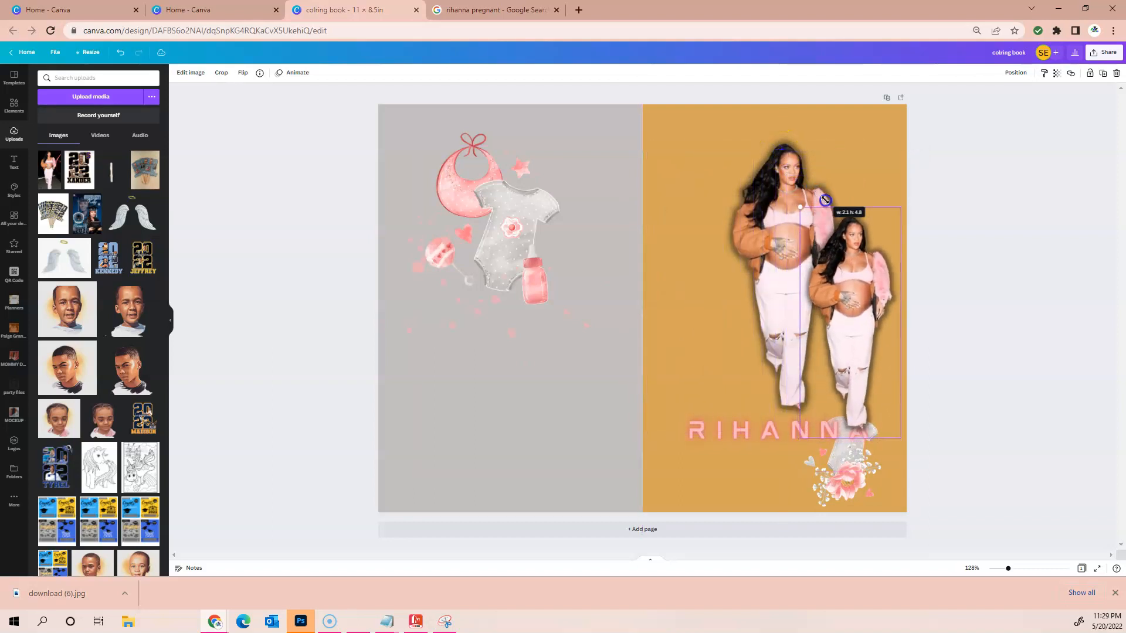
{"action": "left_click_drag", "start_coordinate": [852, 293], "coordinate": [844, 296]}
- Bring the "RIHANNA" heading to the front
{"action": "left_click", "coordinate": [761, 438]}
{"action": "right_click", "coordinate": [761, 438]}
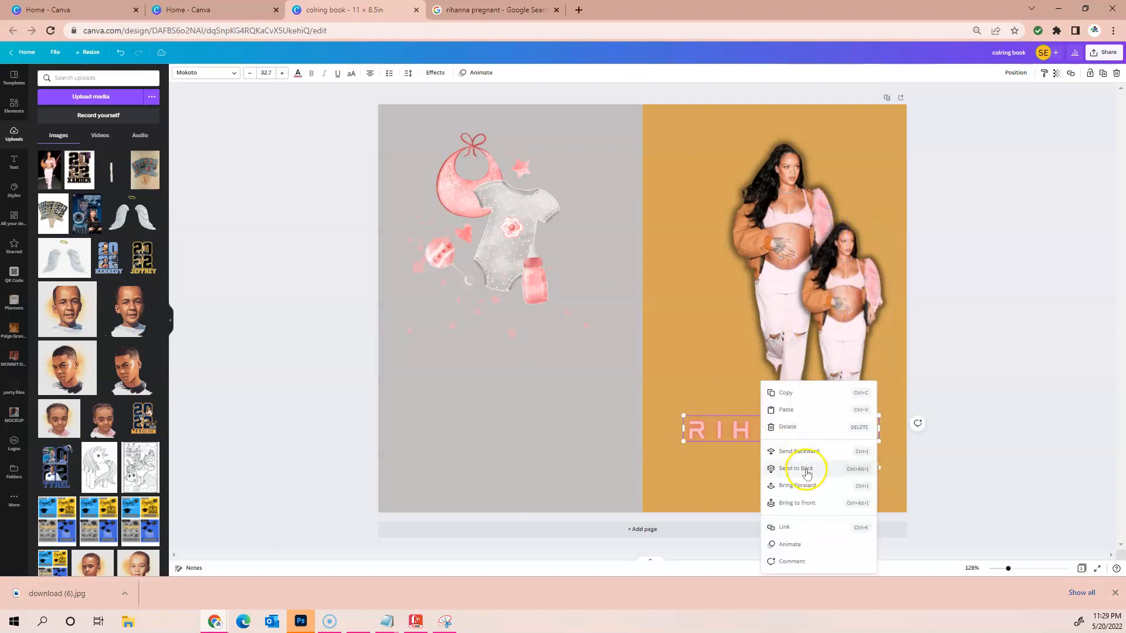
{"action": "left_click", "coordinate": [804, 502]}
- Duplicate the smaller figure and place the copy left of the large figure
{"action": "left_click", "coordinate": [843, 308]}
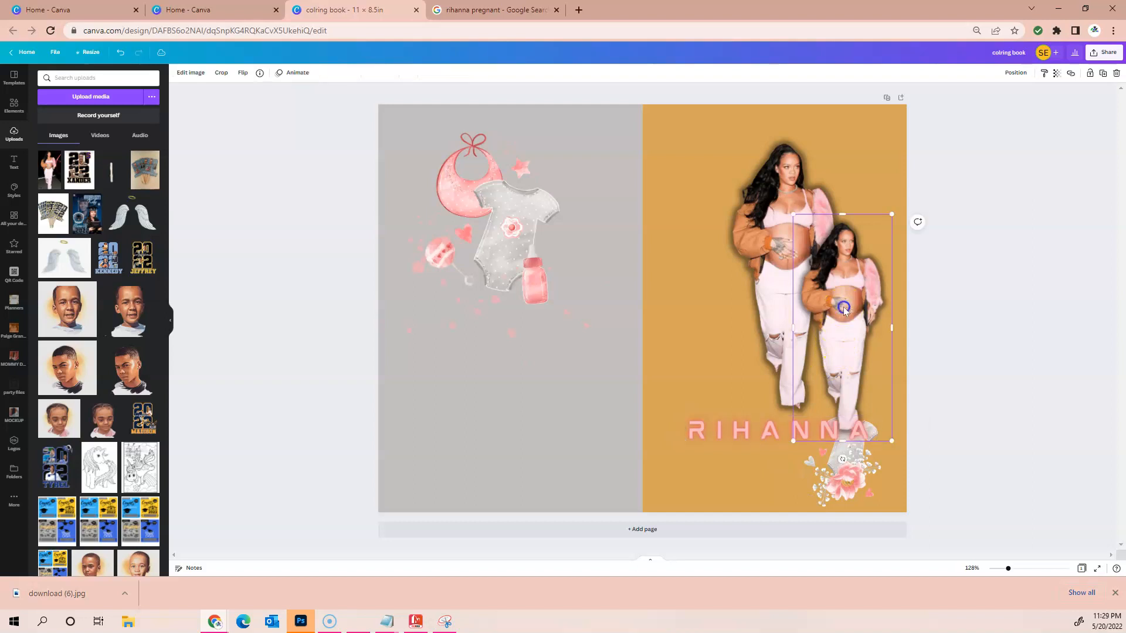
{"action": "key", "text": "ctrl+d"}
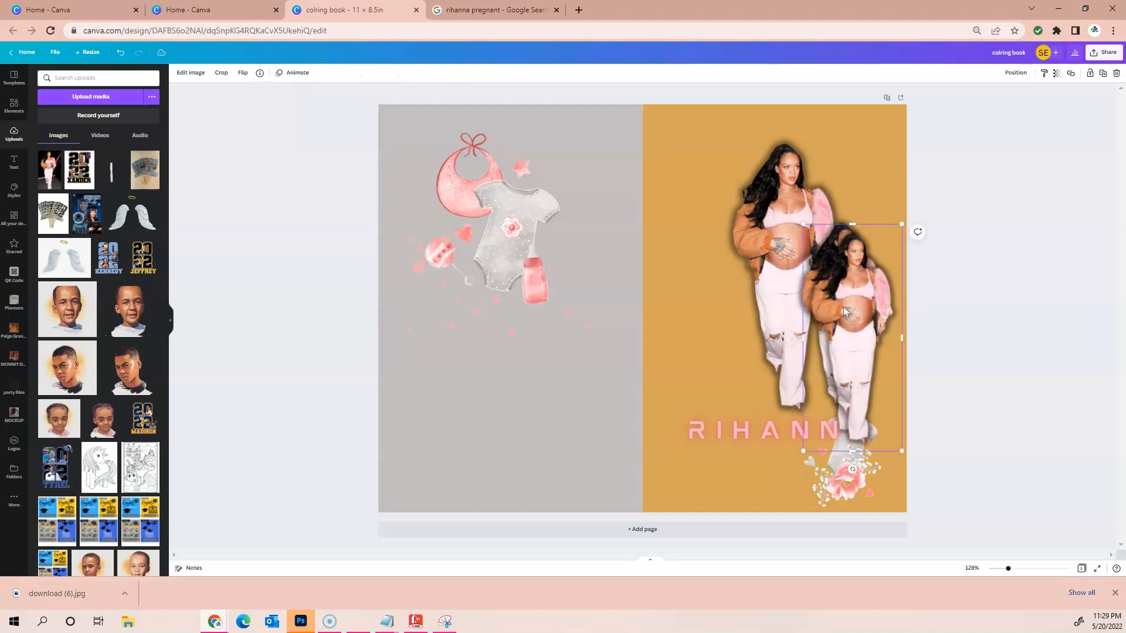
{"action": "left_click_drag", "start_coordinate": [849, 304], "coordinate": [716, 297]}
- Search the elements library for "PINK AND NUDE" and browse the results for a background texture
{"action": "left_click", "coordinate": [29, 106]}
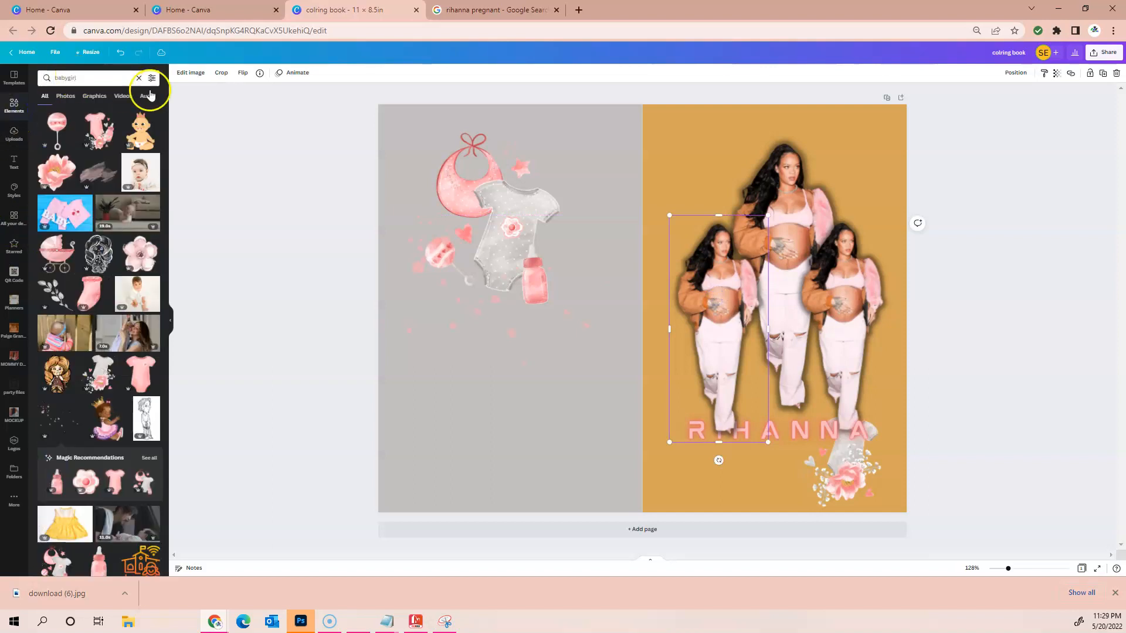
{"action": "left_click", "coordinate": [873, 133]}
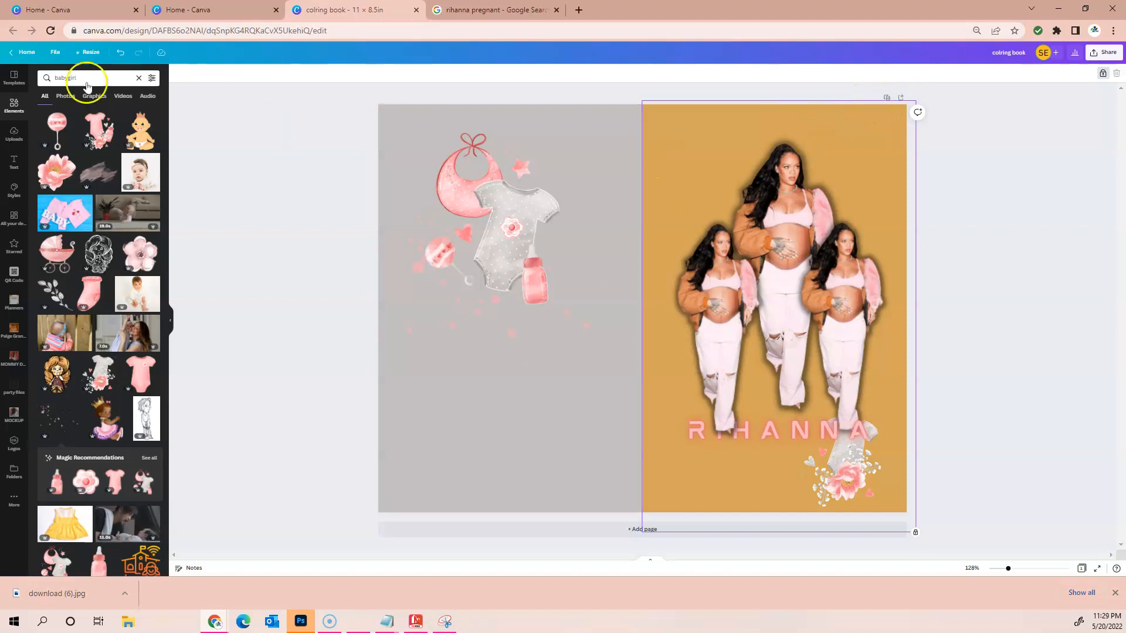
{"action": "left_click_drag", "start_coordinate": [167, 258], "coordinate": [184, 478]}
{"action": "left_click", "coordinate": [95, 74]}
{"action": "double_click", "coordinate": [95, 75]}
{"action": "type", "text": "Pi"}
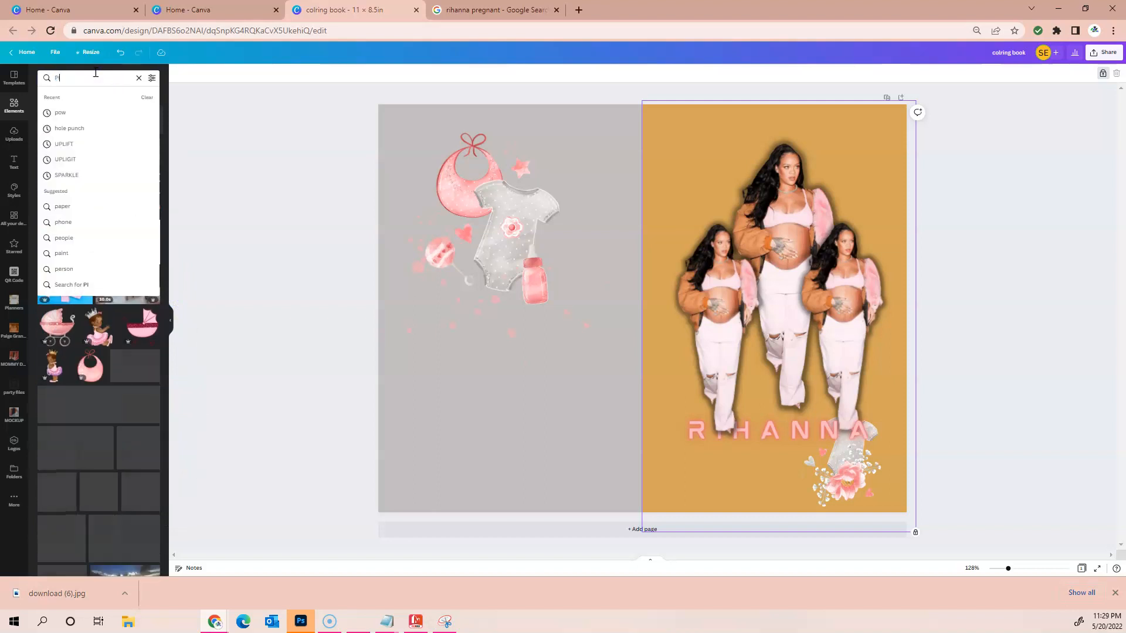
{"action": "type", "text": "NK AND NUDE"}
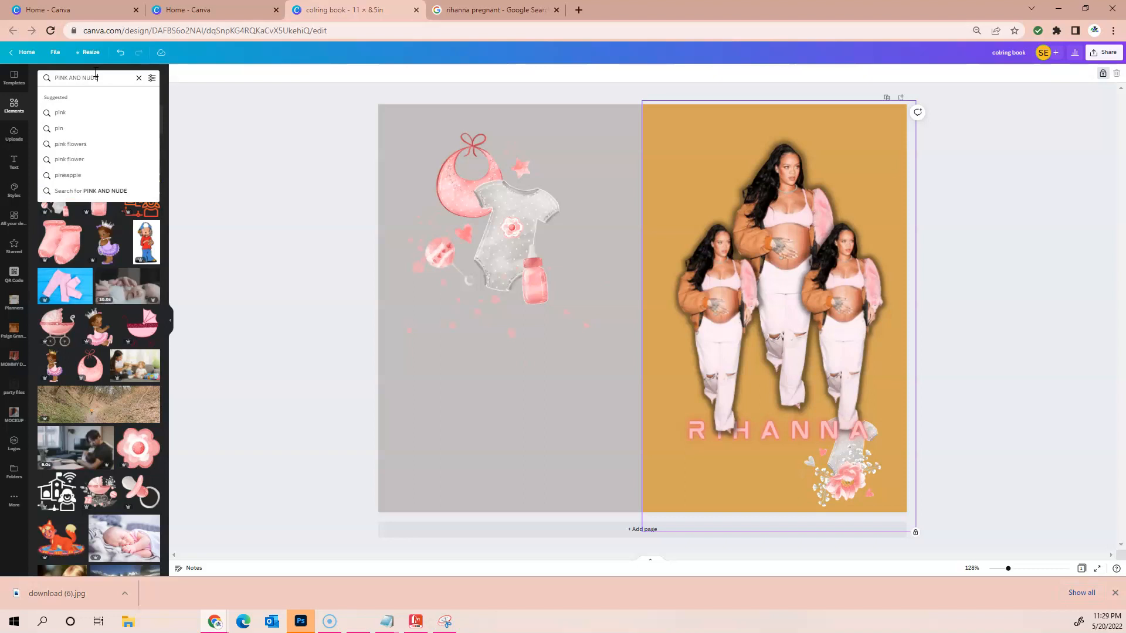
{"action": "key", "text": "Return"}
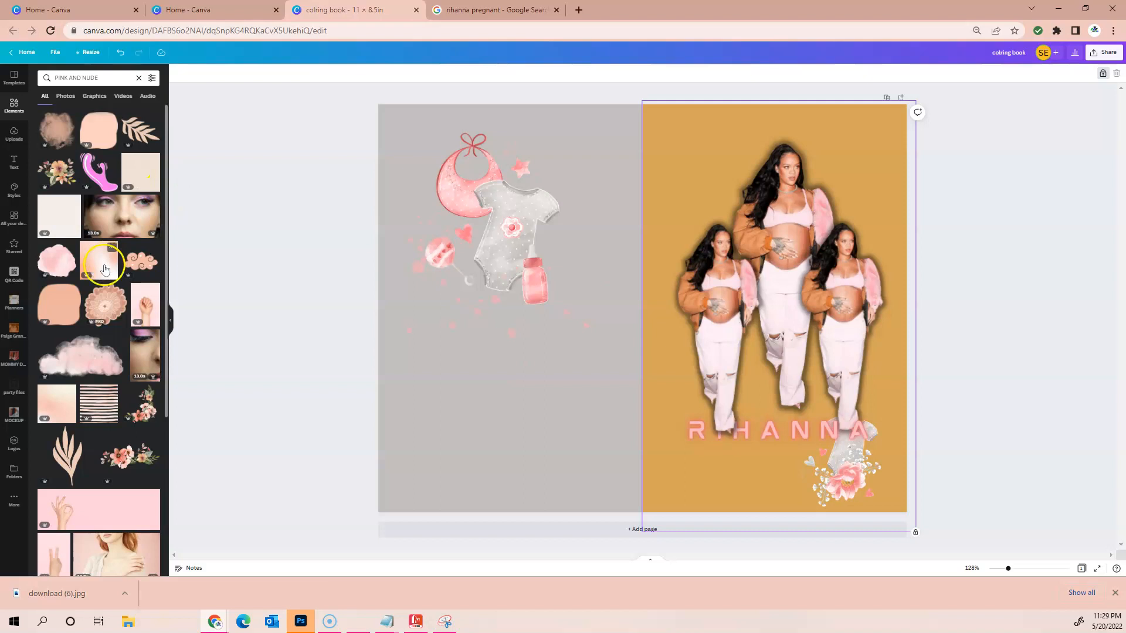
{"action": "left_click_drag", "start_coordinate": [167, 297], "coordinate": [168, 417]}
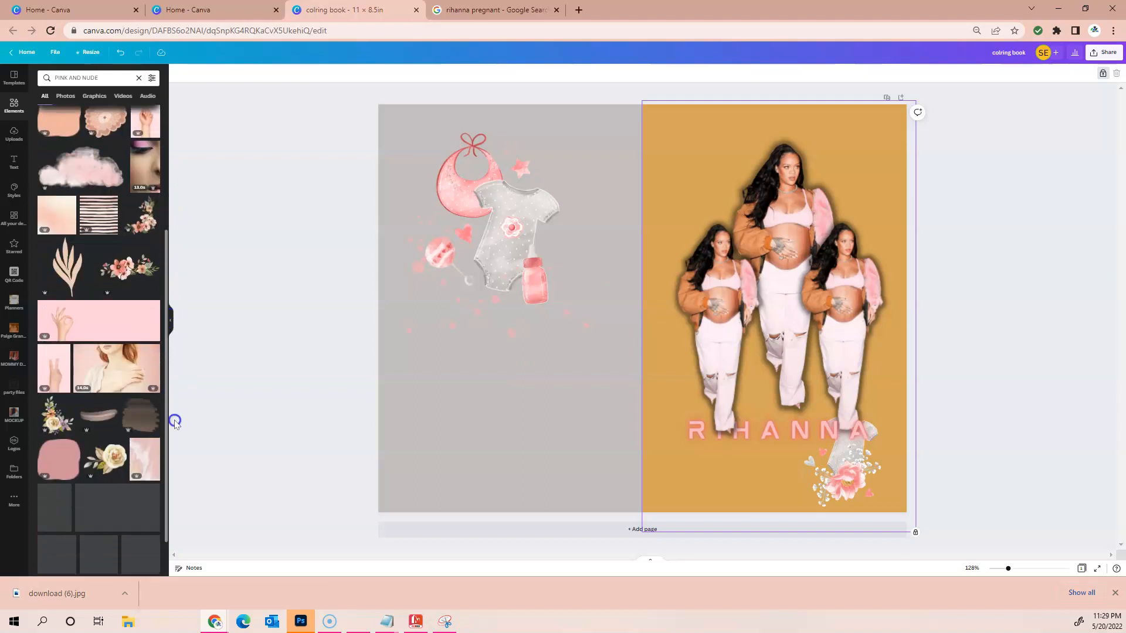
- Try the pink marbled image on the cover, then delete it
{"action": "left_click", "coordinate": [140, 454]}
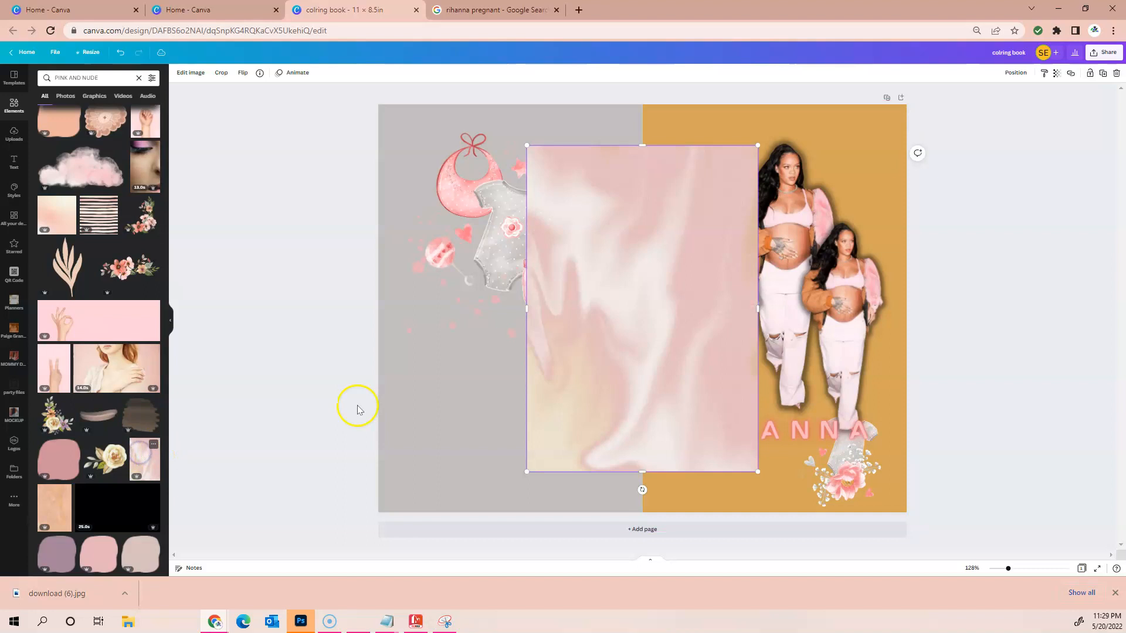
{"action": "left_click_drag", "start_coordinate": [621, 350], "coordinate": [658, 326]}
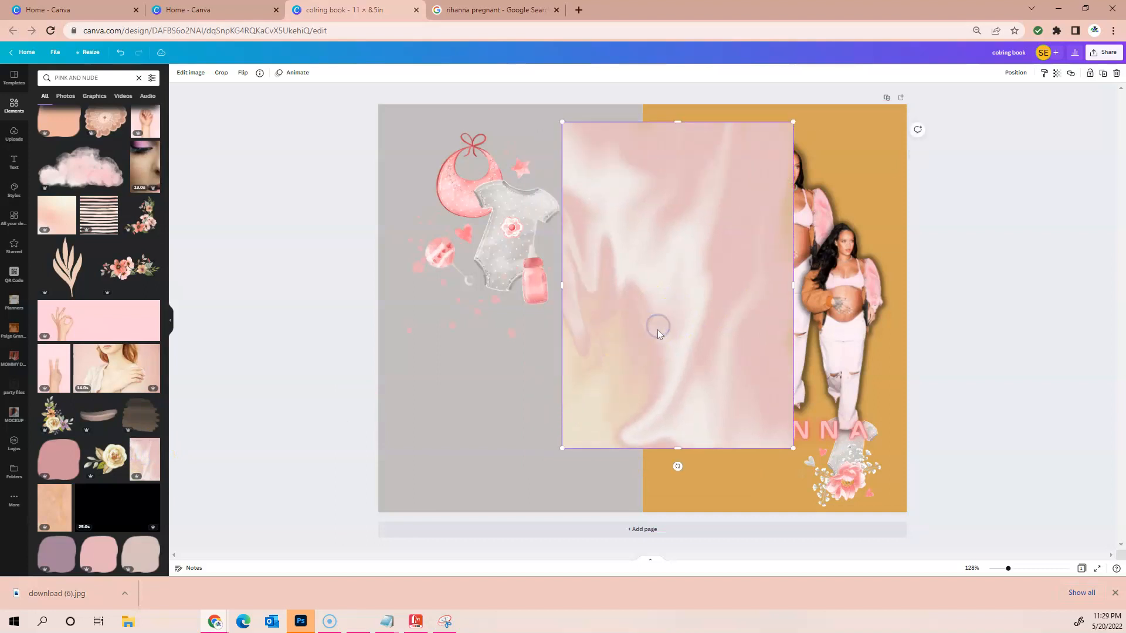
{"action": "key", "text": "Delete"}
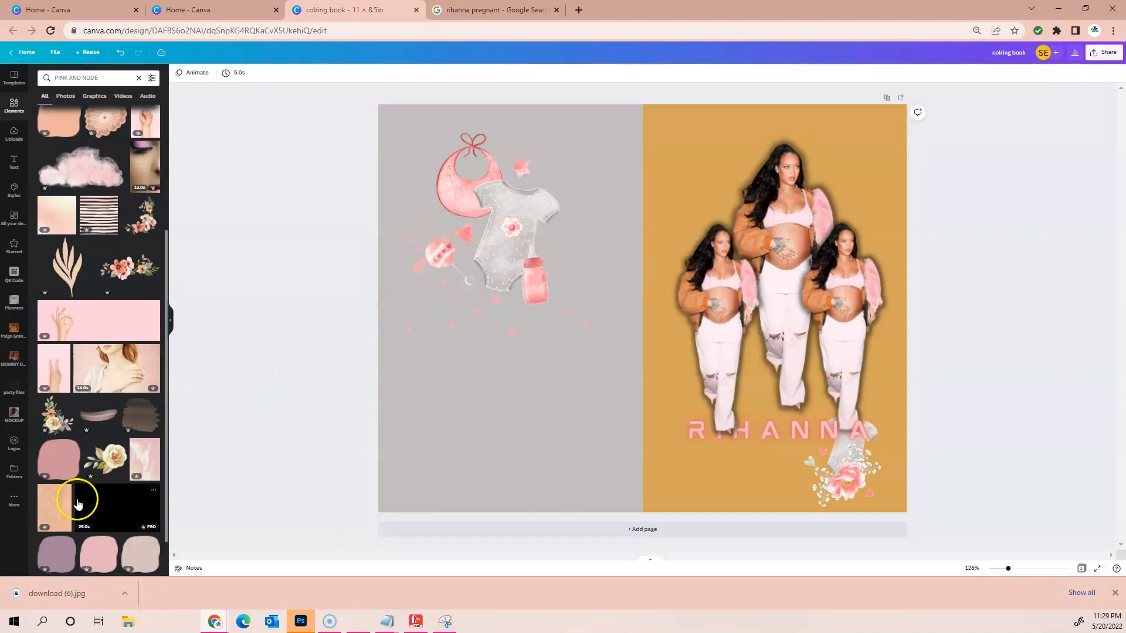
- Add the peach painted texture image and stretch it to cover the whole gold half of the cover
{"action": "left_click", "coordinate": [56, 505]}
{"action": "left_click_drag", "start_coordinate": [638, 319], "coordinate": [753, 281]}
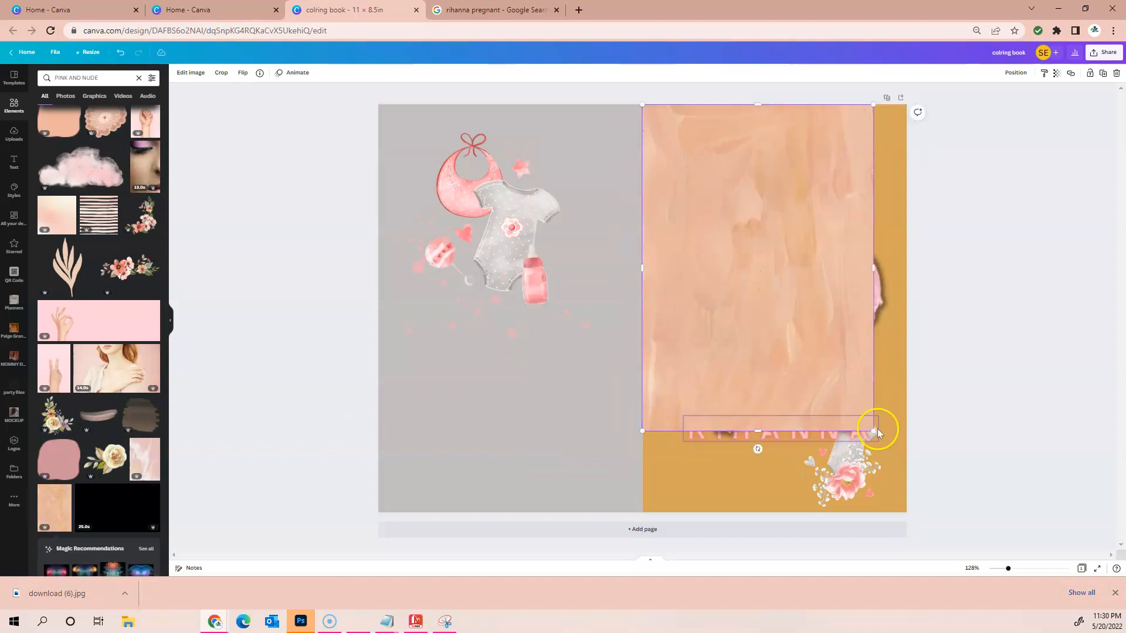
{"action": "left_click_drag", "start_coordinate": [872, 265], "coordinate": [911, 264]}
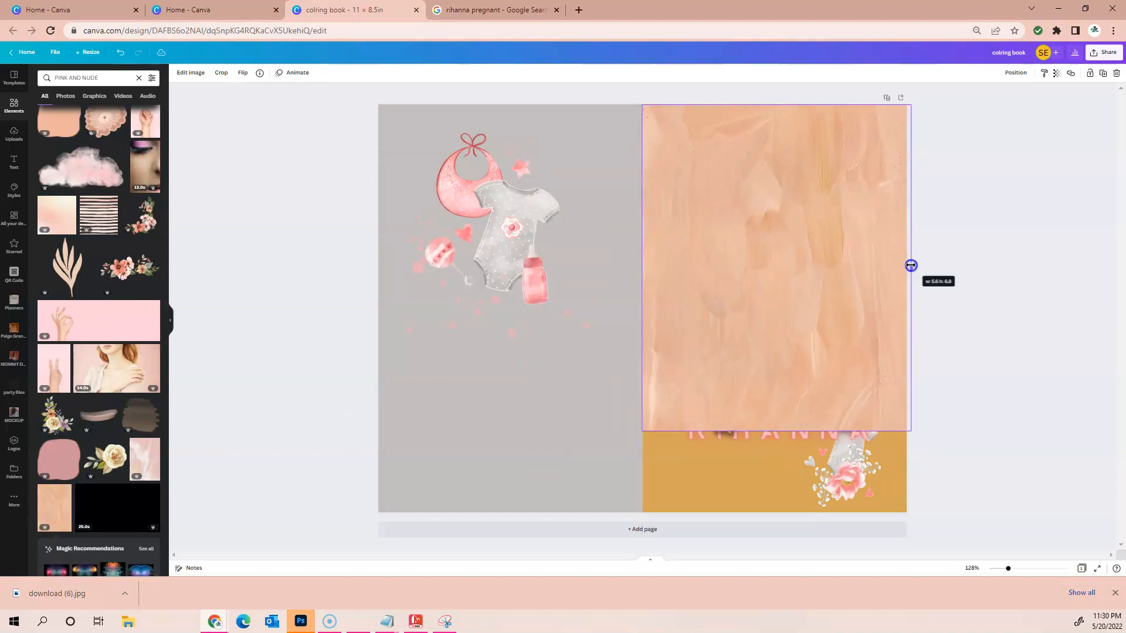
{"action": "left_click_drag", "start_coordinate": [782, 428], "coordinate": [799, 512]}
{"action": "left_click_drag", "start_coordinate": [643, 309], "coordinate": [644, 304]}
- Send the peach texture image backward behind the figures and heading
{"action": "right_click", "coordinate": [681, 259]}
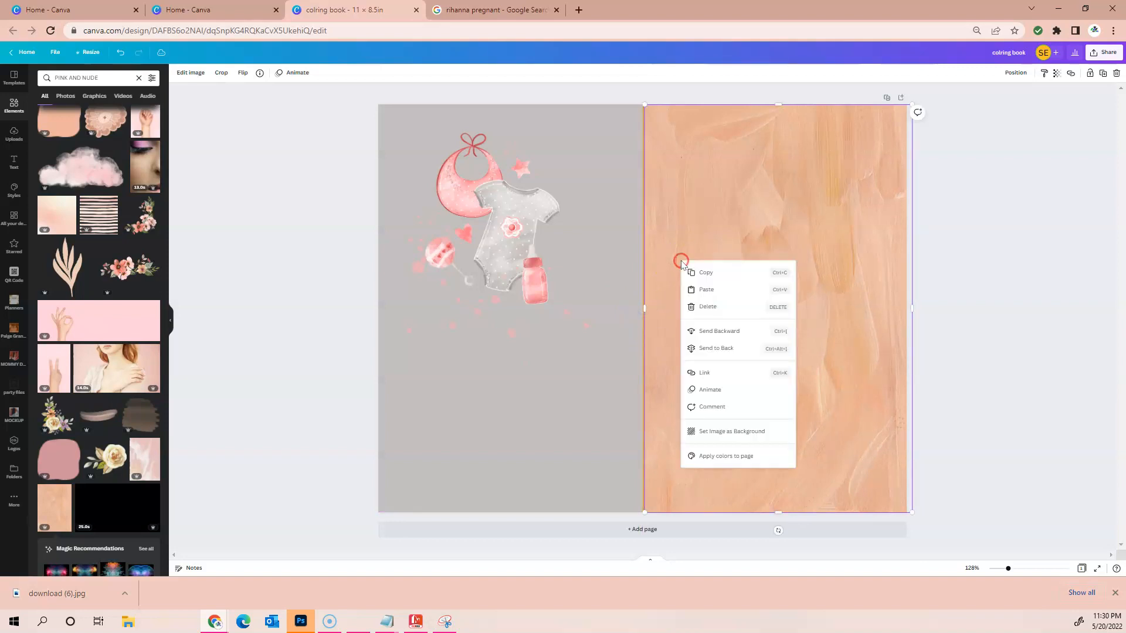
{"action": "left_click", "coordinate": [721, 332]}
{"action": "left_click", "coordinate": [673, 140]}
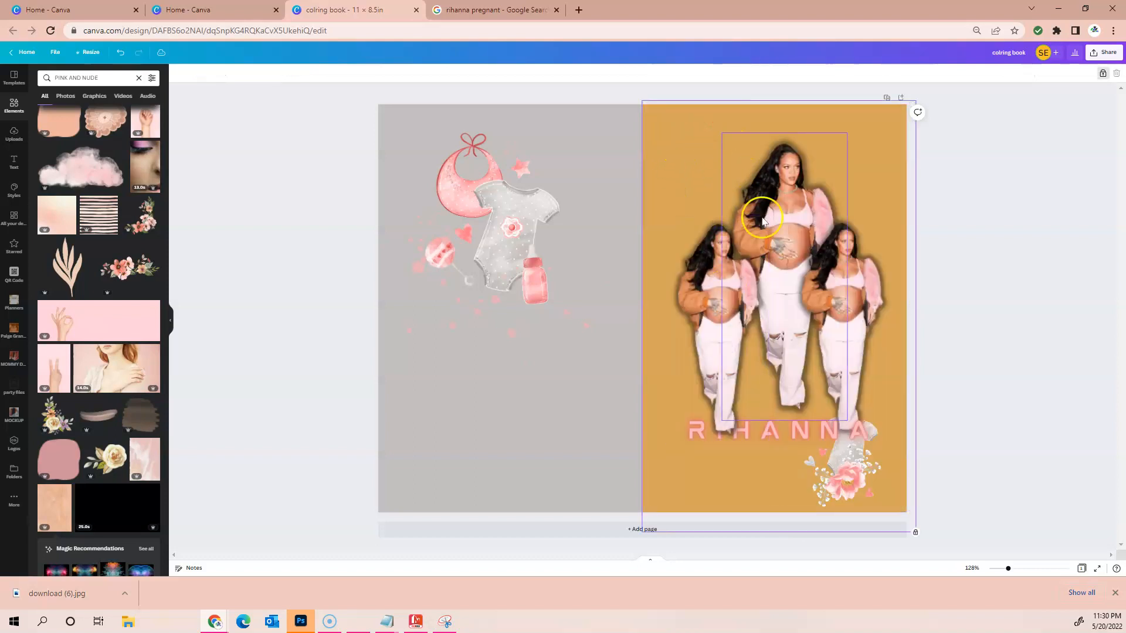
- Unlock the gold rectangle on the front cover and send it backward behind the peach texture
{"action": "right_click", "coordinate": [658, 104]}
{"action": "left_click", "coordinate": [658, 113]}
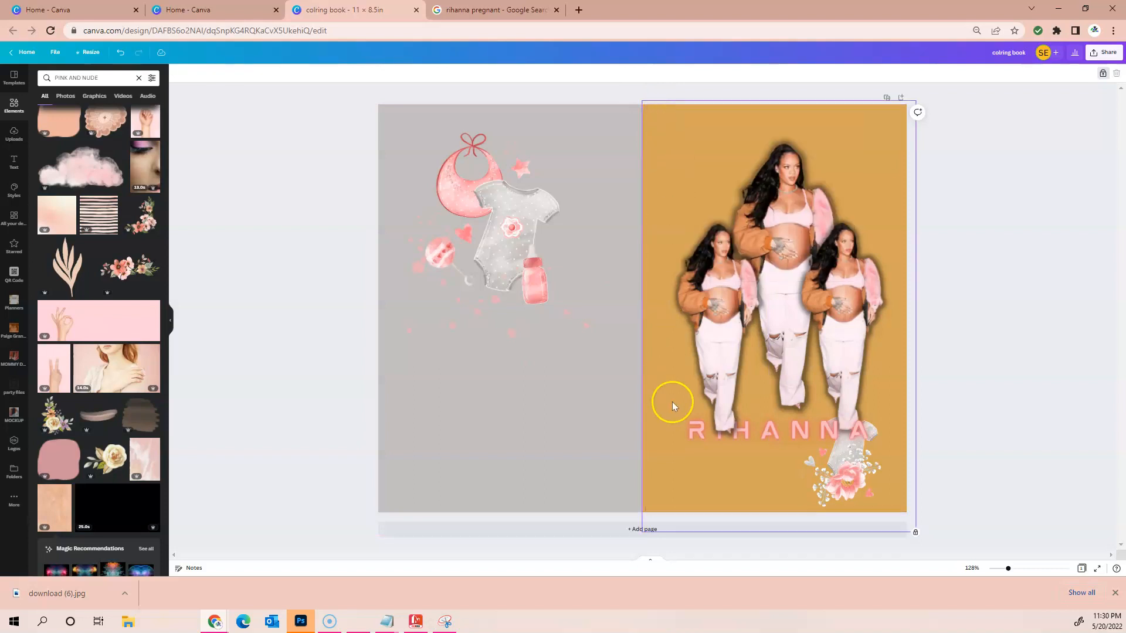
{"action": "right_click", "coordinate": [691, 525]}
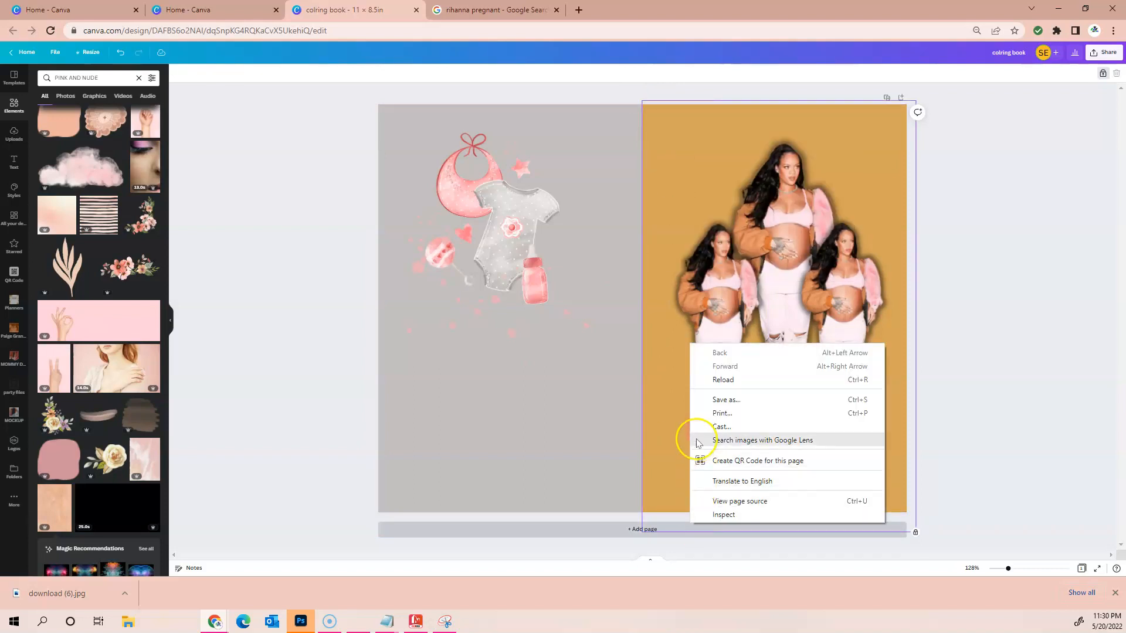
{"action": "left_click", "coordinate": [921, 536]}
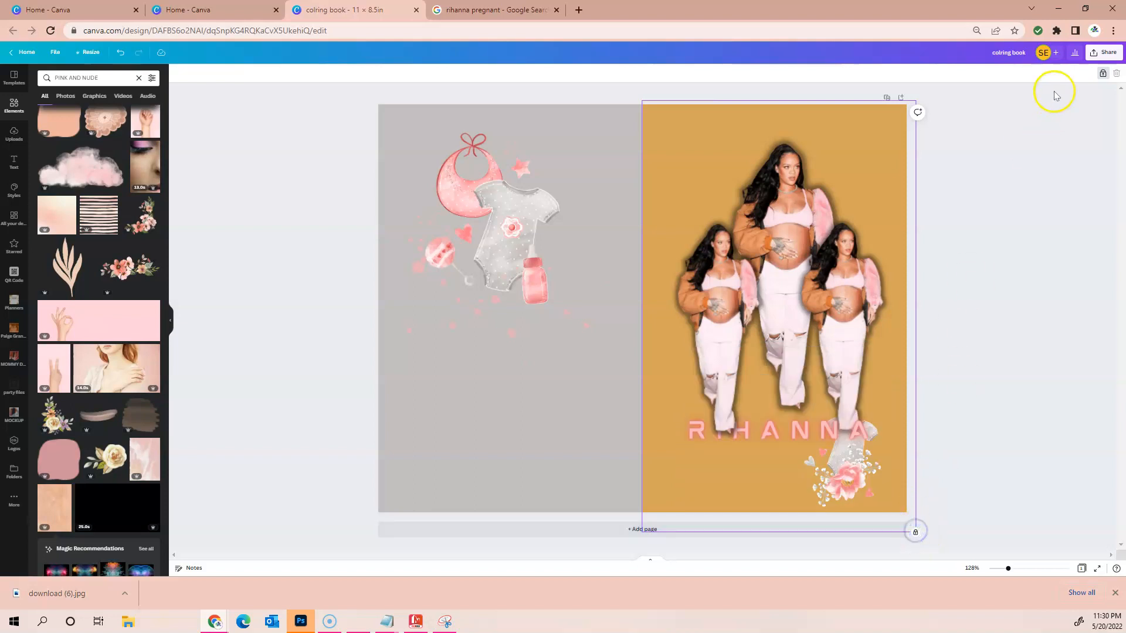
{"action": "right_click", "coordinate": [862, 154]}
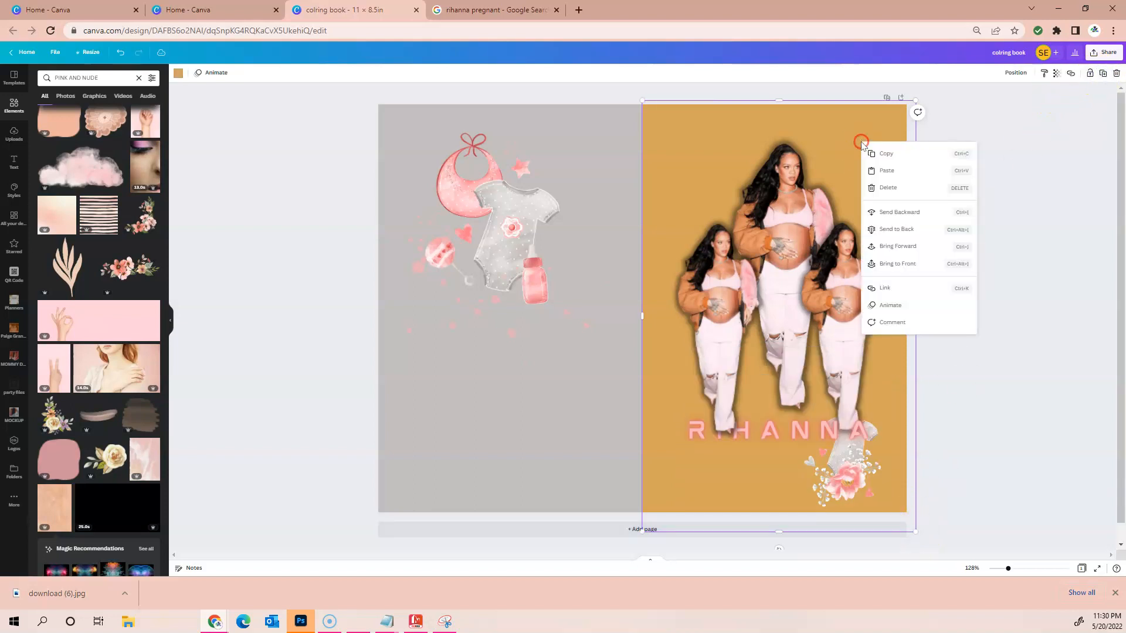
{"action": "left_click", "coordinate": [895, 211]}
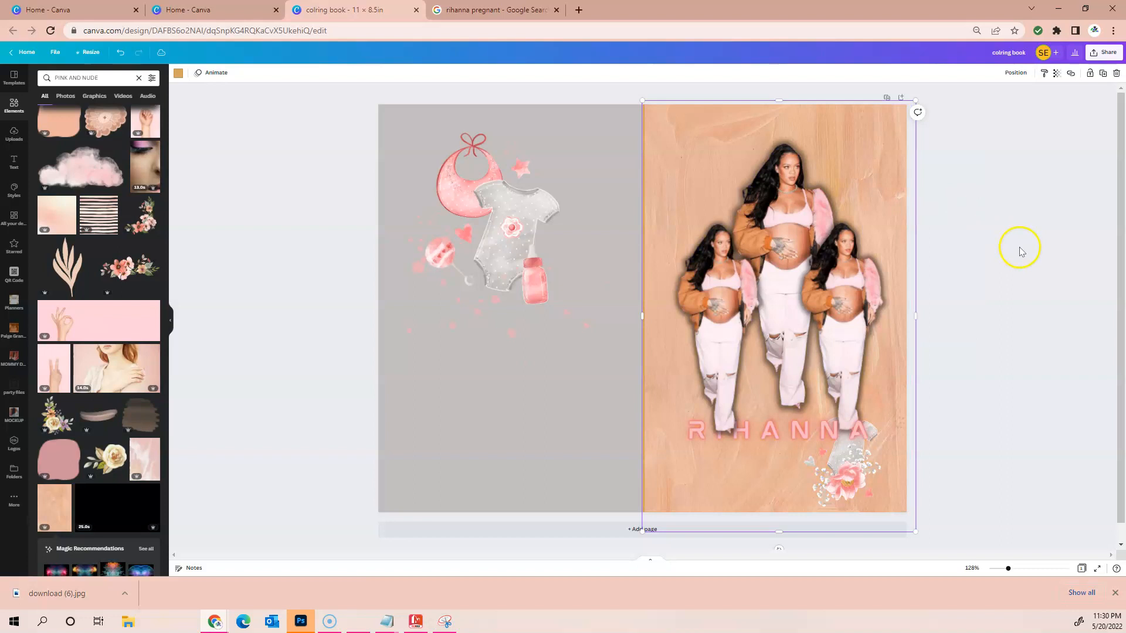
- Stretch the peach texture's inner edge so it meets the gray half of the cover
{"action": "left_click", "coordinate": [657, 153]}
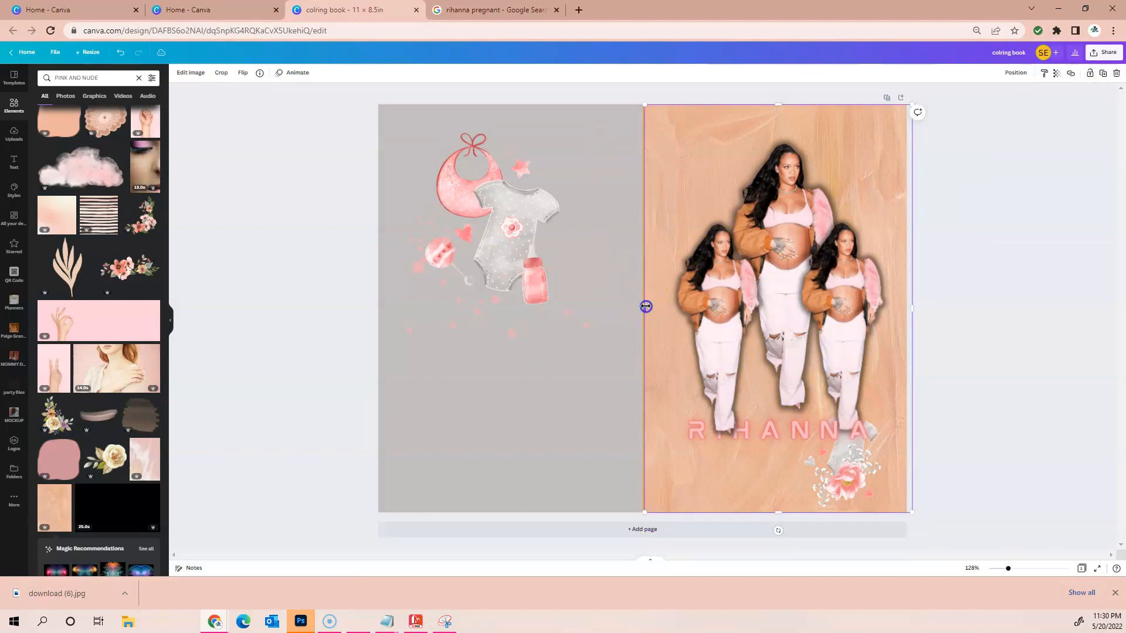
{"action": "left_click_drag", "start_coordinate": [644, 306], "coordinate": [642, 306]}
{"action": "left_click", "coordinate": [958, 326]}
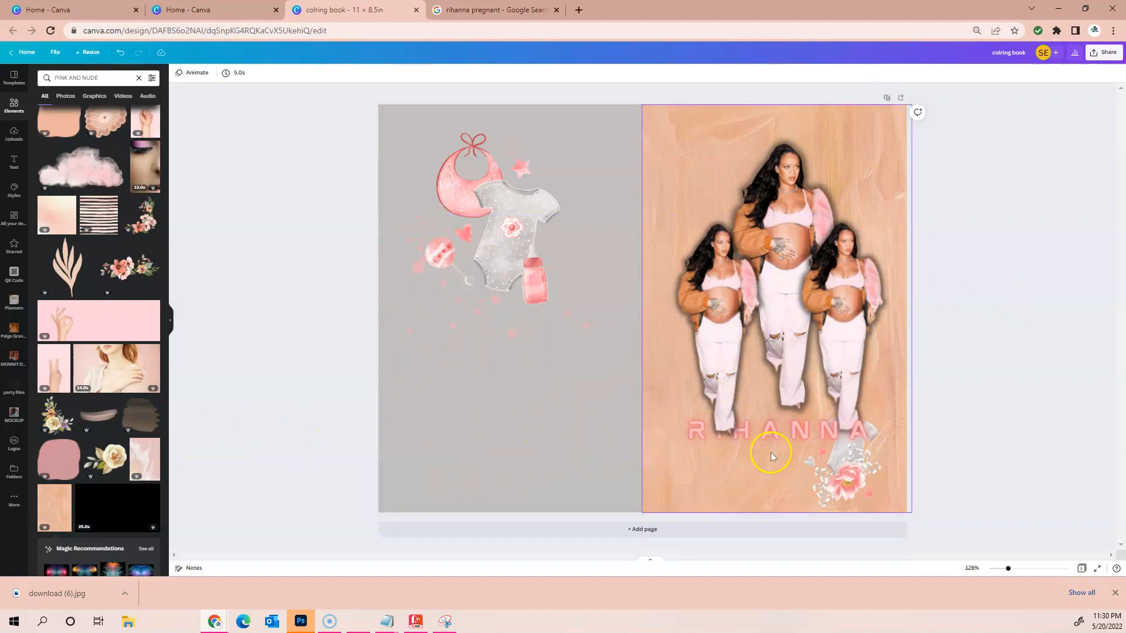
- Unlock the gray back cover rectangle and recolor it pale pink from the figure photo's colors
{"action": "left_click", "coordinate": [507, 399]}
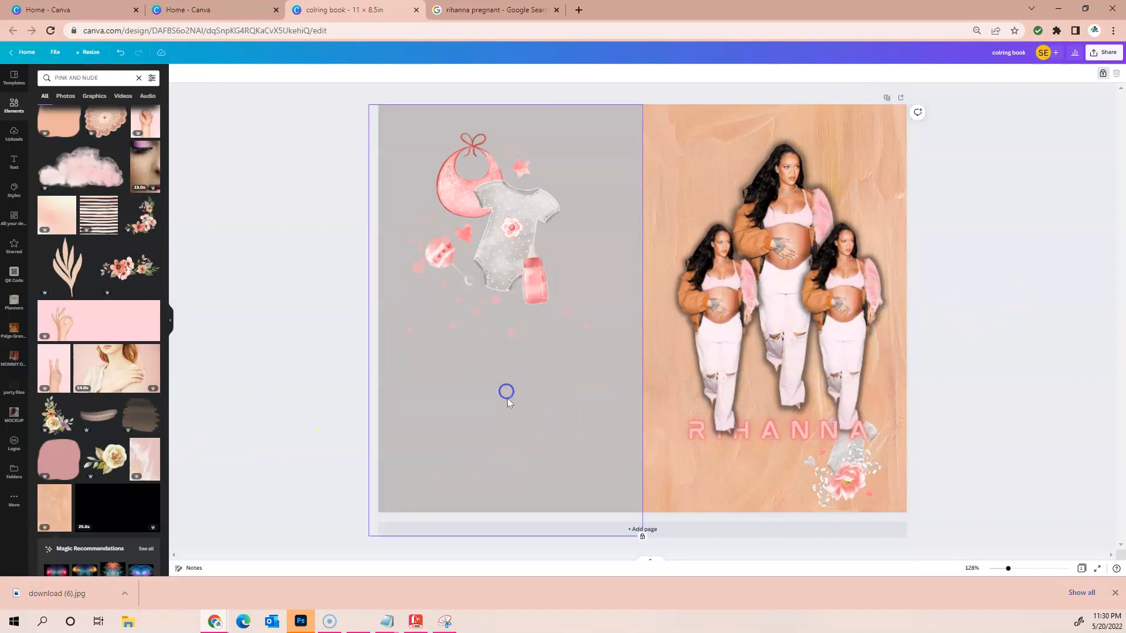
{"action": "left_click", "coordinate": [1103, 76]}
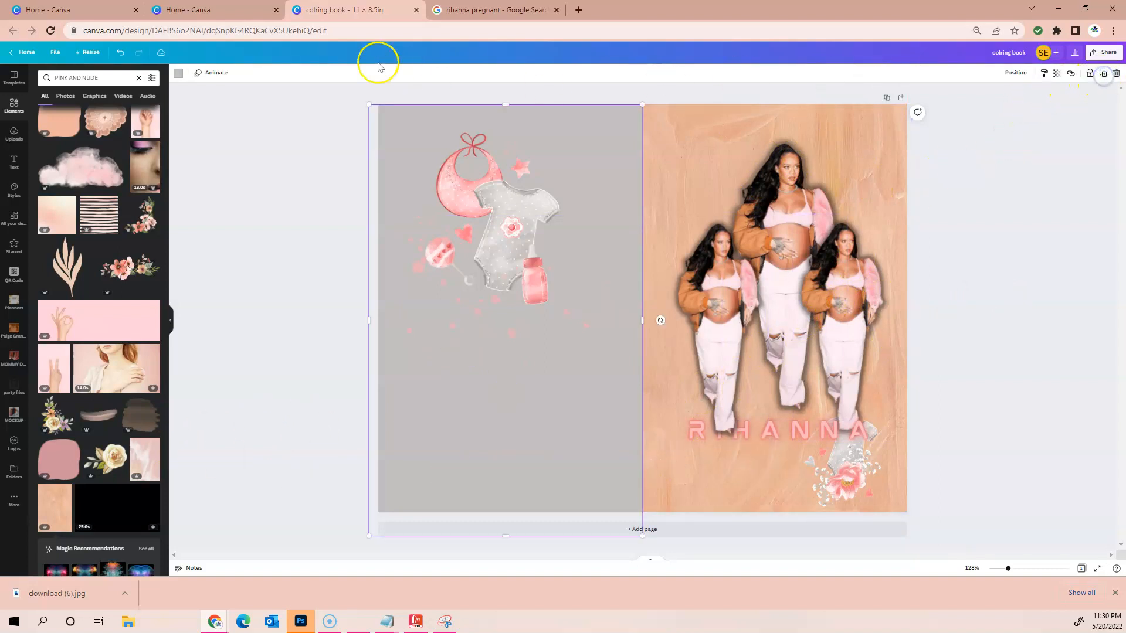
{"action": "left_click", "coordinate": [179, 73]}
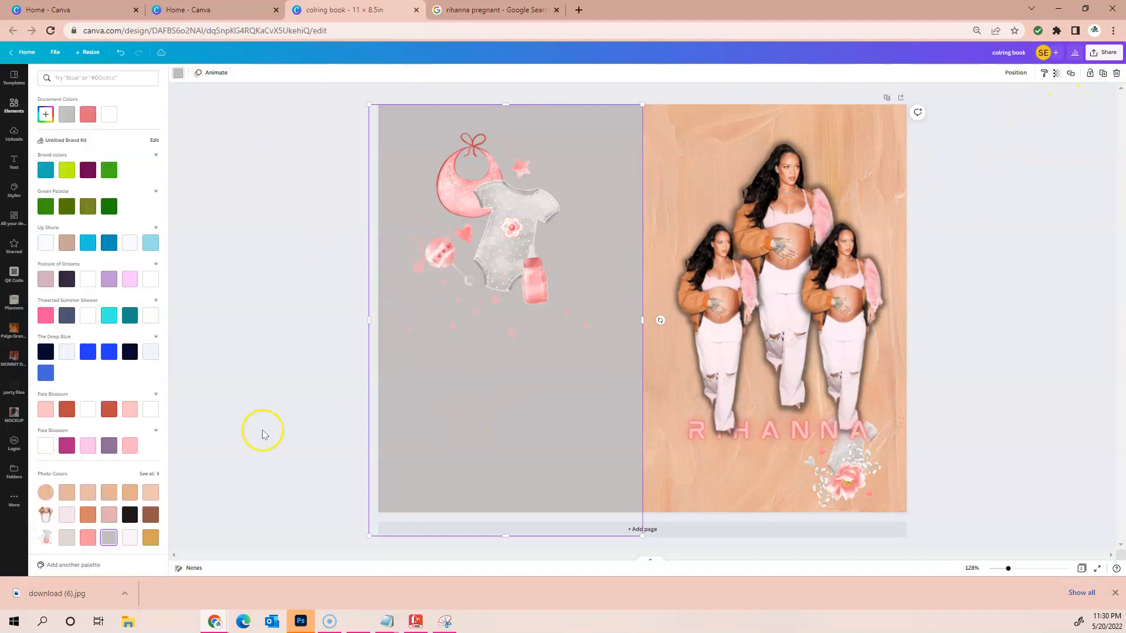
{"action": "left_click", "coordinate": [108, 493]}
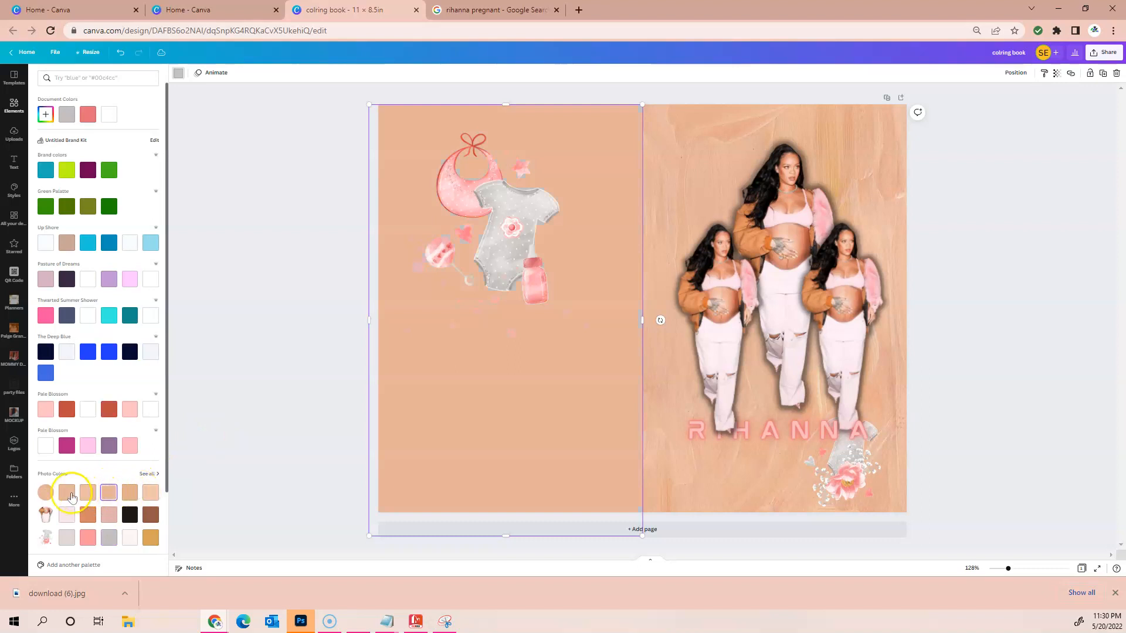
{"action": "left_click", "coordinate": [66, 516]}
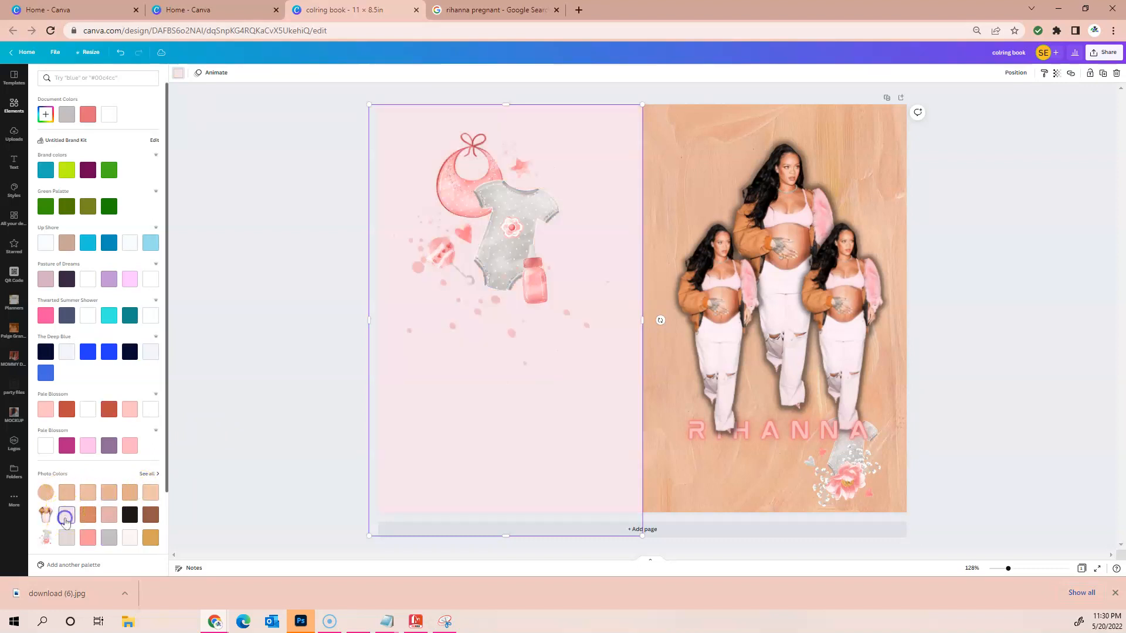
- Delete the bib, onesie, rattle and bottle graphics from the pale pink back cover
{"action": "left_click", "coordinate": [535, 286]}
{"action": "left_click", "coordinate": [514, 189]}
{"action": "key", "text": "Delete"}
- Rotate the pink splatter graphic, enlarge it across the upper back cover, and lock the pale pink background
{"action": "left_click", "coordinate": [510, 202]}
{"action": "left_click", "coordinate": [489, 414]}
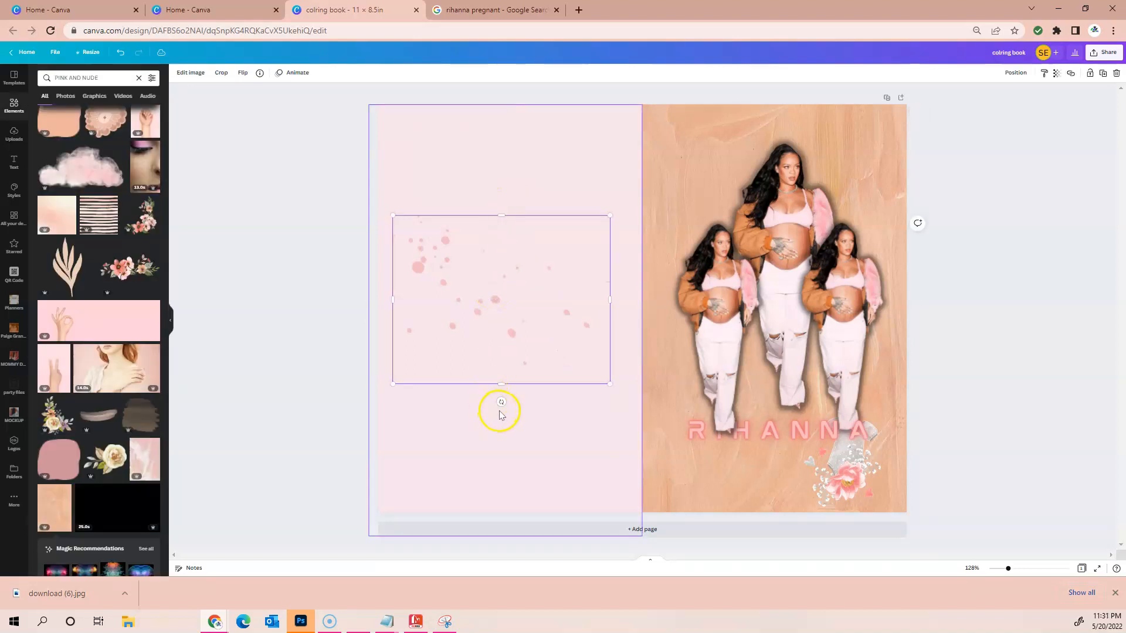
{"action": "left_click_drag", "start_coordinate": [502, 402], "coordinate": [344, 381]}
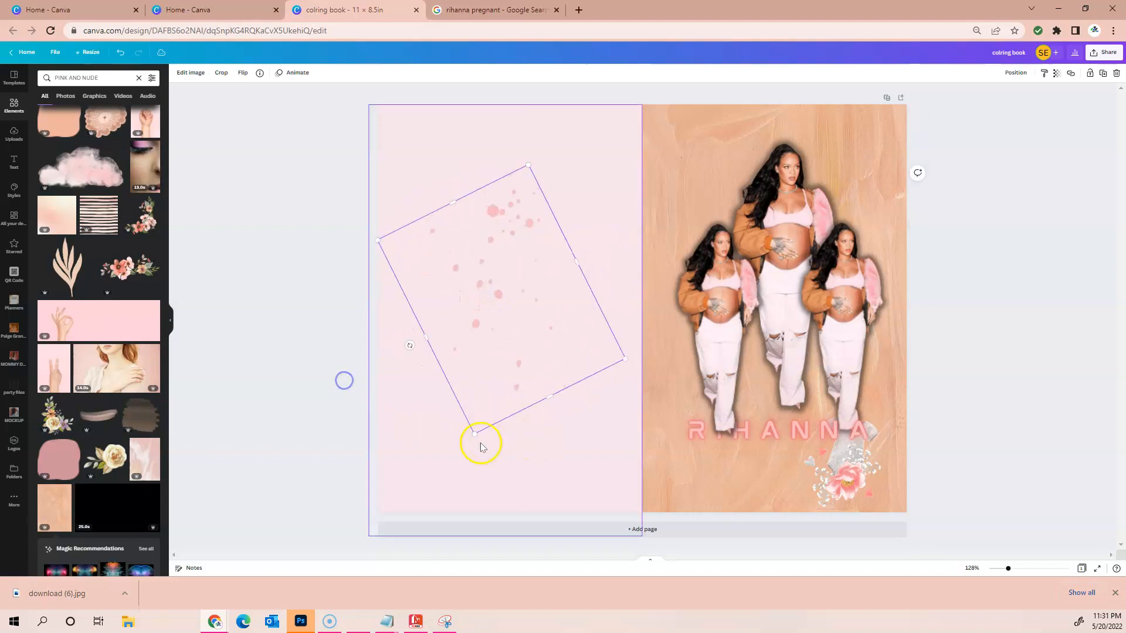
{"action": "left_click_drag", "start_coordinate": [469, 432], "coordinate": [447, 491]}
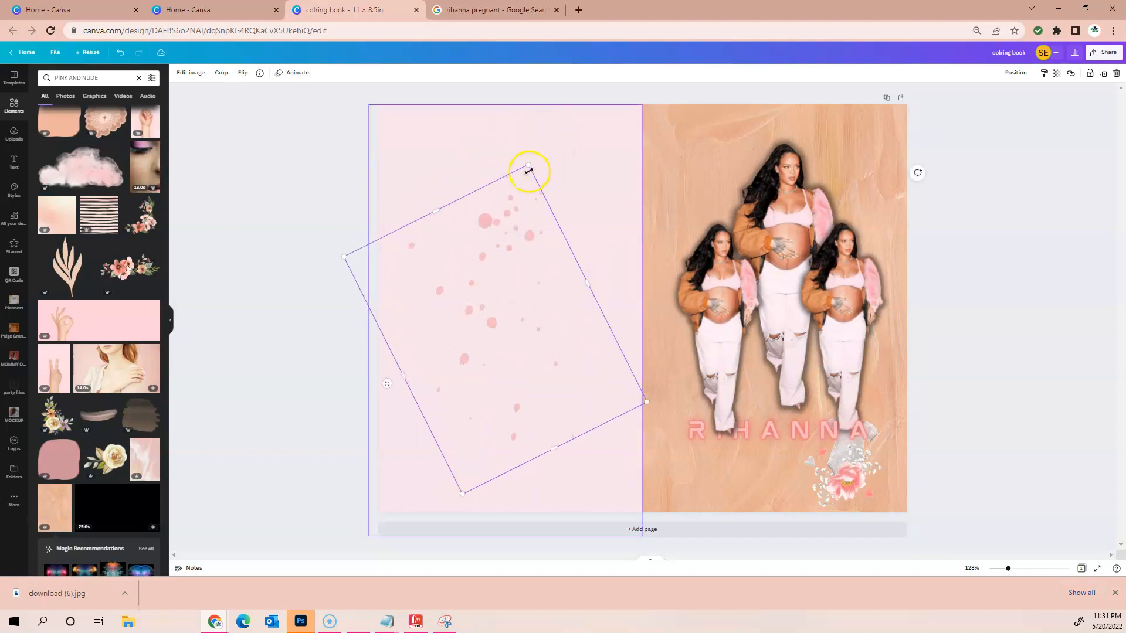
{"action": "left_click_drag", "start_coordinate": [528, 170], "coordinate": [551, 104]}
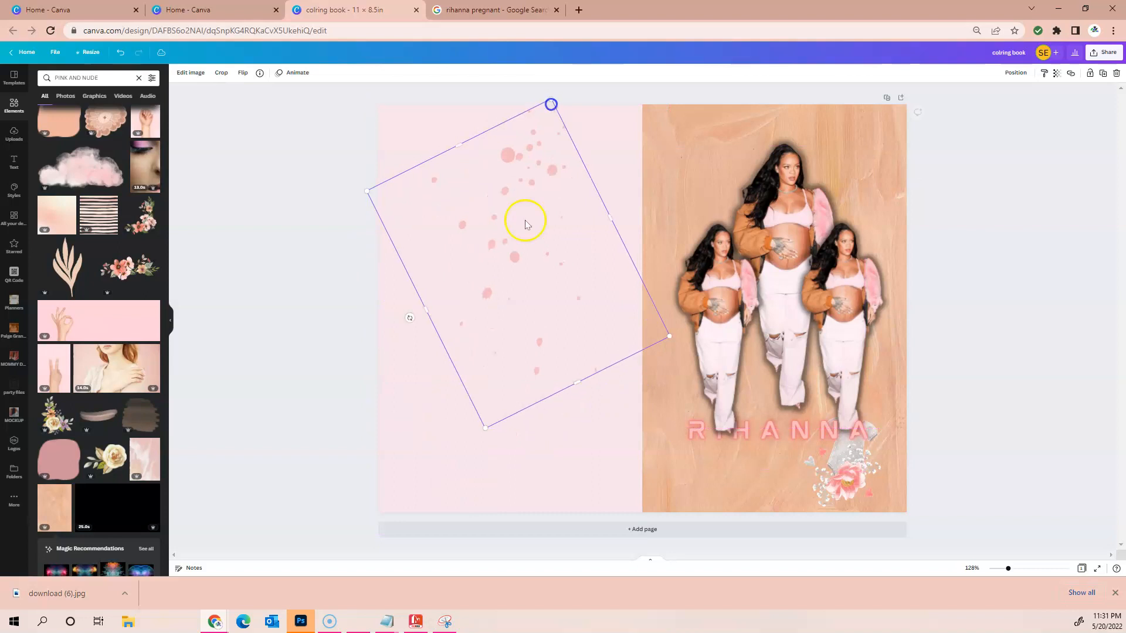
{"action": "left_click_drag", "start_coordinate": [485, 428], "coordinate": [477, 467]}
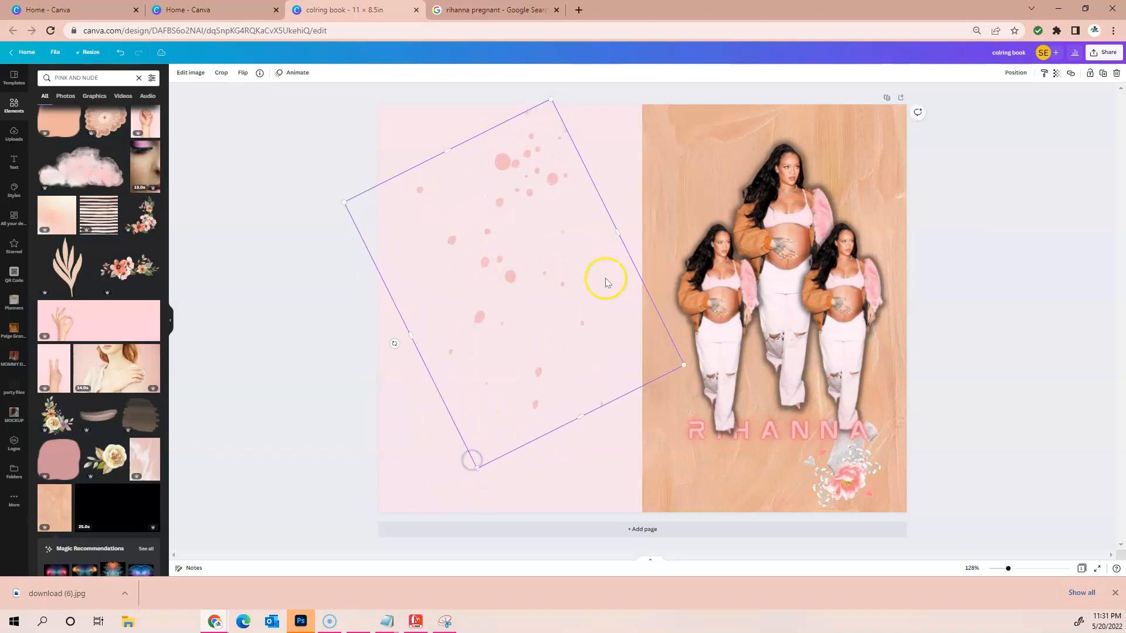
{"action": "left_click", "coordinate": [508, 472]}
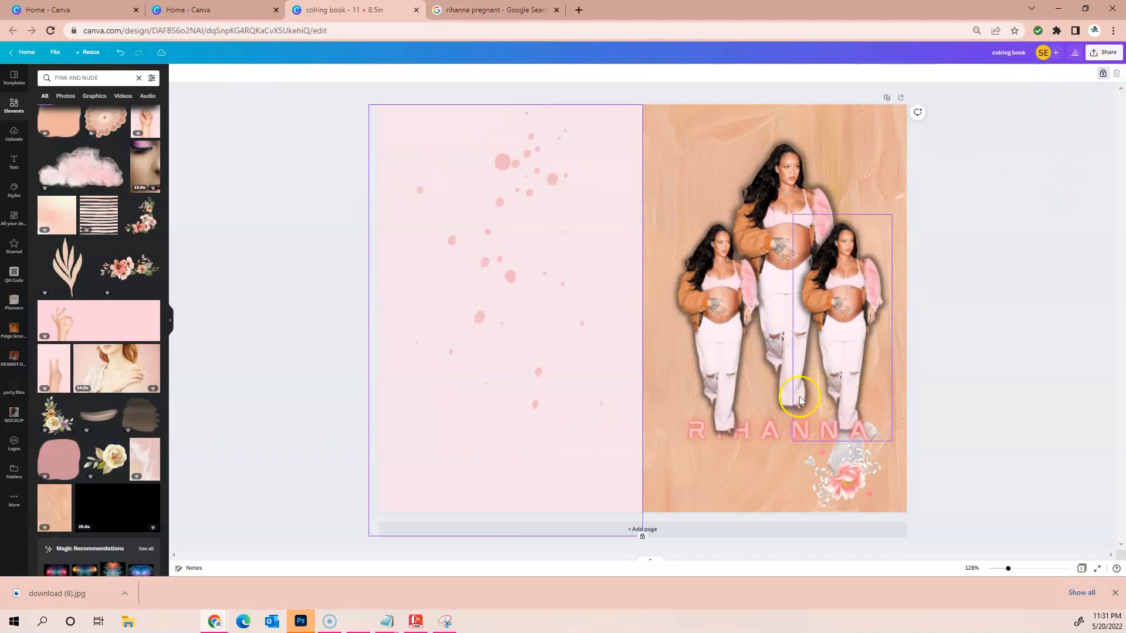
- Bring the RIHANNA heading to the front, above the three figures
{"action": "left_click", "coordinate": [775, 433]}
{"action": "right_click", "coordinate": [775, 432]}
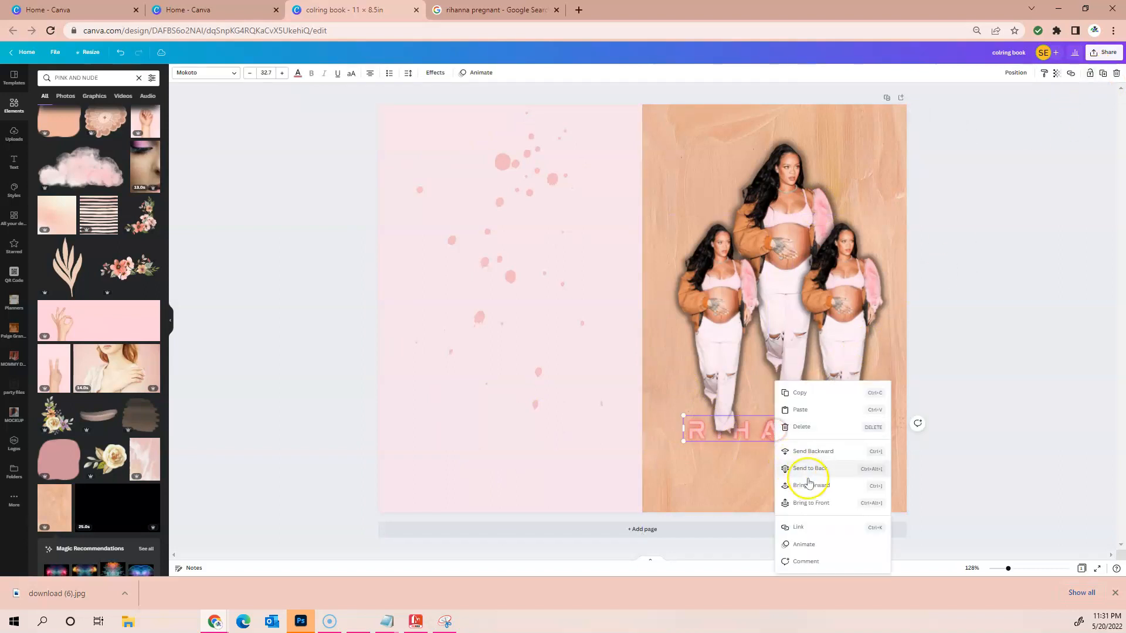
{"action": "left_click", "coordinate": [810, 499]}
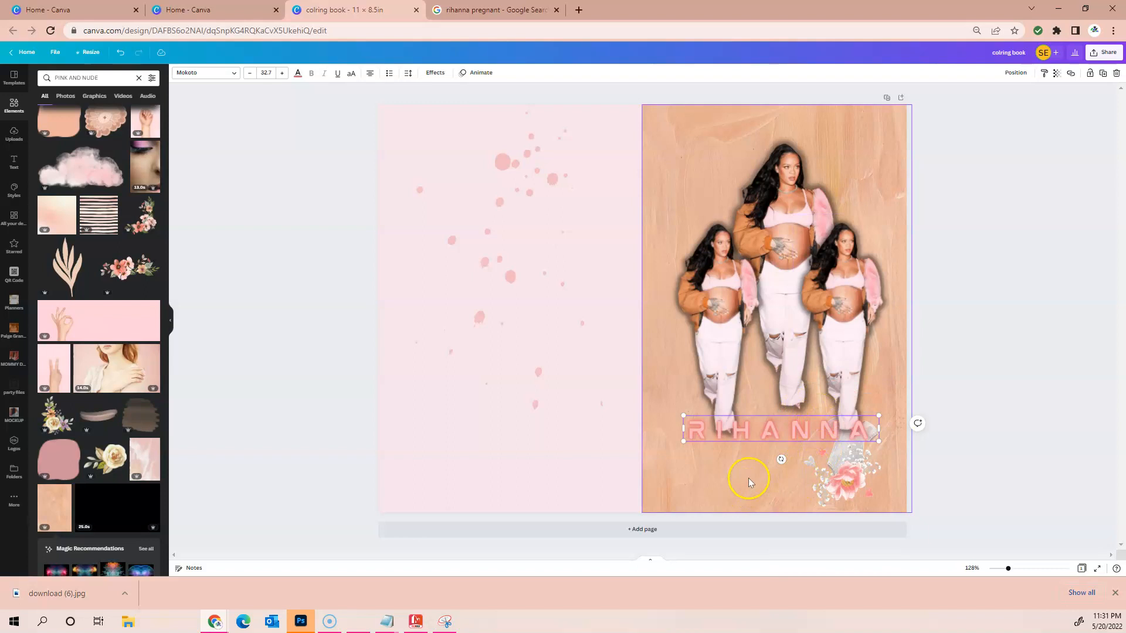
- Duplicate the RIHANNA heading onto the pink back cover and replace the copy's text with "THANK YOU FOR CELEBRATING WITH US!"
{"action": "key", "text": "ctrl+d"}
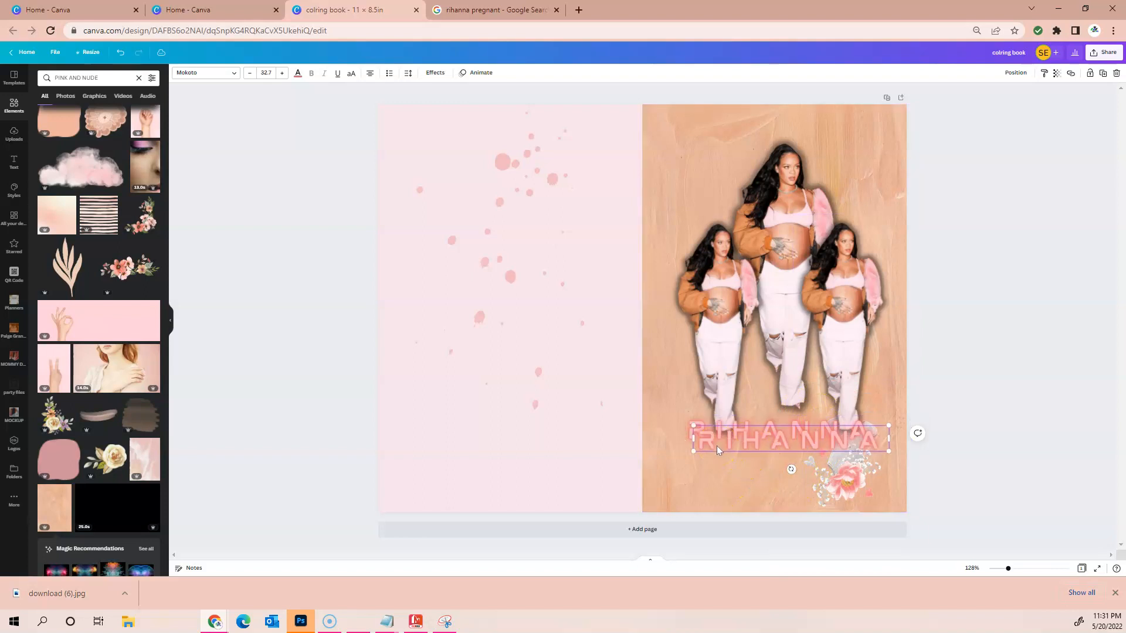
{"action": "left_click_drag", "start_coordinate": [720, 448], "coordinate": [447, 184]}
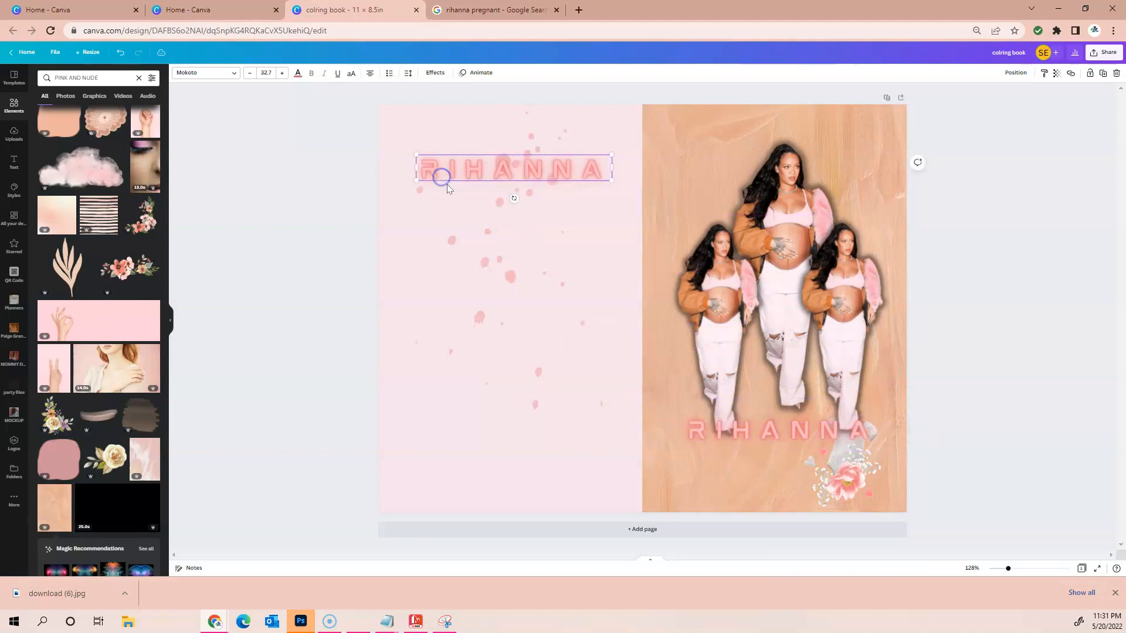
{"action": "double_click", "coordinate": [454, 172]}
{"action": "type", "text": "TH"}
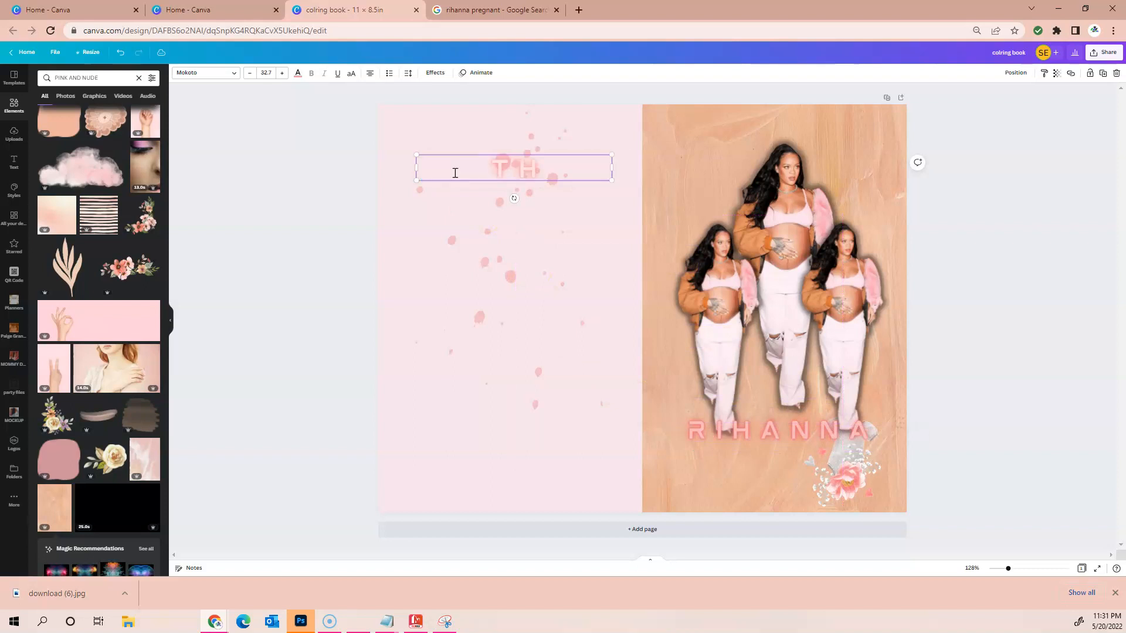
{"action": "type", "text": "ANK YO"}
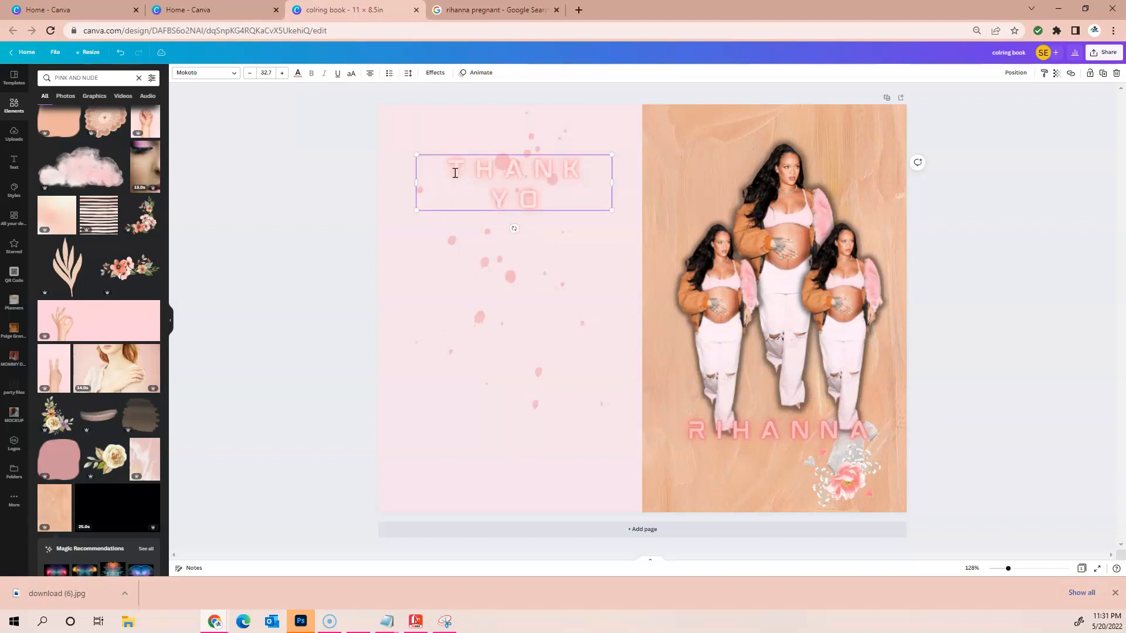
{"action": "type", "text": "U FOR"}
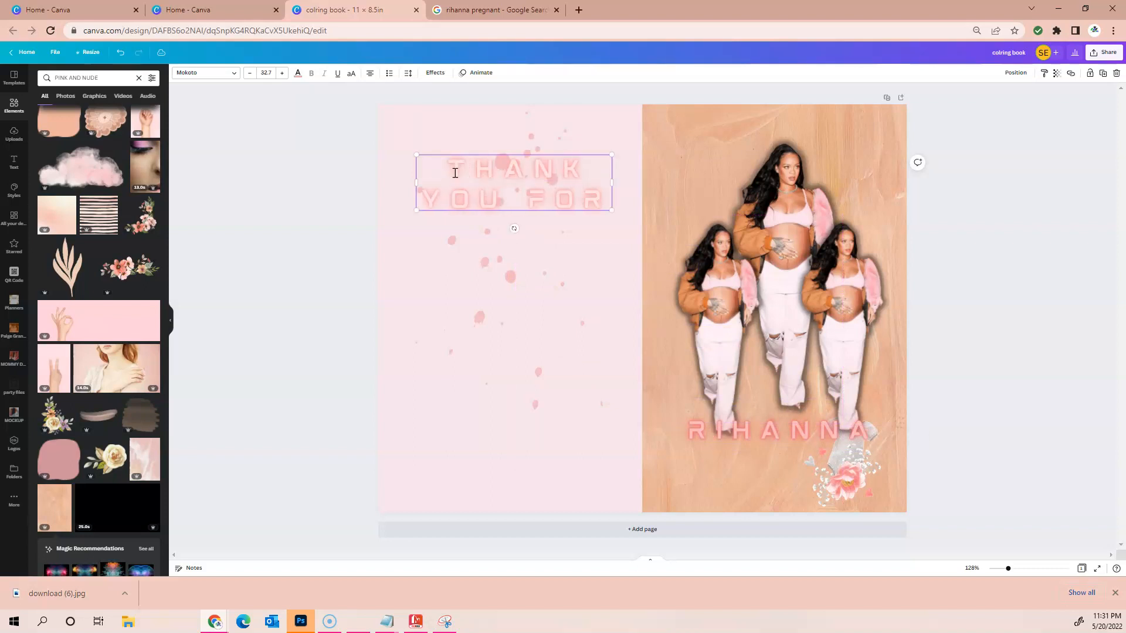
{"action": "type", "text": " CELEBRA"}
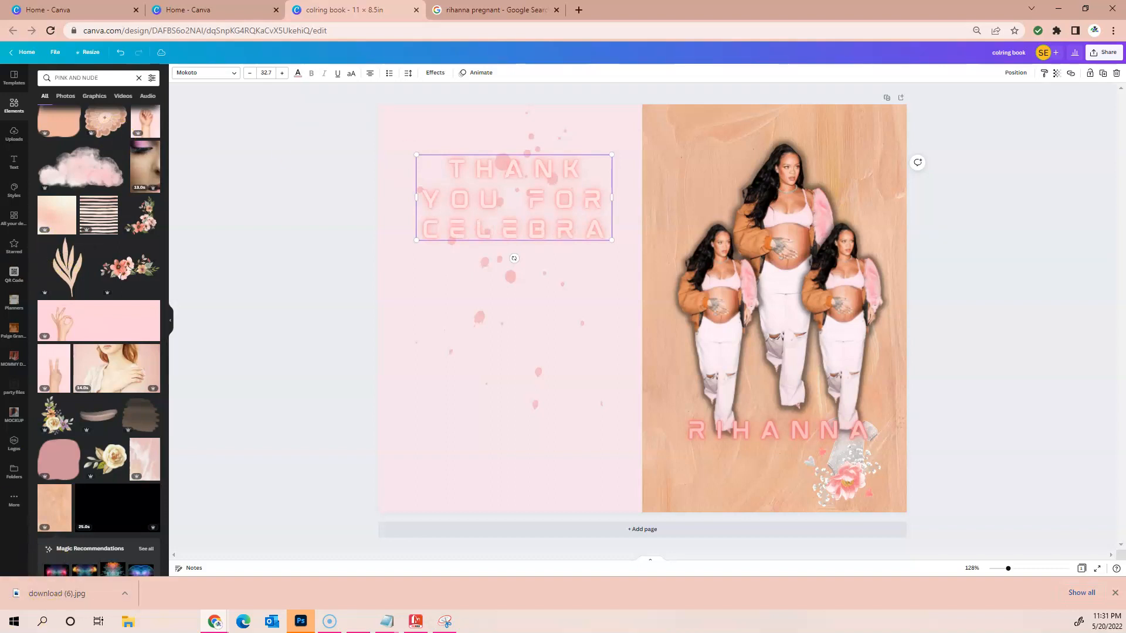
{"action": "double_click", "coordinate": [603, 232]}
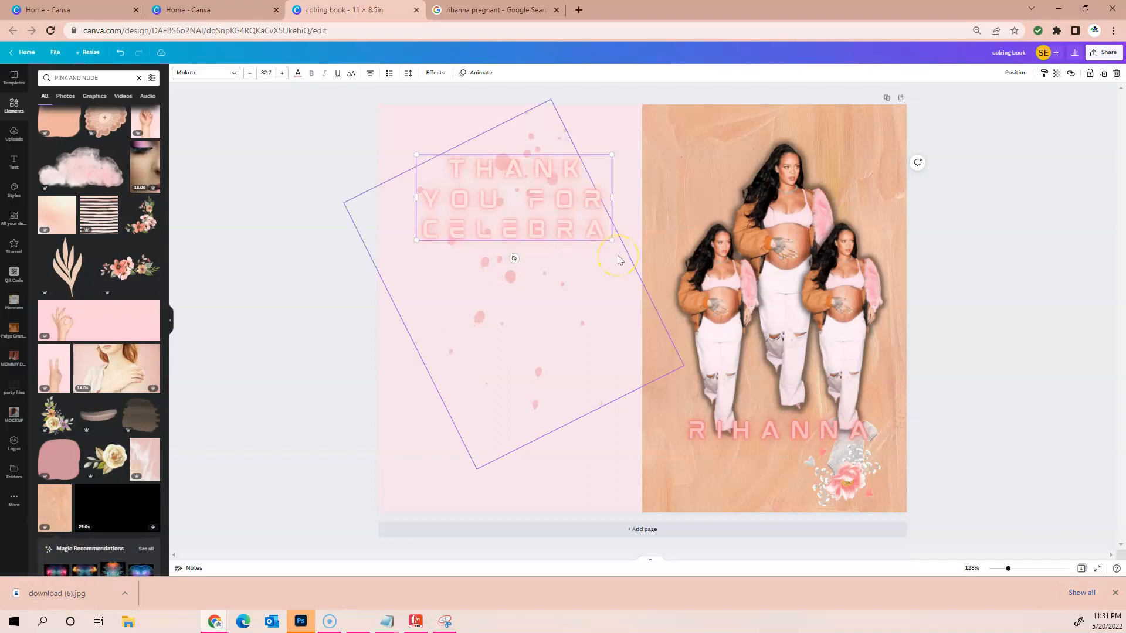
{"action": "type", "text": "T"}
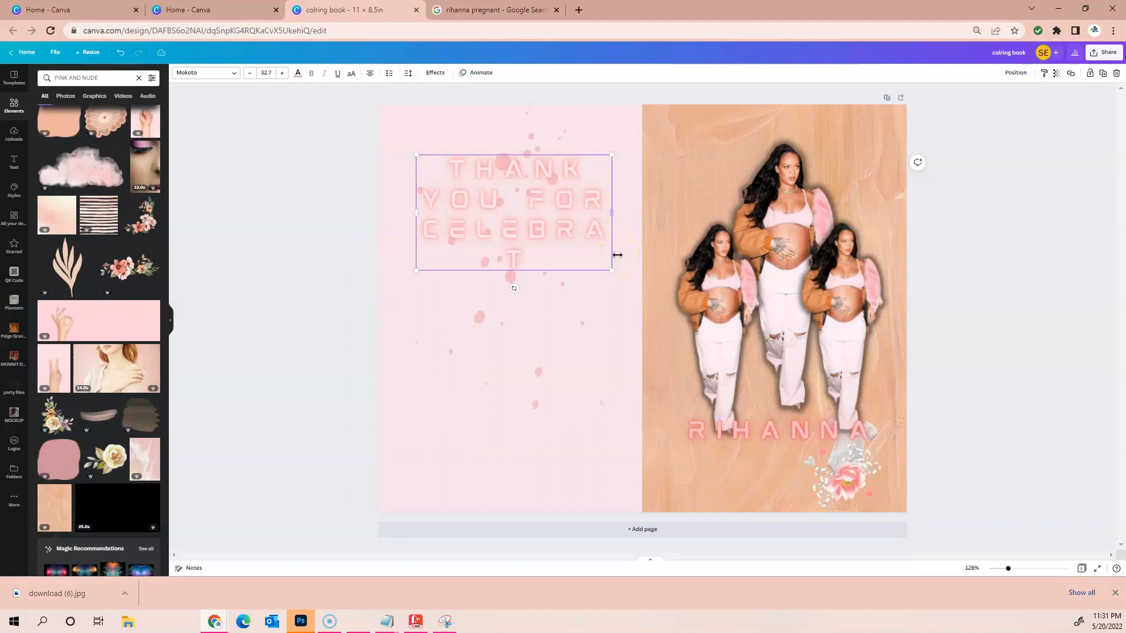
{"action": "type", "text": "ING"}
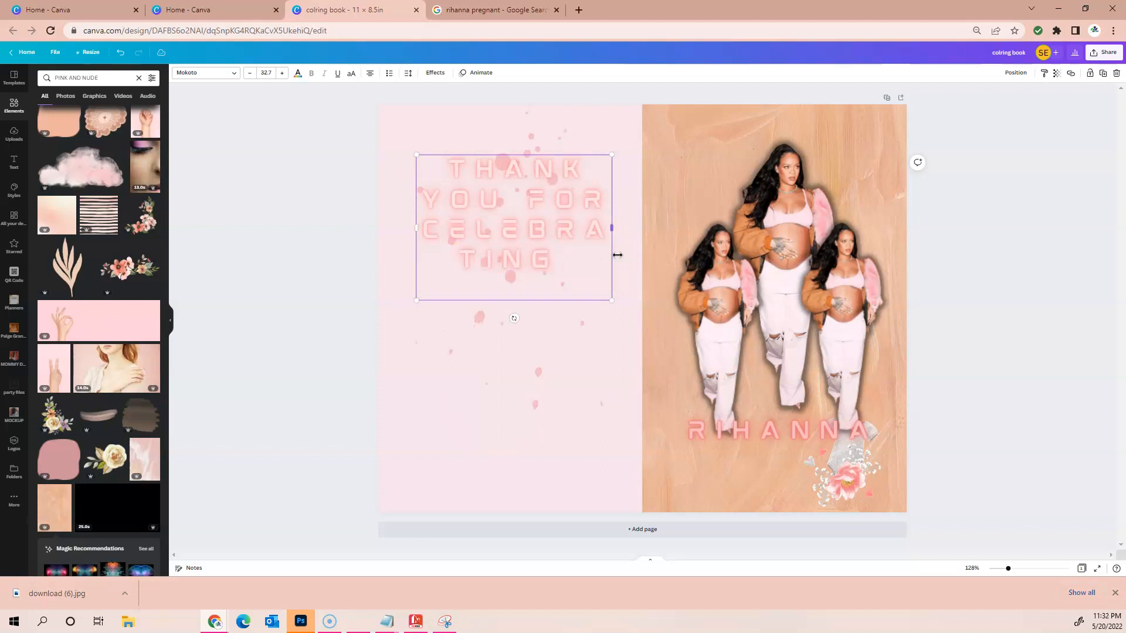
{"action": "type", "text": " WITH US!"}
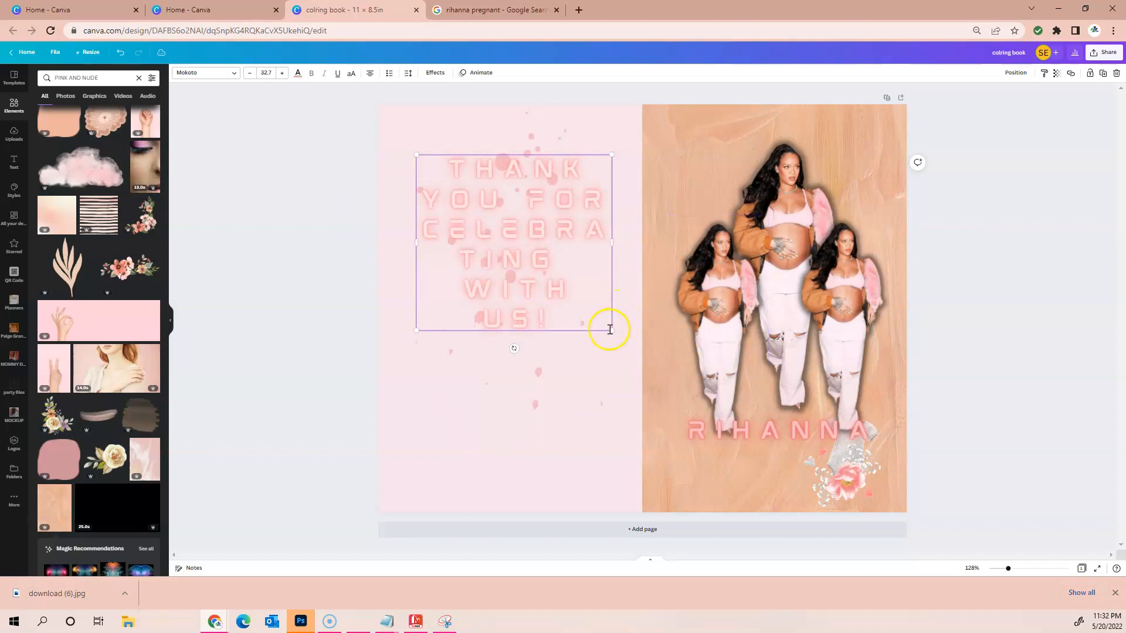
- Shrink the thank-you text to about size 17.1, widen its box to fit CELEBRATING on one line, and move it to the back cover's middle
{"action": "left_click_drag", "start_coordinate": [611, 330], "coordinate": [564, 282]}
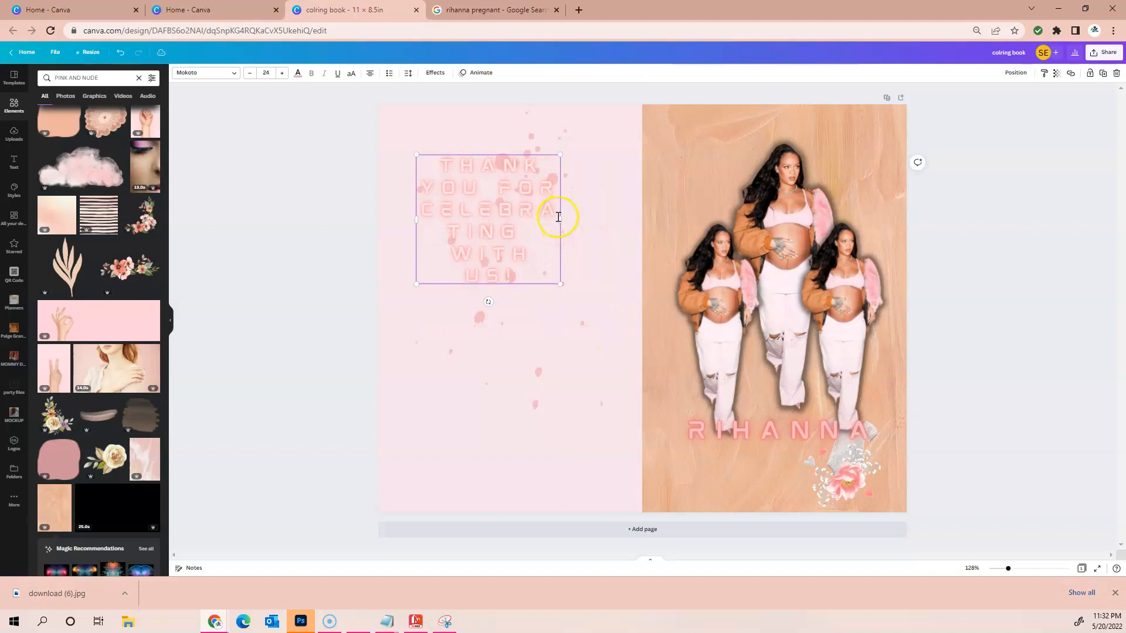
{"action": "mouse_move", "coordinate": [560, 220]}
{"action": "left_mouse_down"}
{"action": "mouse_move", "coordinate": [645, 214]}
{"action": "mouse_move", "coordinate": [579, 219]}
{"action": "left_mouse_up"}
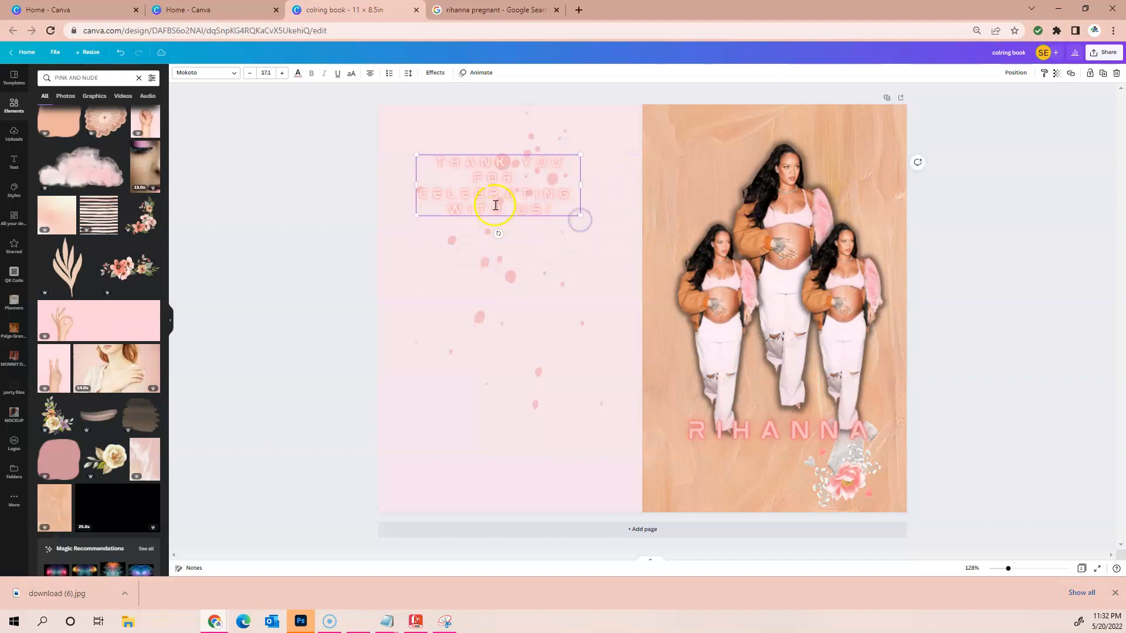
{"action": "left_click_drag", "start_coordinate": [494, 203], "coordinate": [490, 221]}
{"action": "left_click", "coordinate": [332, 171]}
{"action": "left_click", "coordinate": [488, 176]}
{"action": "left_click_drag", "start_coordinate": [488, 177], "coordinate": [488, 289]}
- Change the thank-you text's colour on the back cover to black
{"action": "left_click", "coordinate": [298, 74]}
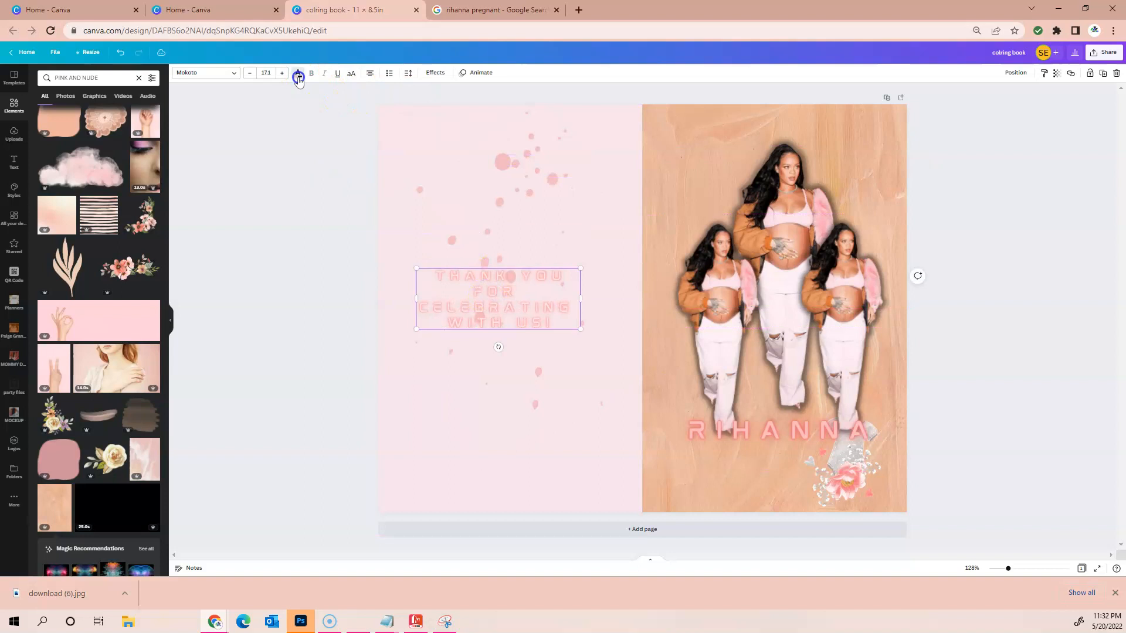
{"action": "left_click", "coordinate": [66, 113]}
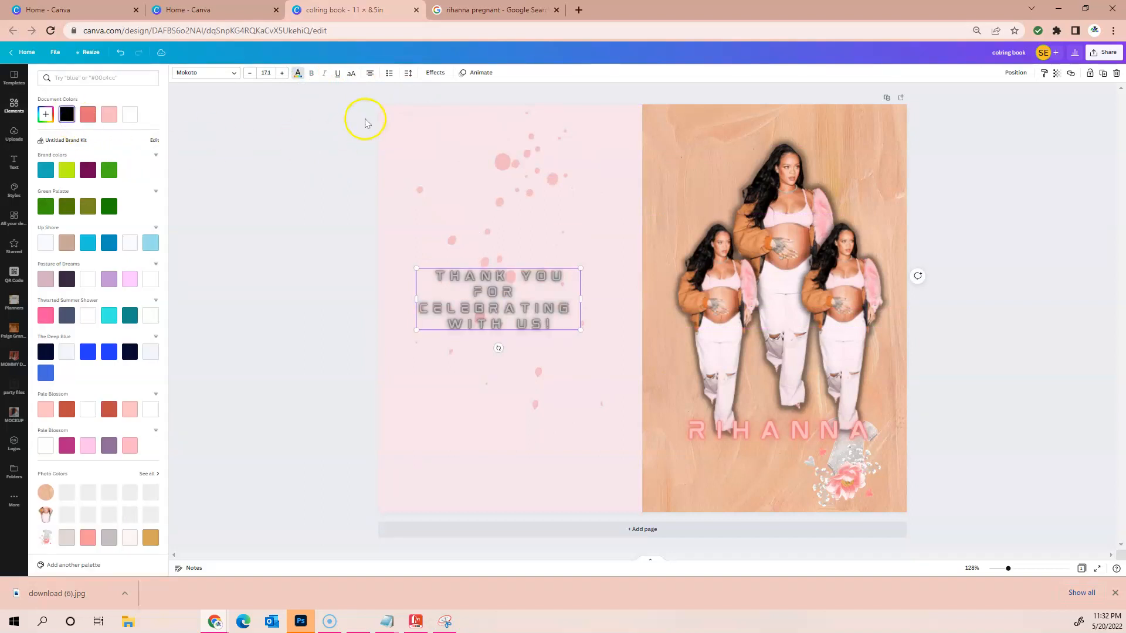
{"action": "left_click", "coordinate": [408, 74]}
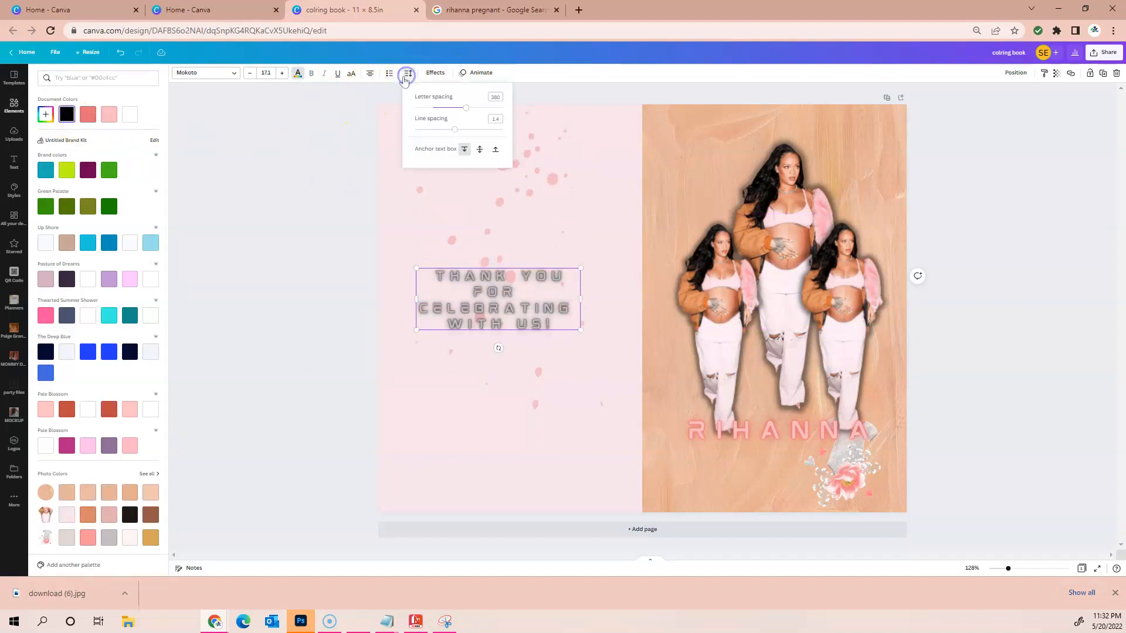
- Enlarge the thank-you text to about size 18.6, with its box wide enough to keep CELEBRATING on one line
{"action": "left_click", "coordinate": [283, 73]}
{"action": "left_click", "coordinate": [282, 74]}
{"action": "left_click", "coordinate": [283, 74]}
{"action": "left_click", "coordinate": [282, 74]}
{"action": "left_click", "coordinate": [282, 74]}
{"action": "left_click", "coordinate": [283, 74]}
{"action": "left_click", "coordinate": [283, 74]}
{"action": "left_click", "coordinate": [283, 74]}
{"action": "left_click", "coordinate": [283, 73]}
{"action": "left_click", "coordinate": [282, 73]}
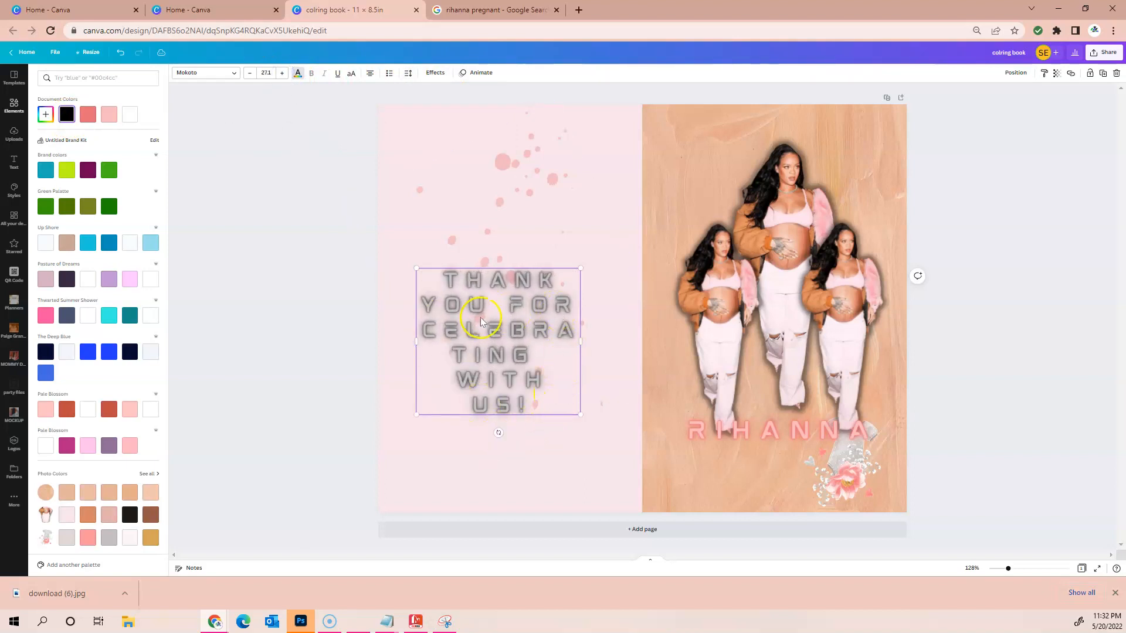
{"action": "left_click_drag", "start_coordinate": [581, 341], "coordinate": [679, 344]}
{"action": "left_click_drag", "start_coordinate": [677, 364], "coordinate": [594, 335]}
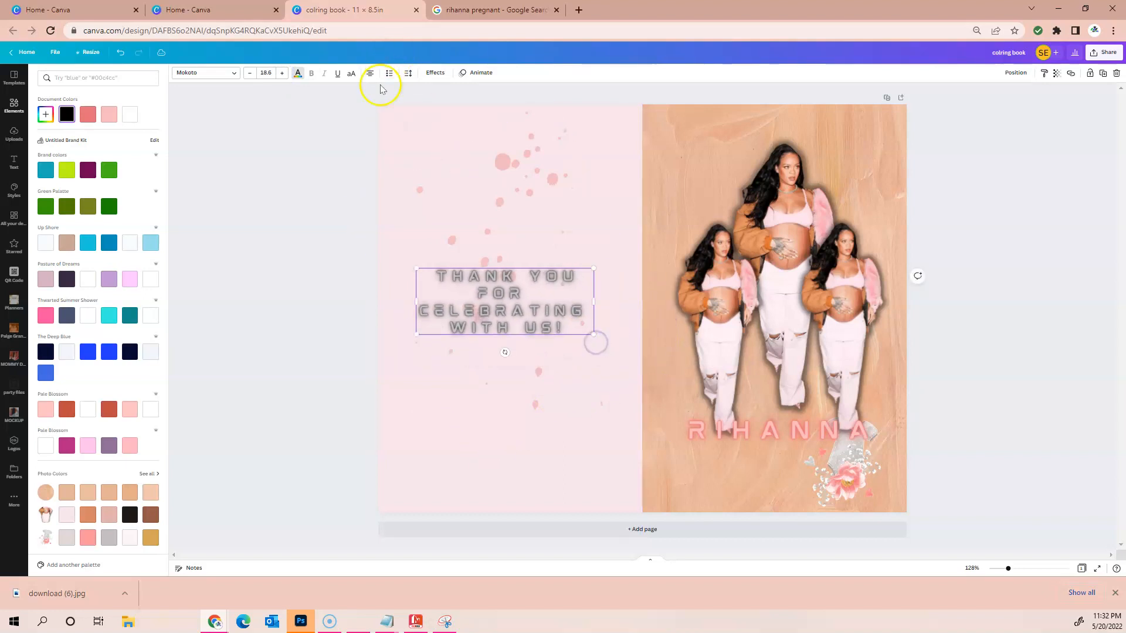
- Set the thank-you text in the Lastica font with looser line spacing and enlarge it to about size 20.3
{"action": "left_click", "coordinate": [408, 74]}
{"action": "left_click_drag", "start_coordinate": [443, 129], "coordinate": [471, 130]}
{"action": "left_click", "coordinate": [203, 73]}
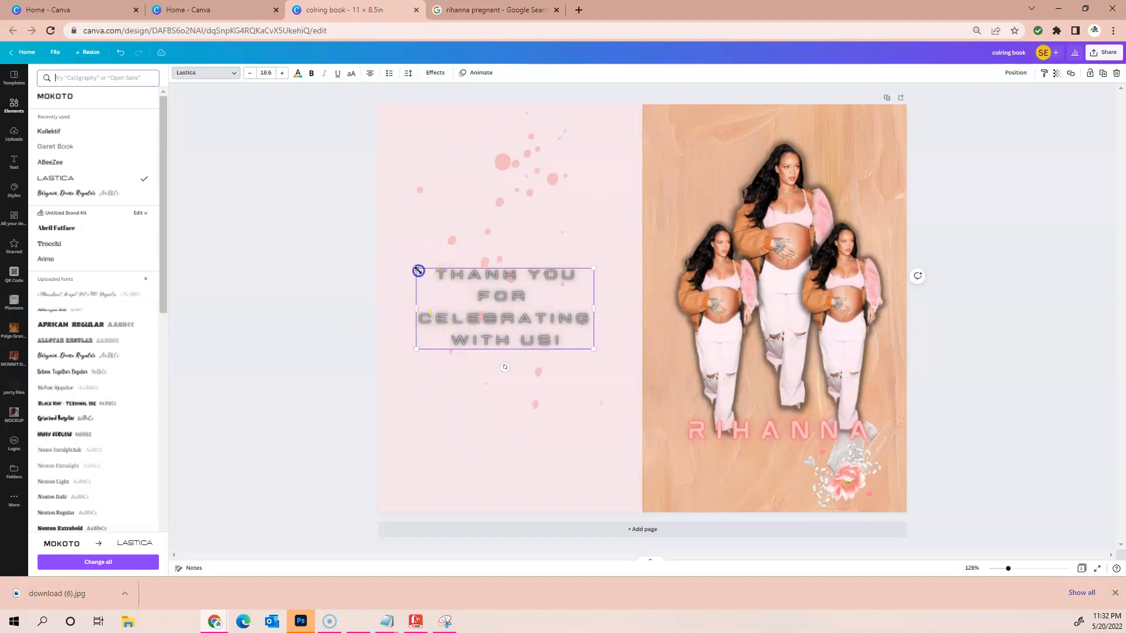
{"action": "left_click_drag", "start_coordinate": [418, 270], "coordinate": [405, 260]}
{"action": "mouse_move", "coordinate": [483, 302]}
{"action": "left_mouse_down"}
{"action": "mouse_move", "coordinate": [486, 255]}
{"action": "mouse_move", "coordinate": [492, 294]}
{"action": "left_mouse_up"}
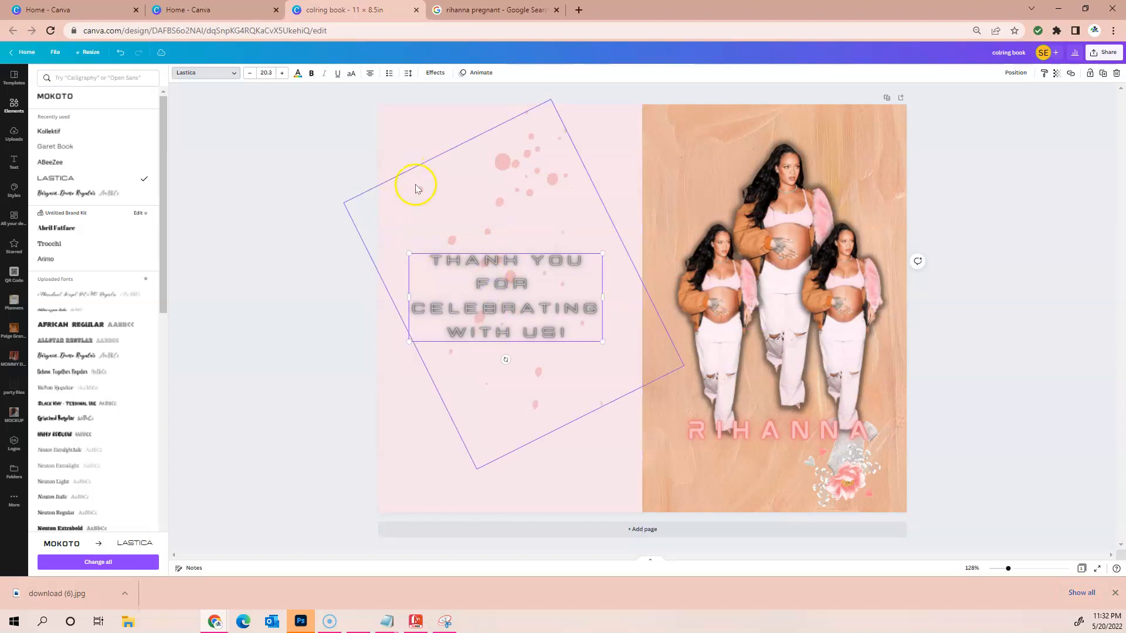
- Enlarge the pink splatter graphic so its dots spread down to the lower part of the back cover
{"action": "left_click", "coordinate": [513, 447]}
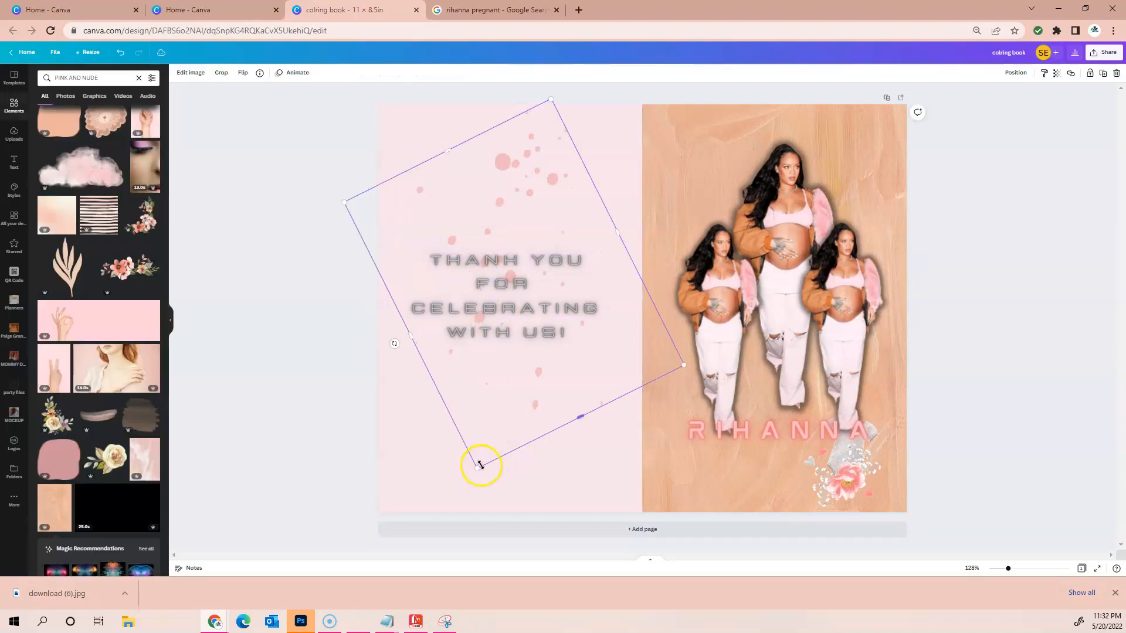
{"action": "left_click_drag", "start_coordinate": [479, 465], "coordinate": [452, 528]}
{"action": "left_click", "coordinate": [241, 404]}
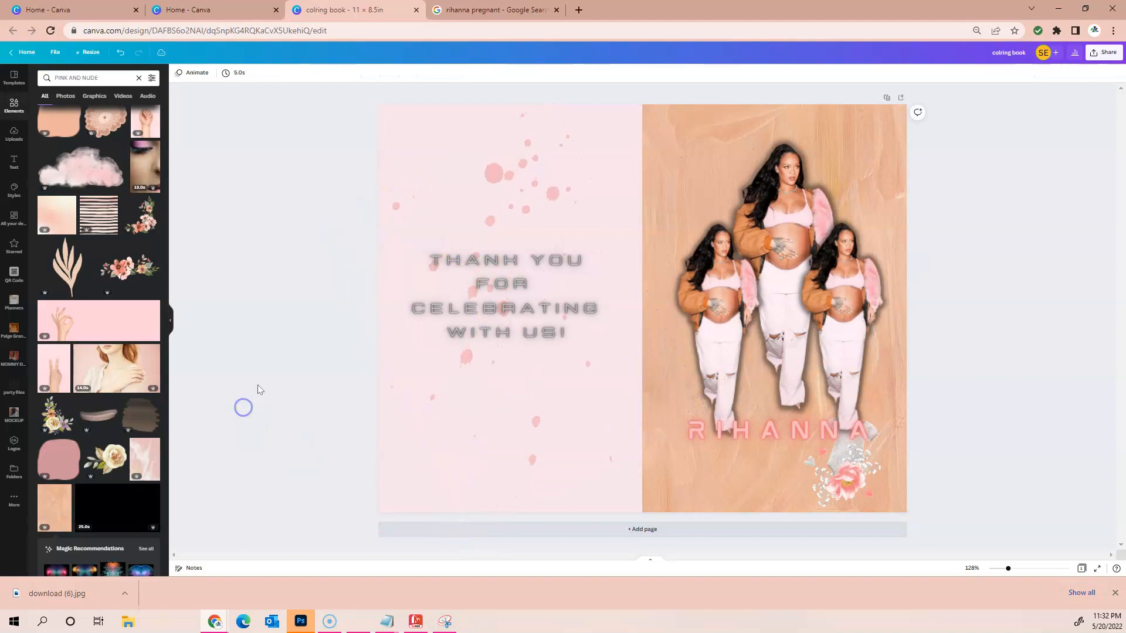
- Move the thank-you text up on the back cover and remove its neon effect
{"action": "left_click", "coordinate": [476, 289]}
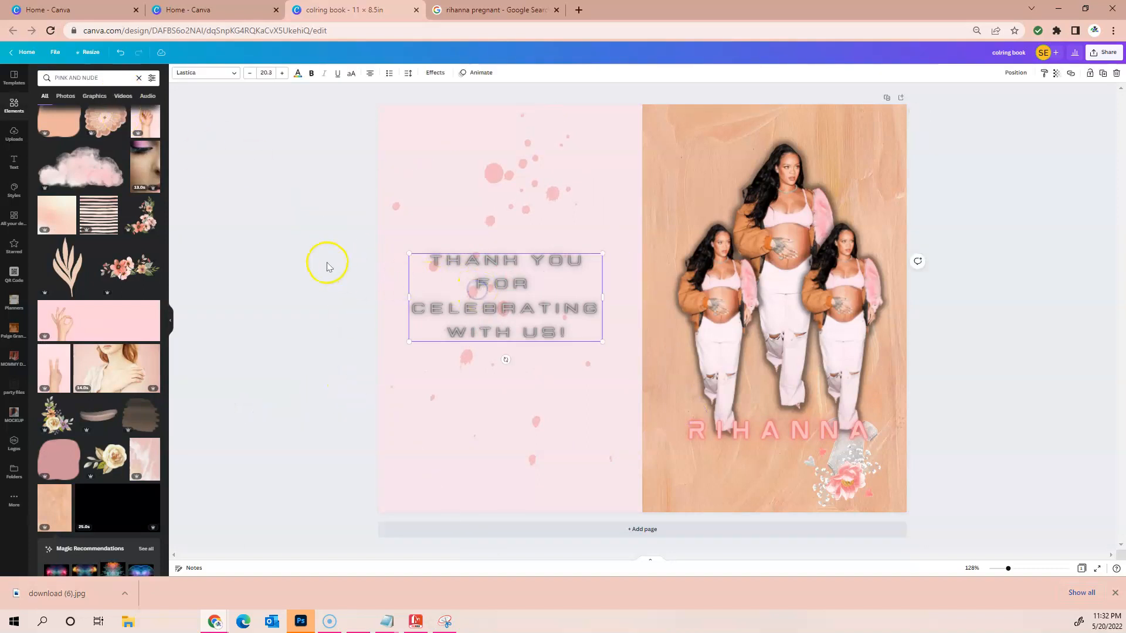
{"action": "left_click_drag", "start_coordinate": [440, 275], "coordinate": [440, 233]}
{"action": "left_click", "coordinate": [432, 73]}
{"action": "left_click", "coordinate": [62, 134]}
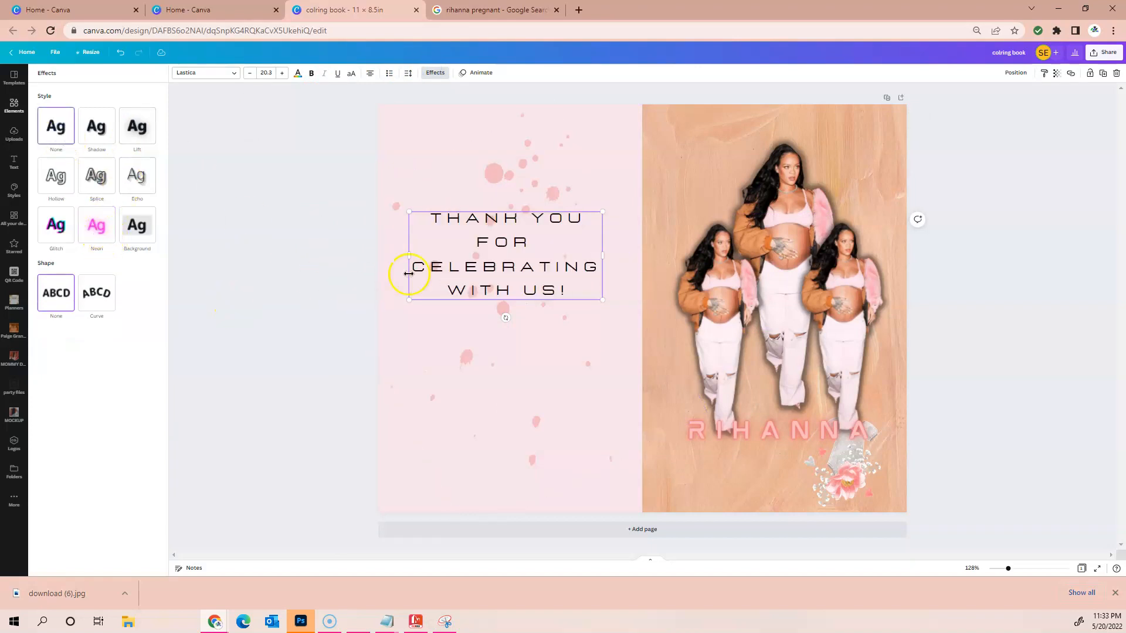
- Make the whole thank-you text bold
{"action": "left_click", "coordinate": [311, 74]}
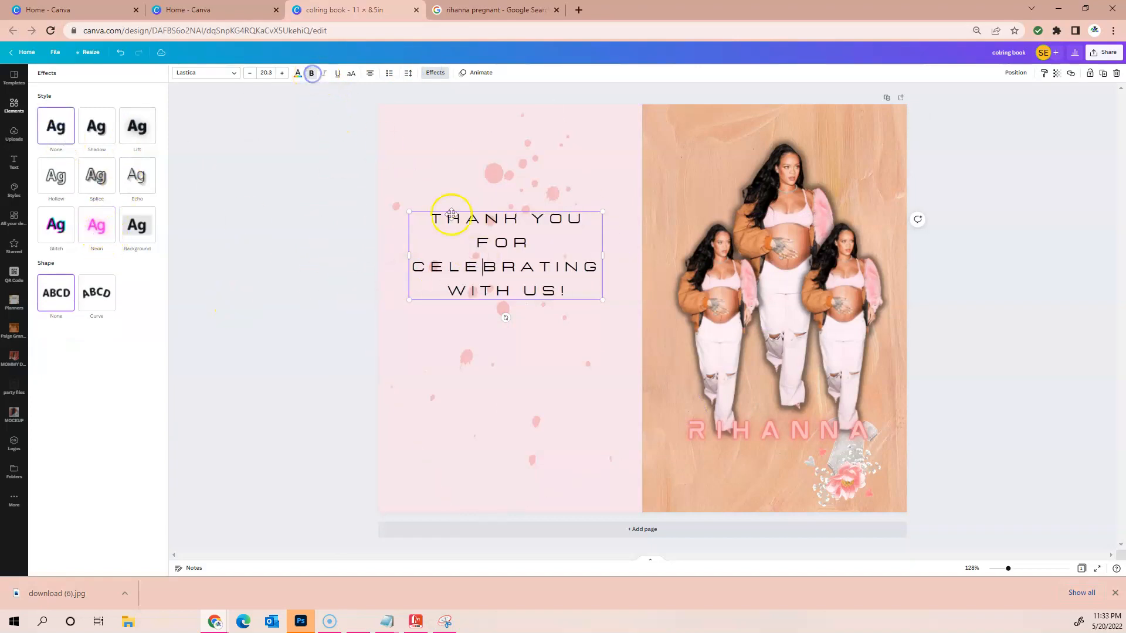
{"action": "left_click_drag", "start_coordinate": [435, 221], "coordinate": [588, 322]}
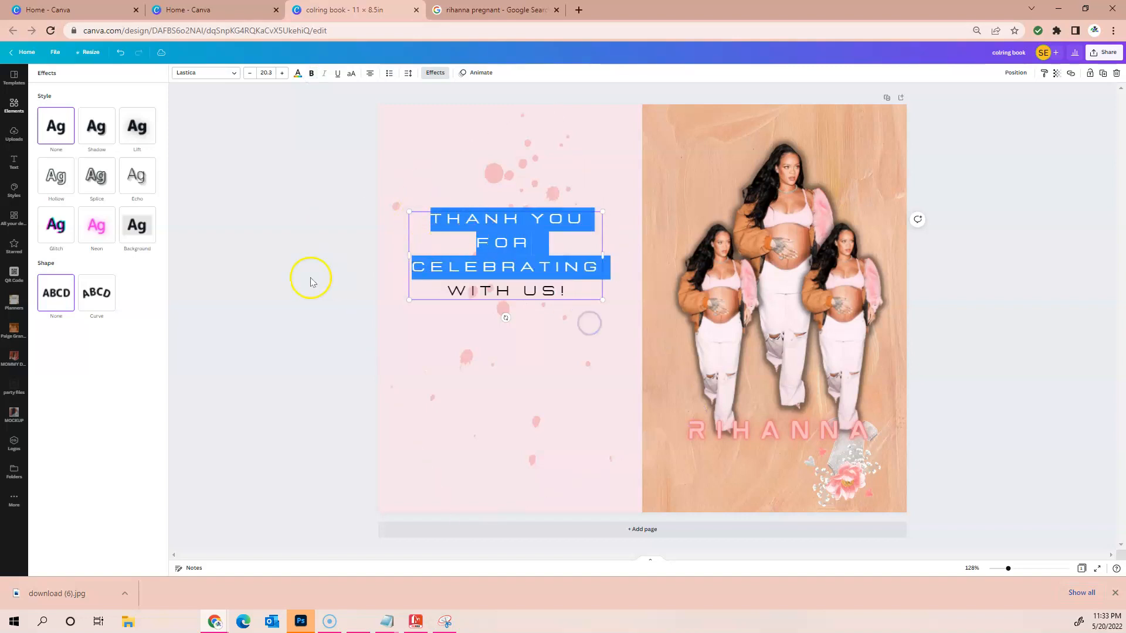
{"action": "left_click", "coordinate": [290, 278]}
{"action": "left_click", "coordinate": [472, 268]}
{"action": "left_click_drag", "start_coordinate": [426, 218], "coordinate": [581, 284]}
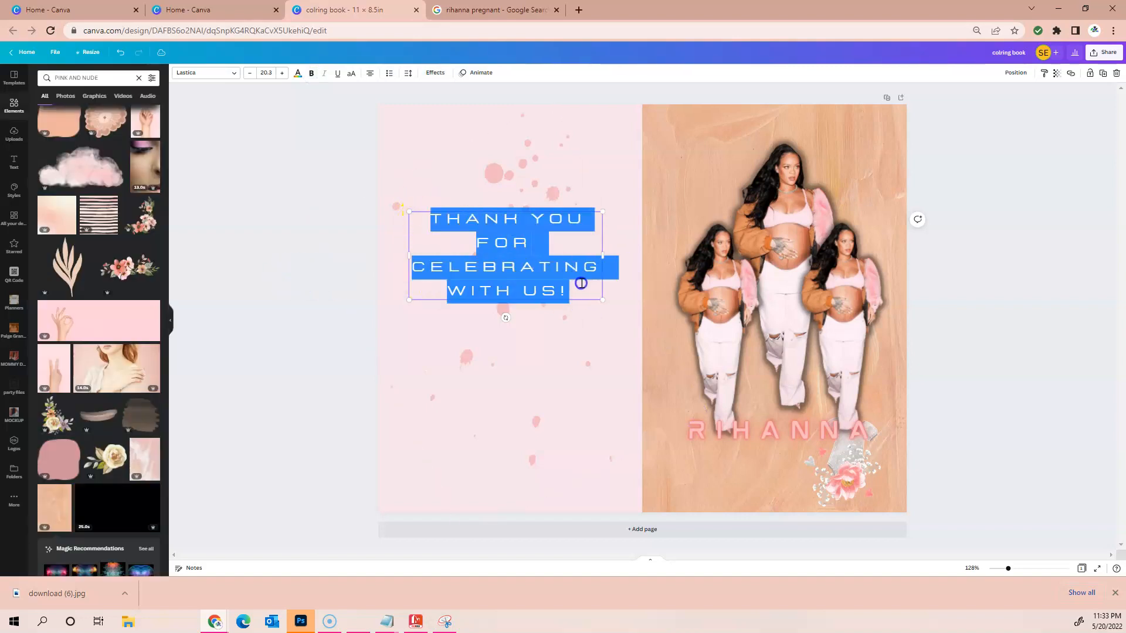
{"action": "left_click", "coordinate": [528, 395]}
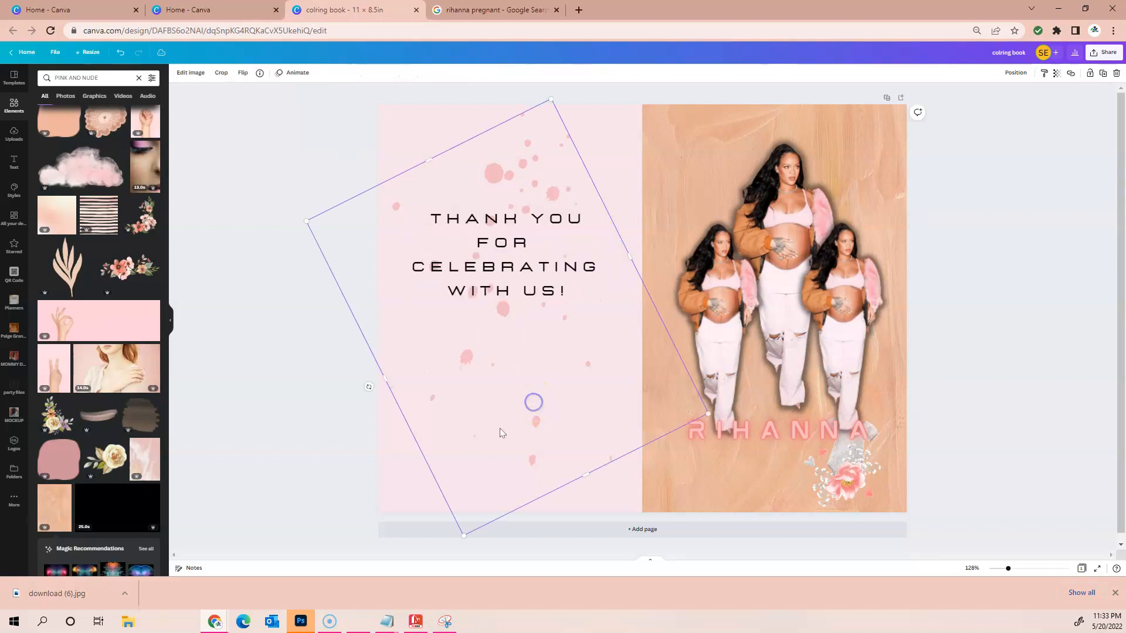
- Tighten the thank-you text's line spacing to about 1.2
{"action": "left_click", "coordinate": [475, 263]}
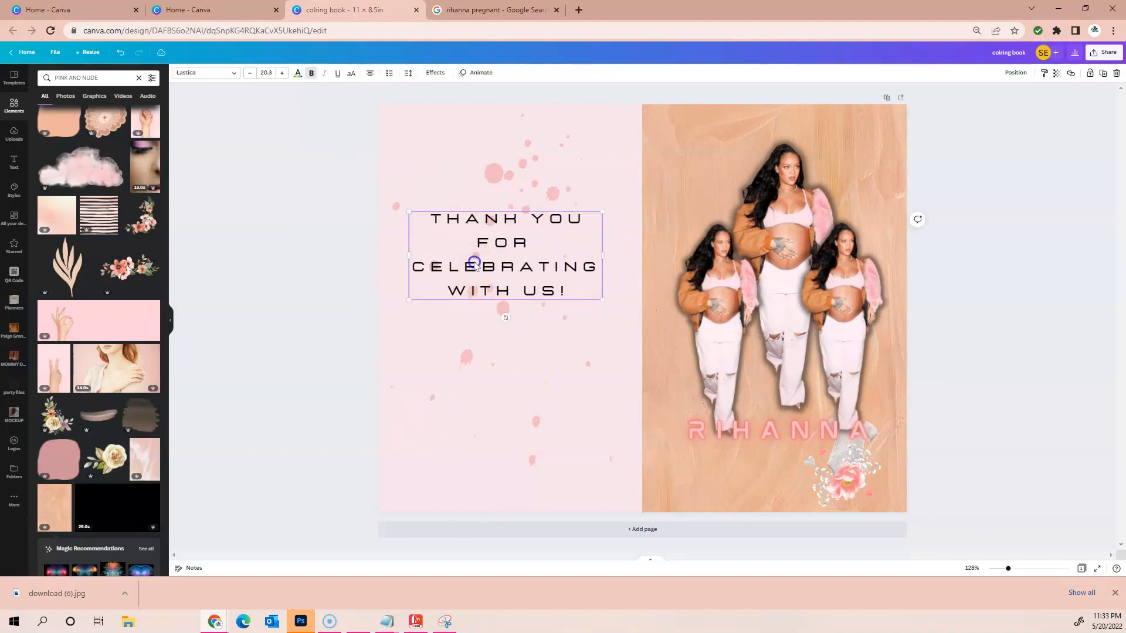
{"action": "left_click", "coordinate": [408, 73]}
{"action": "left_click_drag", "start_coordinate": [469, 134], "coordinate": [447, 131]}
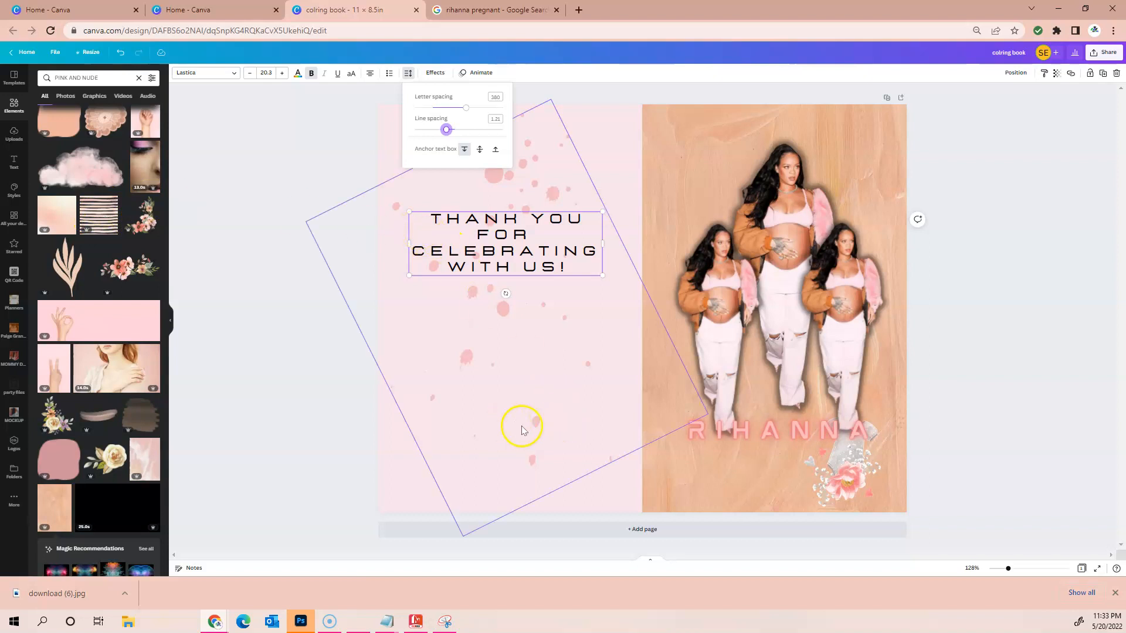
- Copy the thank-you text below the RIHANNA heading and replace the copy's wording with "IS HAVING A BABYGIRL!" on two lines
{"action": "left_click", "coordinate": [529, 267]}
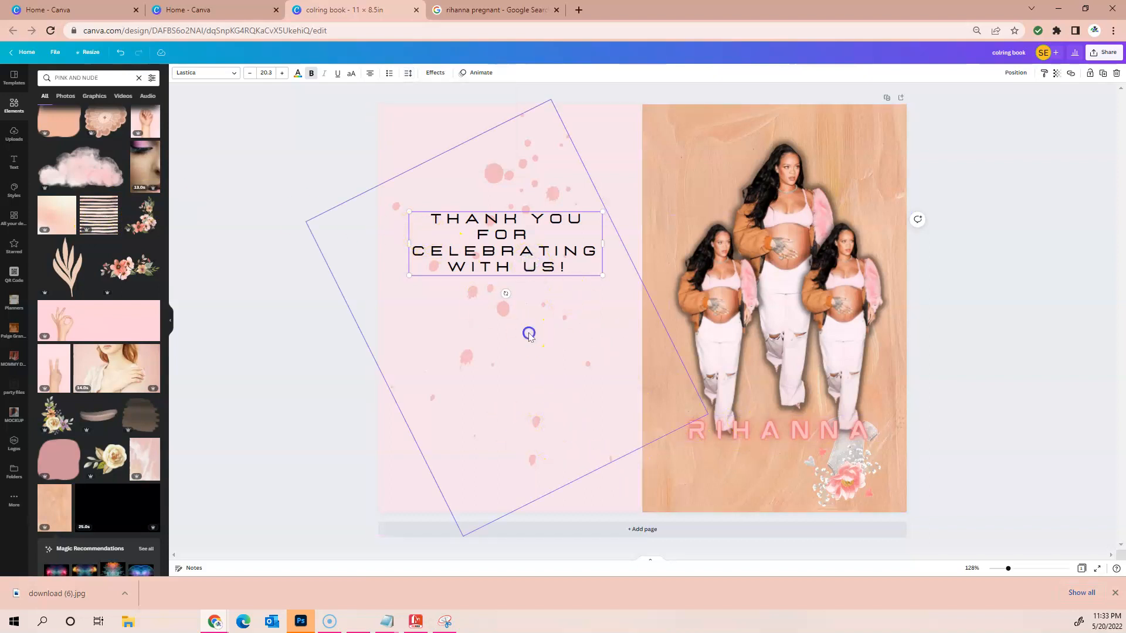
{"action": "key", "text": "ctrl+v"}
{"action": "left_click_drag", "start_coordinate": [515, 254], "coordinate": [881, 533]}
{"action": "double_click", "coordinate": [744, 462]}
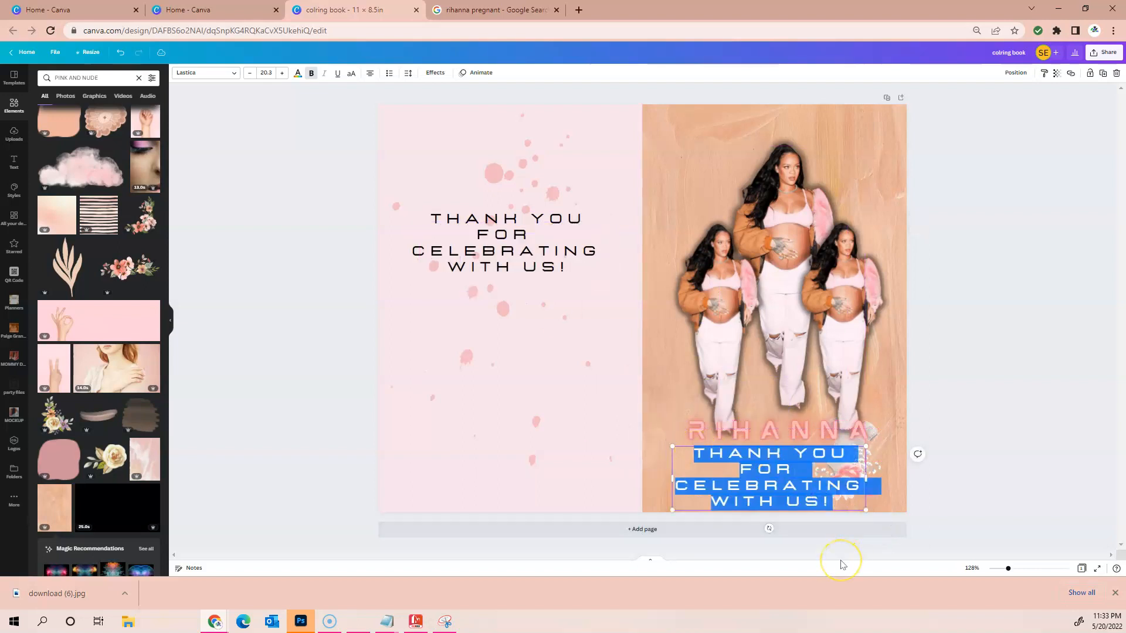
{"action": "type", "text": "IS HAVING"}
{"action": "key", "text": "Return"}
{"action": "type", "text": "A BABYGIRL!"}
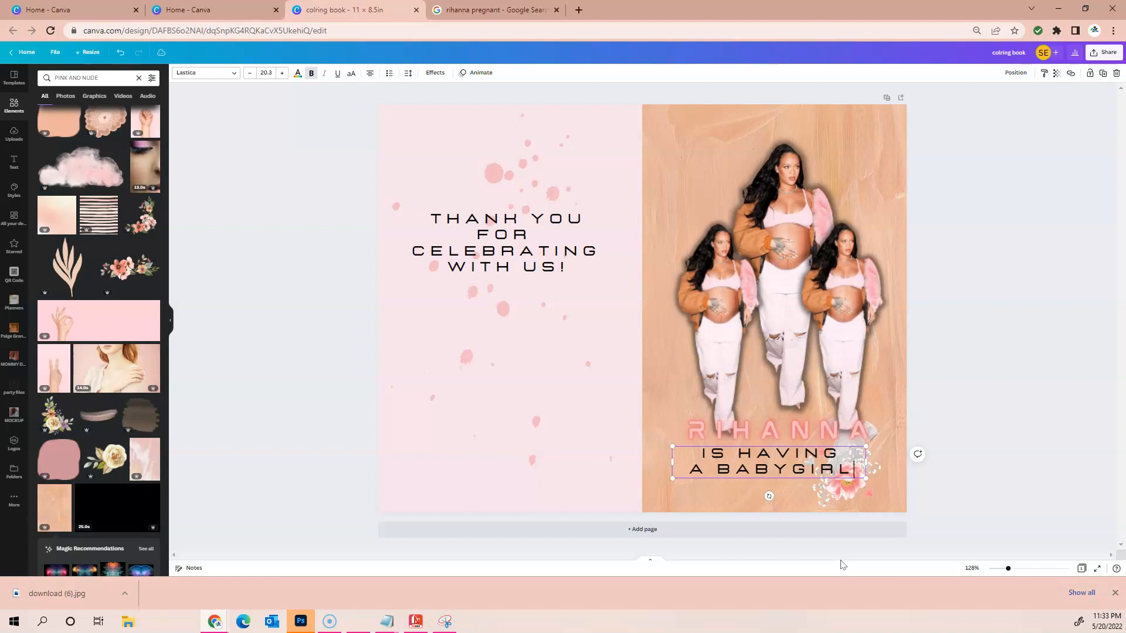
- Delete the flower graphic from the front cover and move the "IS HAVING A BABYGIRL!" text slightly down and toward the centre
{"action": "left_click", "coordinate": [1044, 479]}
{"action": "left_click", "coordinate": [876, 494]}
{"action": "key", "text": "Delete"}
{"action": "left_click_drag", "start_coordinate": [797, 465], "coordinate": [810, 469]}
- Enlarge the RIHANNA heading slightly and realign the "IS HAVING A BABYGIRL!" text beneath it
{"action": "left_click", "coordinate": [790, 435]}
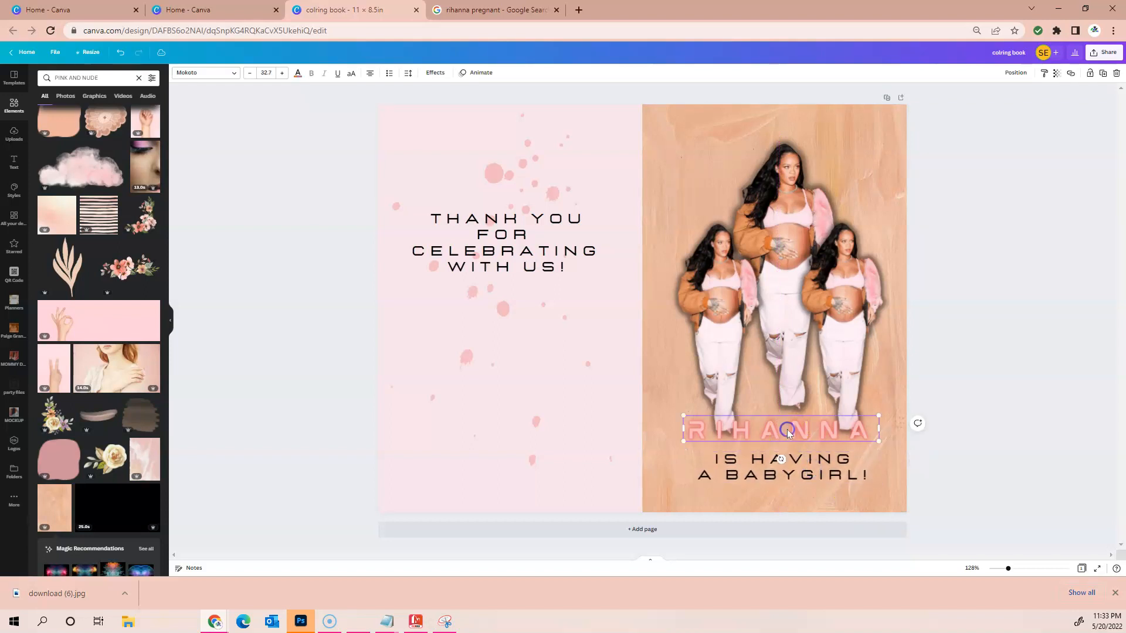
{"action": "left_click_drag", "start_coordinate": [878, 415], "coordinate": [896, 401]}
{"action": "left_click_drag", "start_coordinate": [821, 475], "coordinate": [825, 471]}
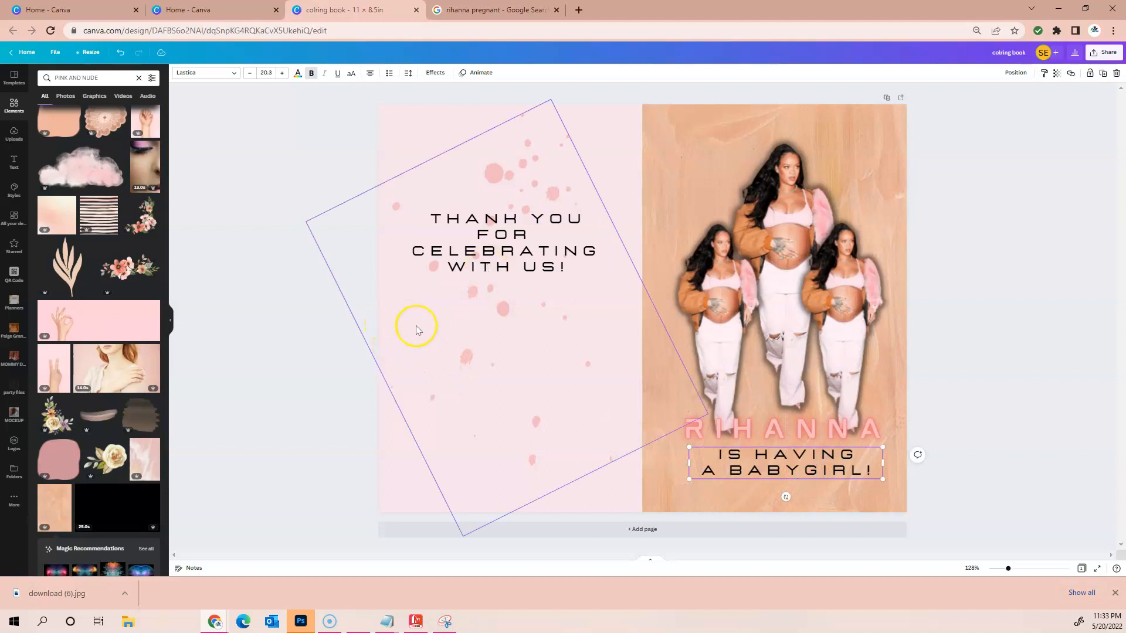
- Lock the pink splatter graphic on the back cover
{"action": "left_click", "coordinate": [502, 352]}
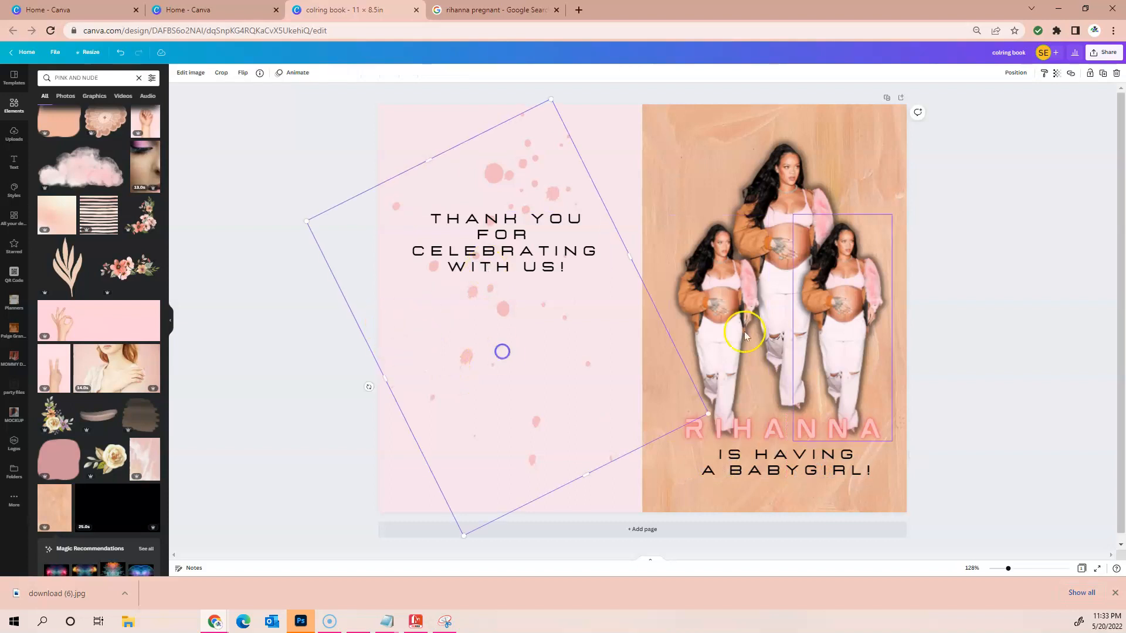
{"action": "left_click", "coordinate": [1090, 74]}
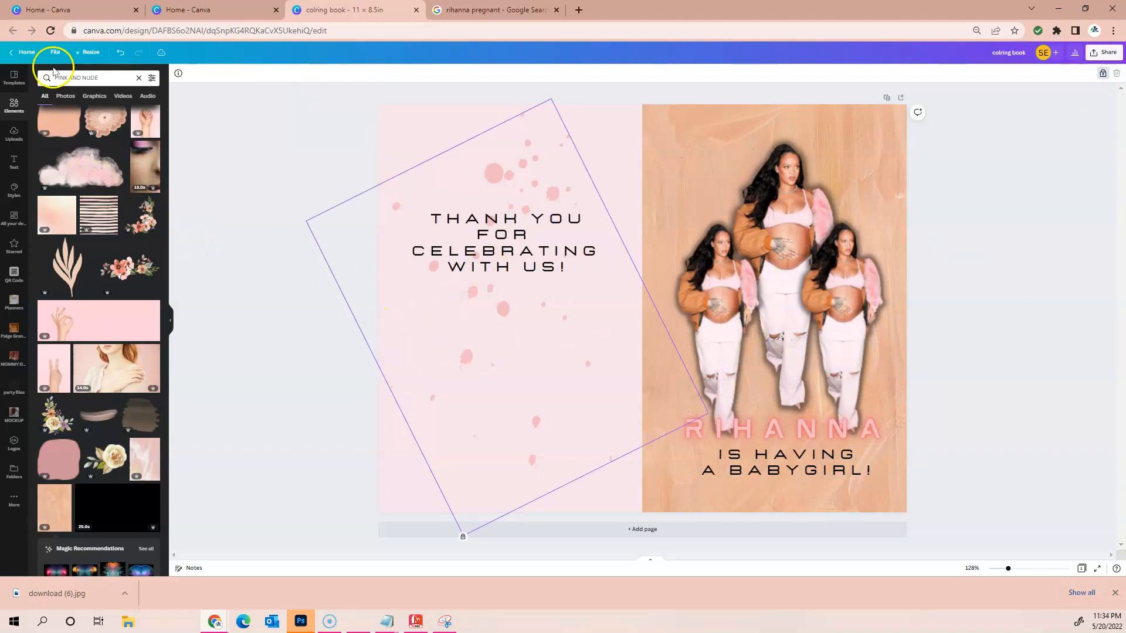
- Add the uploaded barcode image, shrink it, and centre it near the bottom of the pink back cover
{"action": "left_click", "coordinate": [14, 134]}
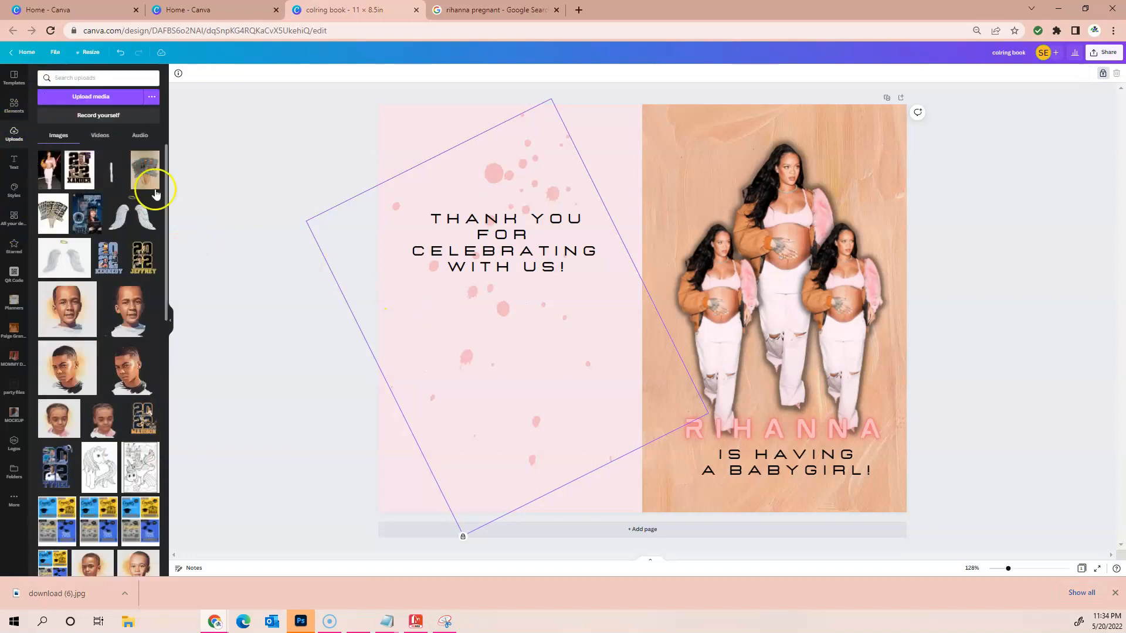
{"action": "mouse_move", "coordinate": [160, 245]}
{"action": "scroll", "coordinate": [118, 381], "scroll_direction": "down", "scroll_amount": 3}
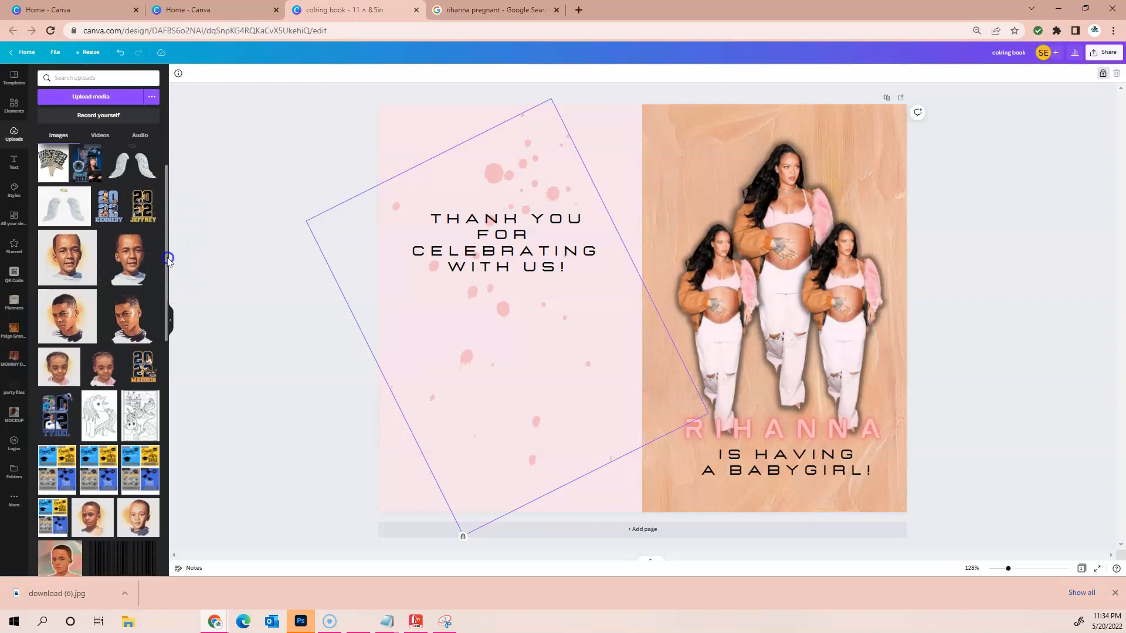
{"action": "left_click", "coordinate": [113, 469]}
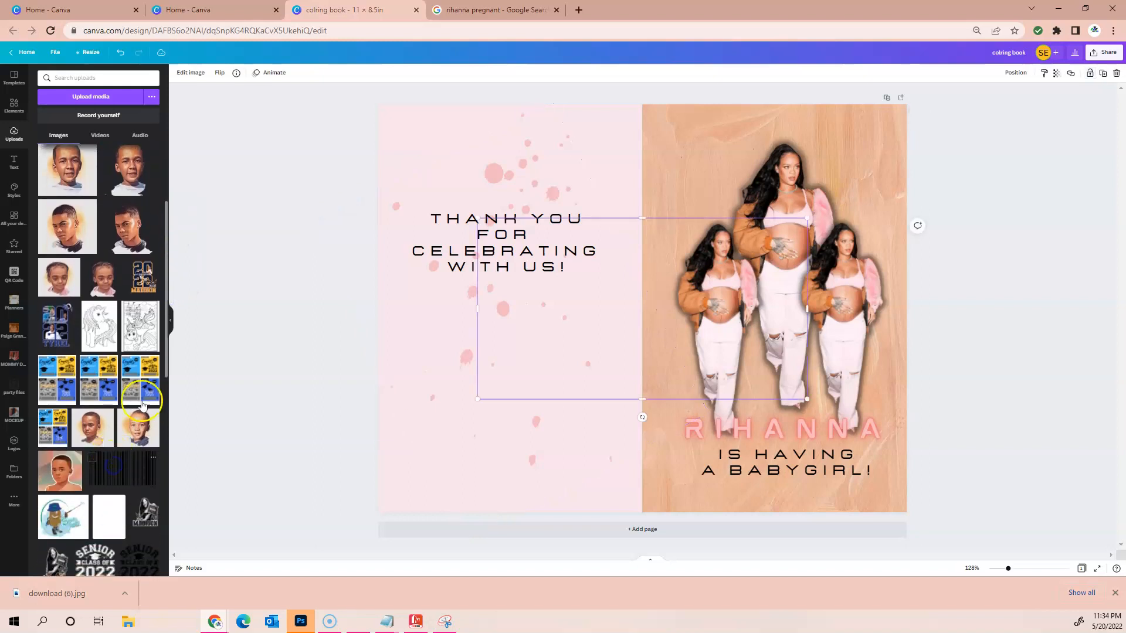
{"action": "left_click_drag", "start_coordinate": [478, 219], "coordinate": [640, 288]}
{"action": "left_click_drag", "start_coordinate": [655, 352], "coordinate": [456, 433]}
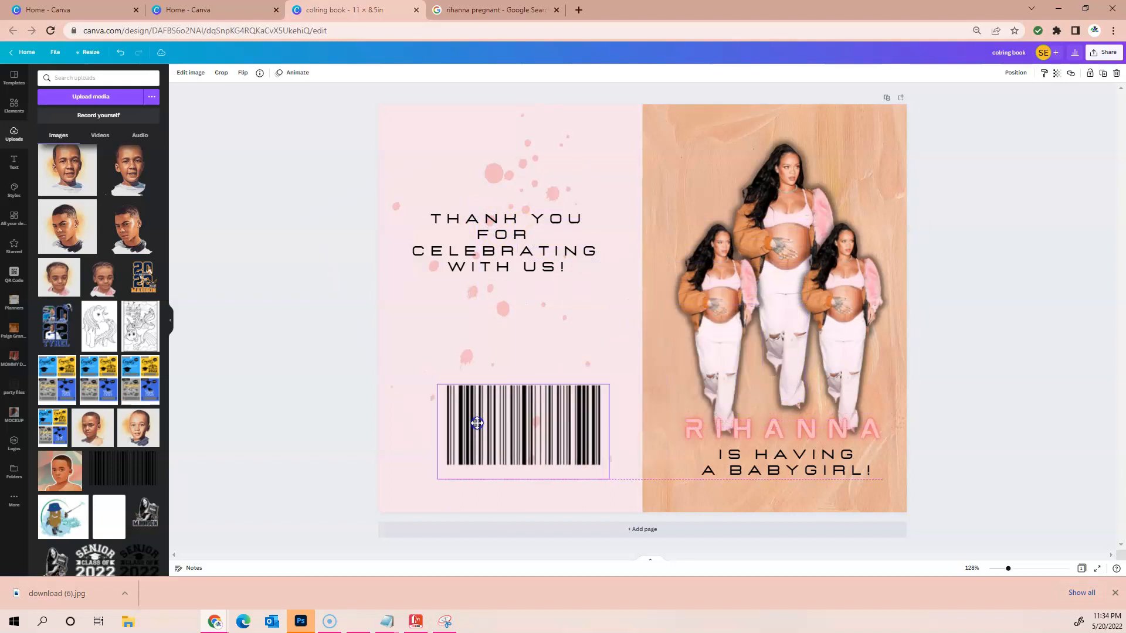
{"action": "left_click_drag", "start_coordinate": [437, 385], "coordinate": [505, 421]}
{"action": "left_click_drag", "start_coordinate": [569, 445], "coordinate": [533, 454]}
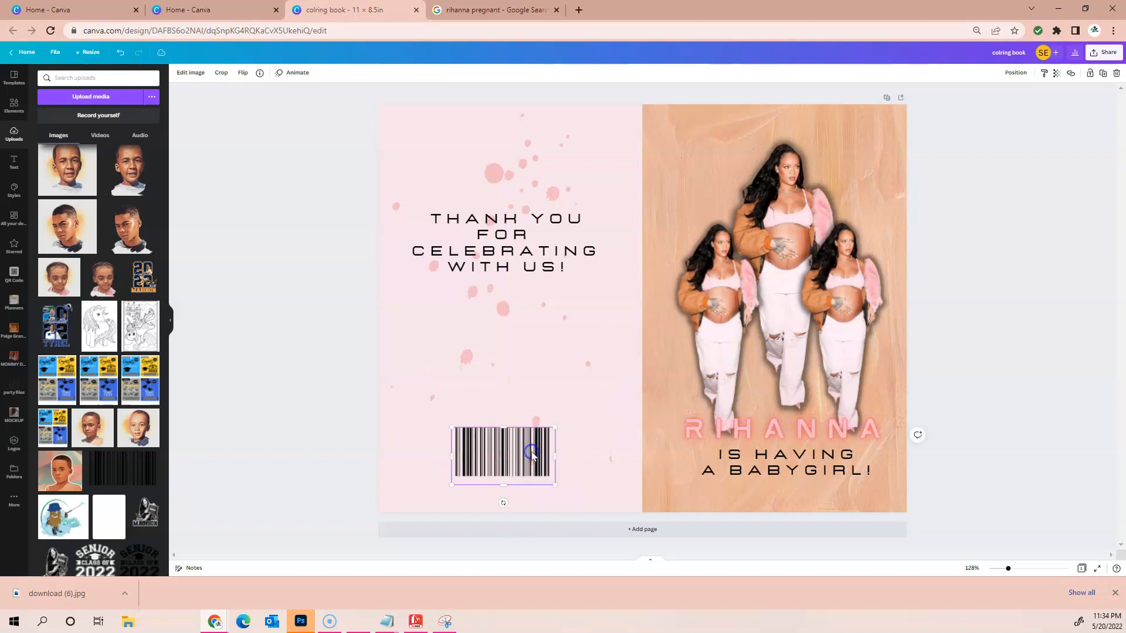
{"action": "left_click", "coordinate": [517, 245]}
{"action": "left_click_drag", "start_coordinate": [513, 238], "coordinate": [511, 482]}
{"action": "double_click", "coordinate": [431, 465]}
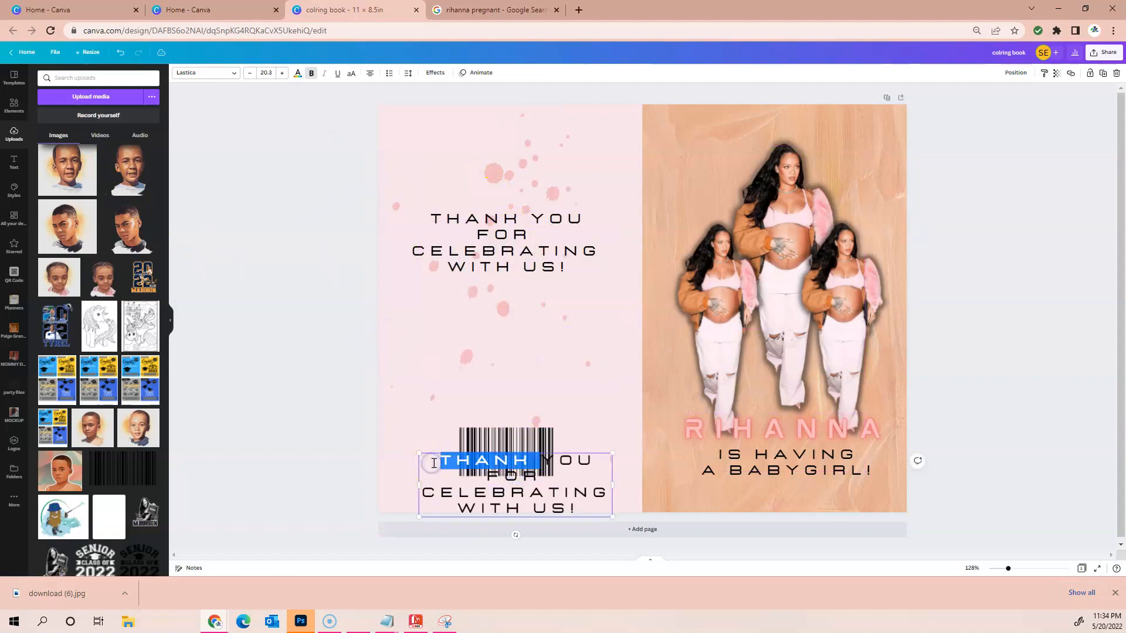
{"action": "left_click_drag", "start_coordinate": [432, 465], "coordinate": [590, 529]}
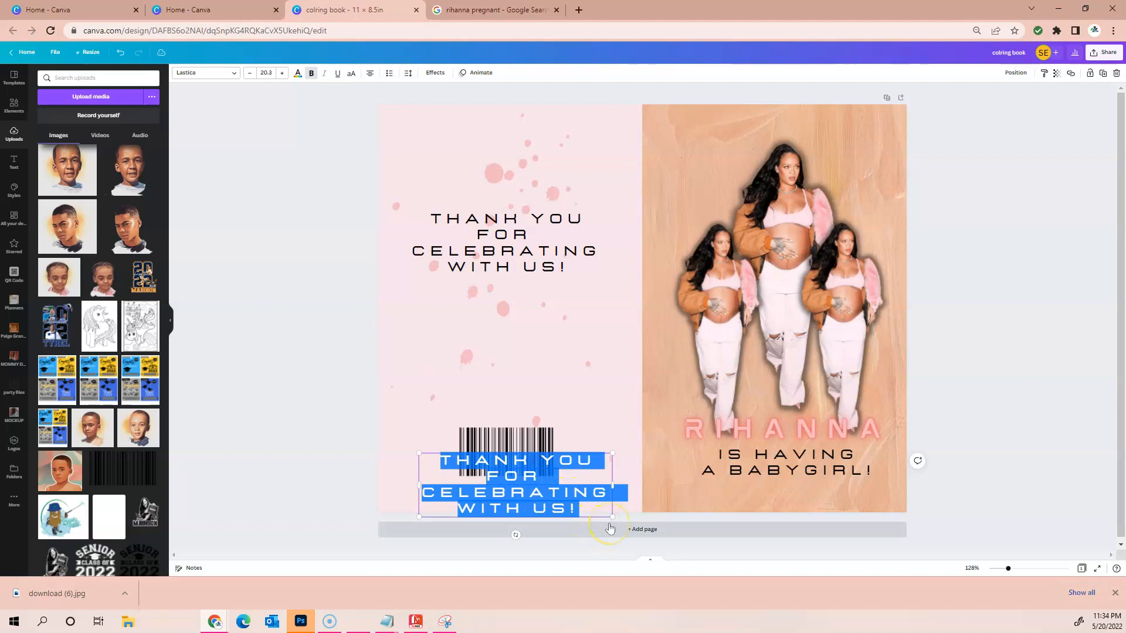
{"action": "type", "text": "ww"}
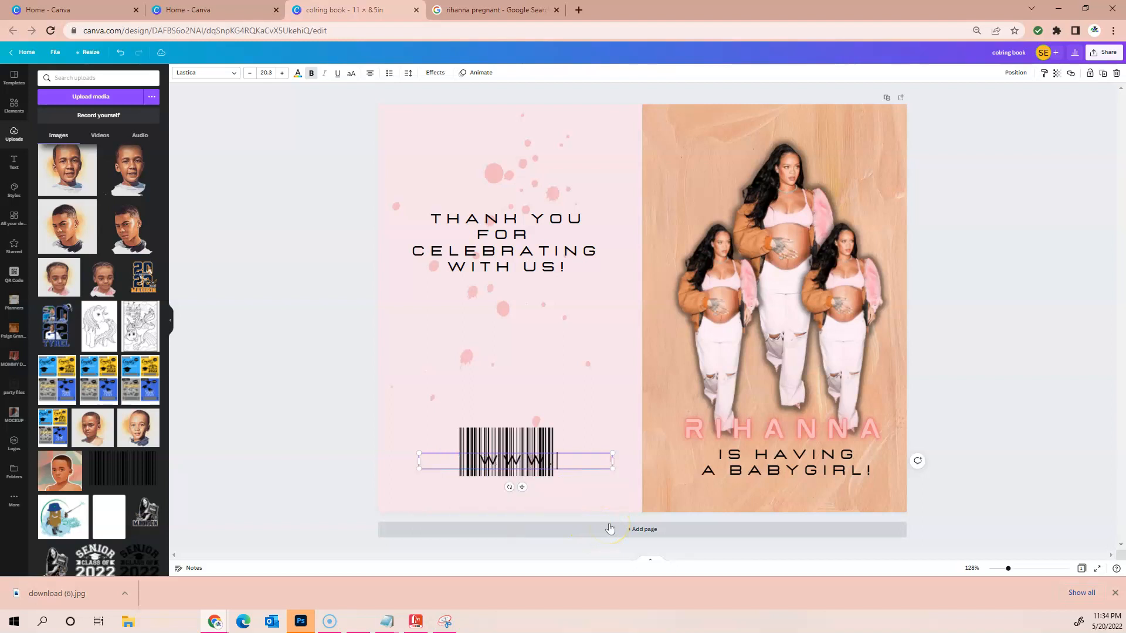
{"action": "type", "text": "w.ezehustoms"}
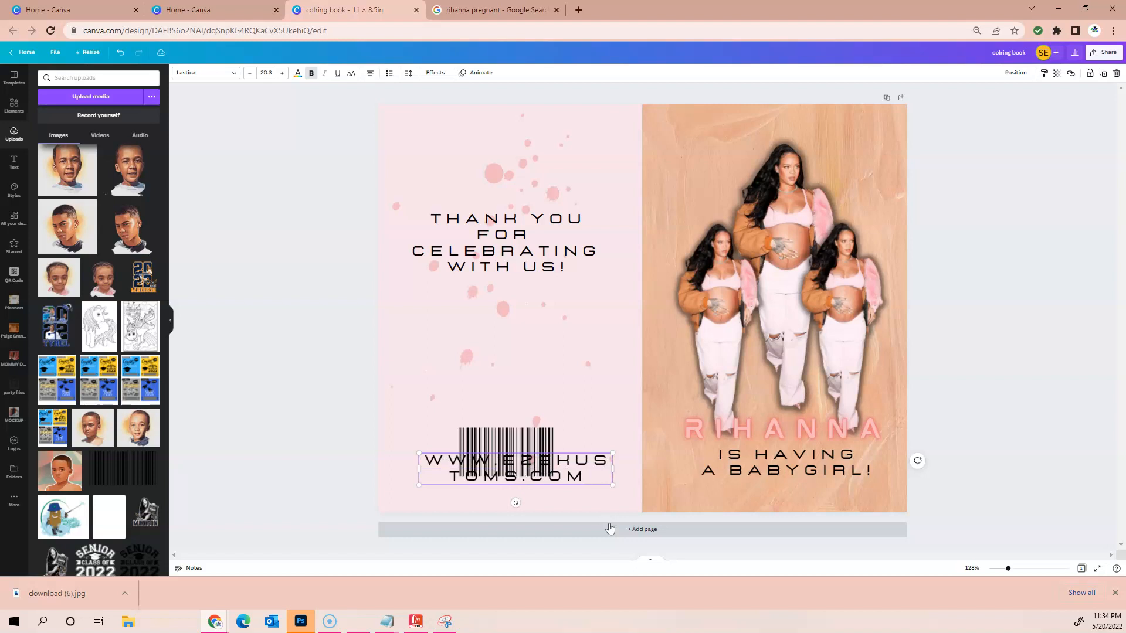
- Shrink the website address to one small line centred near the back cover's bottom edge, and move the barcode down just above it
{"action": "left_click", "coordinate": [596, 474]}
{"action": "left_click_drag", "start_coordinate": [612, 466], "coordinate": [511, 496]}
{"action": "left_click", "coordinate": [495, 467]}
{"action": "left_click_drag", "start_coordinate": [495, 423], "coordinate": [502, 443]}
{"action": "left_click", "coordinate": [251, 392]}
{"action": "left_click", "coordinate": [481, 255]}
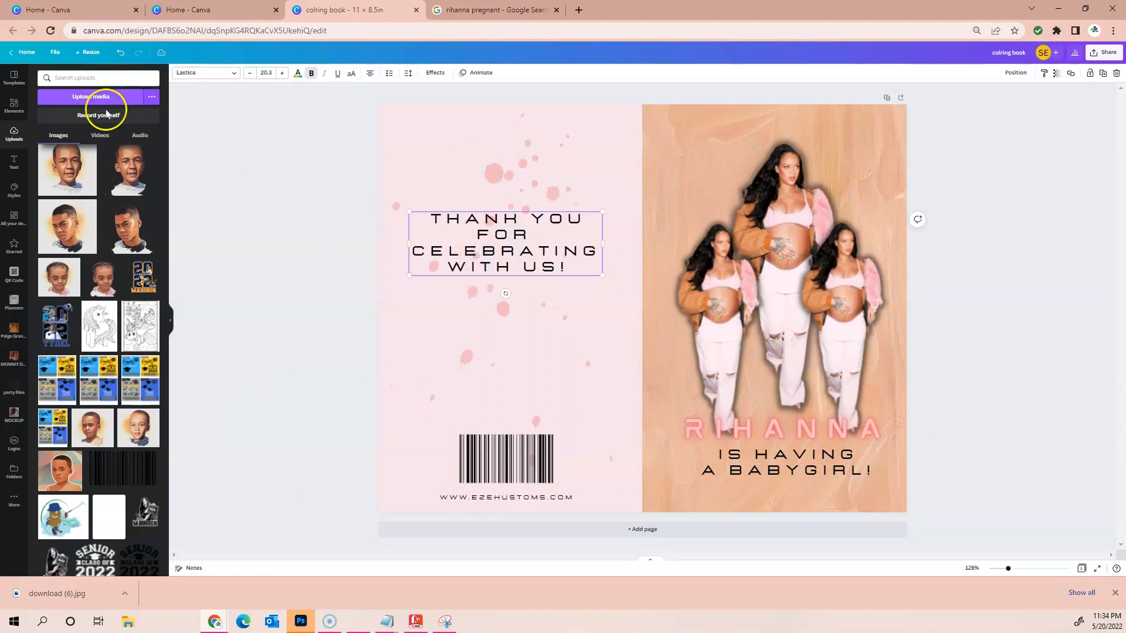
{"action": "left_click", "coordinate": [718, 287]}
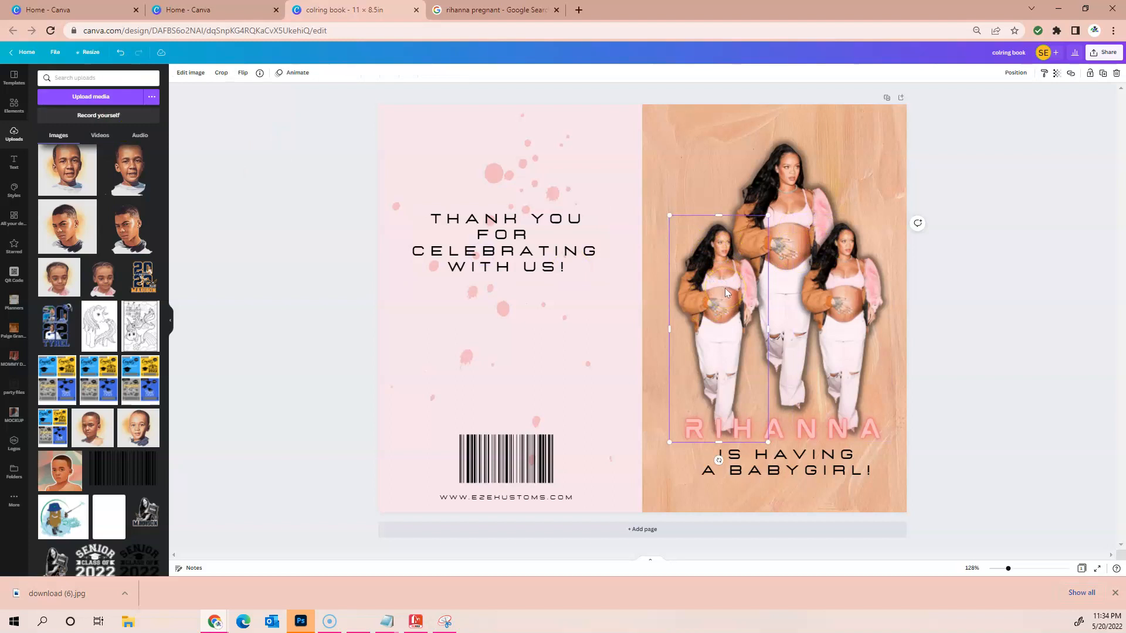
- Duplicate the smaller pregnant figure from the front cover onto the back cover and enlarge it to nearly the cover's full height
{"action": "key", "text": "ctrl+d"}
{"action": "left_click_drag", "start_coordinate": [724, 287], "coordinate": [452, 248]}
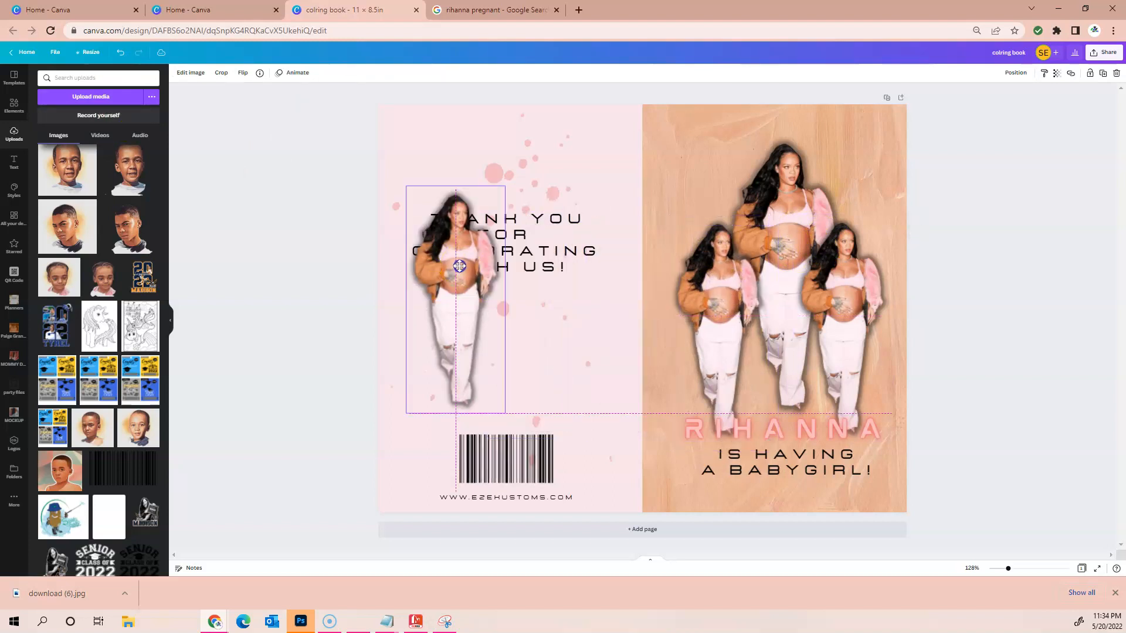
{"action": "left_click_drag", "start_coordinate": [505, 186], "coordinate": [631, 93]}
{"action": "left_click_drag", "start_coordinate": [455, 198], "coordinate": [471, 273]}
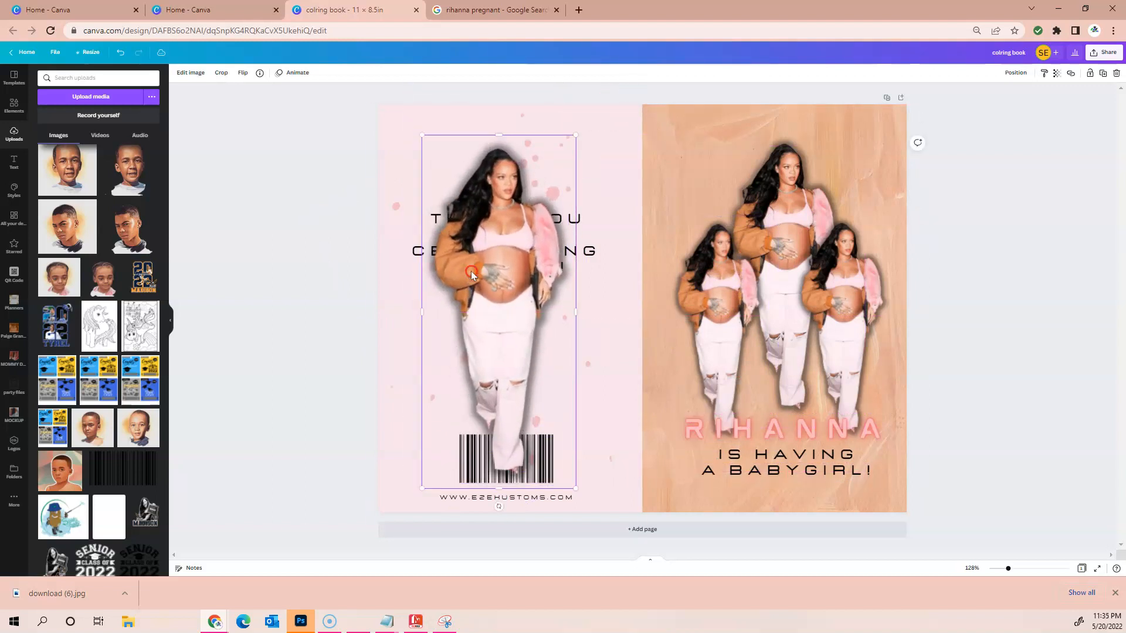
- Layer the enlarged figure behind the thank-you text and barcode, and move the thank-you text down over the figure's legs
{"action": "right_click", "coordinate": [472, 272]}
{"action": "left_click", "coordinate": [510, 358]}
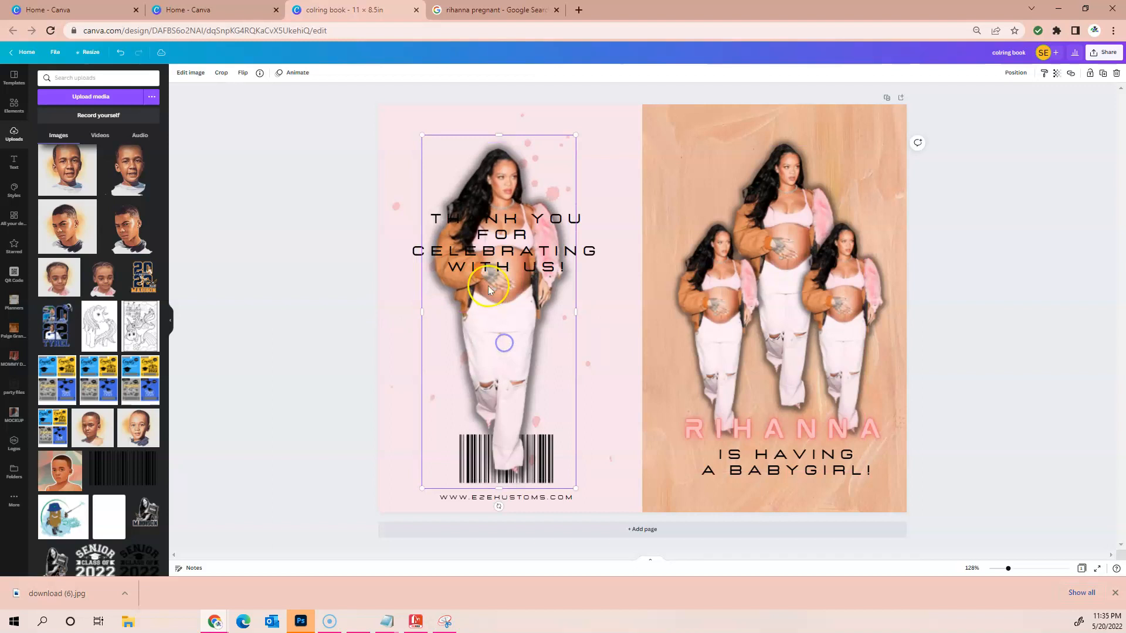
{"action": "right_click", "coordinate": [508, 339]}
{"action": "left_click", "coordinate": [531, 402]}
{"action": "left_click_drag", "start_coordinate": [504, 228], "coordinate": [504, 332]}
{"action": "left_click_drag", "start_coordinate": [501, 214], "coordinate": [505, 190]}
- Send the back cover figure behind the pink splatter and set its transparency to 60
{"action": "right_click", "coordinate": [505, 189]}
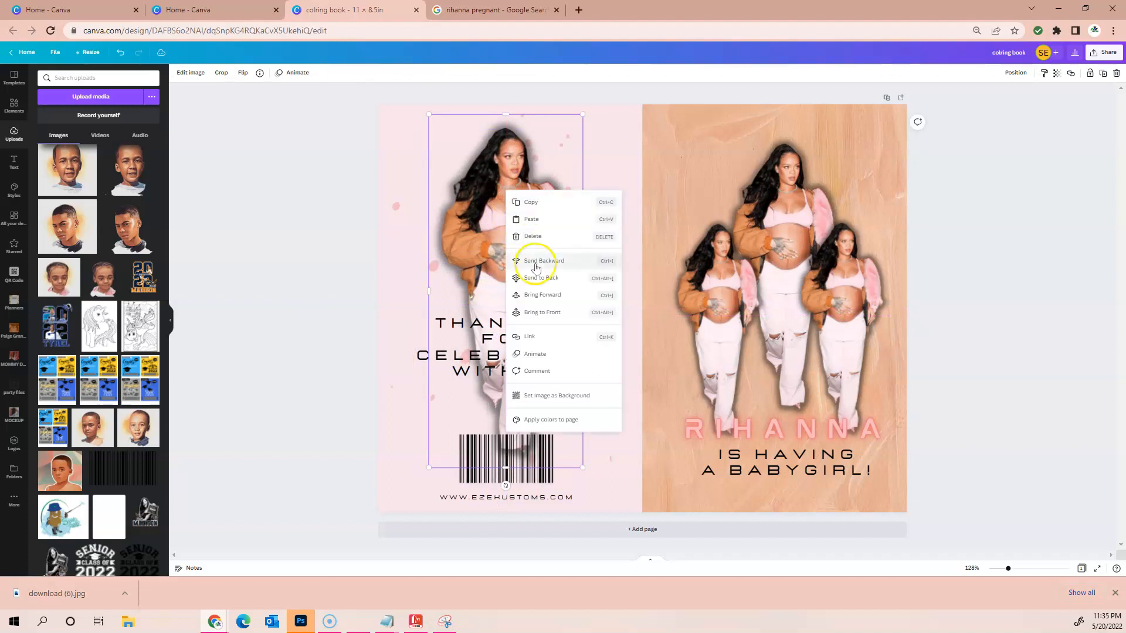
{"action": "left_click", "coordinate": [534, 256]}
{"action": "left_click_drag", "start_coordinate": [526, 260], "coordinate": [528, 258]}
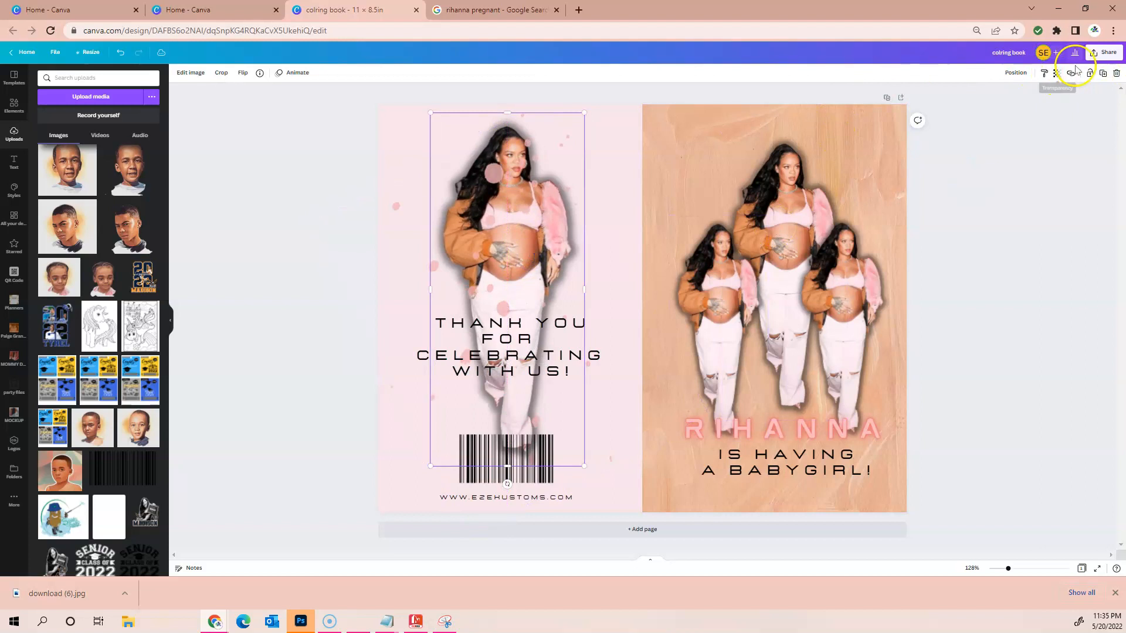
{"action": "left_click", "coordinate": [1059, 74]}
{"action": "left_click_drag", "start_coordinate": [1056, 111], "coordinate": [1029, 112]}
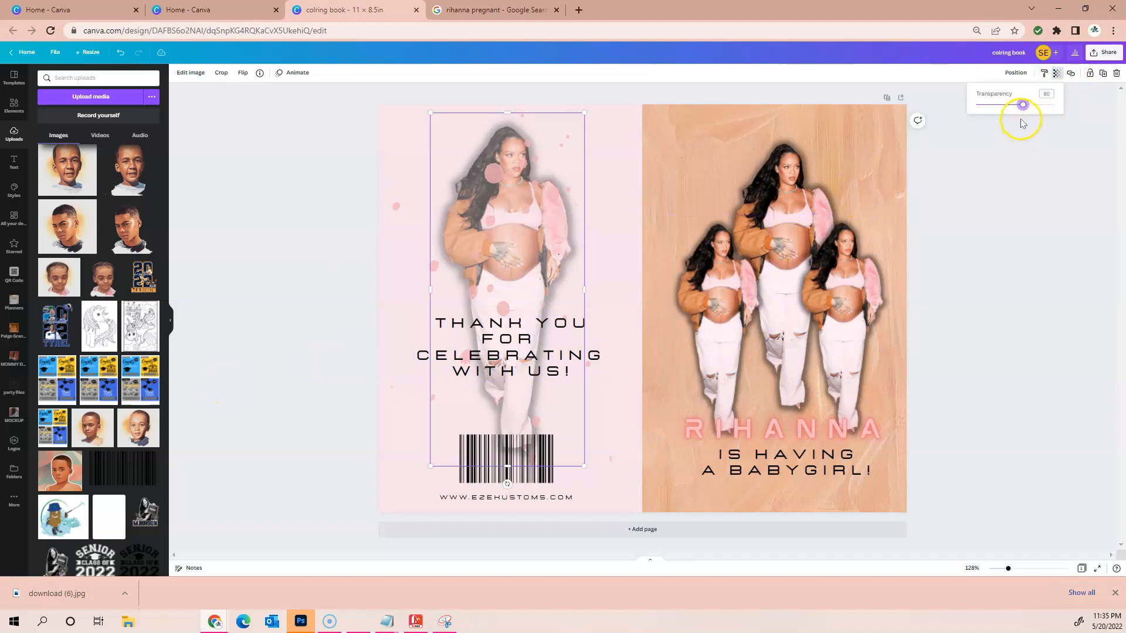
{"action": "left_click", "coordinate": [1013, 262]}
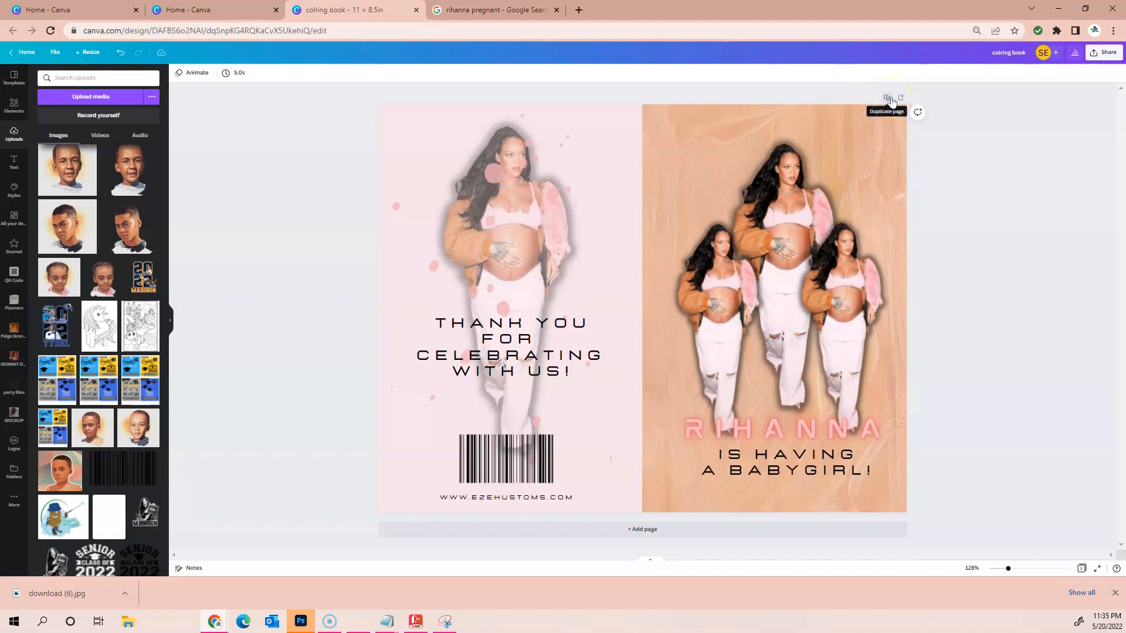
- Add a blank second page after the cover
{"action": "left_click", "coordinate": [670, 533]}
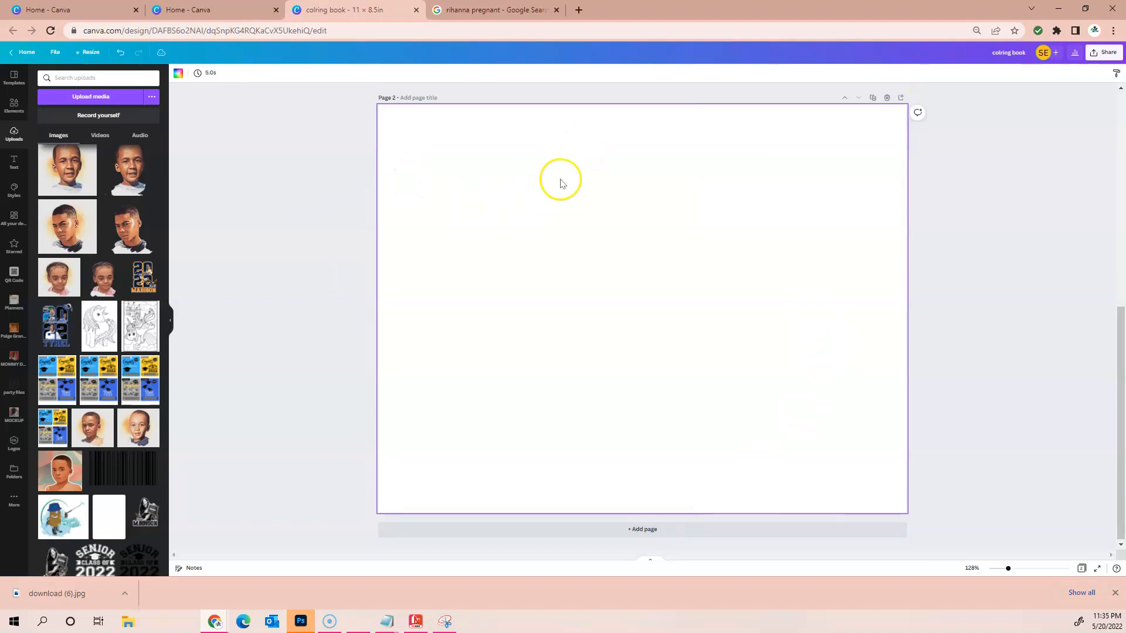
{"action": "left_click", "coordinate": [490, 10]}
{"action": "left_click", "coordinate": [475, 31]}
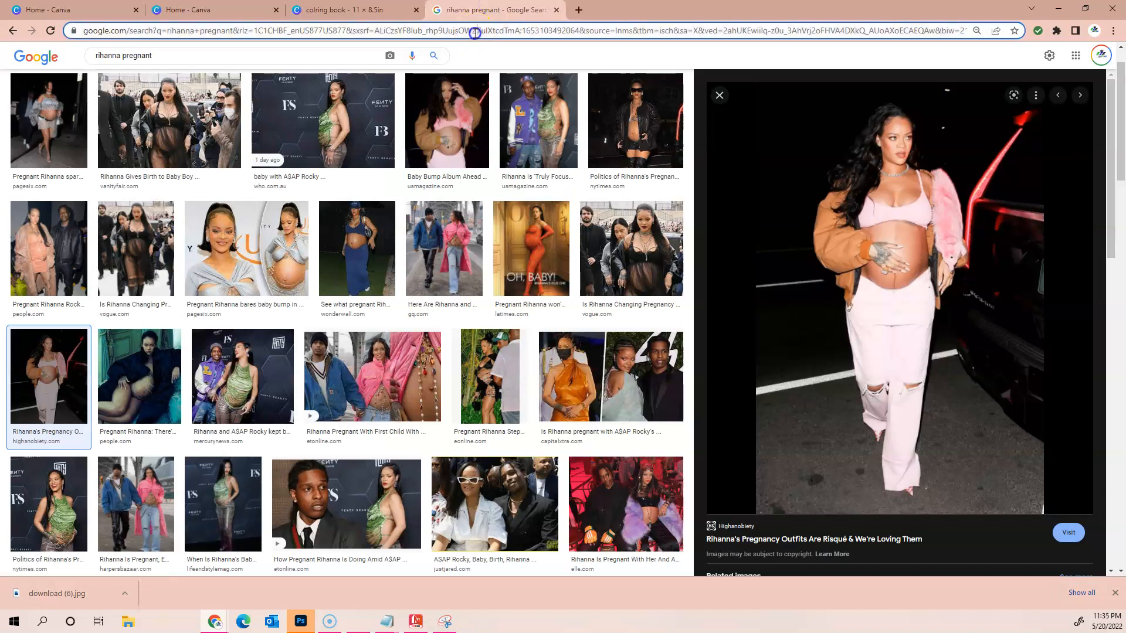
{"action": "left_click", "coordinate": [357, 9]}
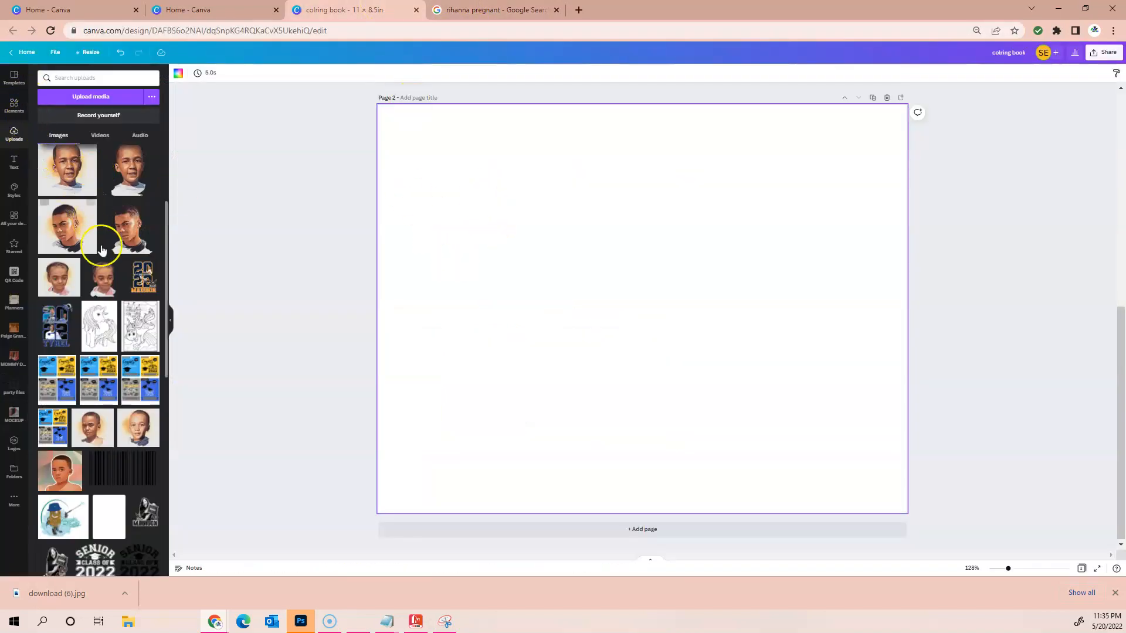
- Place the uploaded unicorn line drawing on the right half of page 2 and enlarge it slightly
{"action": "left_click", "coordinate": [106, 335]}
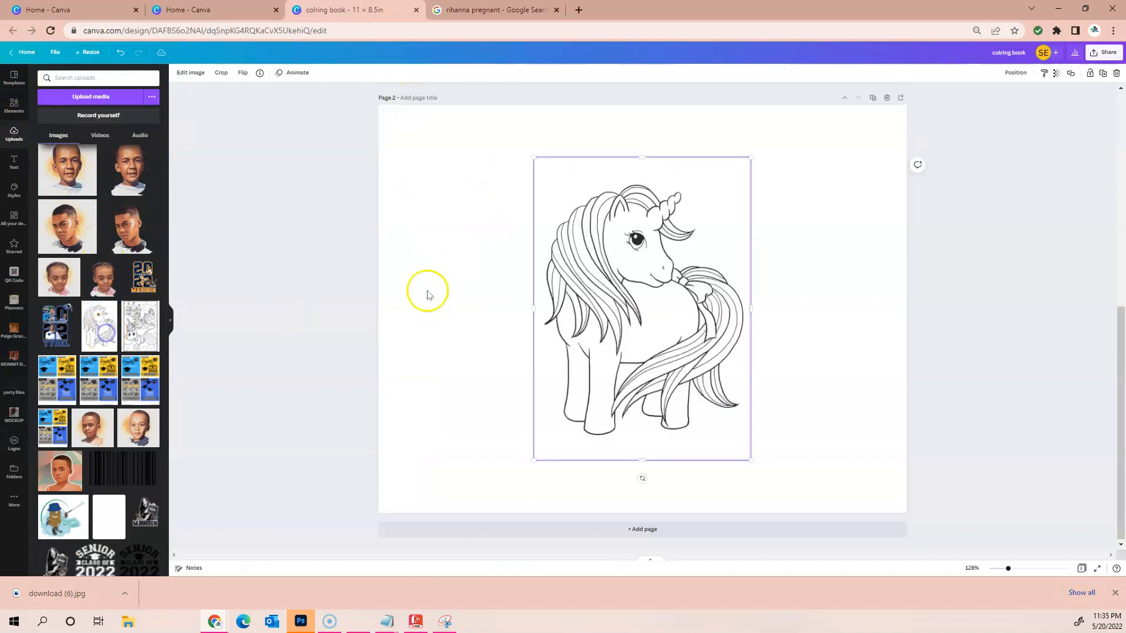
{"action": "left_click_drag", "start_coordinate": [648, 294], "coordinate": [783, 279]}
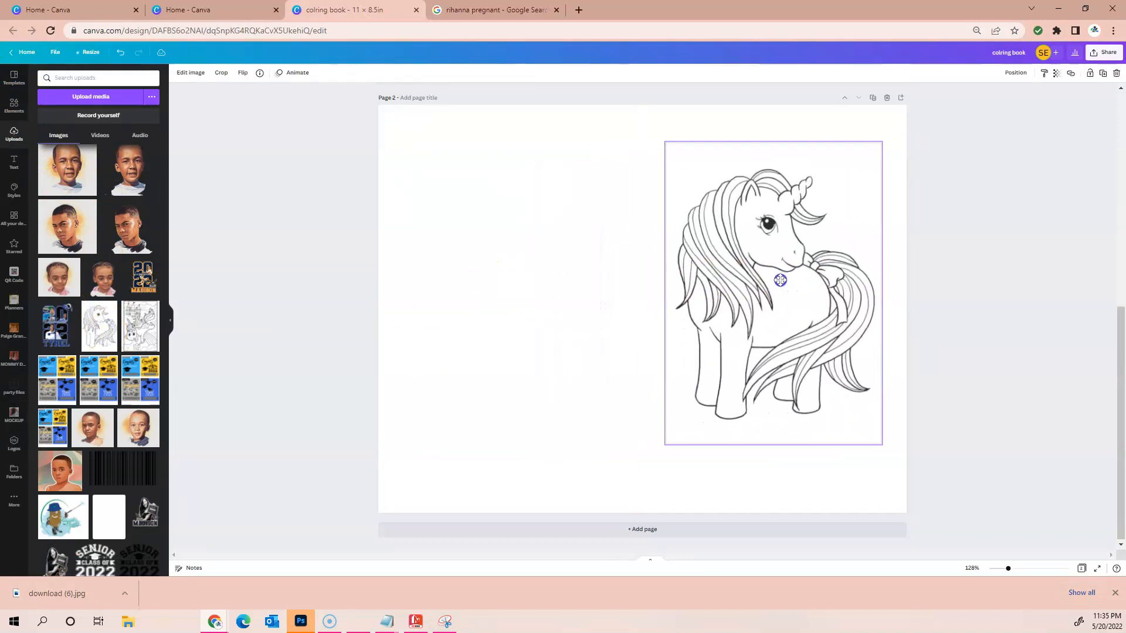
{"action": "left_click_drag", "start_coordinate": [665, 447], "coordinate": [661, 463]}
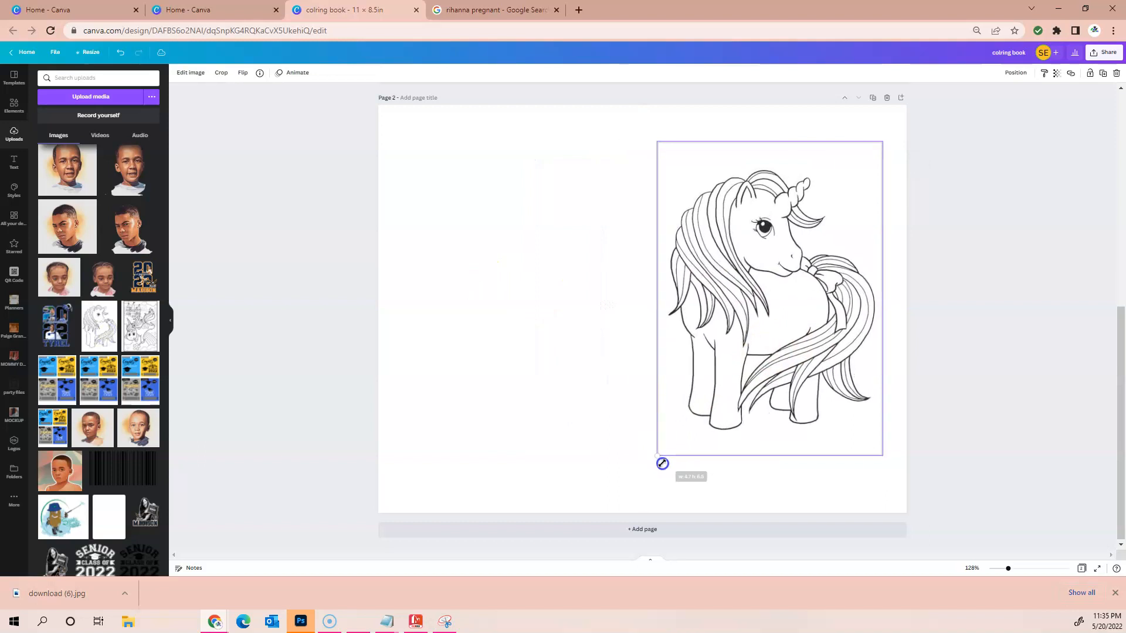
{"action": "left_click_drag", "start_coordinate": [744, 344], "coordinate": [747, 348]}
{"action": "left_click_drag", "start_coordinate": [750, 348], "coordinate": [781, 340]}
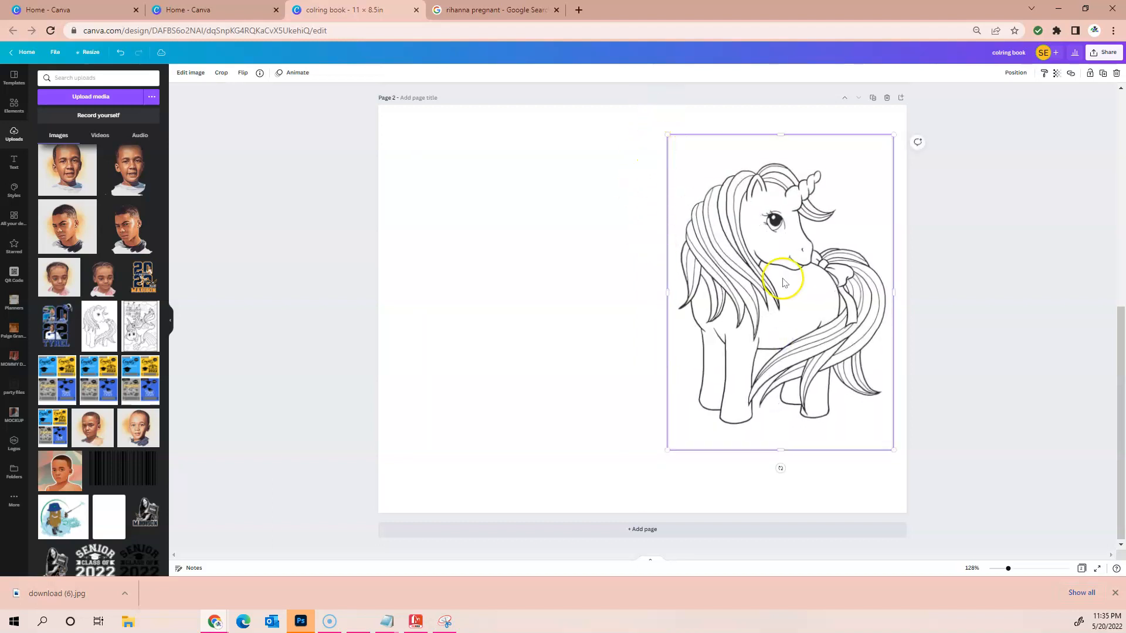
- Add a heading reading "IT'S A GIRL!" centred beneath the unicorn
{"action": "left_click", "coordinate": [14, 163]}
{"action": "left_click", "coordinate": [79, 119]}
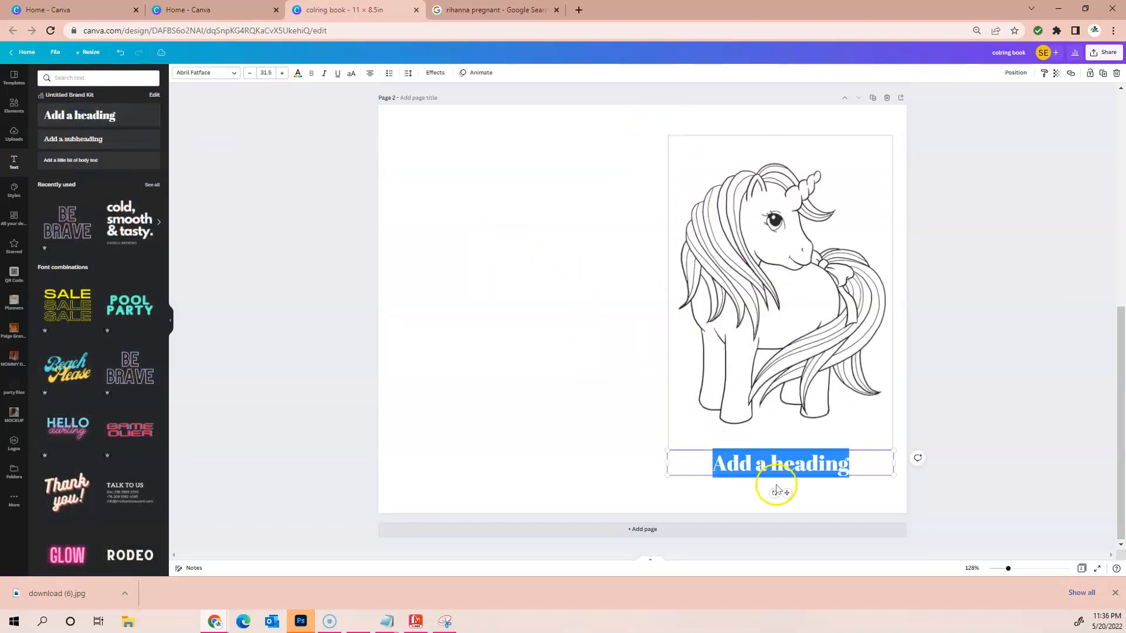
{"action": "key", "text": "BackSpace"}
{"action": "type", "text": "IT'S A GIRL!"}
{"action": "left_click", "coordinate": [740, 501]}
- Remove the background from the unicorn drawing
{"action": "left_click", "coordinate": [823, 388]}
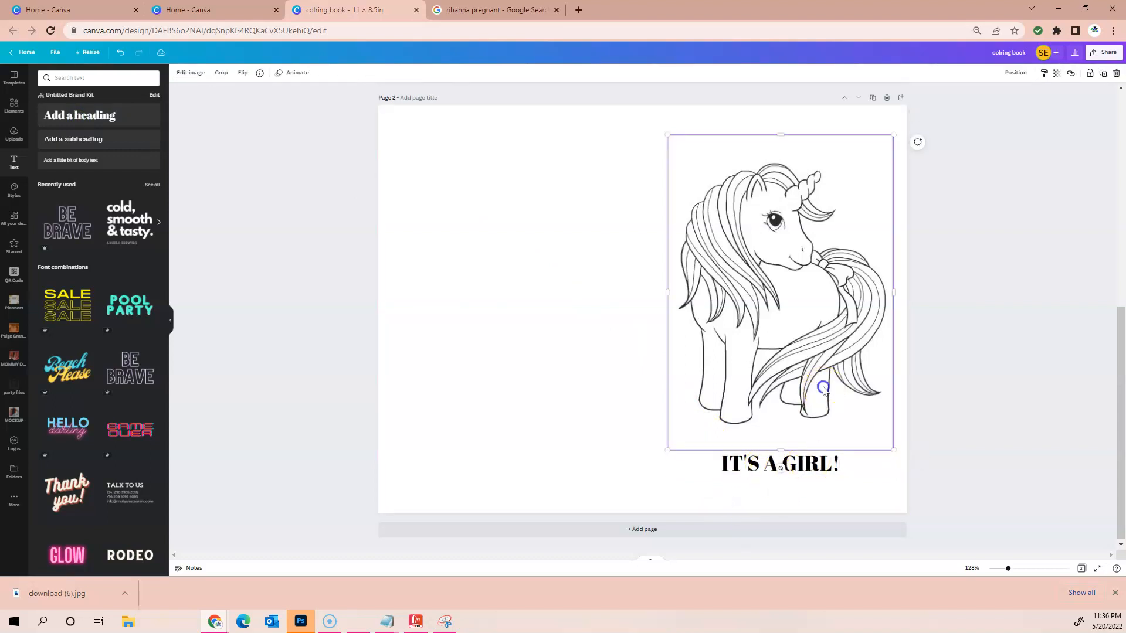
{"action": "left_click", "coordinate": [190, 72]}
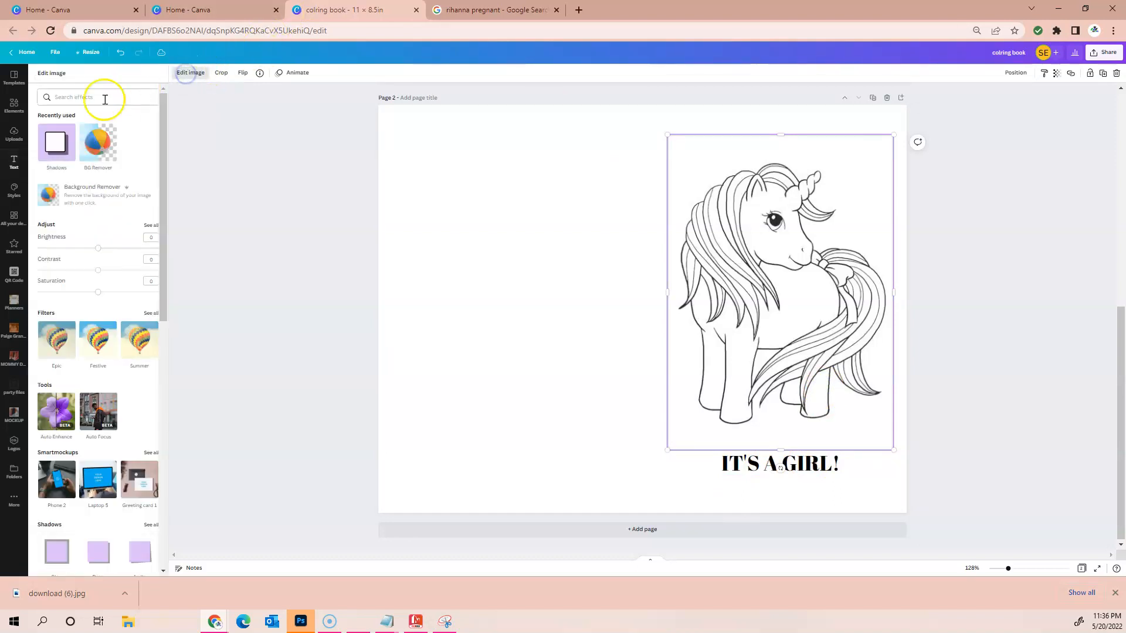
{"action": "left_click", "coordinate": [96, 151]}
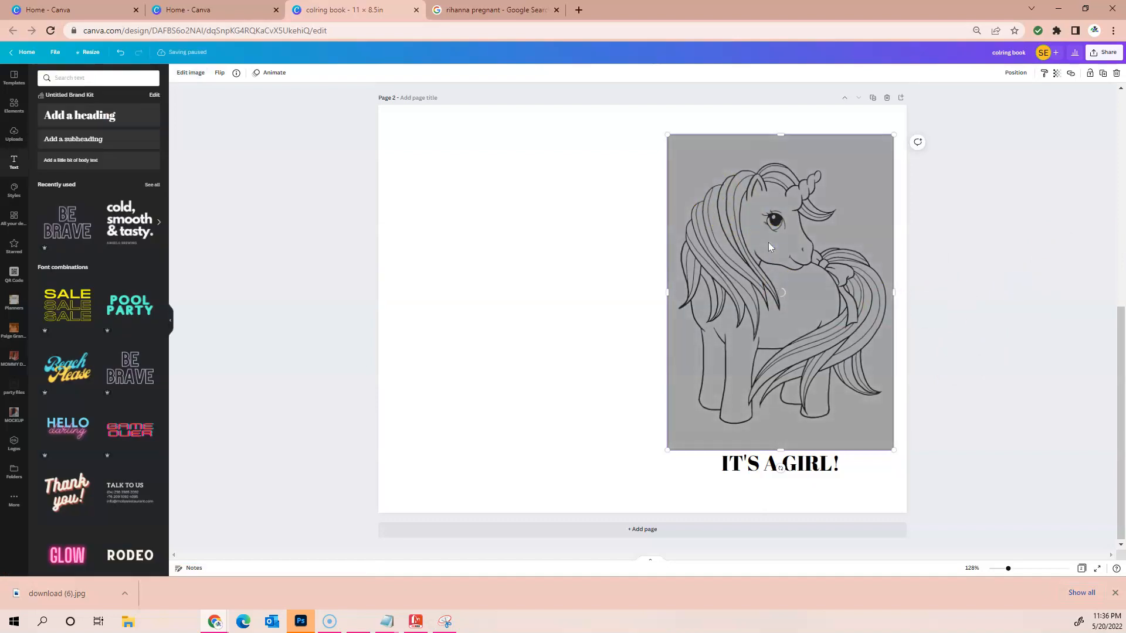
{"action": "left_click", "coordinate": [1016, 248]}
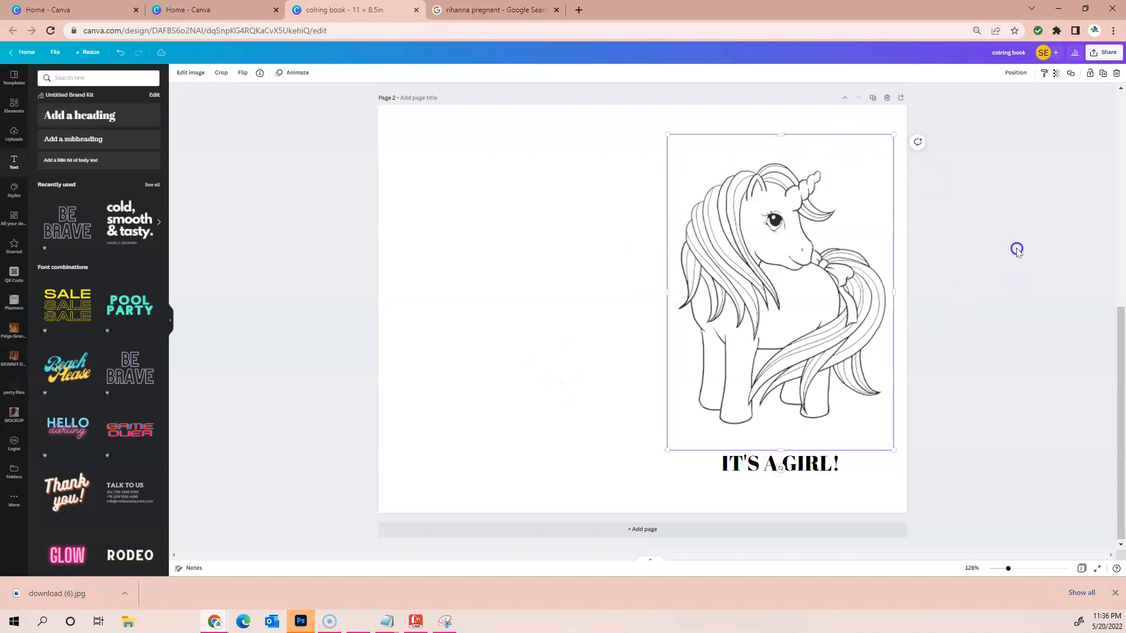
- Colour the "IT'S A GIRL!" heading hot pink using the Thwarted Summer Shower palette
{"action": "left_click", "coordinate": [830, 458]}
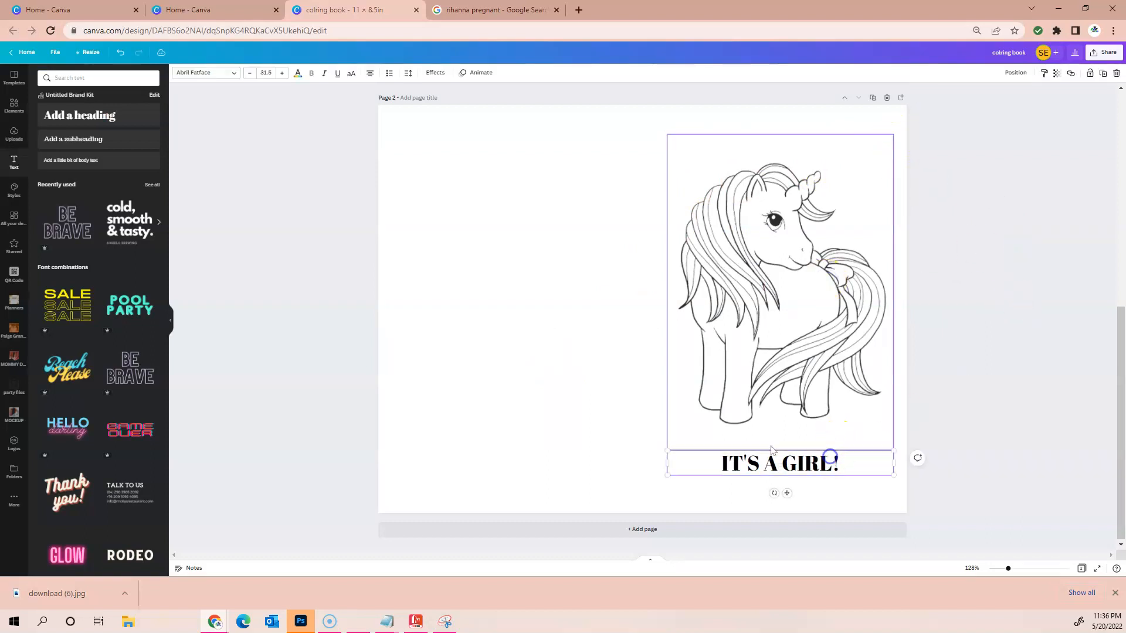
{"action": "left_click", "coordinate": [298, 73]}
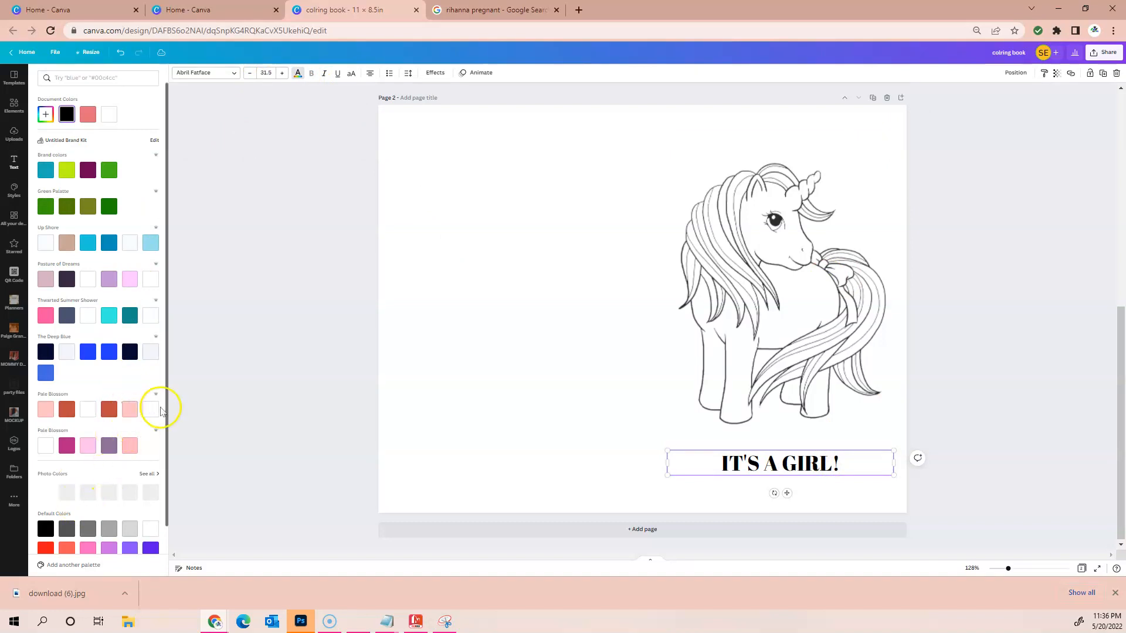
{"action": "left_click_drag", "start_coordinate": [166, 391], "coordinate": [176, 455]}
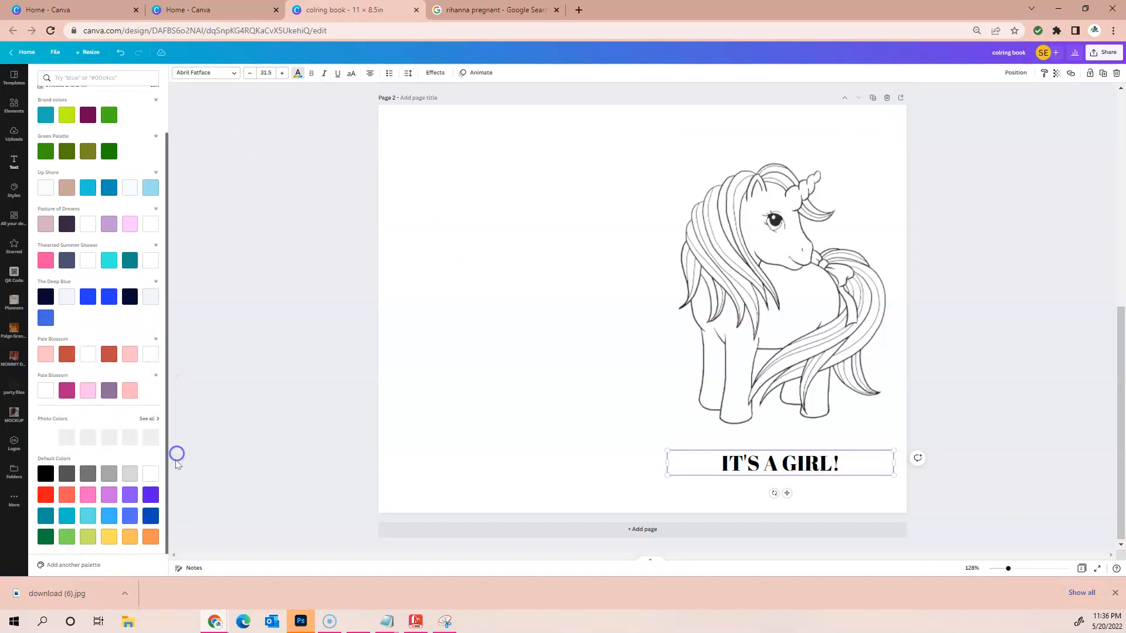
{"action": "left_click", "coordinate": [130, 358]}
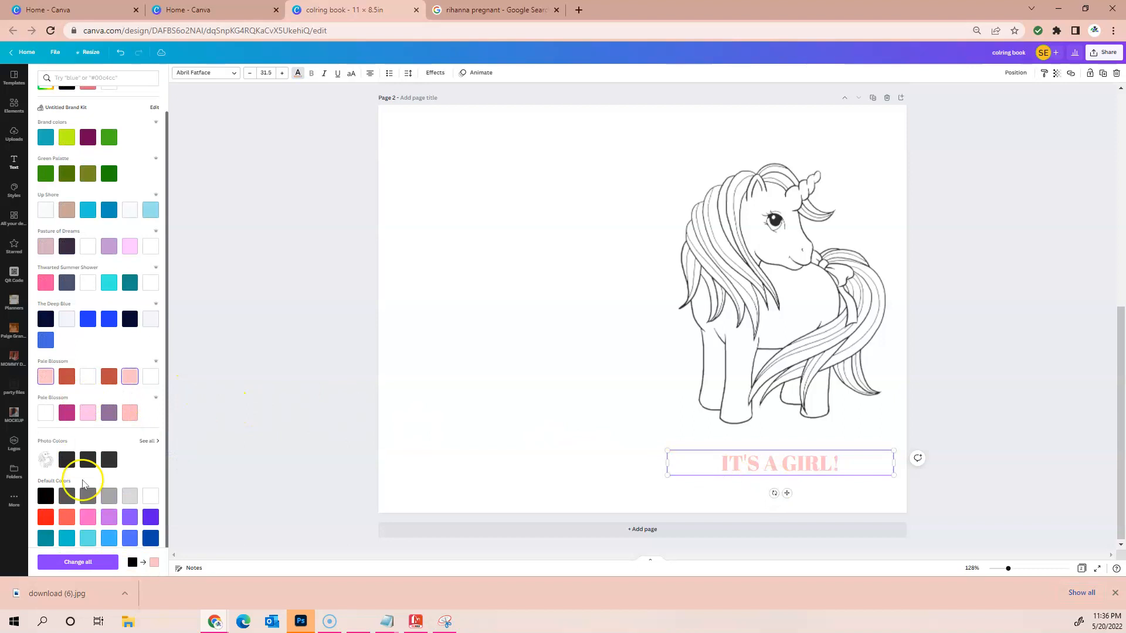
{"action": "left_click", "coordinate": [46, 283]}
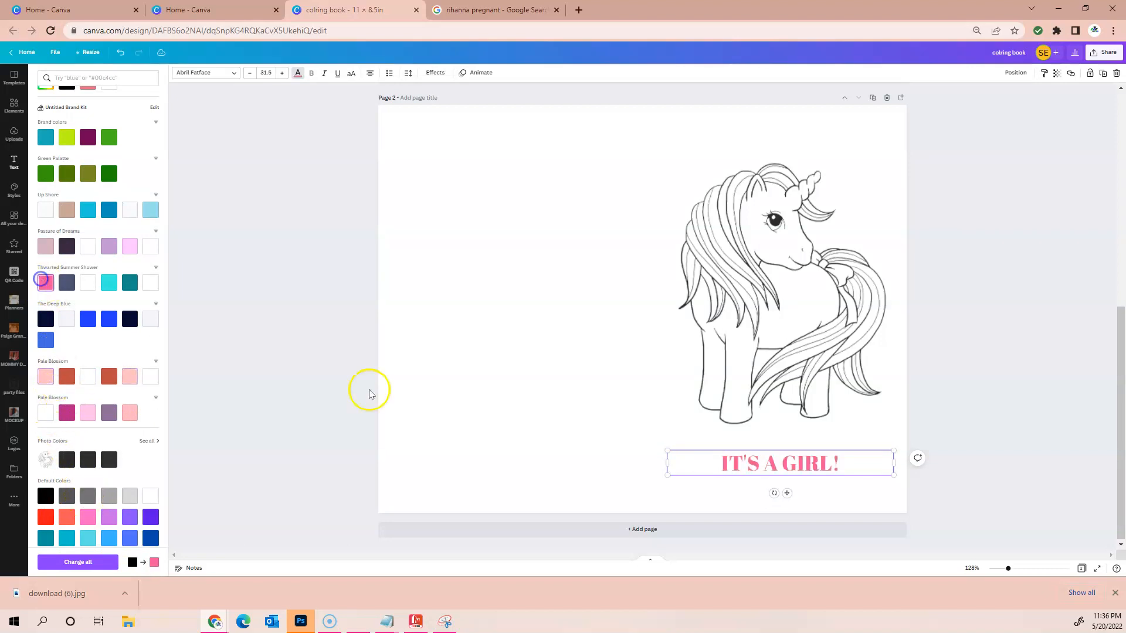
{"action": "left_click", "coordinate": [996, 477]}
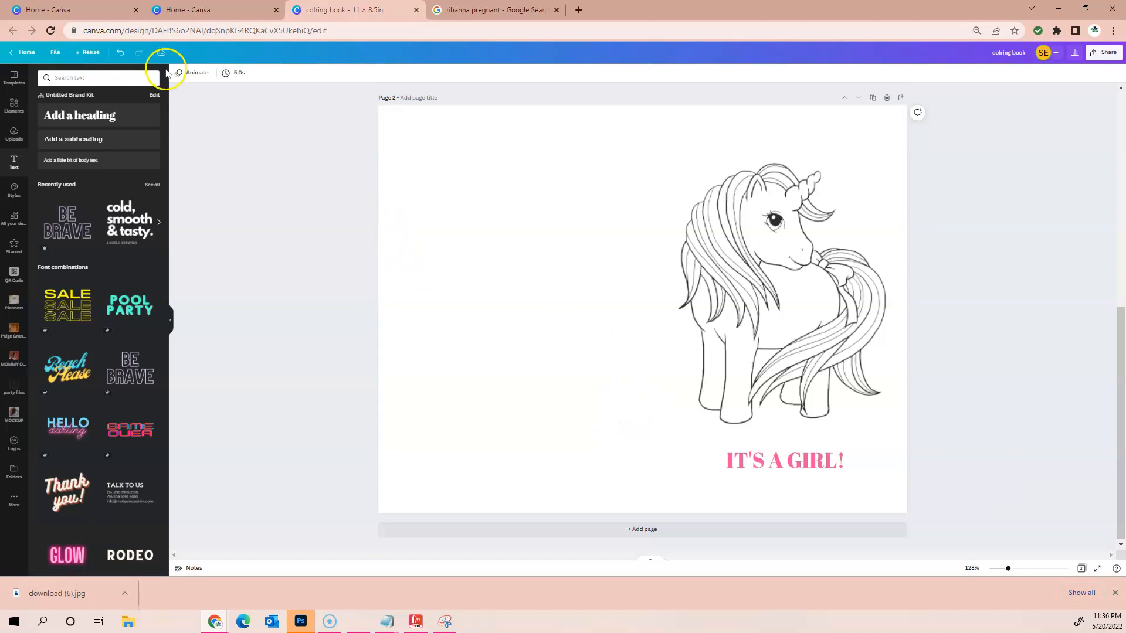
- Add another heading at the upper edge of page 2's left half and colour it black
{"action": "left_click", "coordinate": [59, 114]}
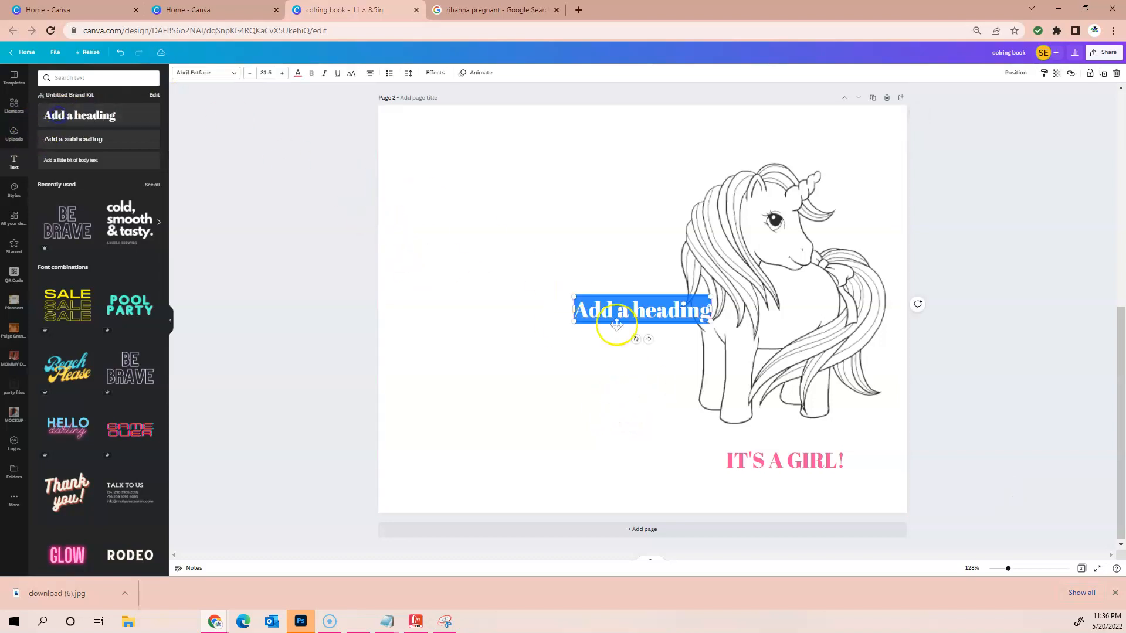
{"action": "left_click", "coordinate": [619, 288]}
{"action": "left_click_drag", "start_coordinate": [620, 302], "coordinate": [455, 145]}
{"action": "double_click", "coordinate": [455, 145]}
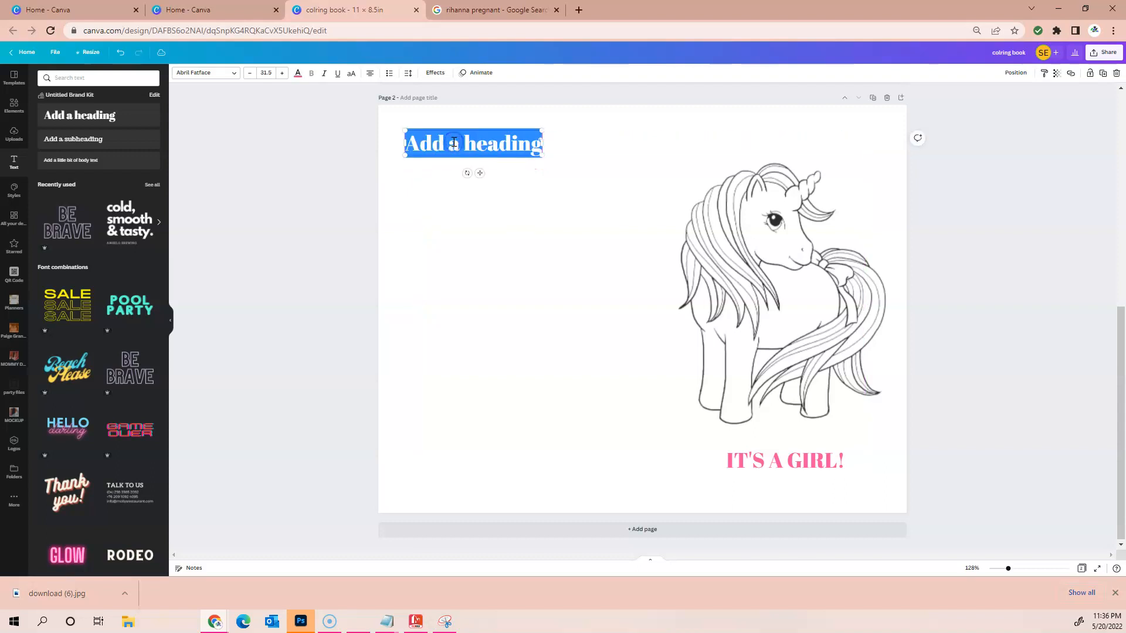
{"action": "left_click", "coordinate": [298, 73]}
{"action": "left_click", "coordinate": [65, 115]}
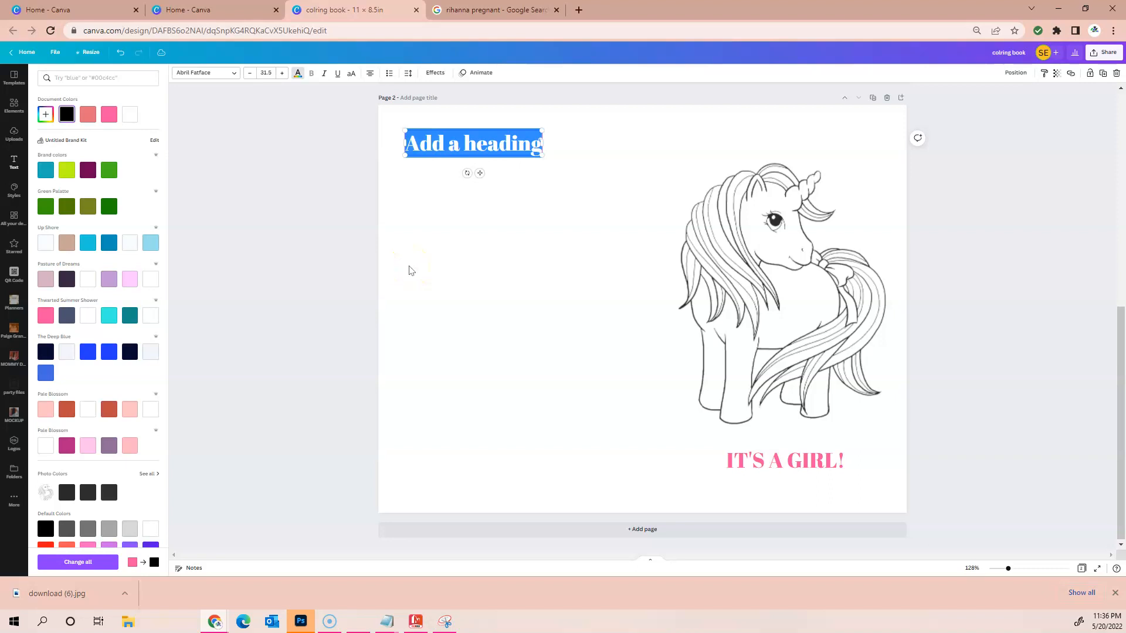
- Replace the new heading's placeholder with "What do you want to tell mommy?", broken into two lines after "want"
{"action": "type", "text": "Wha"}
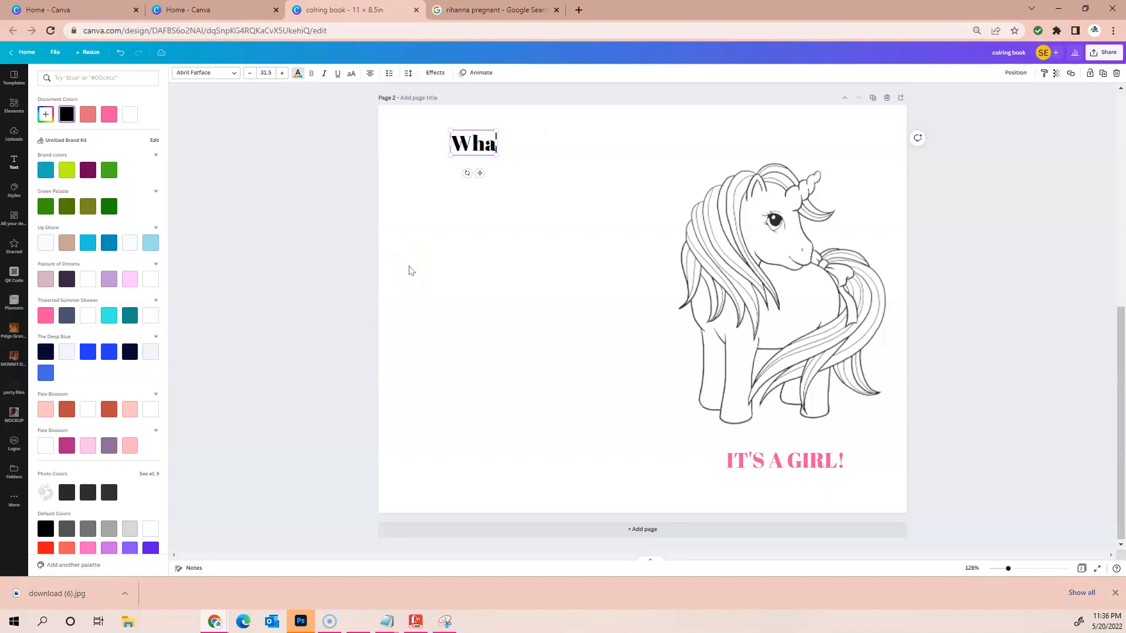
{"action": "type", "text": "t do you want"}
{"action": "key", "text": "Return"}
{"action": "type", "text": "to tell "}
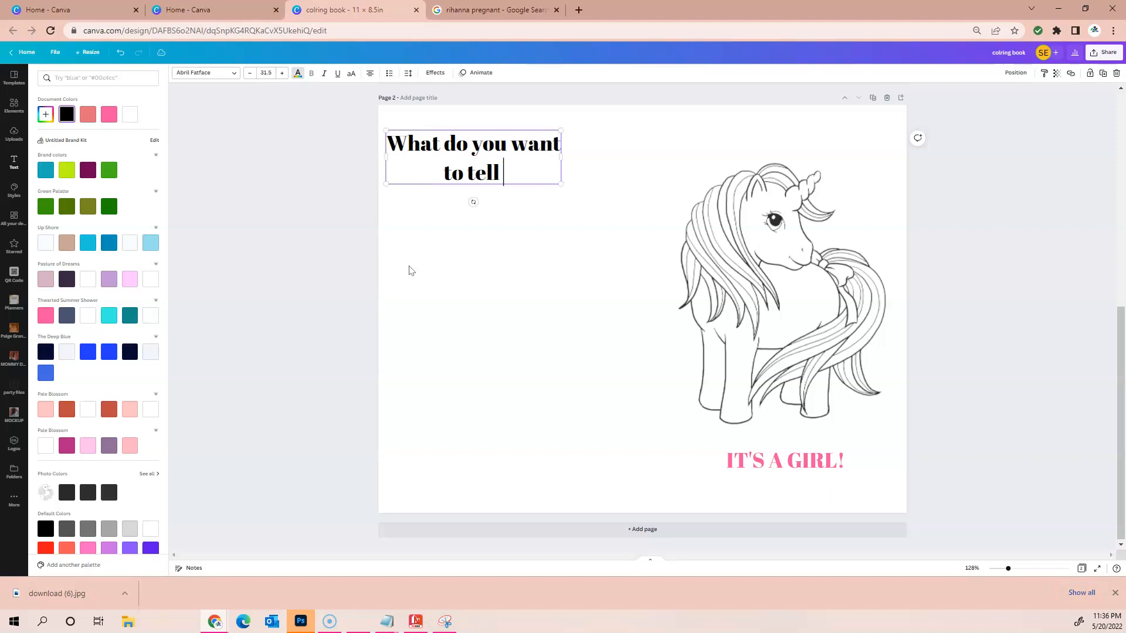
{"action": "type", "text": "mommy?"}
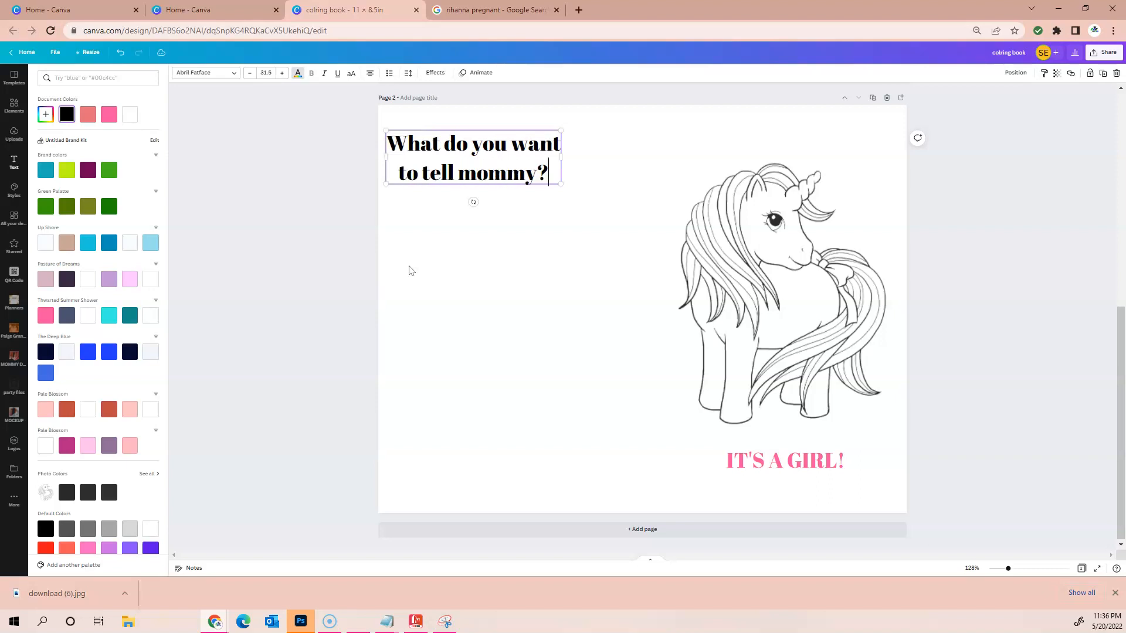
{"action": "key", "text": "Escape"}
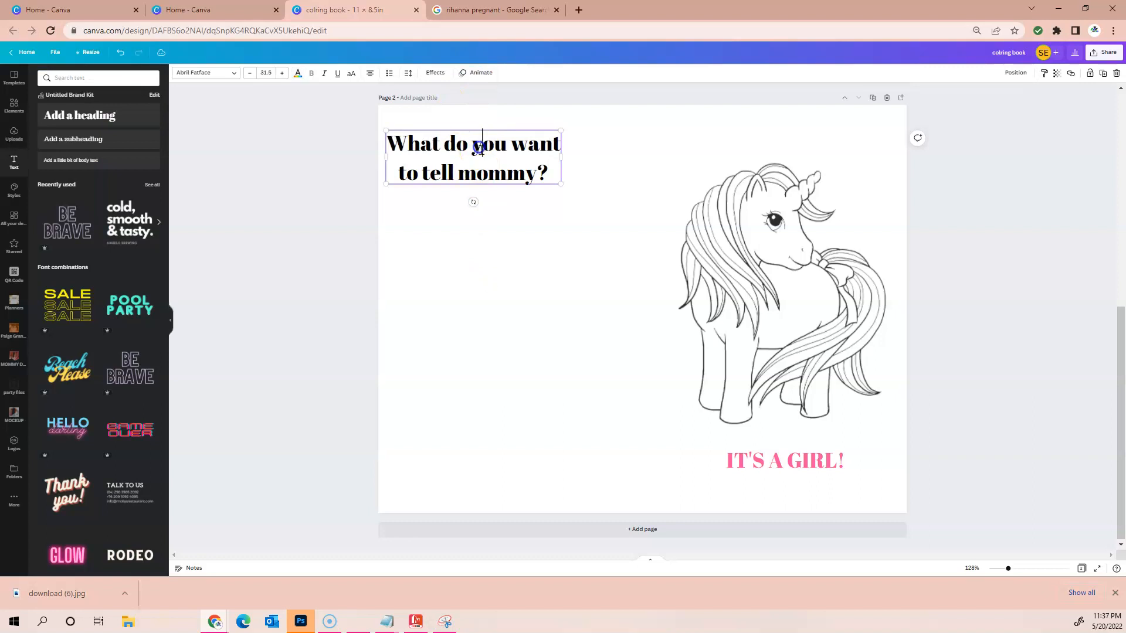
- Tighten the line spacing of the mommy question and move it nearer the middle of the page's left half
{"action": "left_click", "coordinate": [408, 73]}
{"action": "left_click_drag", "start_coordinate": [426, 107], "coordinate": [449, 128]}
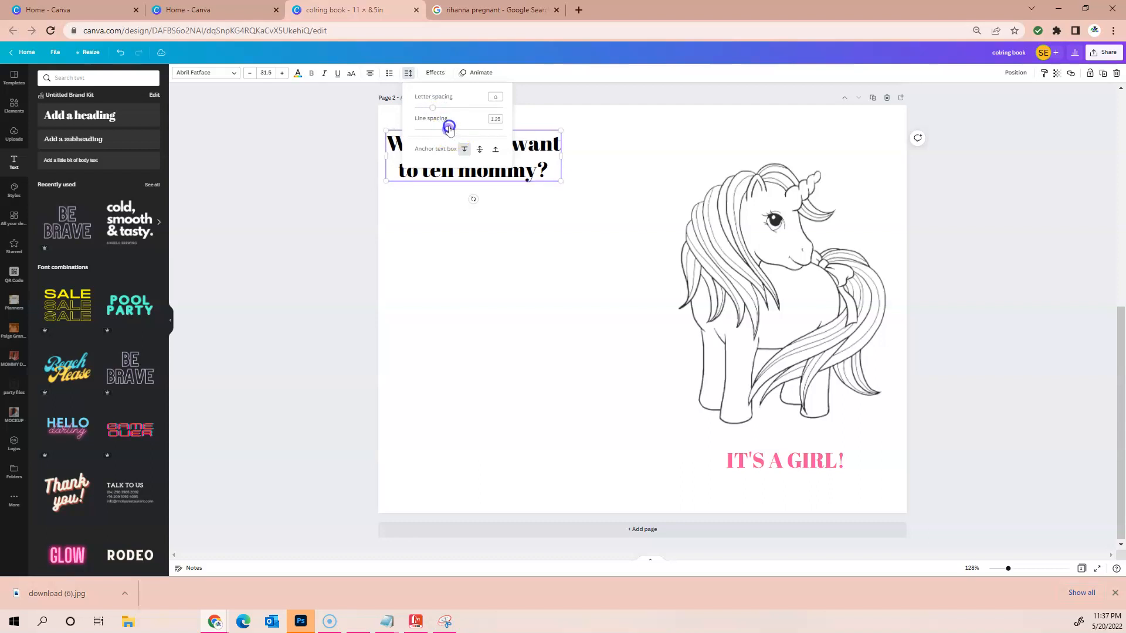
{"action": "left_click_drag", "start_coordinate": [471, 167], "coordinate": [502, 156]}
- Reduce the mommy question's font size to 18.5 and reposition it near the upper edge of the page's left half
{"action": "left_click", "coordinate": [255, 77]}
{"action": "left_click", "coordinate": [255, 77]}
{"action": "left_click", "coordinate": [254, 76]}
{"action": "left_click", "coordinate": [253, 77]}
{"action": "left_click", "coordinate": [254, 77]}
{"action": "left_click", "coordinate": [254, 77]}
{"action": "left_click", "coordinate": [253, 77]}
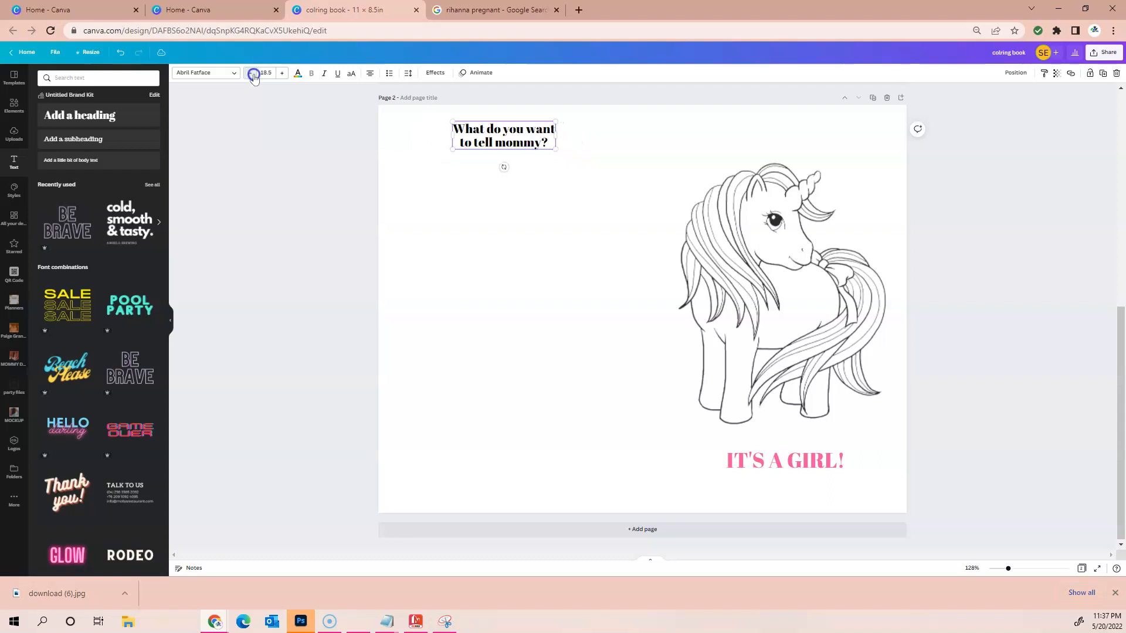
{"action": "left_click_drag", "start_coordinate": [476, 130], "coordinate": [500, 131]}
{"action": "left_click", "coordinate": [485, 188]}
{"action": "left_click", "coordinate": [485, 147]}
{"action": "left_click", "coordinate": [470, 216]}
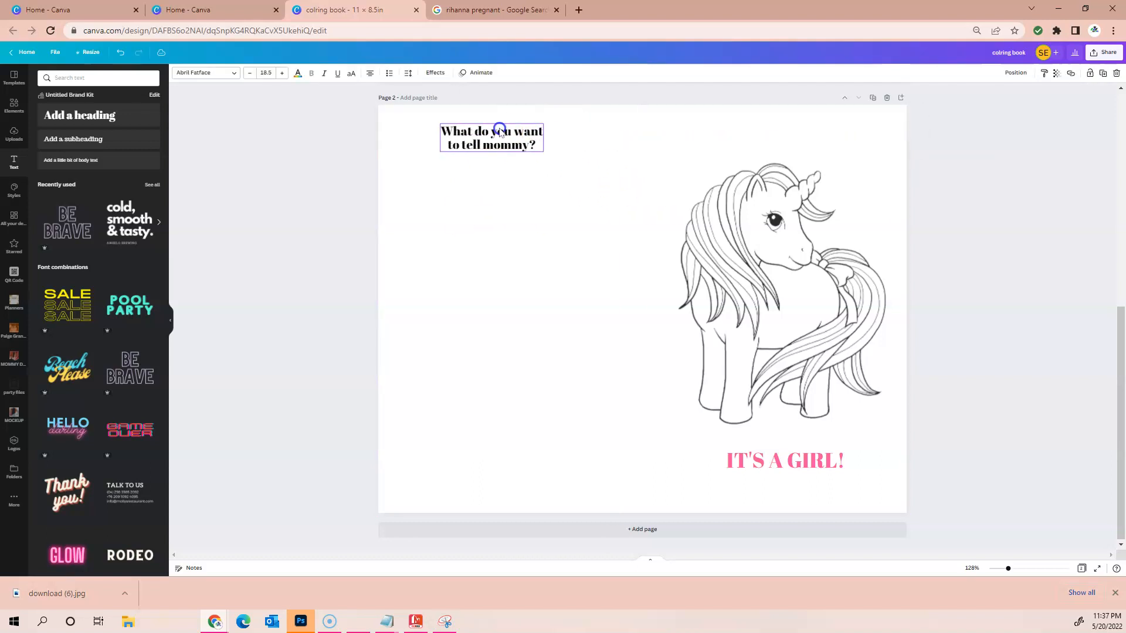
- Shift the mommy question slightly sideways to centre it near the upper edge of page 2's left half
{"action": "left_click", "coordinate": [499, 199]}
{"action": "left_click", "coordinate": [495, 138]}
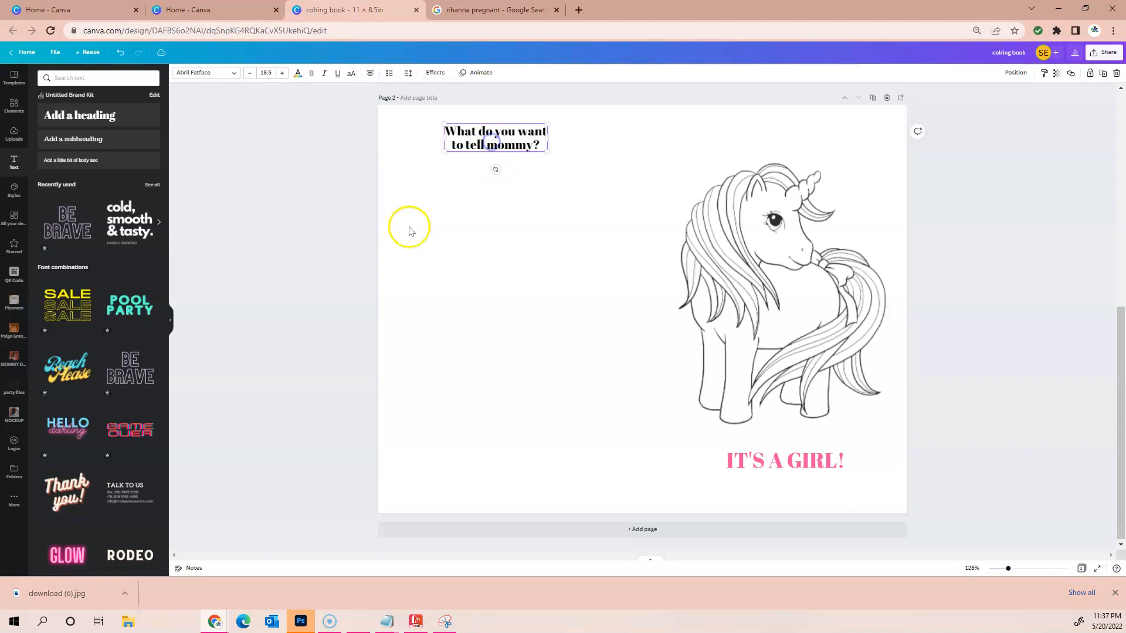
{"action": "left_click", "coordinate": [23, 112]}
{"action": "left_click", "coordinate": [107, 78]}
{"action": "double_click", "coordinate": [107, 79]}
{"action": "left_click", "coordinate": [112, 209]}
{"action": "left_click_drag", "start_coordinate": [612, 302], "coordinate": [525, 341]}
{"action": "key", "text": "Delete"}
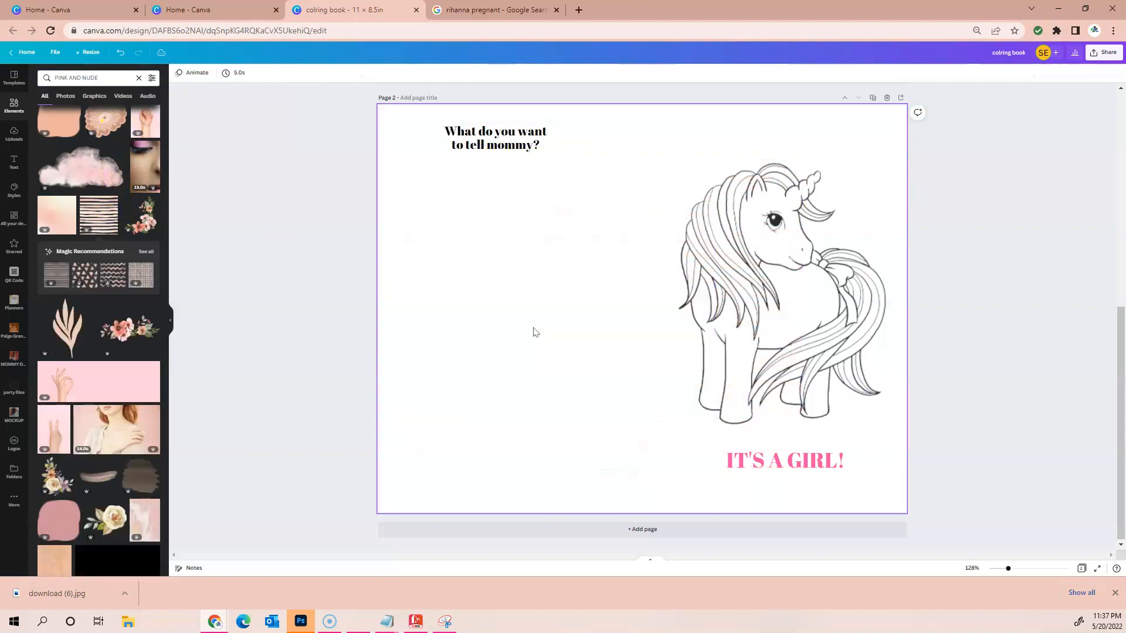
- Search the elements for "line" and add the plain solid line to page 2
{"action": "double_click", "coordinate": [118, 82]}
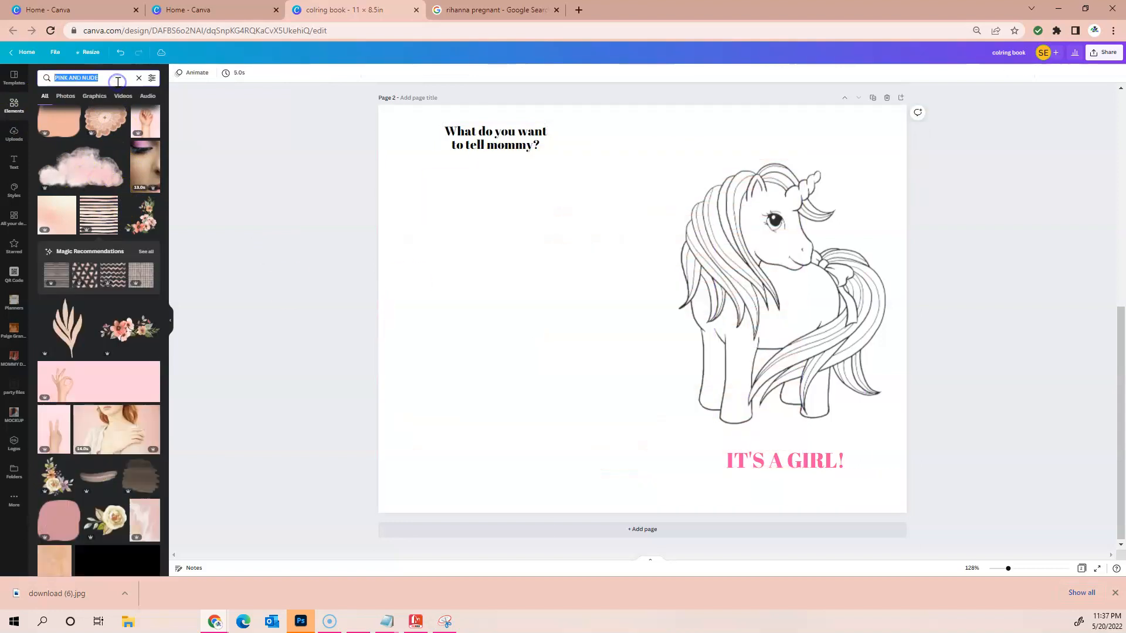
{"action": "key", "text": "BackSpace"}
{"action": "type", "text": "line"}
{"action": "key", "text": "Return"}
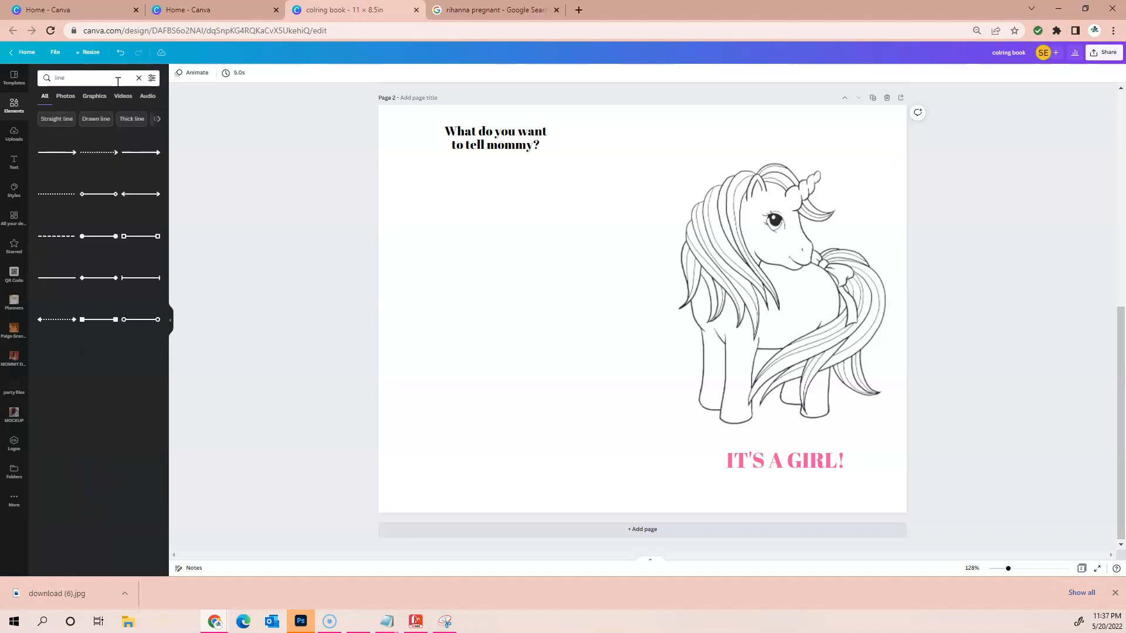
{"action": "left_click", "coordinate": [64, 278]}
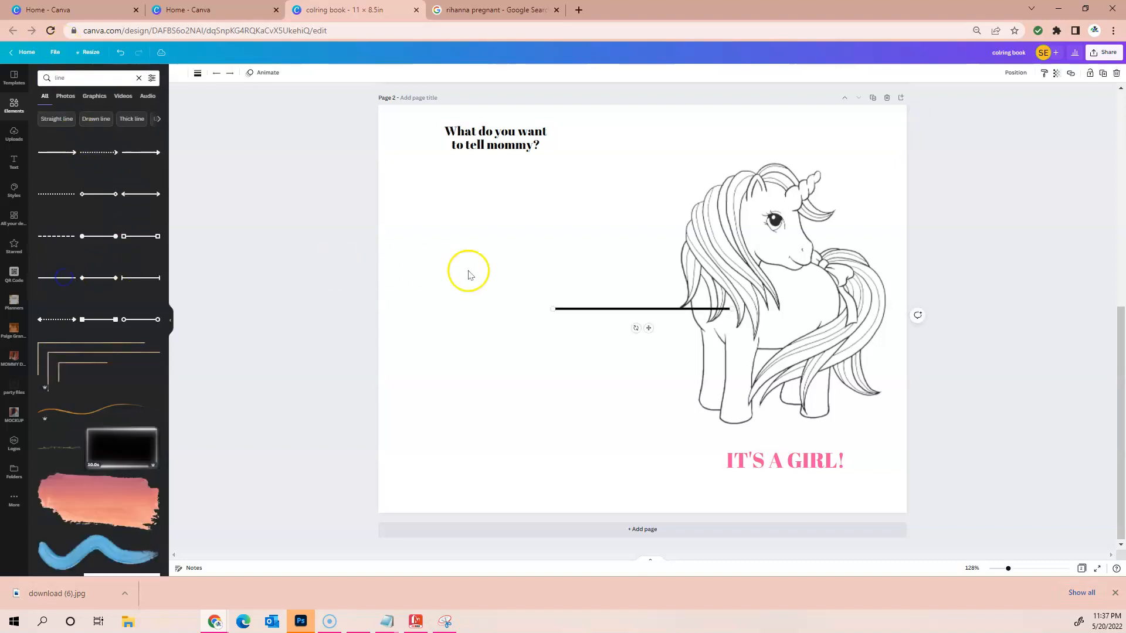
- Set the line's weight to 1, move it below the mommy question and lengthen it across the page's left half
{"action": "left_click", "coordinate": [198, 75]}
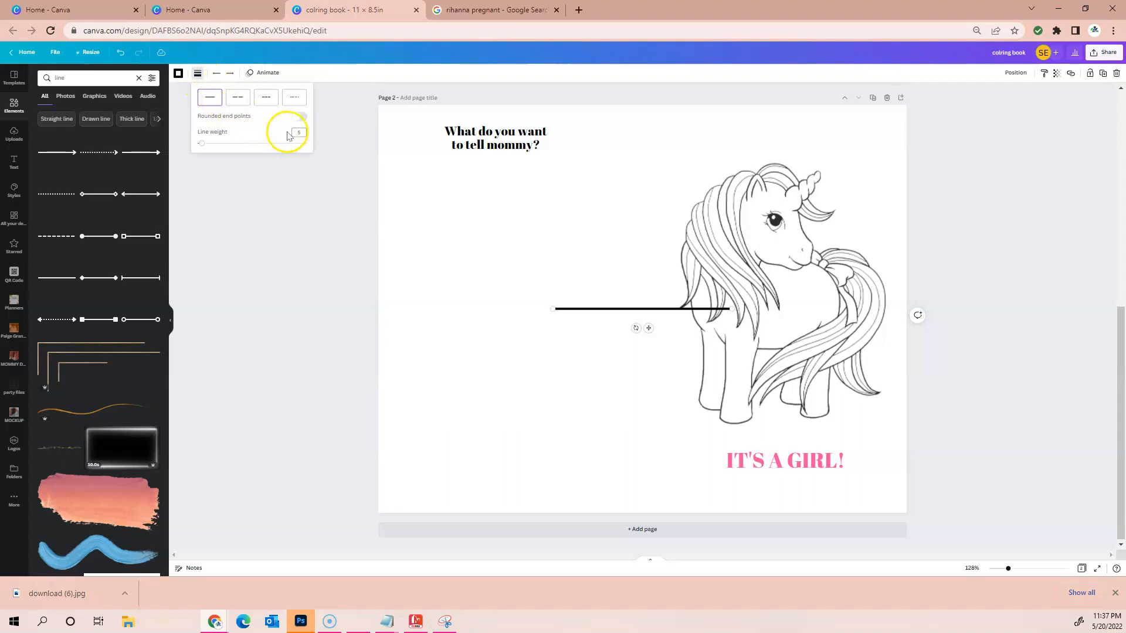
{"action": "type", "text": "1"}
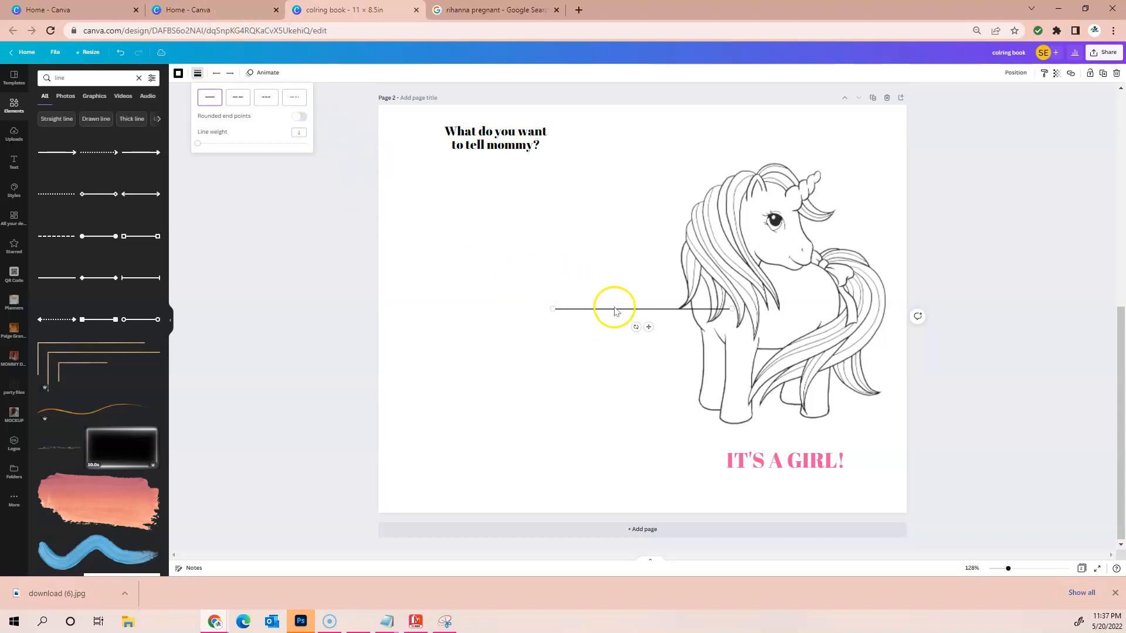
{"action": "left_click_drag", "start_coordinate": [617, 314], "coordinate": [495, 191]}
{"action": "mouse_move", "coordinate": [581, 191]}
{"action": "left_mouse_down"}
{"action": "mouse_move", "coordinate": [604, 188]}
{"action": "mouse_move", "coordinate": [551, 184]}
{"action": "mouse_move", "coordinate": [602, 184]}
{"action": "left_mouse_up"}
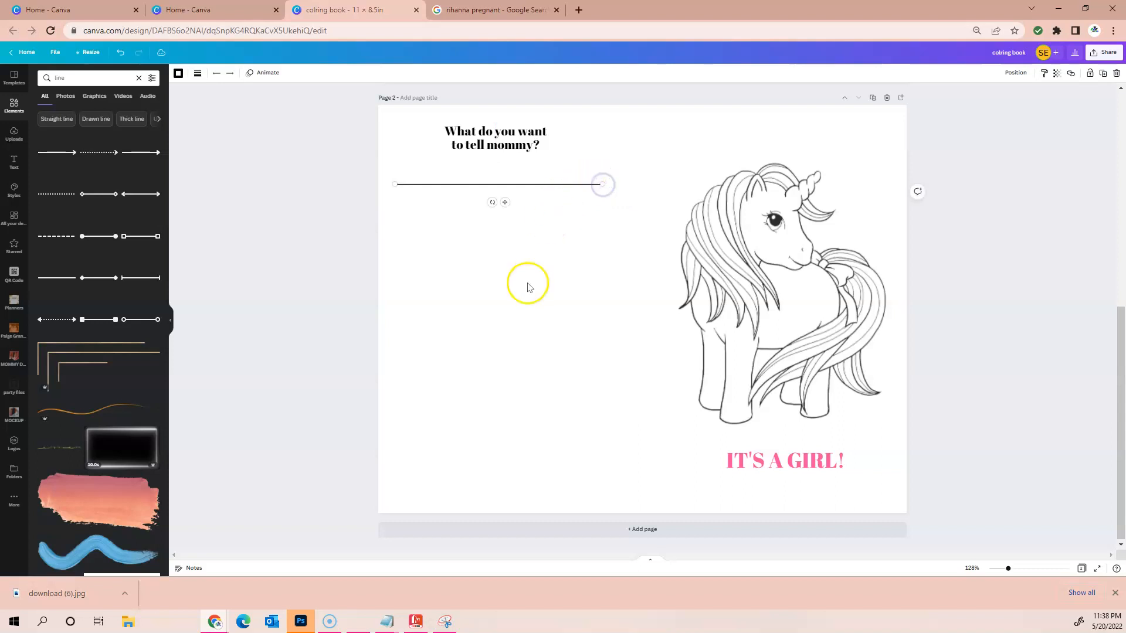
- Duplicate the line five times, aligning the copies in evenly spaced rows beneath it
{"action": "key", "text": "ctrl+d"}
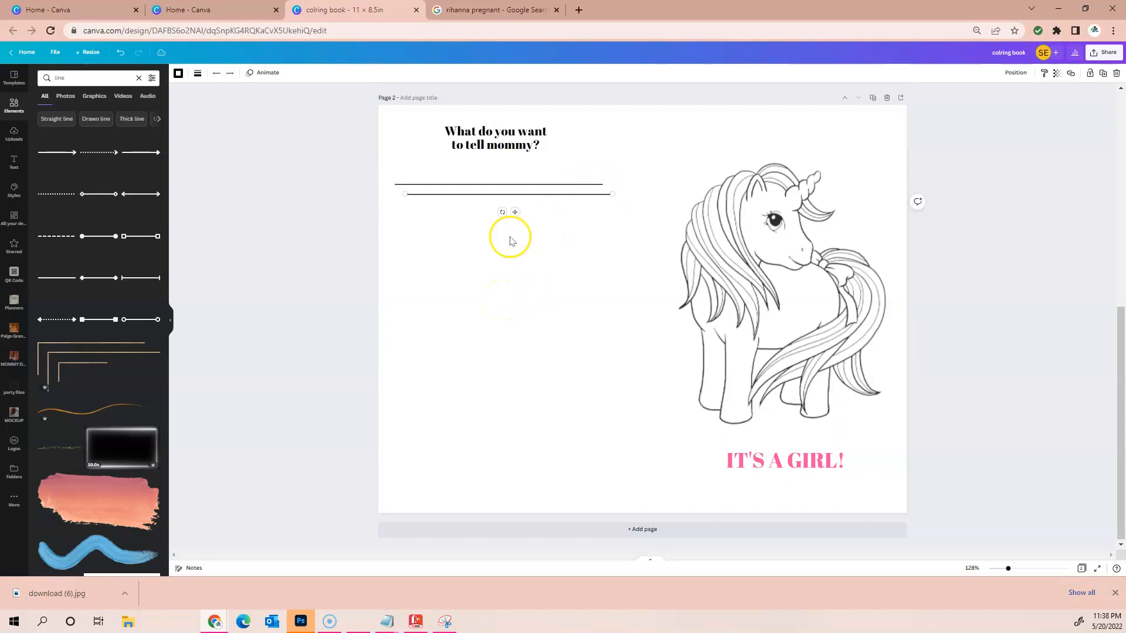
{"action": "left_click_drag", "start_coordinate": [537, 196], "coordinate": [528, 203]}
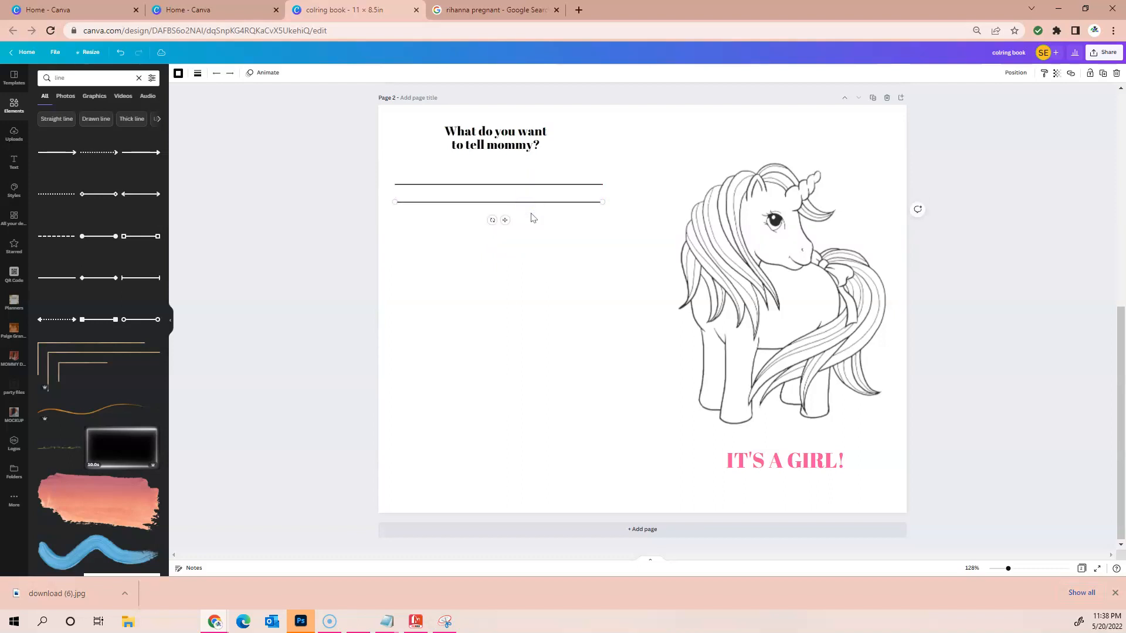
{"action": "key", "text": "ctrl+d"}
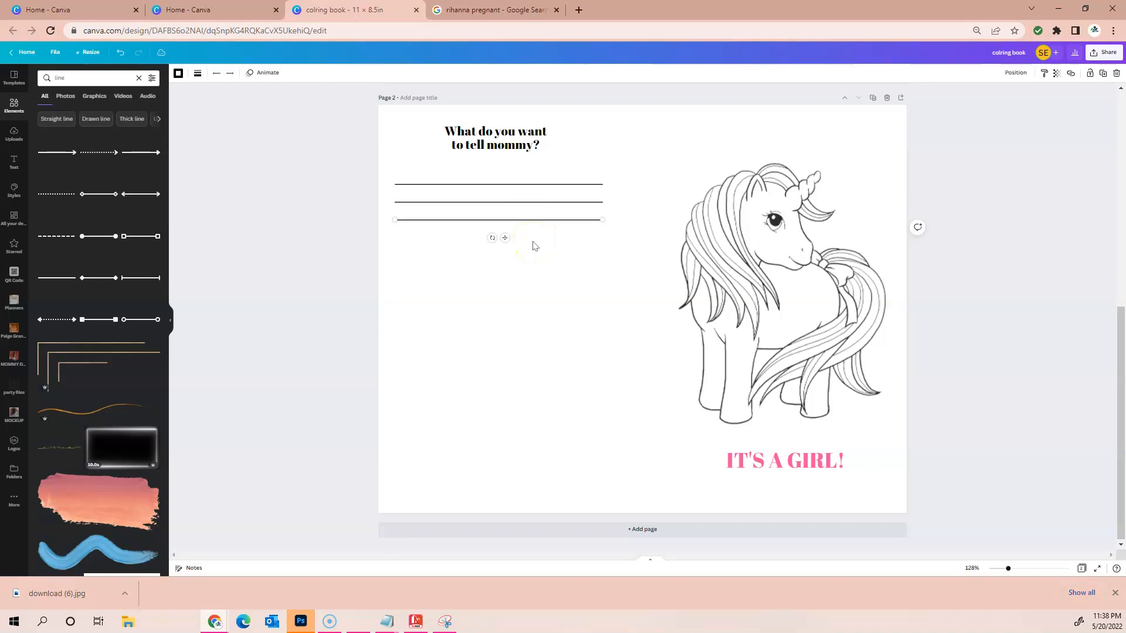
{"action": "key", "text": "ctrl+d"}
{"action": "key", "text": "ctrl+d"}
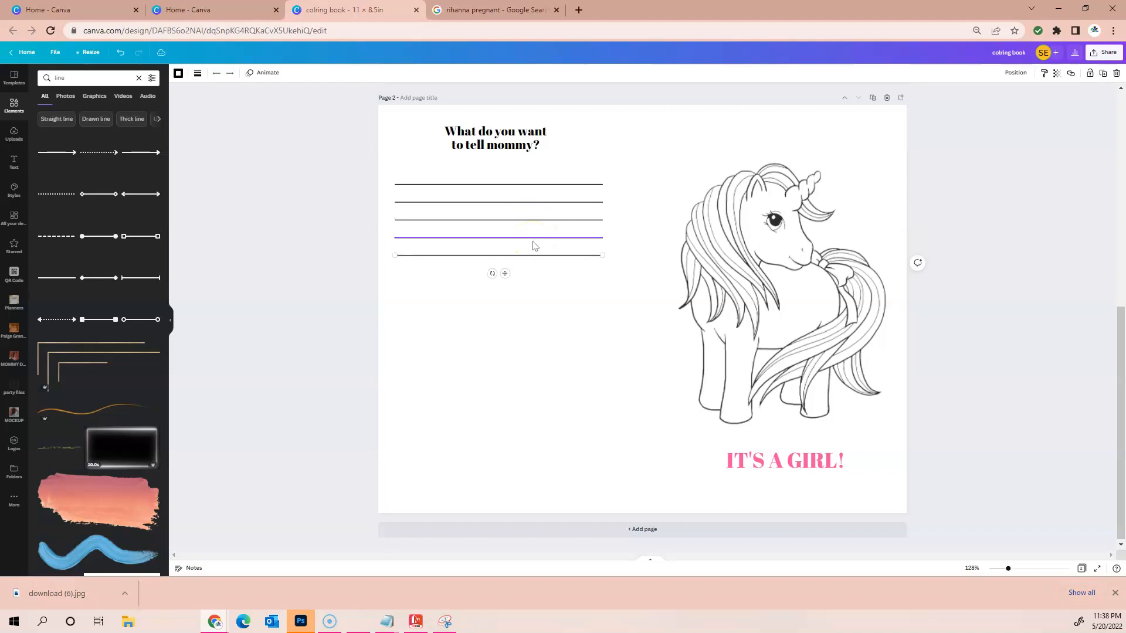
{"action": "key", "text": "ctrl+d"}
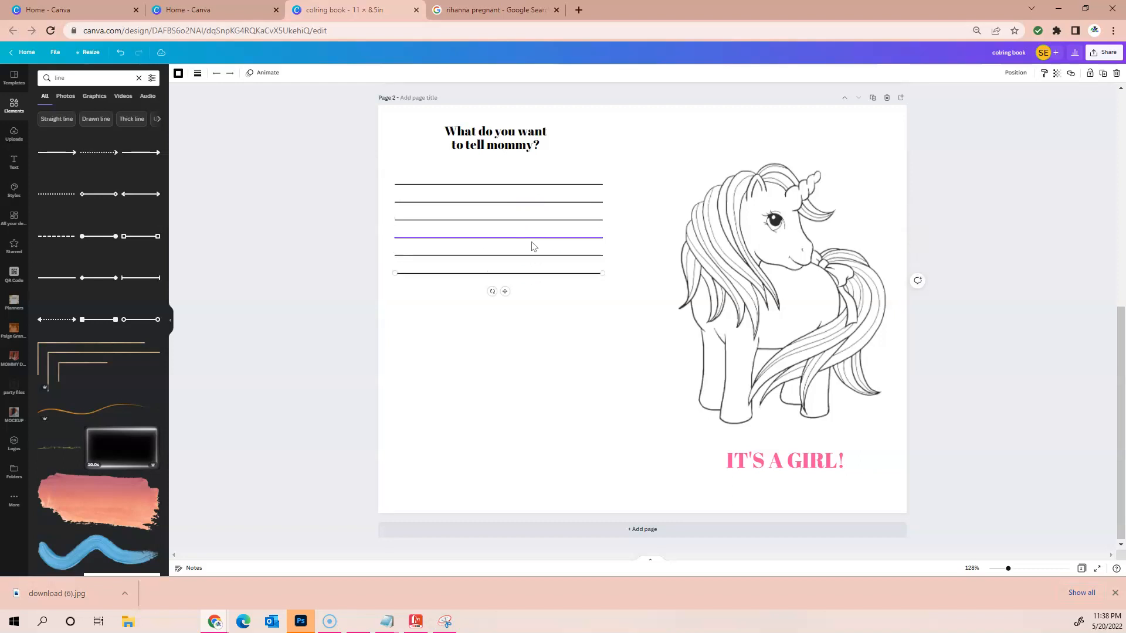
{"action": "left_click", "coordinate": [531, 238]}
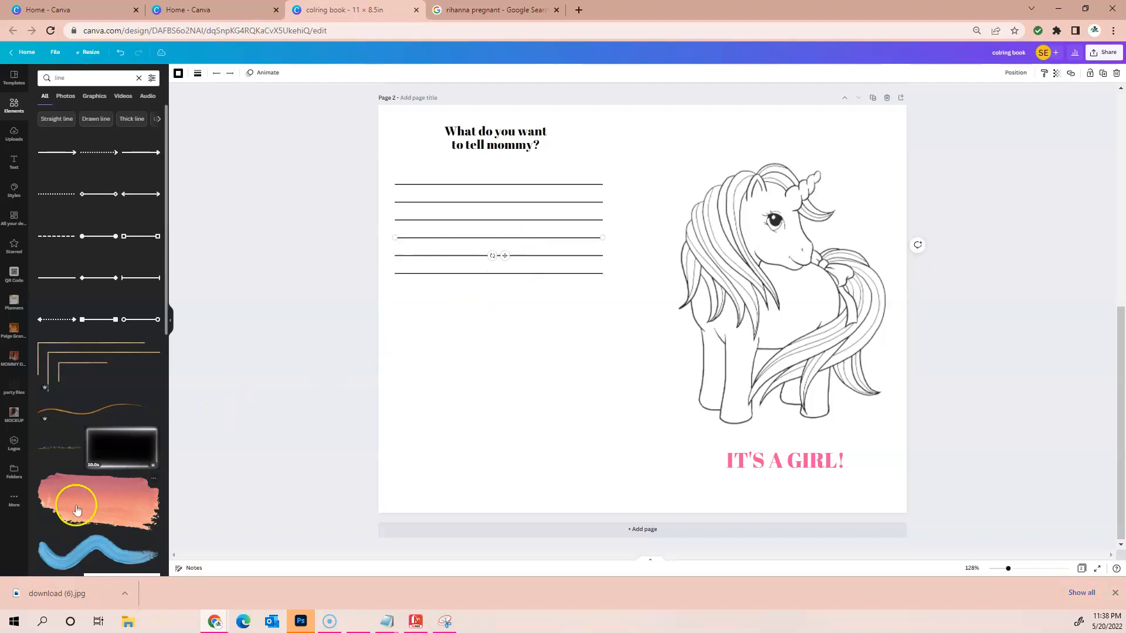
{"action": "left_click", "coordinate": [504, 272]}
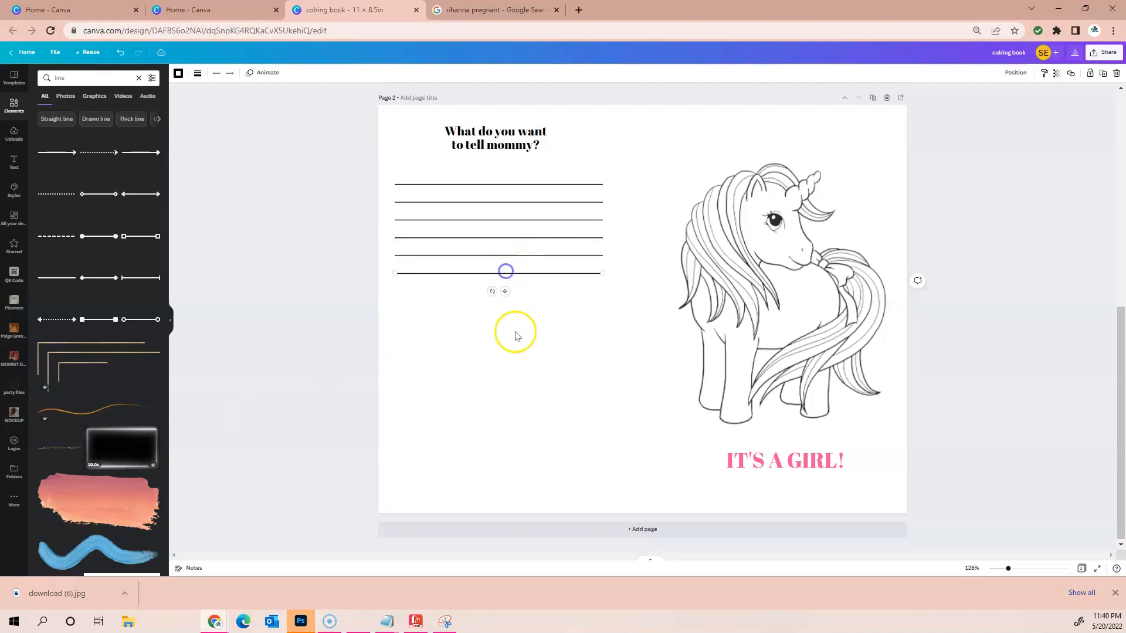
- Duplicate all six writing lines together and align the copy directly beneath the originals with matching spacing
{"action": "left_click_drag", "start_coordinate": [520, 294], "coordinate": [519, 182]}
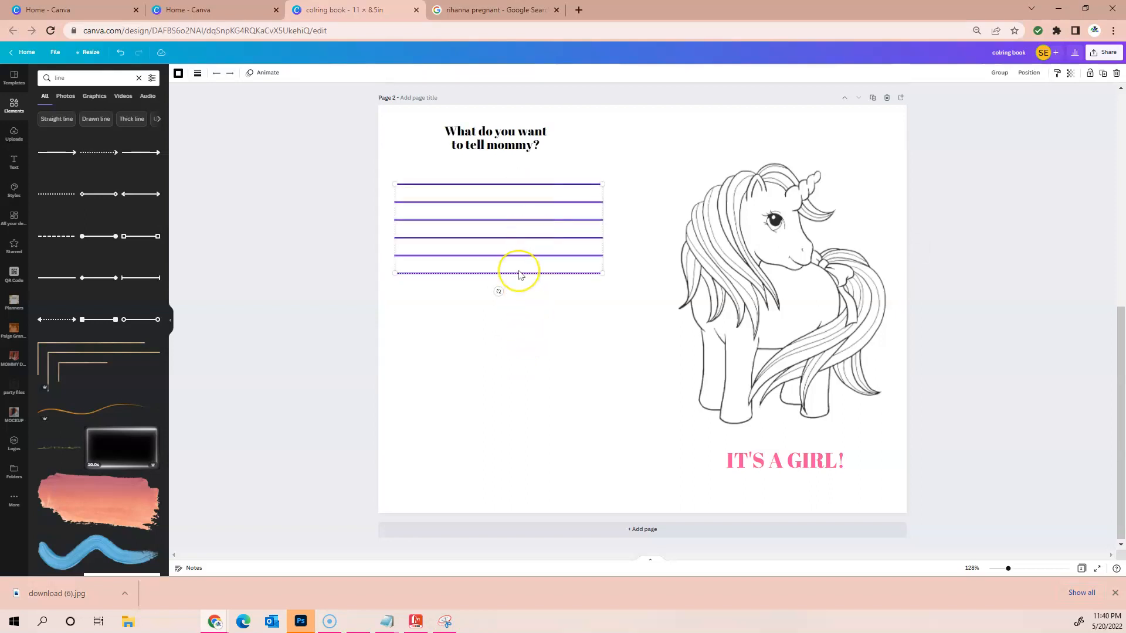
{"action": "key", "text": "ctrl+d"}
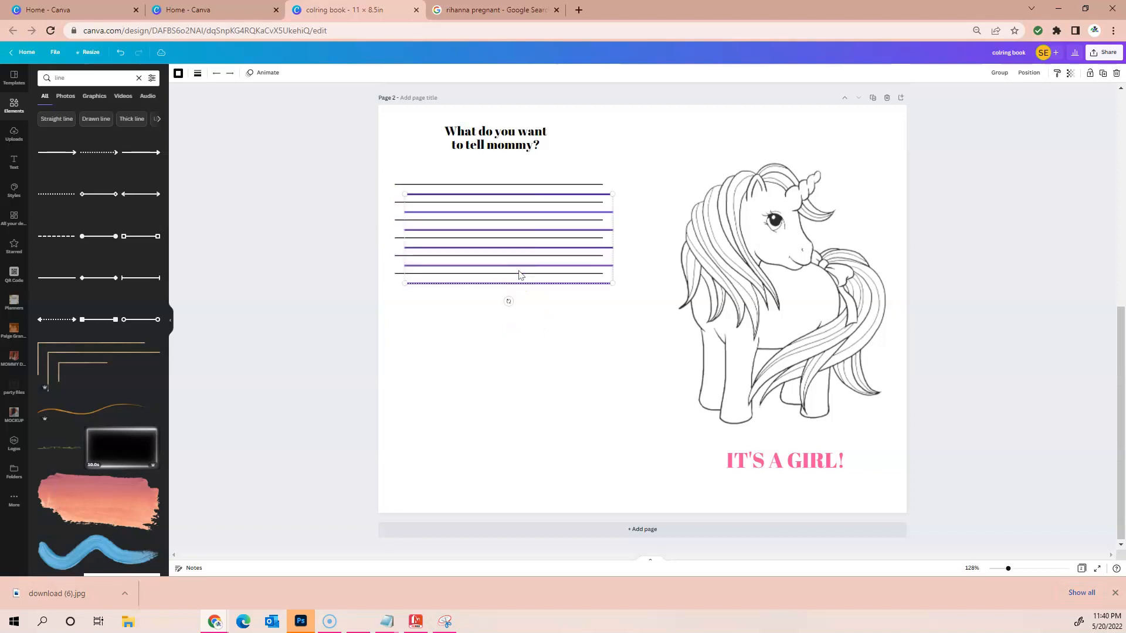
{"action": "left_click_drag", "start_coordinate": [517, 248], "coordinate": [510, 337]}
{"action": "left_click", "coordinate": [532, 410]}
- Duplicate the mommy question and place the copy below the last writing line
{"action": "left_click", "coordinate": [495, 129]}
{"action": "key", "text": "ctrl+d"}
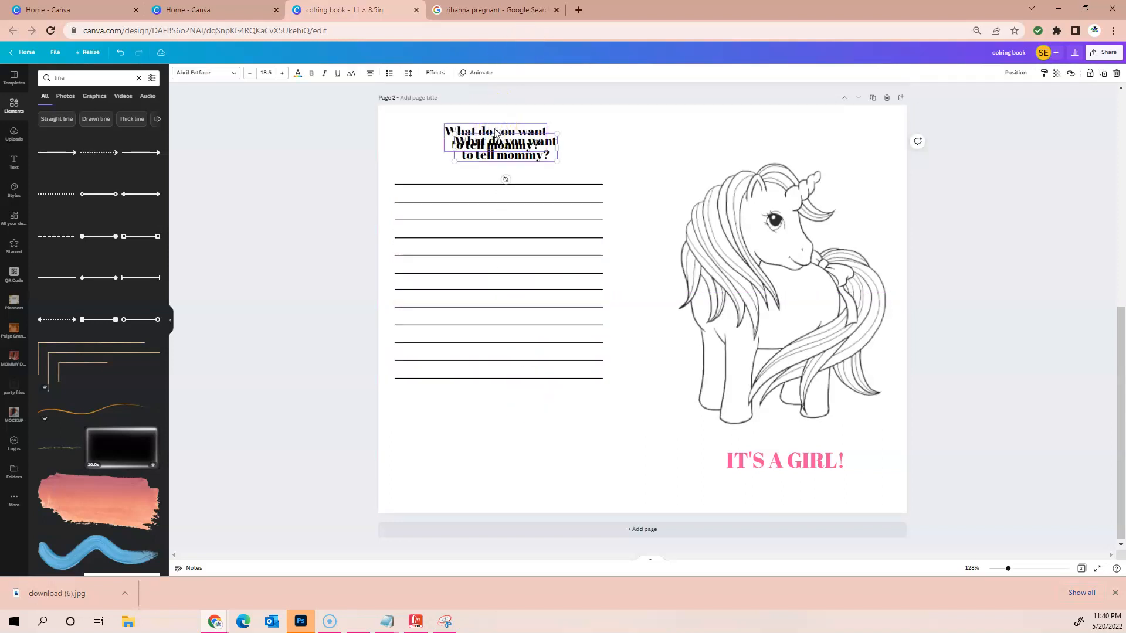
{"action": "left_click_drag", "start_coordinate": [500, 136], "coordinate": [544, 423]}
- Replace the copied question's text with "THANK YOU FOR YOUR KIND WORDS.", broken into two lines after "FOR"
{"action": "triple_click", "coordinate": [493, 413]}
{"action": "left_click", "coordinate": [484, 415]}
{"action": "key", "text": "BackSpace"}
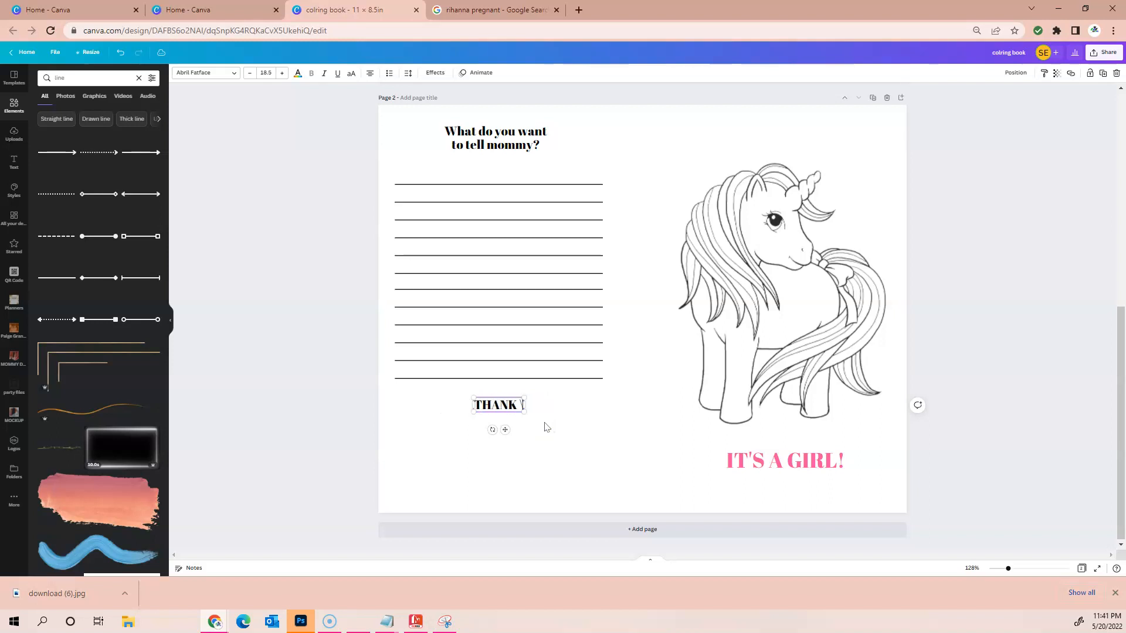
{"action": "type", "text": "THANK YOU!"}
{"action": "key", "text": "BackSpace"}
{"action": "key", "text": "BackSpace"}
{"action": "key", "text": "BackSpace"}
{"action": "key", "text": "BackSpace"}
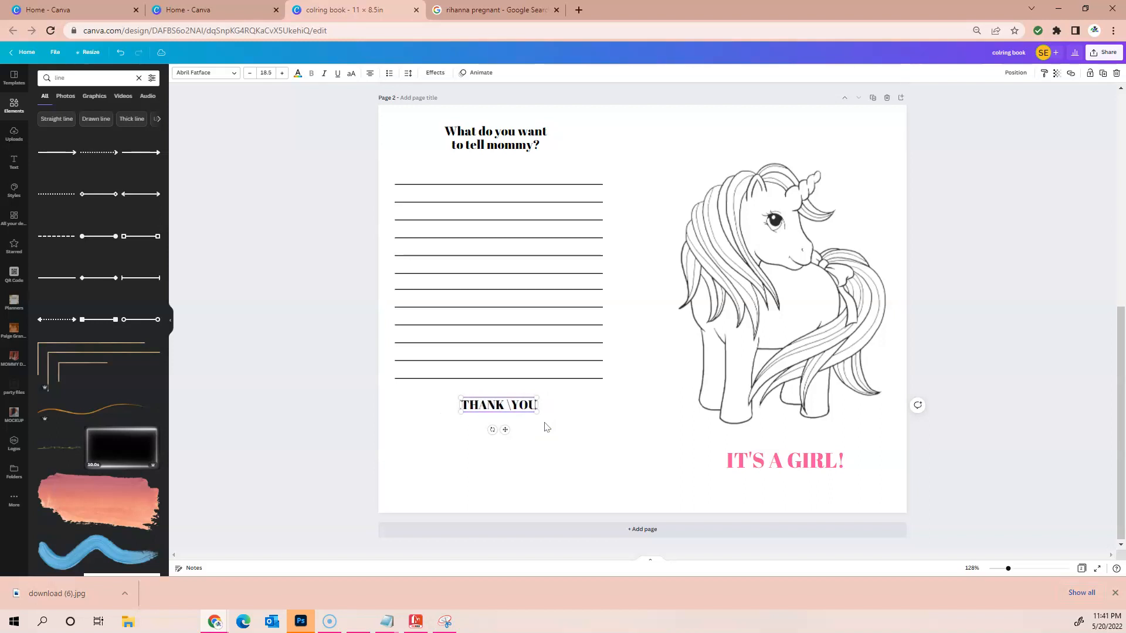
{"action": "type", "text": "YOU FOR"}
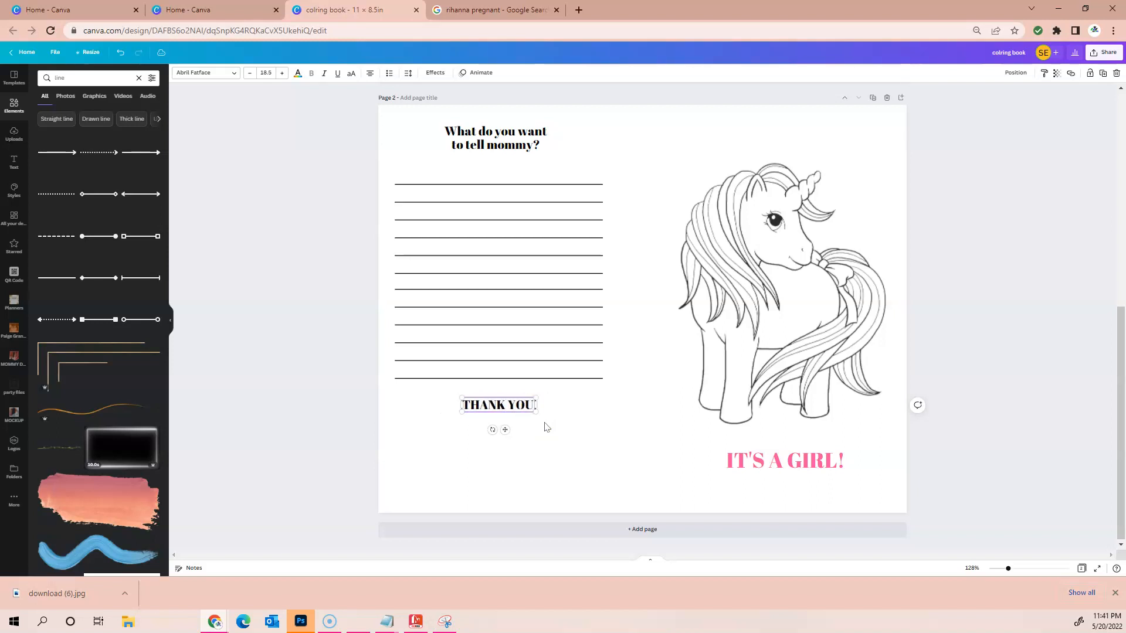
{"action": "key", "text": "Return"}
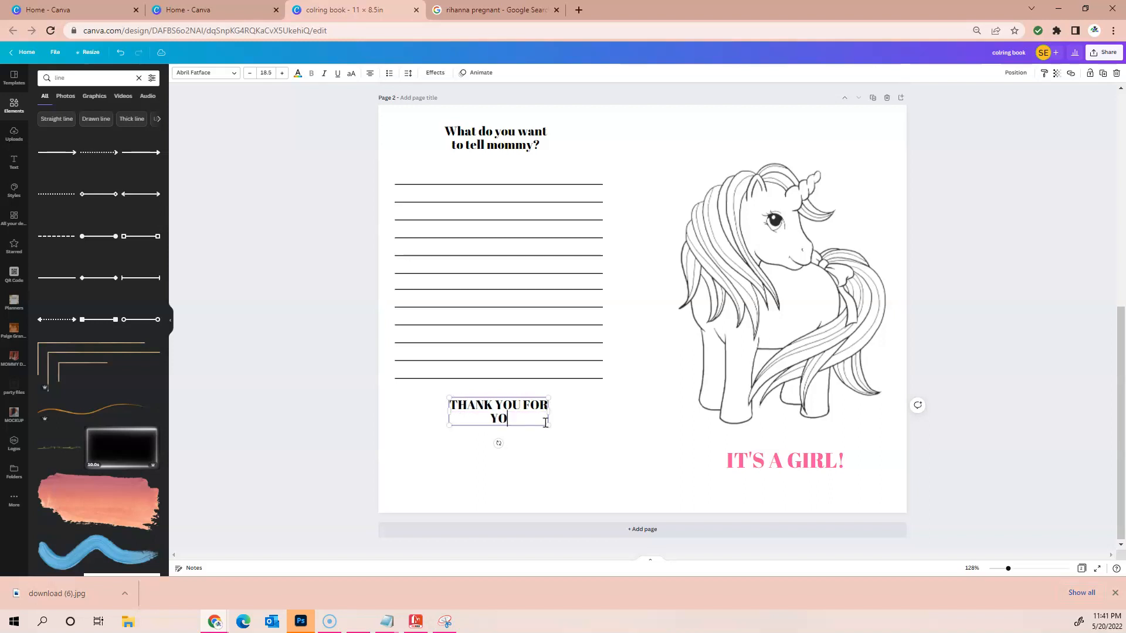
{"action": "type", "text": "YOUR KIND WORDS!"}
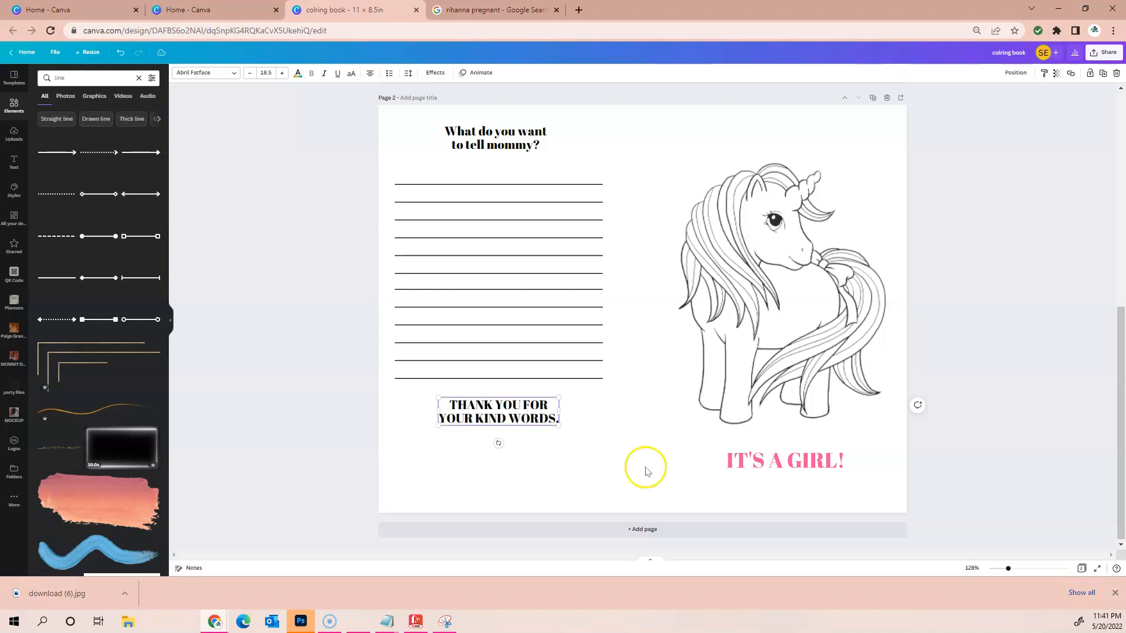
{"action": "left_click", "coordinate": [604, 484]}
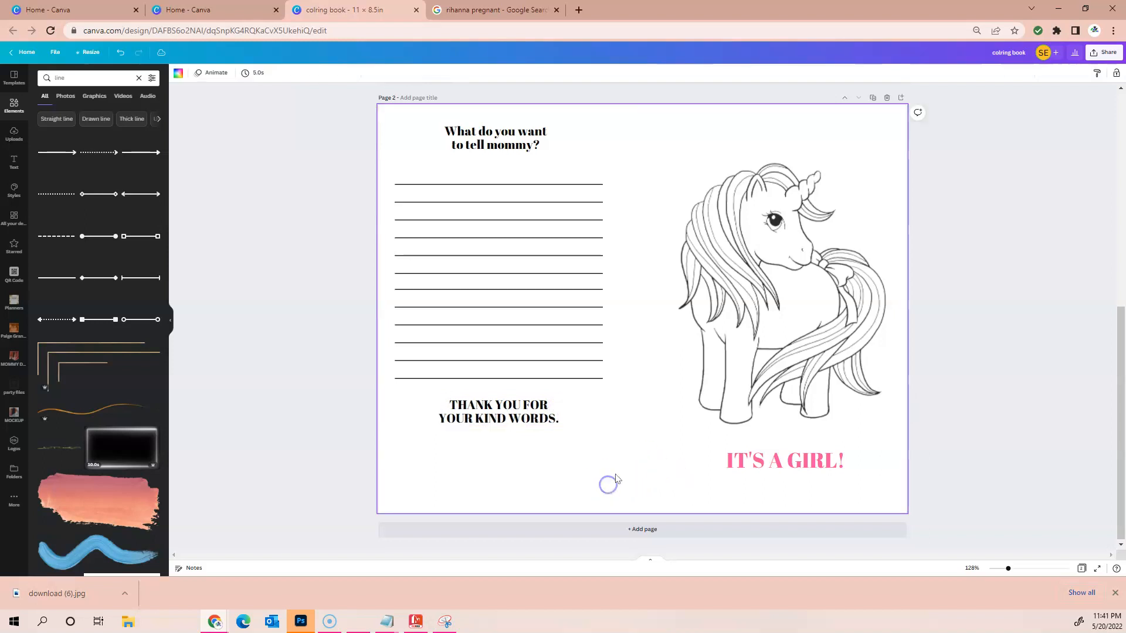
- Add page 3, insert the "cold, smooth & tasty." text combination and delete its "ANGELO BREWING" line
{"action": "left_click", "coordinate": [669, 537]}
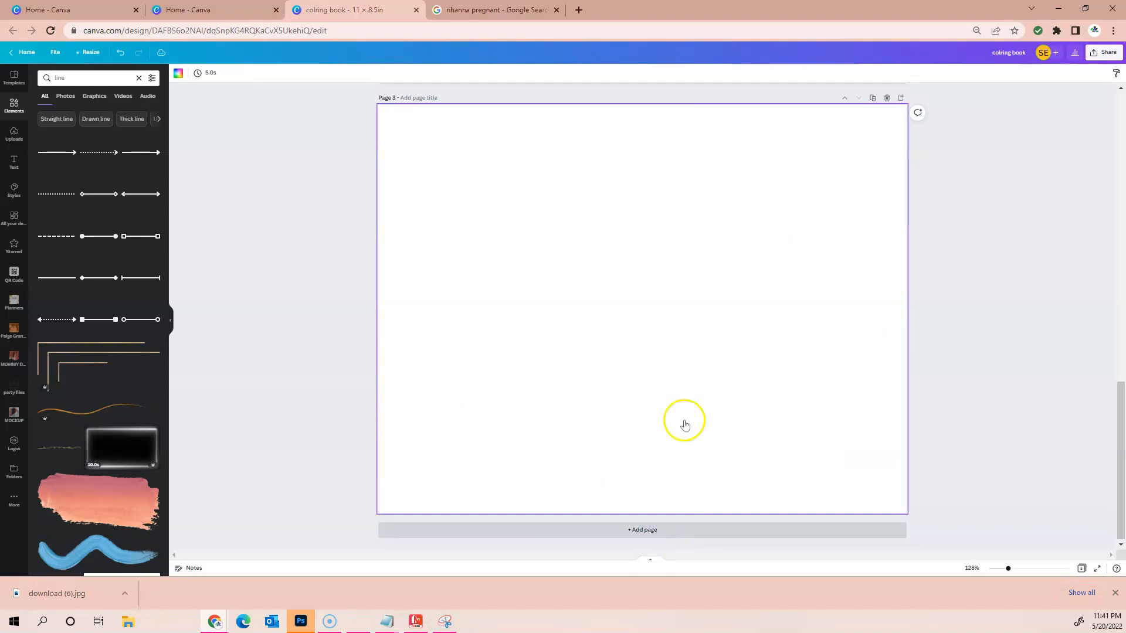
{"action": "left_click", "coordinate": [14, 163]}
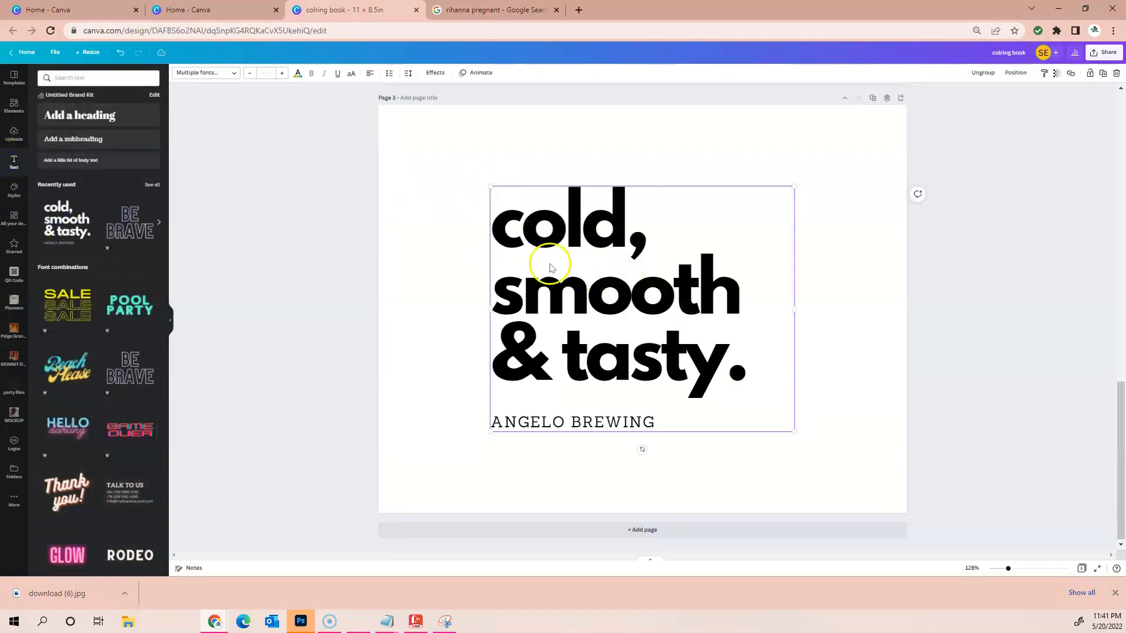
{"action": "left_click", "coordinate": [653, 426]}
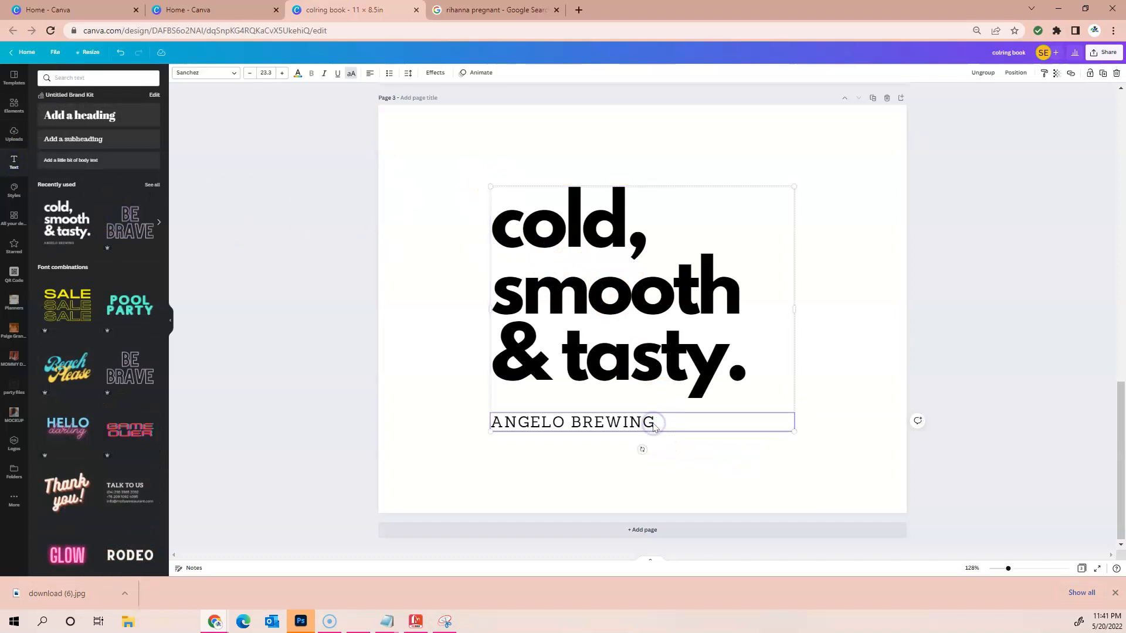
{"action": "key", "text": "Delete"}
- Overwrite the "cold, smooth & tasty." text with a trial "WHO L", and erase it to leave the text box empty
{"action": "double_click", "coordinate": [604, 307]}
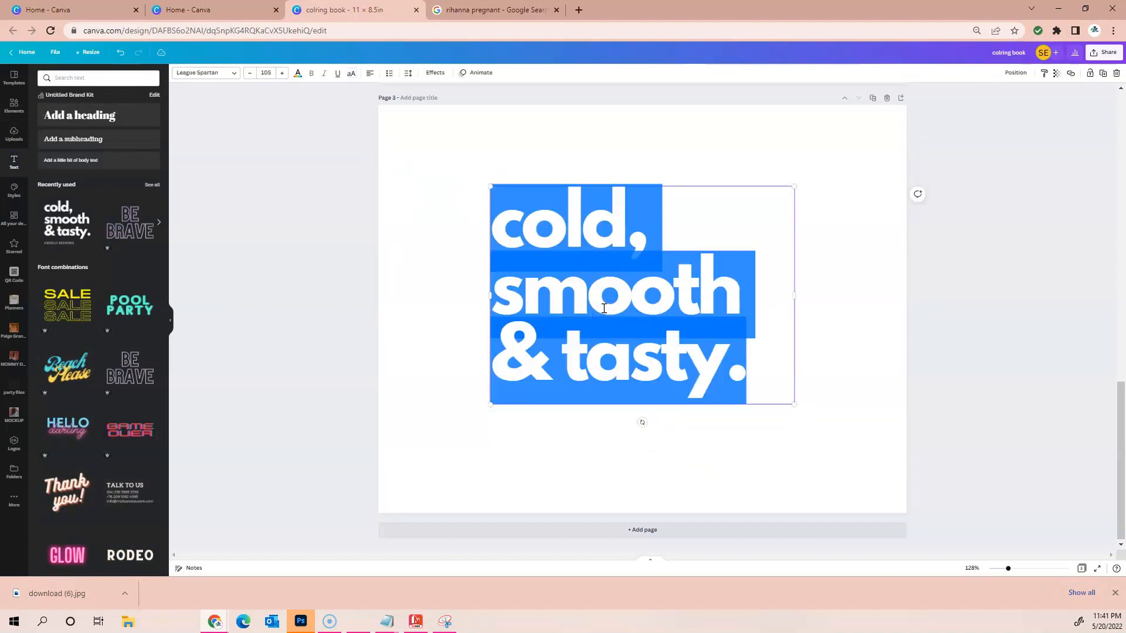
{"action": "type", "text": "WHO LM"}
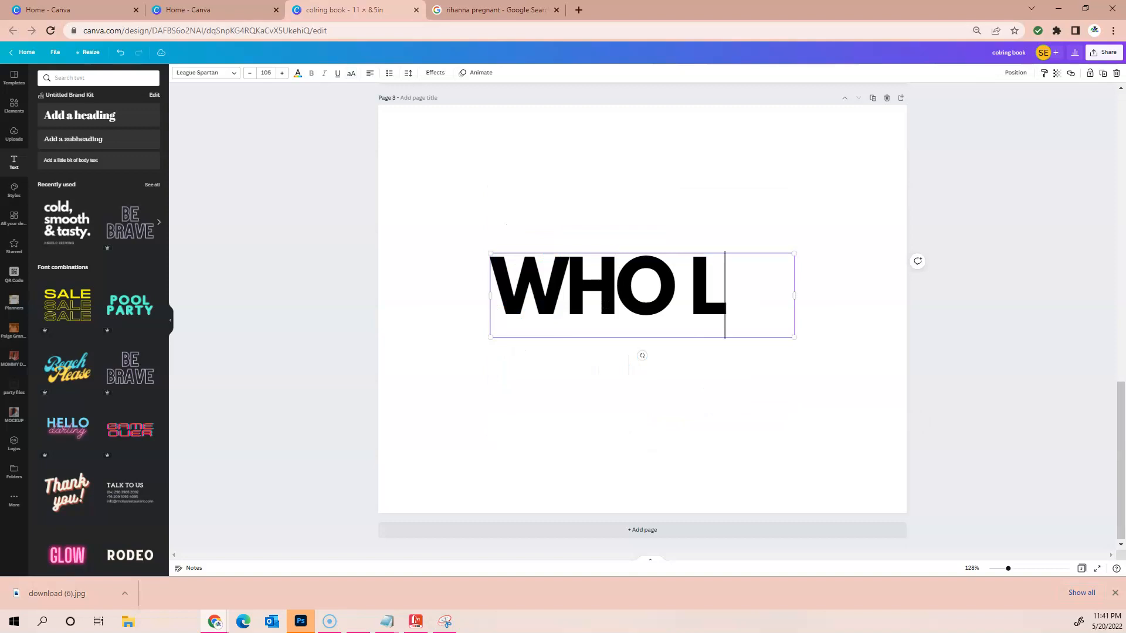
{"action": "key", "text": "BackSpace"}
{"action": "key", "text": "BackSpace"}
{"action": "key", "text": "BackSpace"}
{"action": "key", "text": "BackSpace"}
{"action": "key", "text": "BackSpace"}
{"action": "key", "text": "BackSpace"}
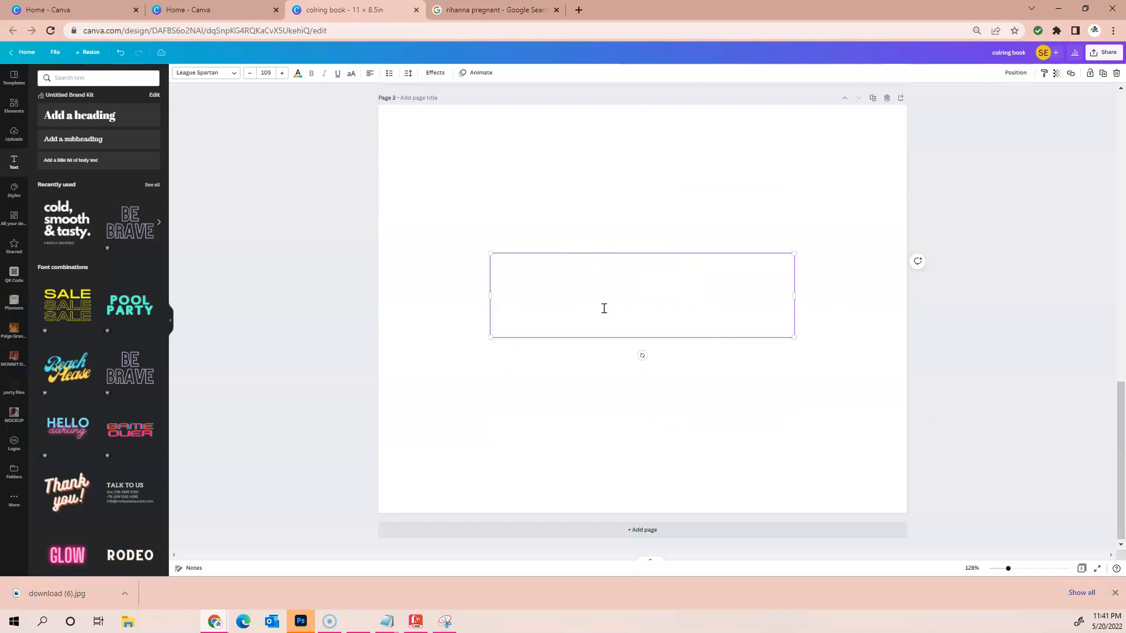
- Switch to the Google search page and search for images of "baby shower games"
{"action": "left_click", "coordinate": [465, 9]}
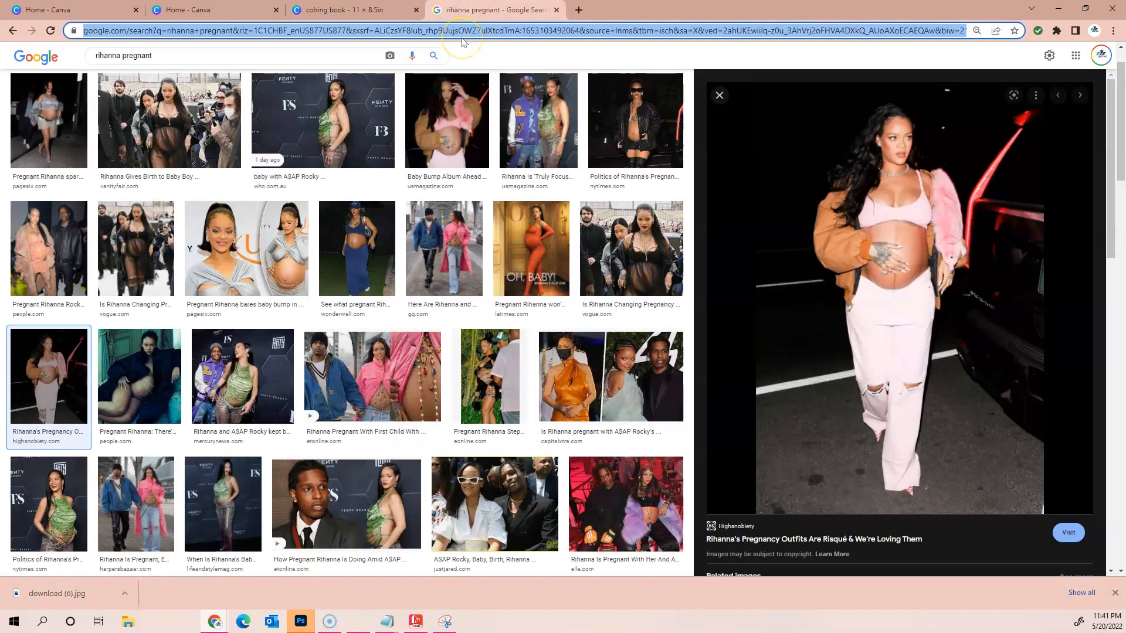
{"action": "type", "text": "baby s"}
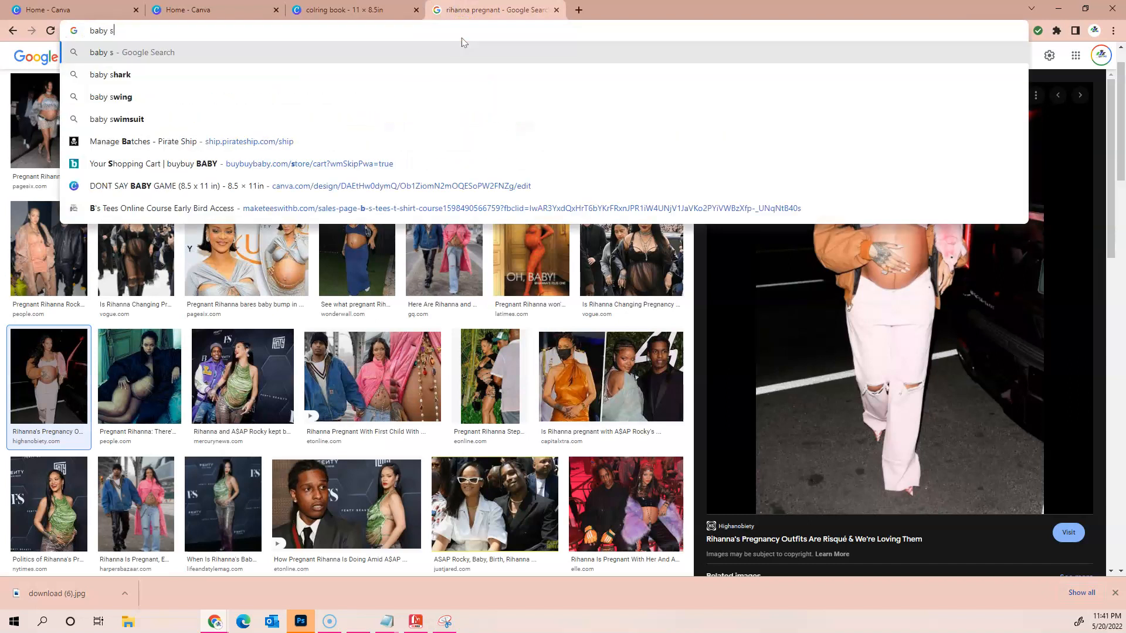
{"action": "type", "text": "hower gam"}
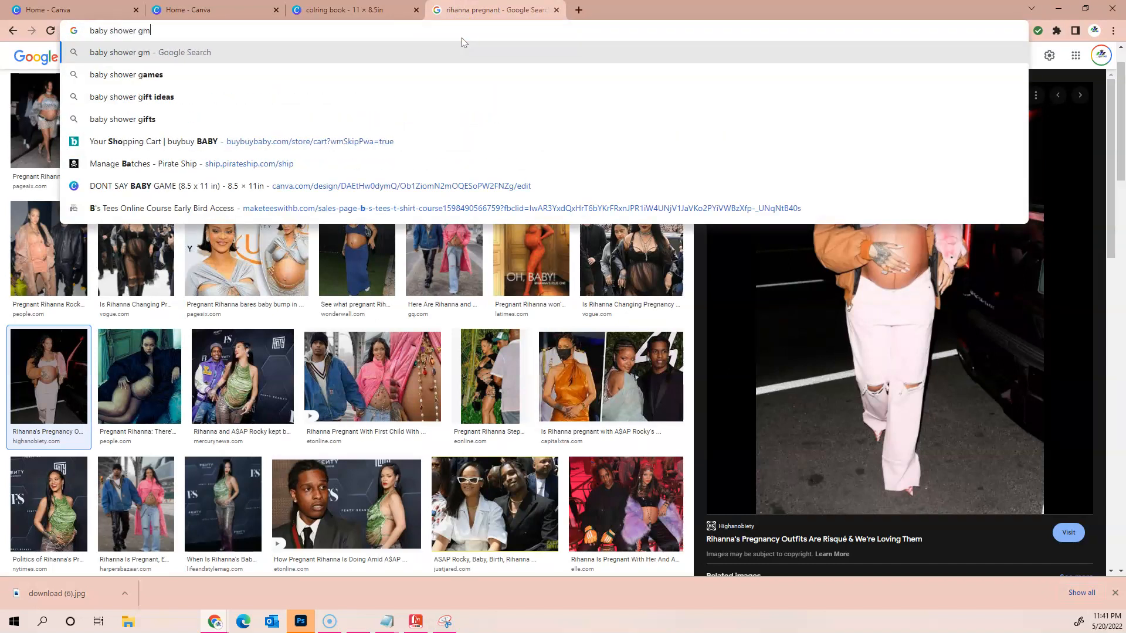
{"action": "key", "text": "BackSpace"}
{"action": "type", "text": "ames"}
{"action": "key", "text": "Return"}
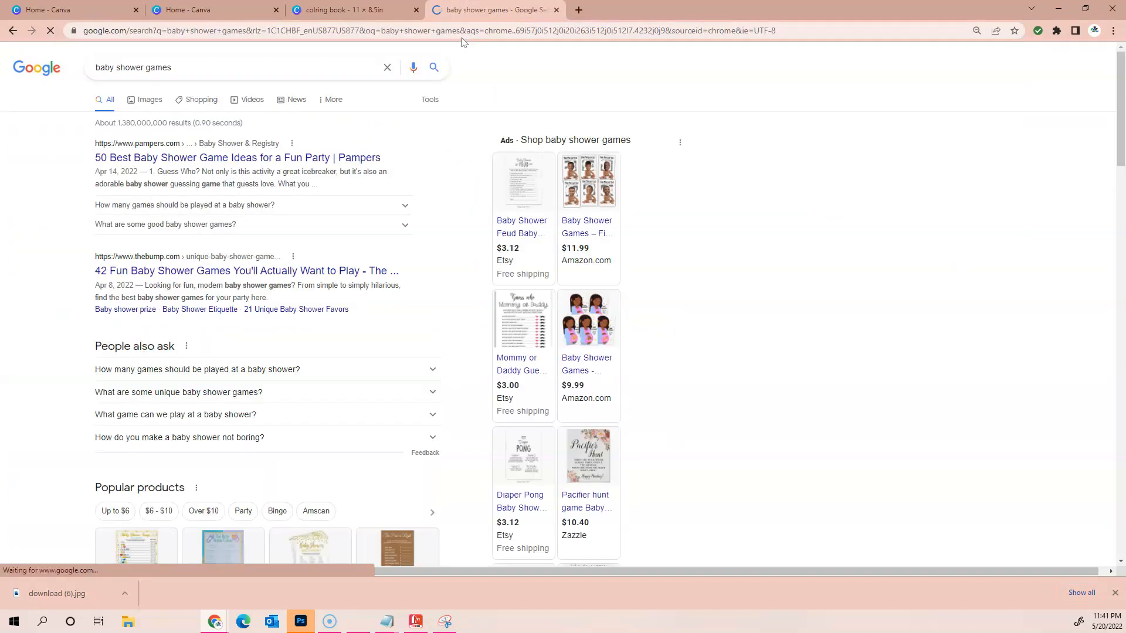
{"action": "left_click", "coordinate": [151, 100]}
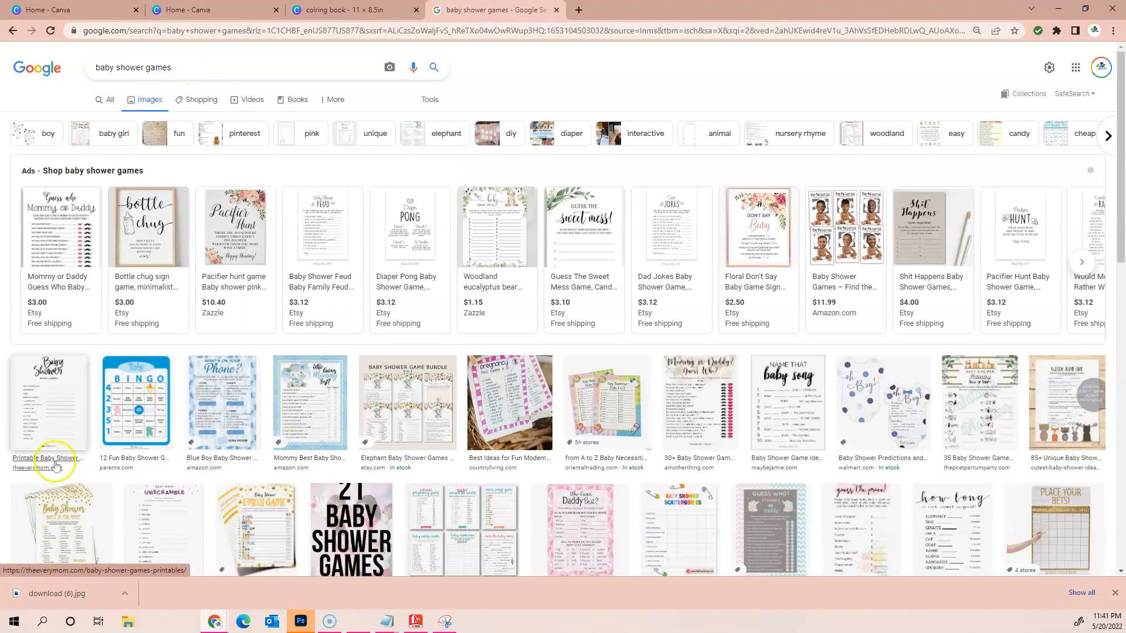
- Open the "Baby Shower Word Scramble" search result and save its image to Downloads under the suggested name
{"action": "left_click", "coordinate": [38, 400]}
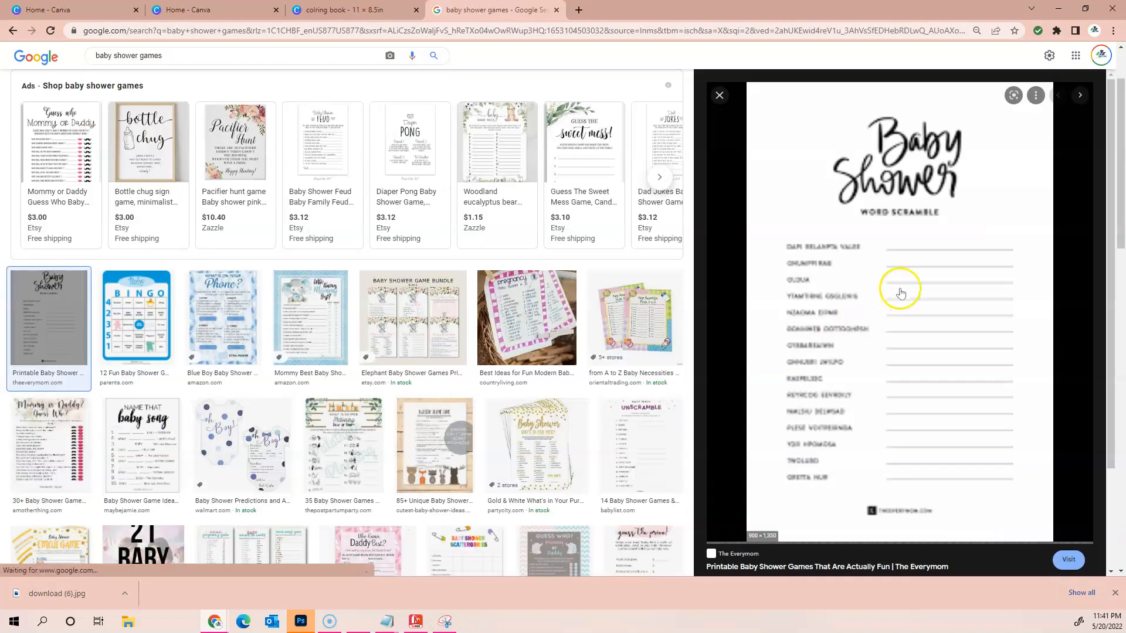
{"action": "right_click", "coordinate": [876, 226]}
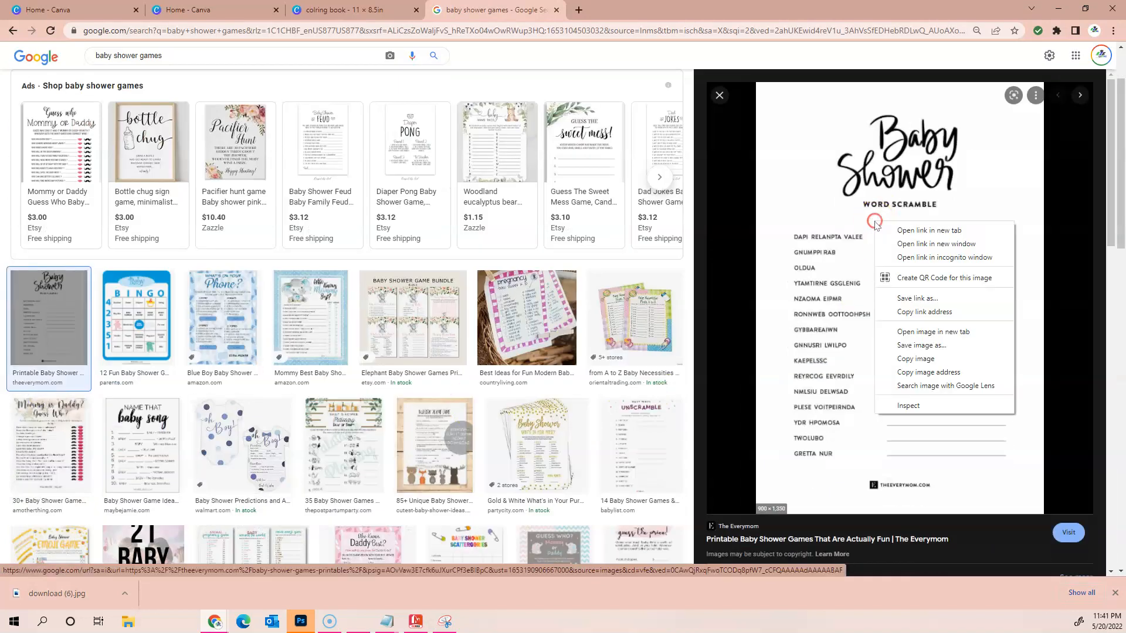
{"action": "left_click", "coordinate": [915, 349]}
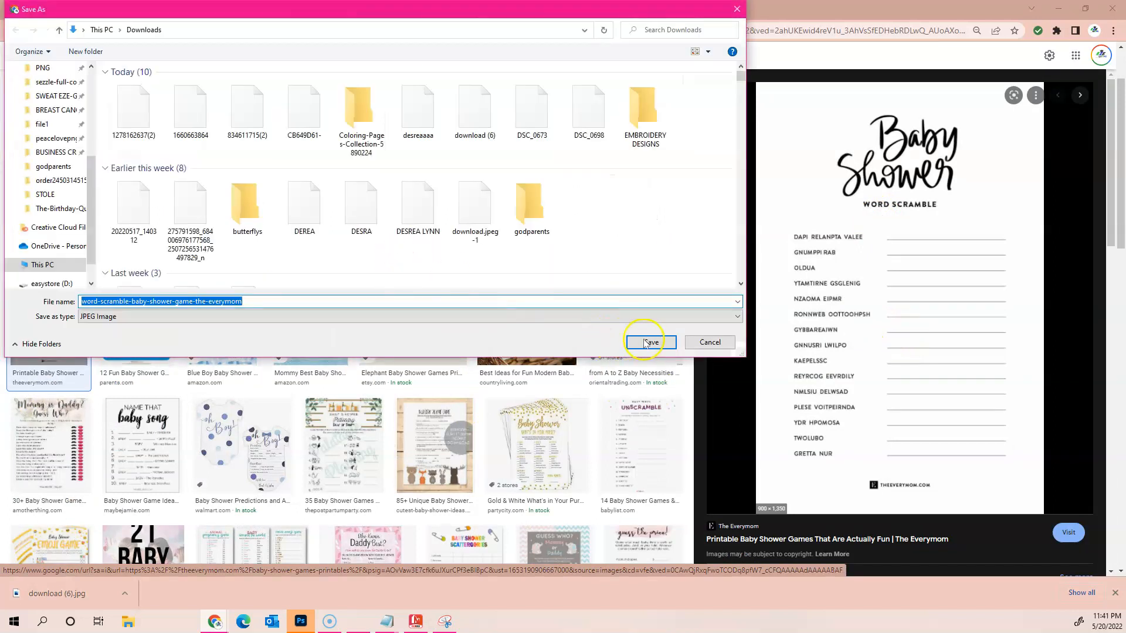
{"action": "left_click", "coordinate": [649, 341]}
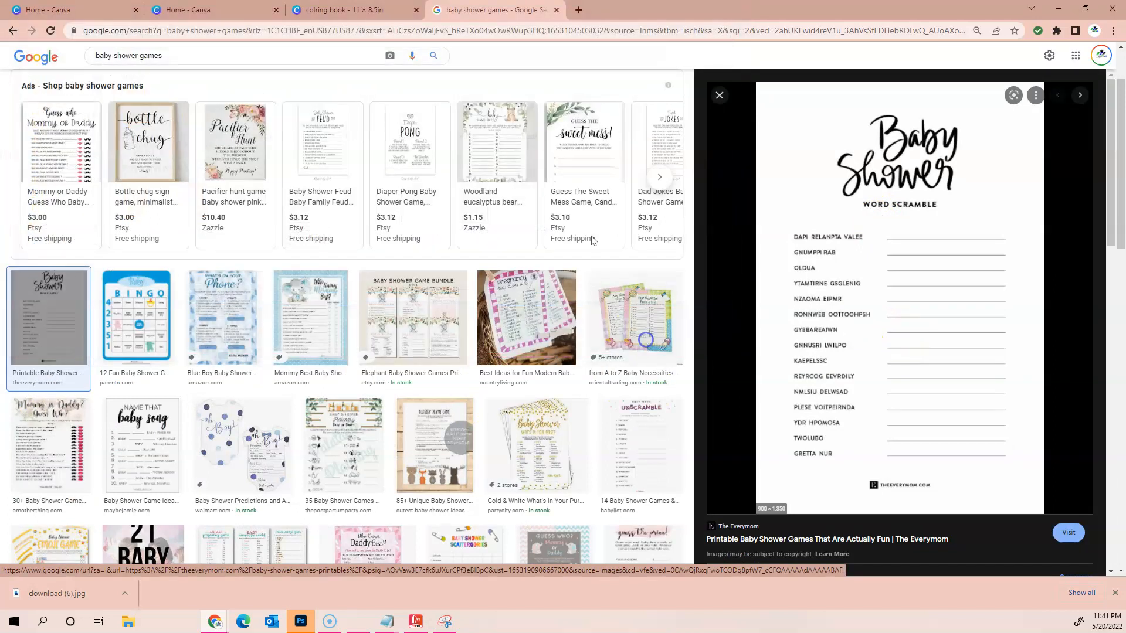
- Switch back to the coloring book design in Canva and upload the word-scramble-baby-shower-game-the-everymom image
{"action": "left_click", "coordinate": [349, 10]}
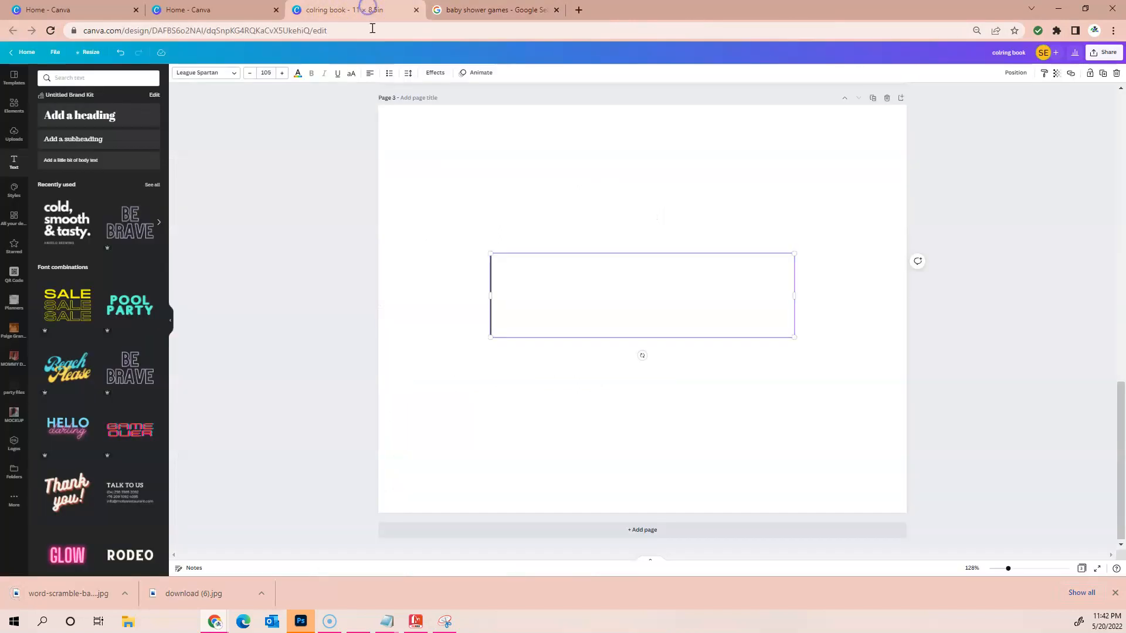
{"action": "left_click", "coordinate": [525, 352]}
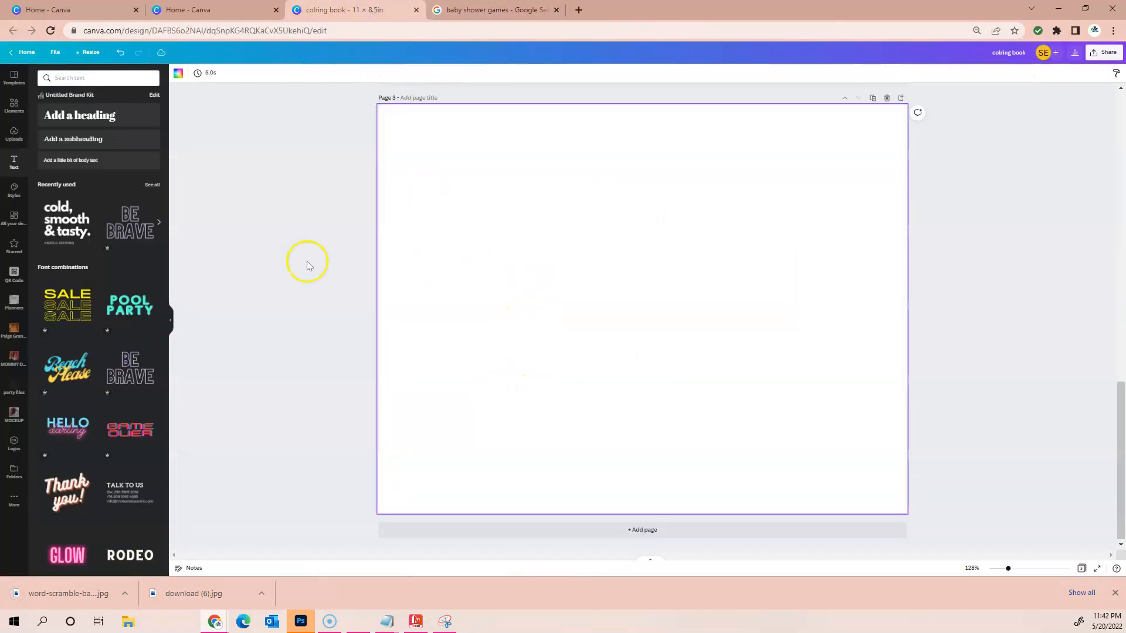
{"action": "left_click", "coordinate": [15, 132]}
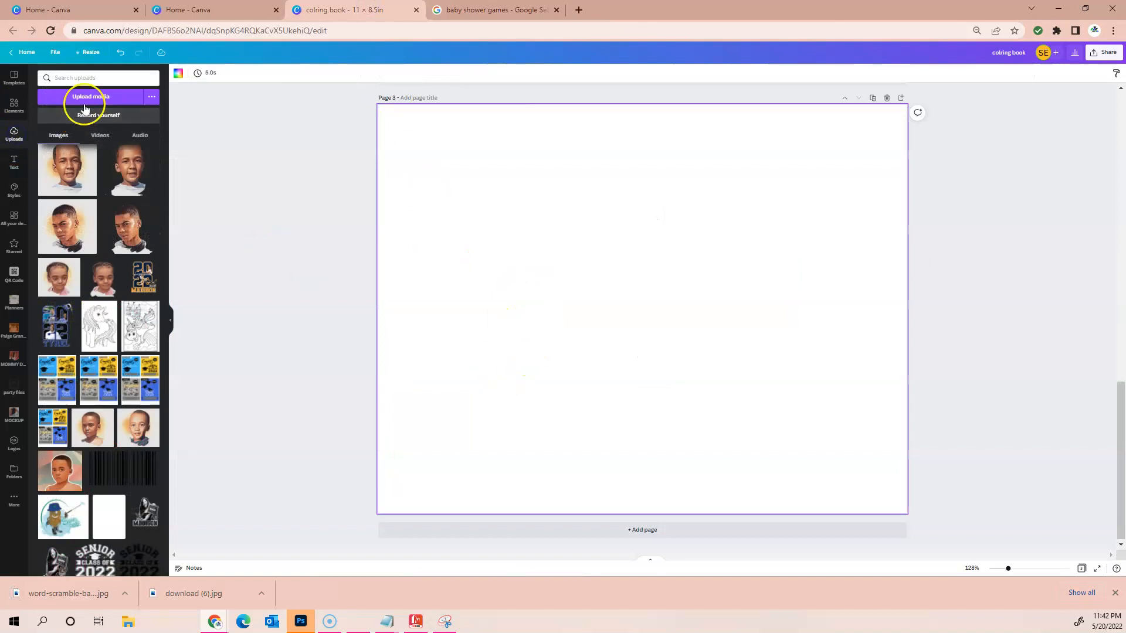
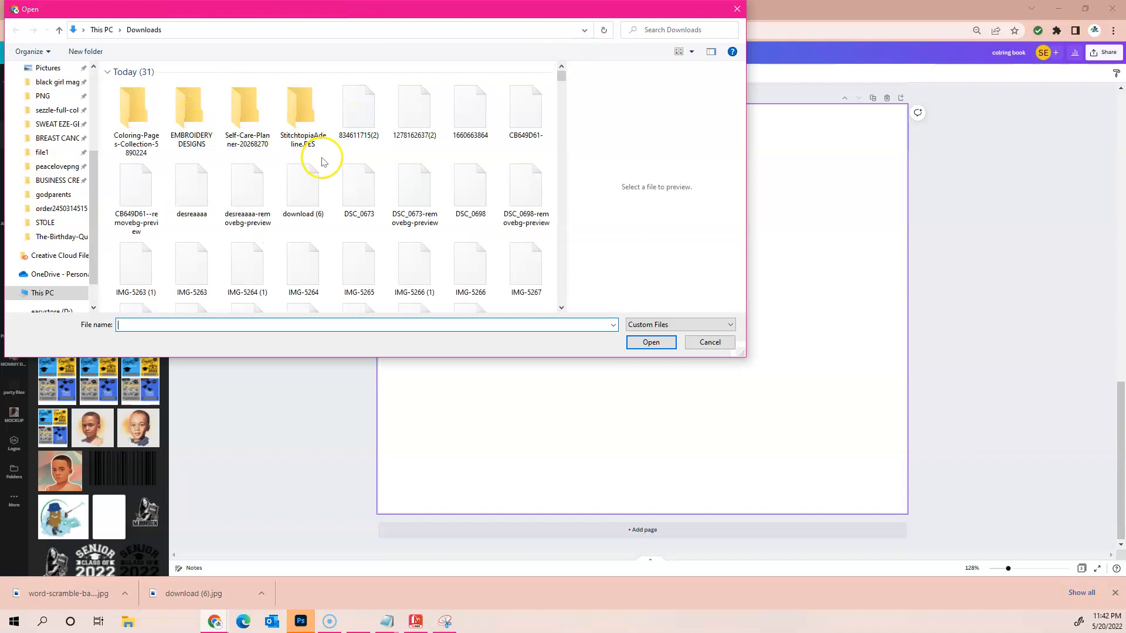
{"action": "left_click", "coordinate": [560, 307]}
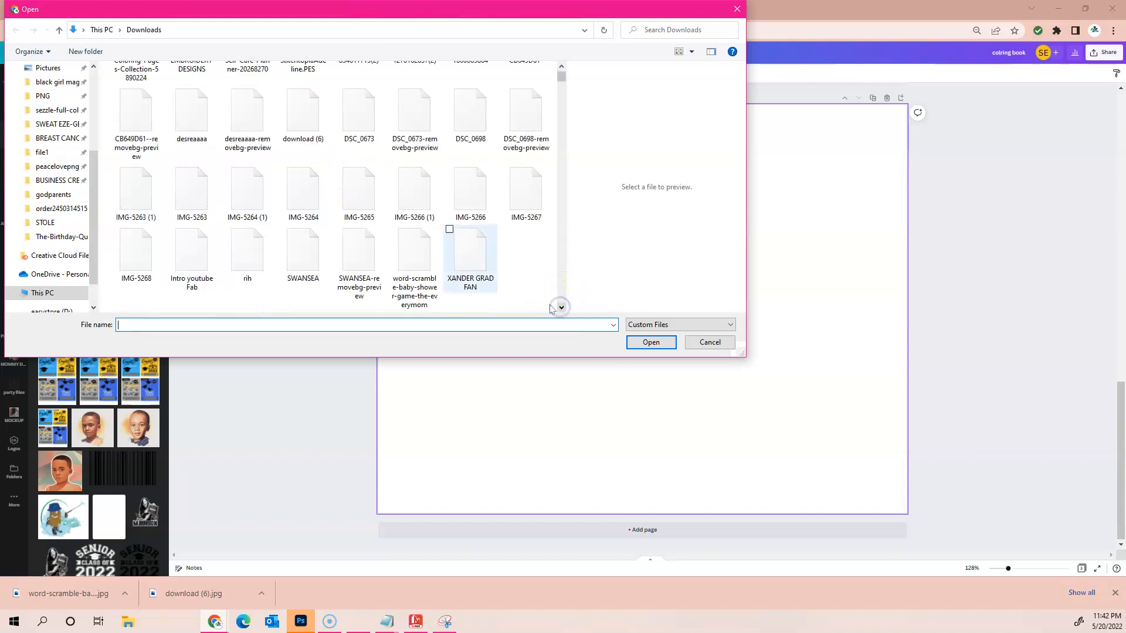
{"action": "double_click", "coordinate": [415, 270]}
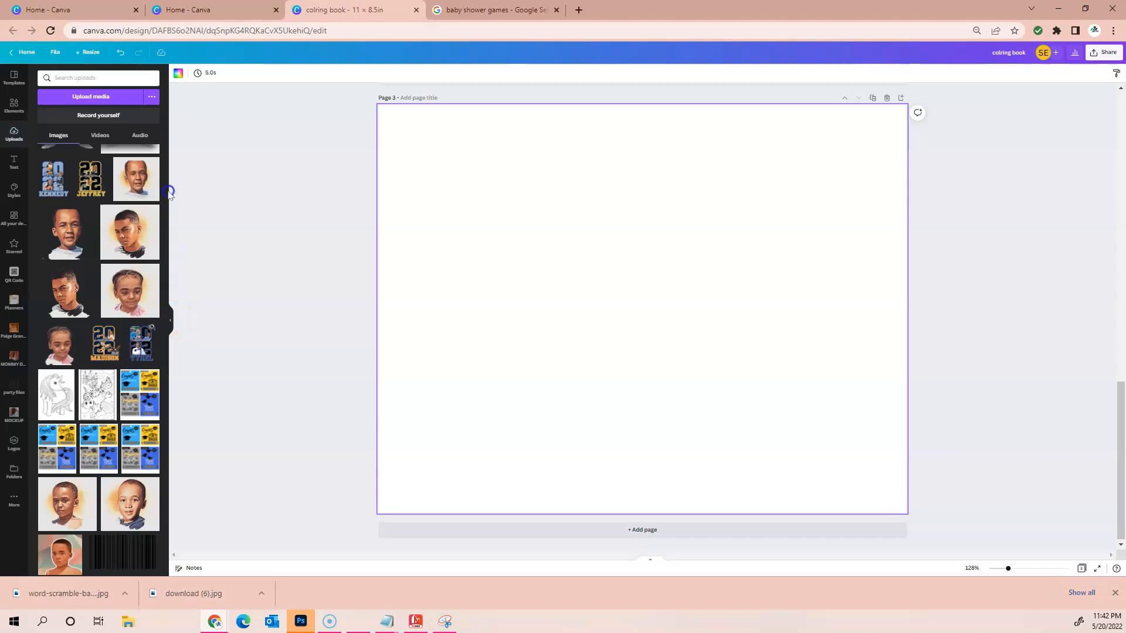
- Insert the uploaded word scramble image on page 3, crop off its bottom edge, and place it in the page's left half
{"action": "left_click_drag", "start_coordinate": [168, 187], "coordinate": [154, 118]}
{"action": "left_click", "coordinate": [52, 170]}
{"action": "left_click_drag", "start_coordinate": [572, 284], "coordinate": [485, 253]}
{"action": "left_click_drag", "start_coordinate": [553, 420], "coordinate": [553, 395]}
{"action": "left_click_drag", "start_coordinate": [550, 245], "coordinate": [493, 237]}
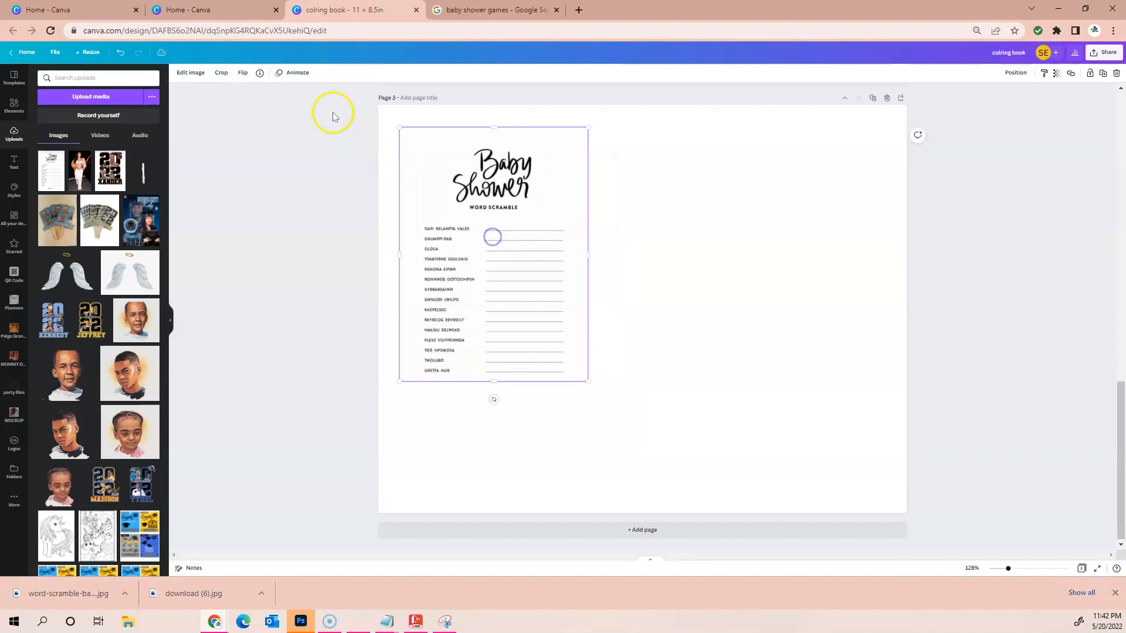
- Remove the word scramble image's background with the Background Remover and enlarge the image to most of the page's height
{"action": "left_click", "coordinate": [193, 72]}
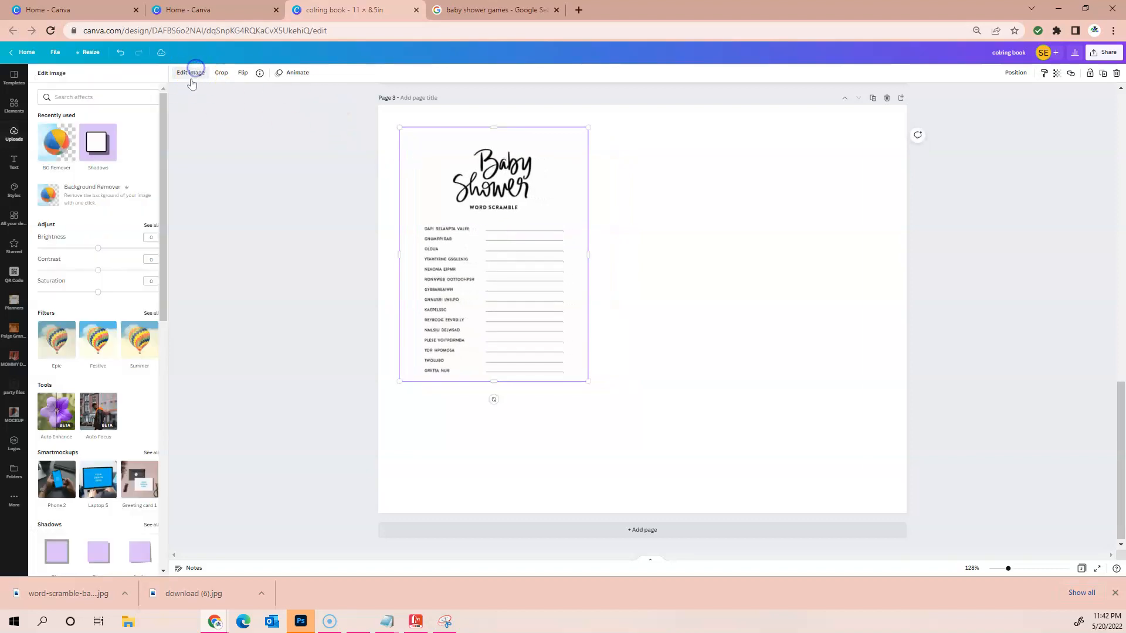
{"action": "left_click", "coordinate": [65, 143]}
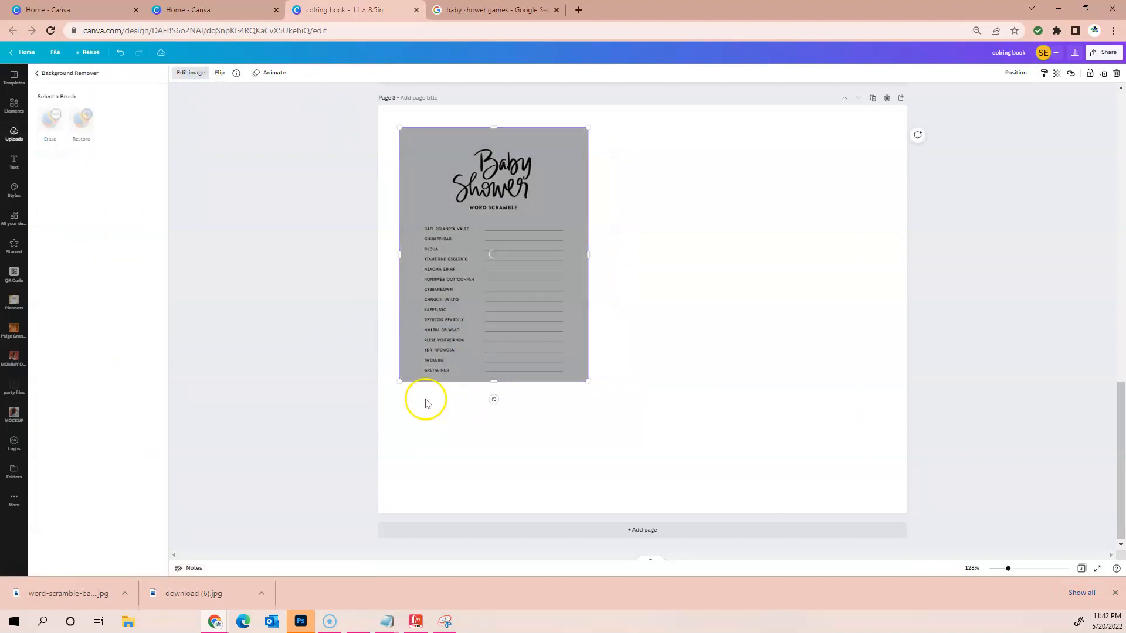
{"action": "left_click", "coordinate": [487, 331]}
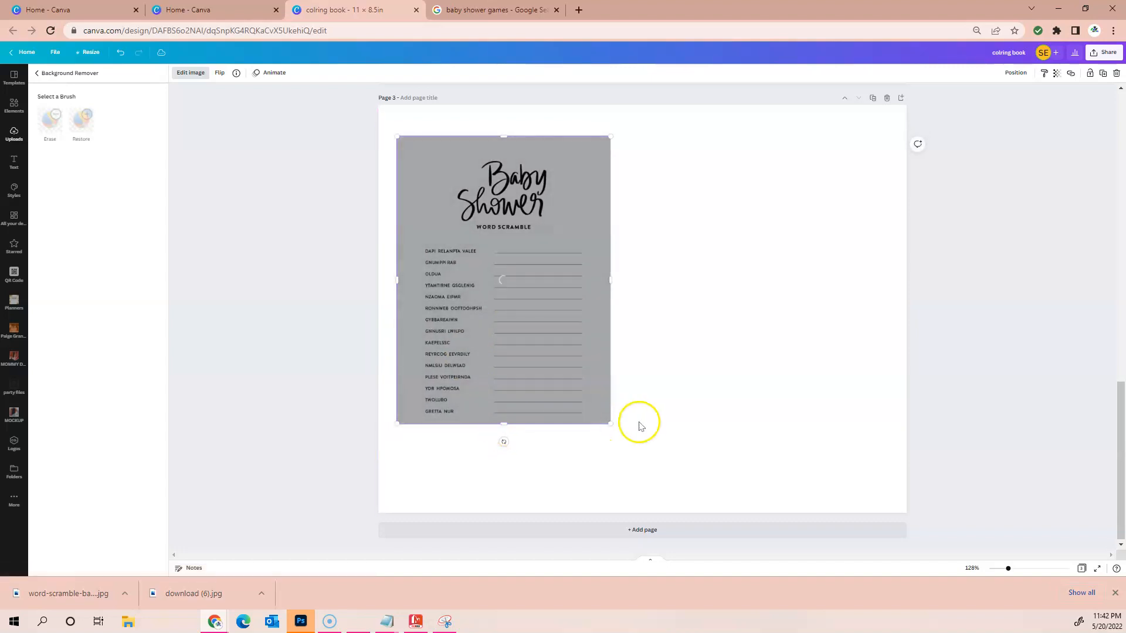
{"action": "left_click_drag", "start_coordinate": [611, 425], "coordinate": [631, 467]}
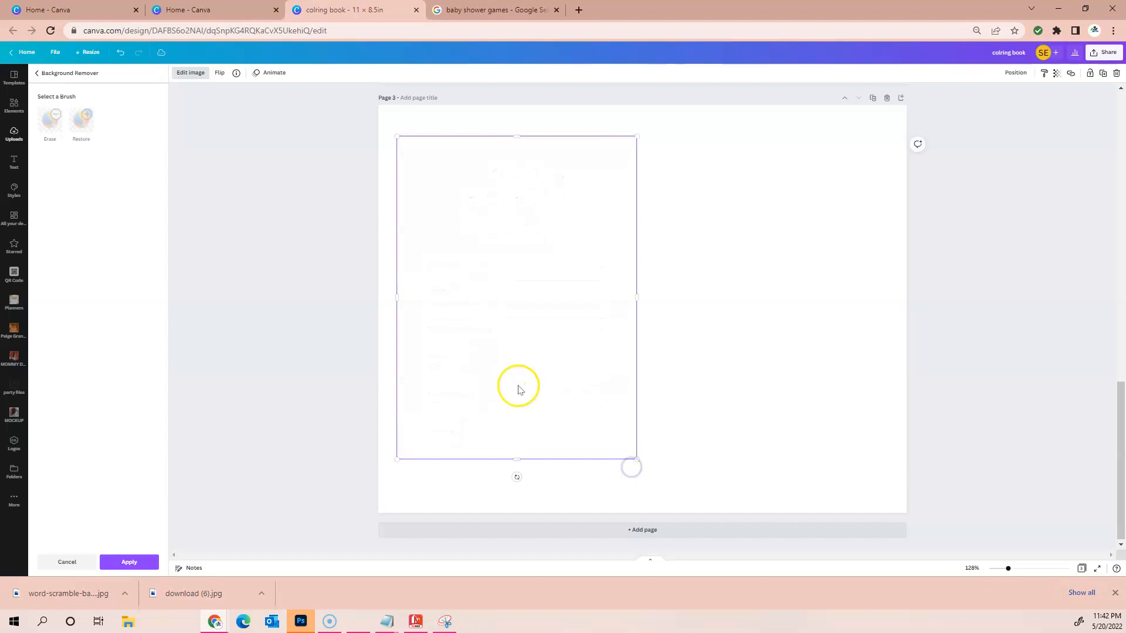
{"action": "left_click", "coordinate": [129, 561]}
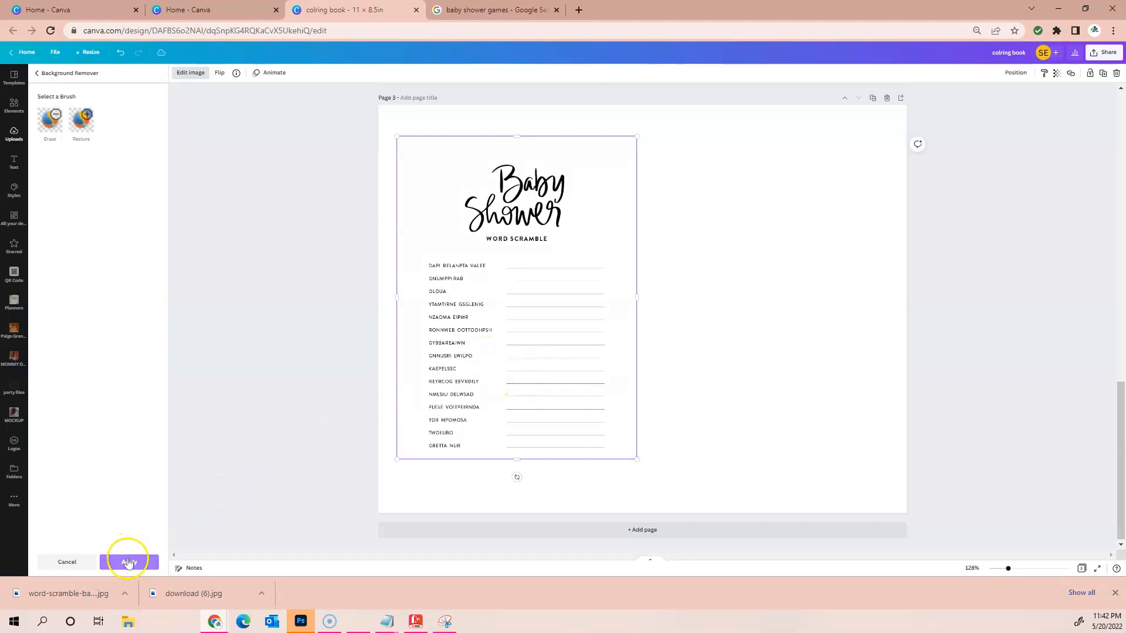
{"action": "left_click", "coordinate": [461, 329]}
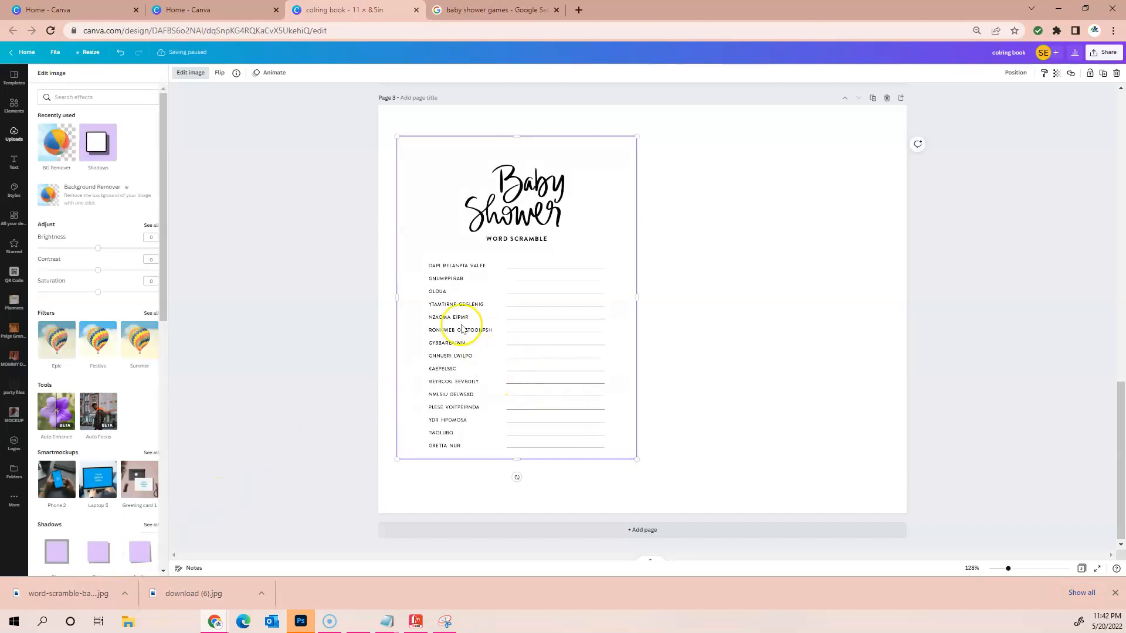
- Move the word scramble to the right half of page 3 and enlarge it slightly to fill that half
{"action": "left_click_drag", "start_coordinate": [515, 339], "coordinate": [772, 326]}
{"action": "left_click_drag", "start_coordinate": [891, 449], "coordinate": [900, 467]}
{"action": "left_click_drag", "start_coordinate": [816, 416], "coordinate": [804, 407]}
{"action": "left_click", "coordinate": [798, 490]}
{"action": "left_click", "coordinate": [587, 348]}
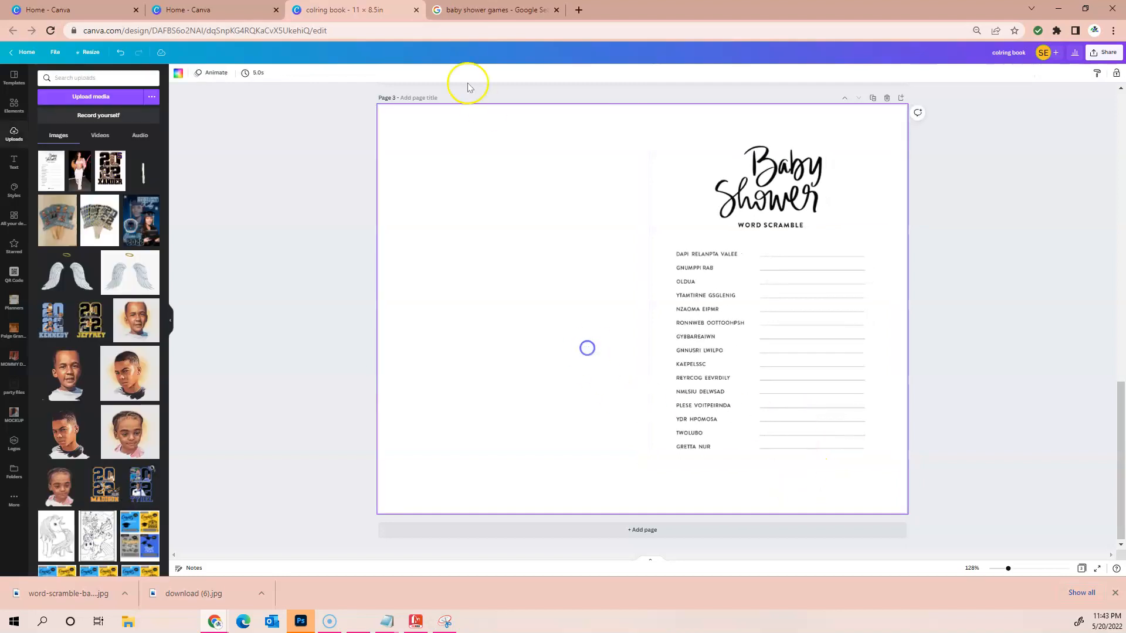
{"action": "left_click", "coordinate": [461, 18]}
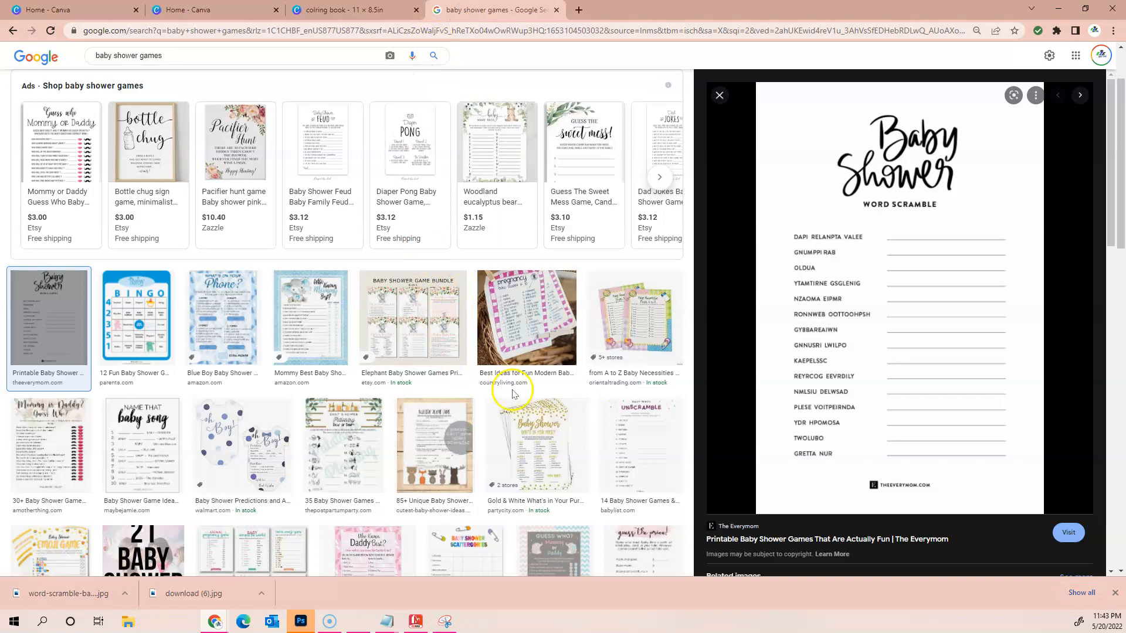
{"action": "left_click", "coordinate": [155, 466]}
{"action": "right_click", "coordinate": [825, 271]}
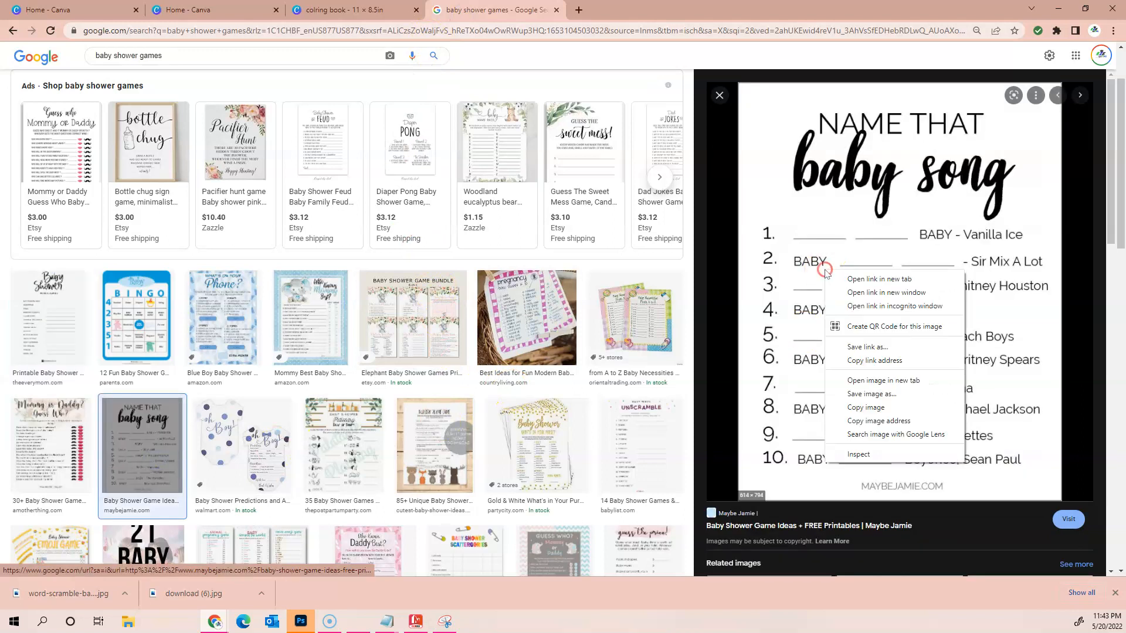
{"action": "left_click", "coordinate": [855, 394]}
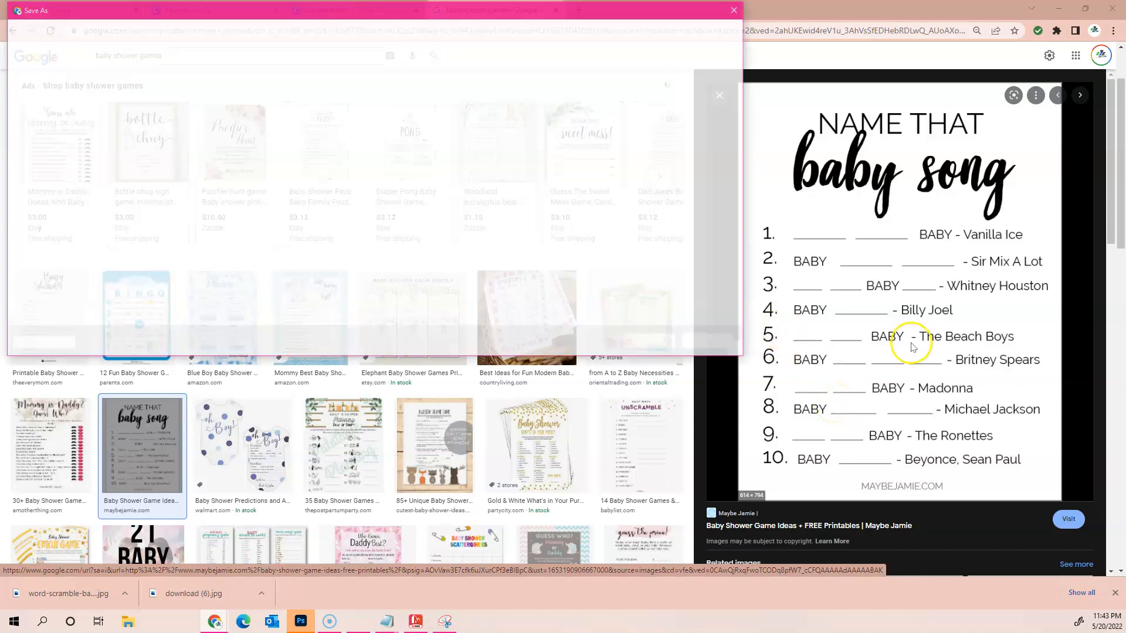
{"action": "left_click", "coordinate": [709, 342]}
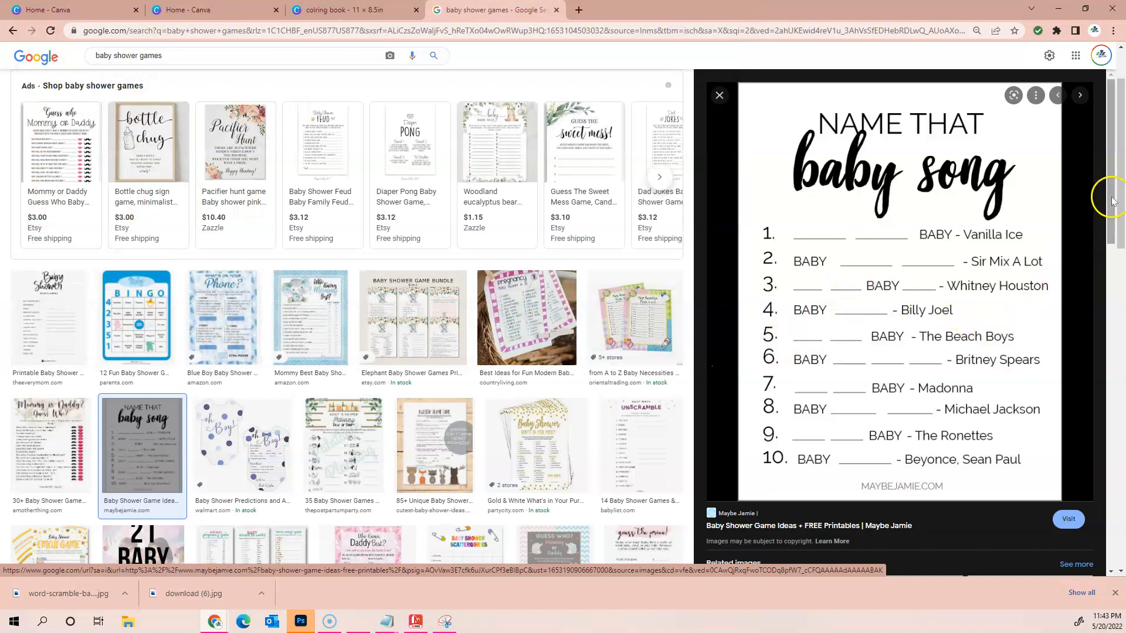
- Open the "how long is each animal pregnant?" game from the Google image results and save it as "babyshower games"
{"action": "left_click_drag", "start_coordinate": [1112, 199], "coordinate": [1113, 294]}
{"action": "left_click", "coordinate": [1002, 335]}
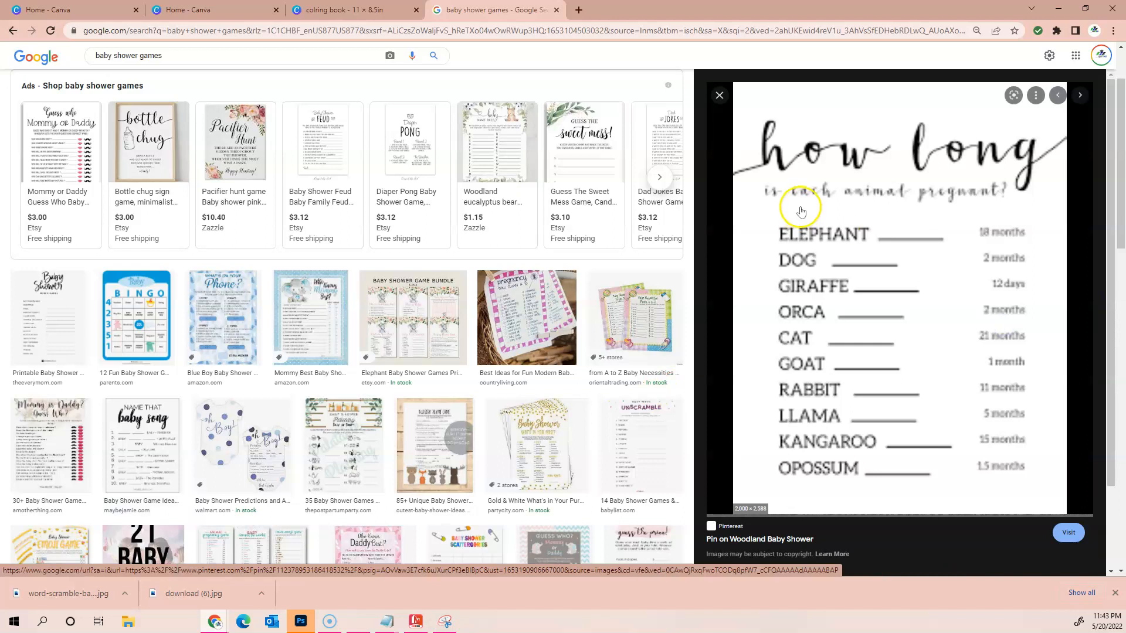
{"action": "right_click", "coordinate": [830, 226]}
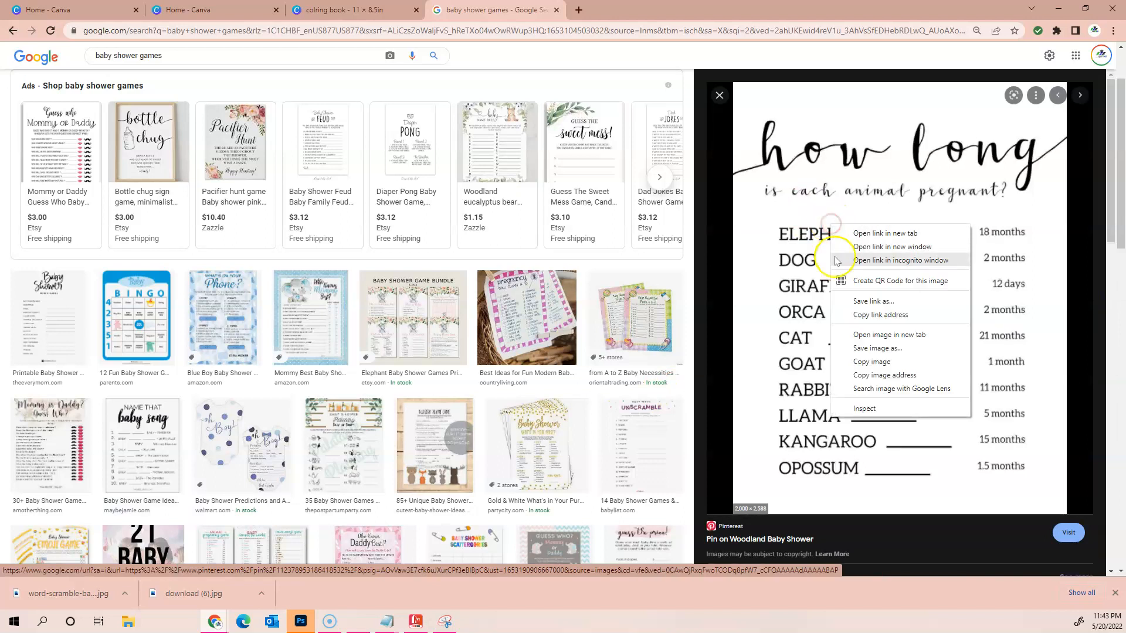
{"action": "left_click", "coordinate": [854, 352]}
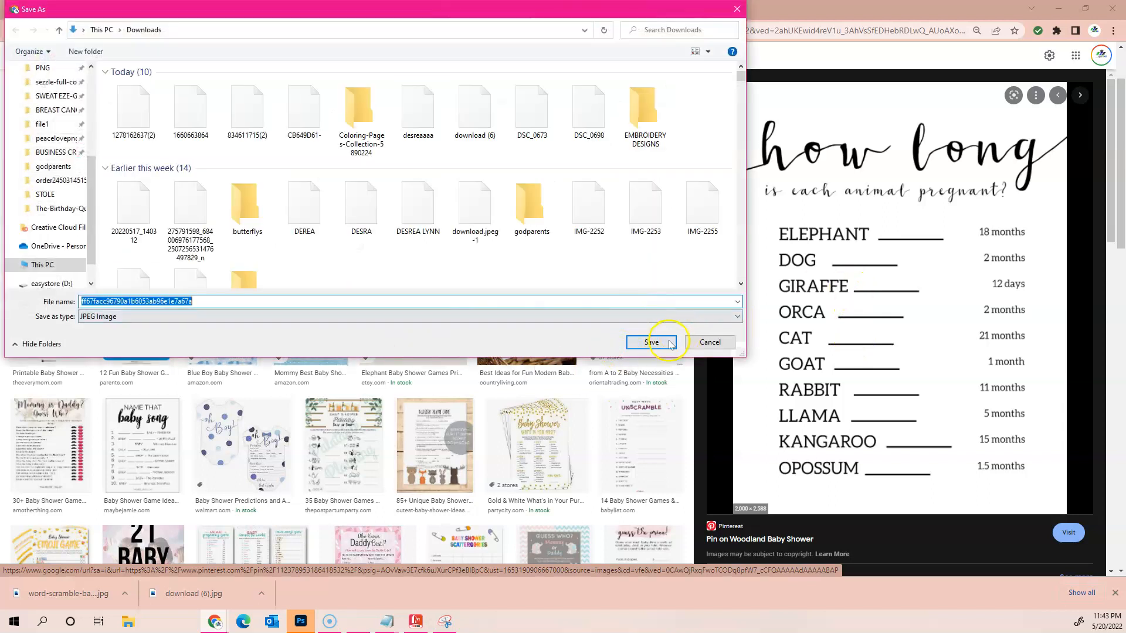
{"action": "type", "text": "baby"}
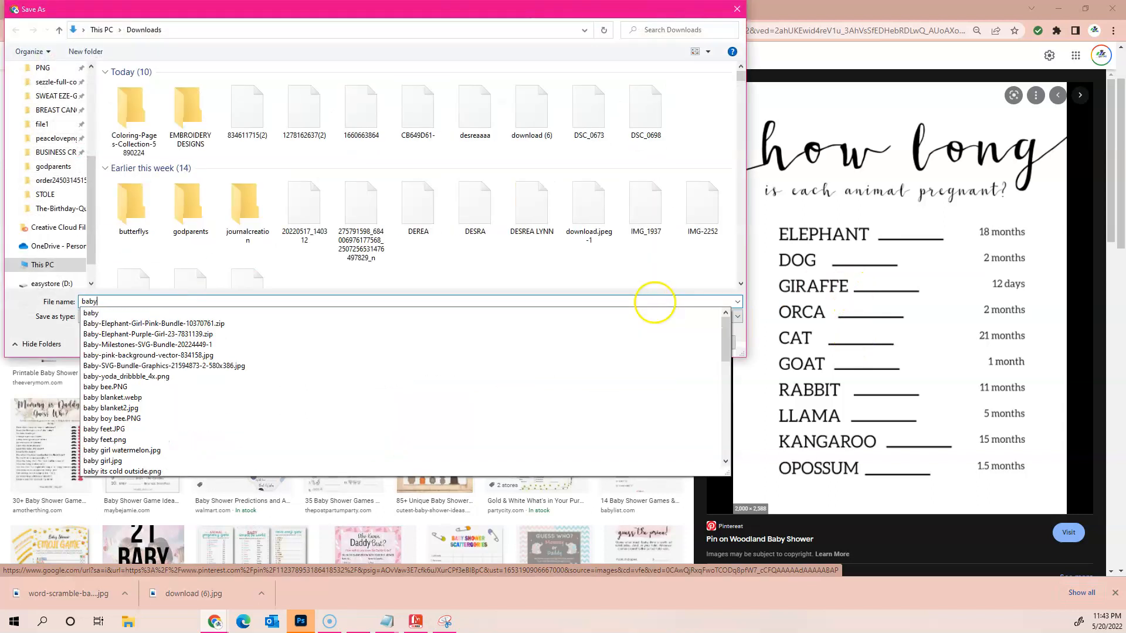
{"action": "type", "text": "shower"}
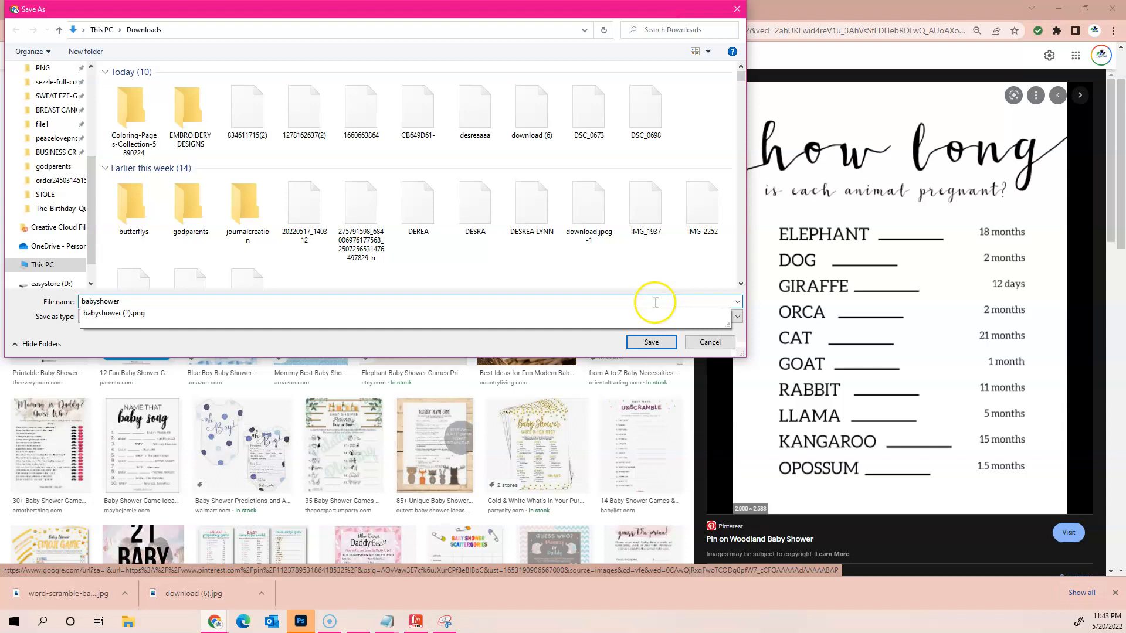
{"action": "type", "text": " games"}
{"action": "key", "text": "Return"}
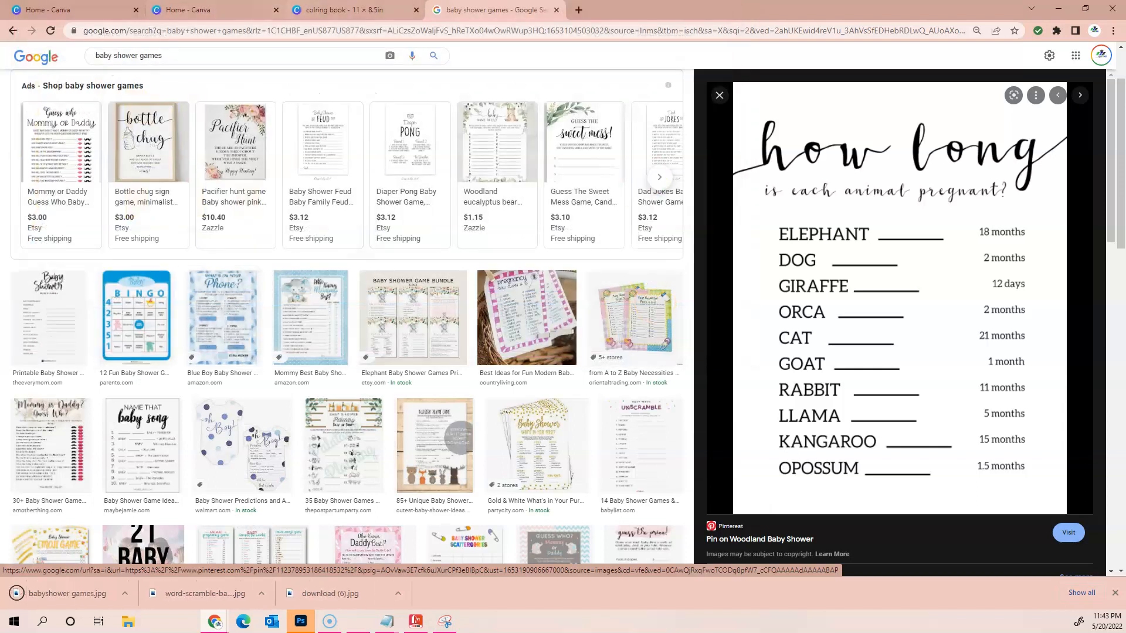
- Return to the coloring book design in Canva and upload the "babyshower games" image from Downloads
{"action": "left_click", "coordinate": [351, 10]}
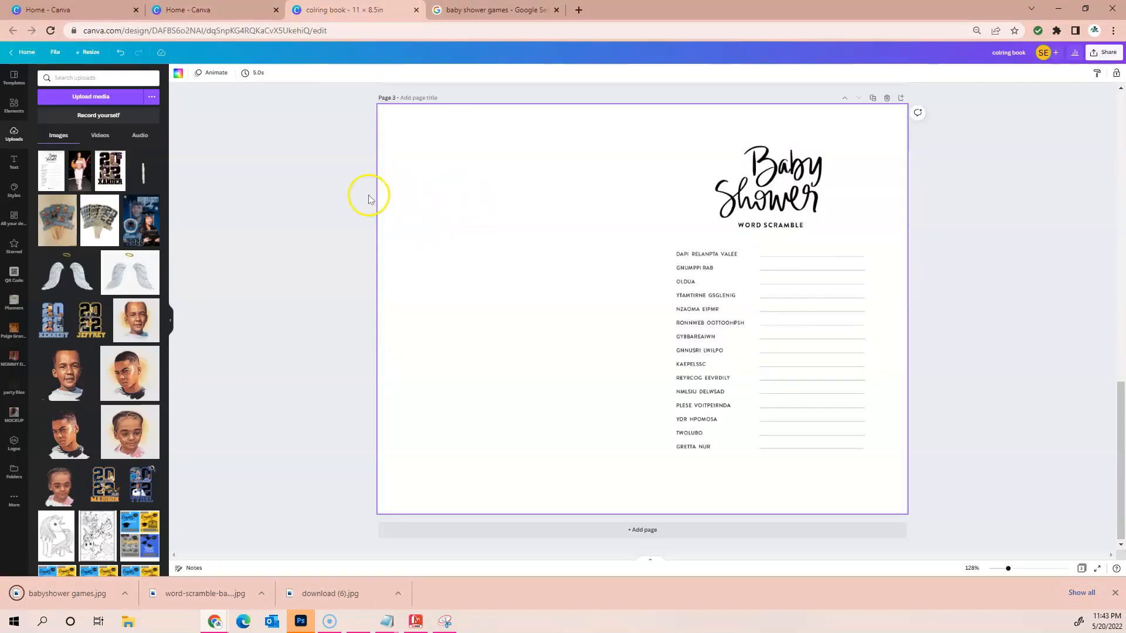
{"action": "left_click", "coordinate": [81, 97]}
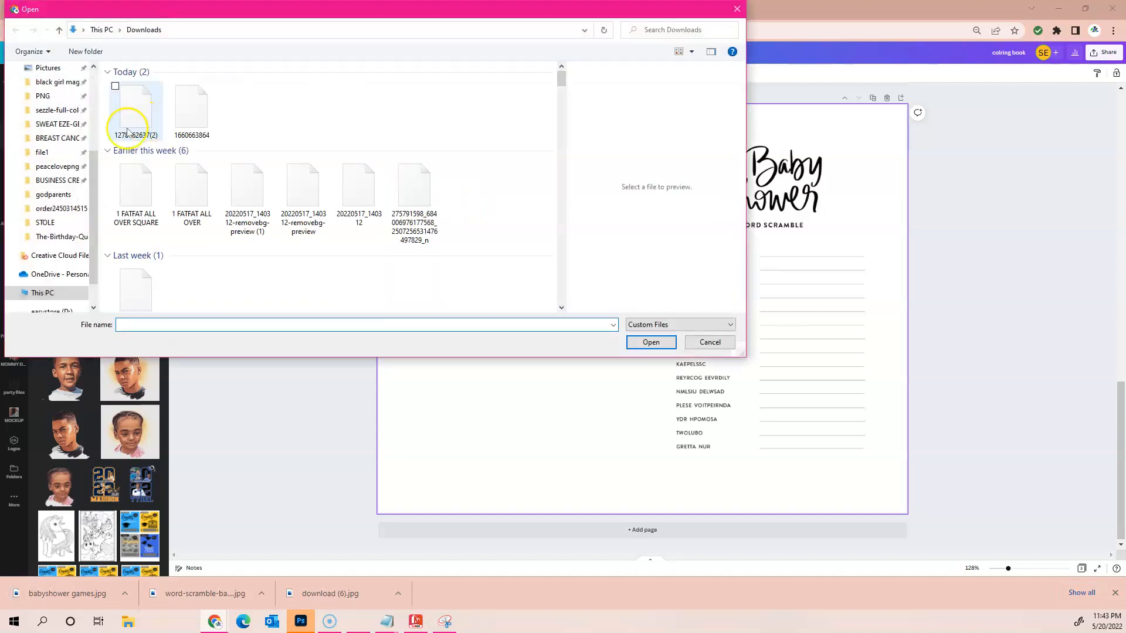
{"action": "double_click", "coordinate": [288, 117]}
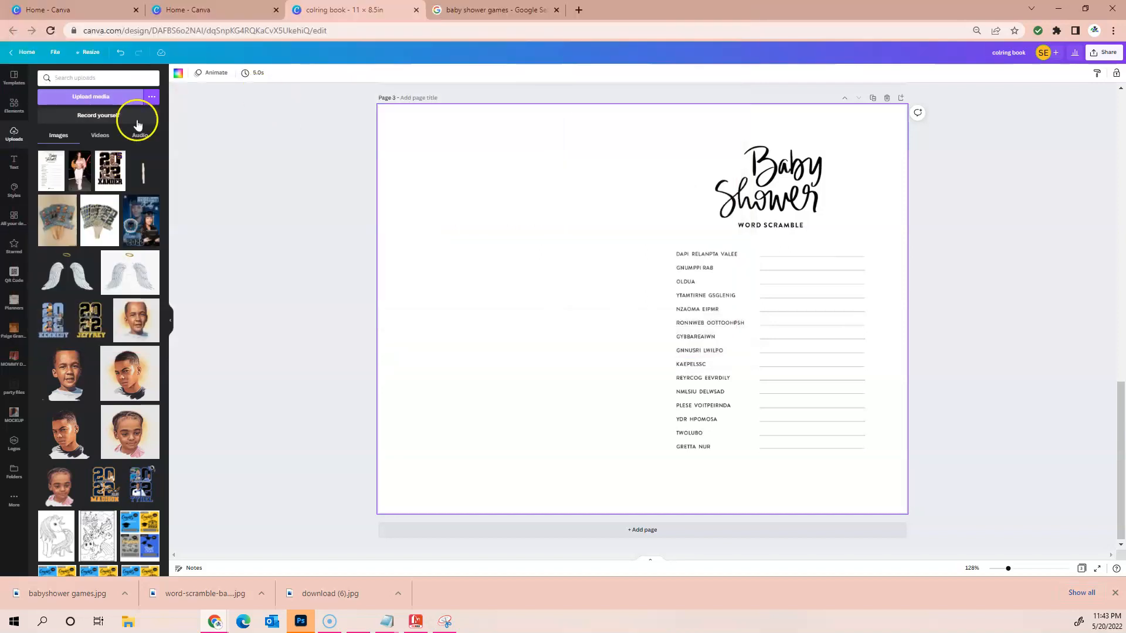
- Insert the animal pregnancy game on page 3, resize it, and position it in the left half beside the word scramble
{"action": "left_click", "coordinate": [51, 170]}
{"action": "left_click_drag", "start_coordinate": [578, 240], "coordinate": [473, 238]}
{"action": "left_click_drag", "start_coordinate": [387, 138], "coordinate": [399, 158]}
{"action": "mouse_move", "coordinate": [475, 222]}
{"action": "left_mouse_down"}
{"action": "mouse_move", "coordinate": [468, 229]}
{"action": "mouse_move", "coordinate": [497, 228]}
{"action": "mouse_move", "coordinate": [472, 225]}
{"action": "left_mouse_up"}
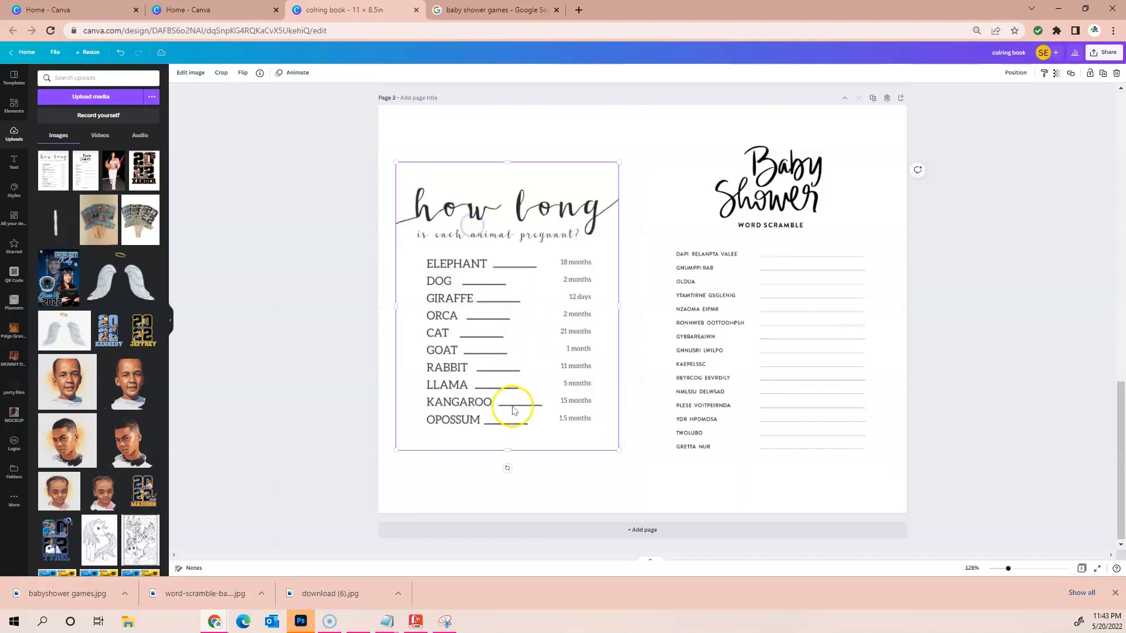
{"action": "left_click", "coordinate": [450, 490]}
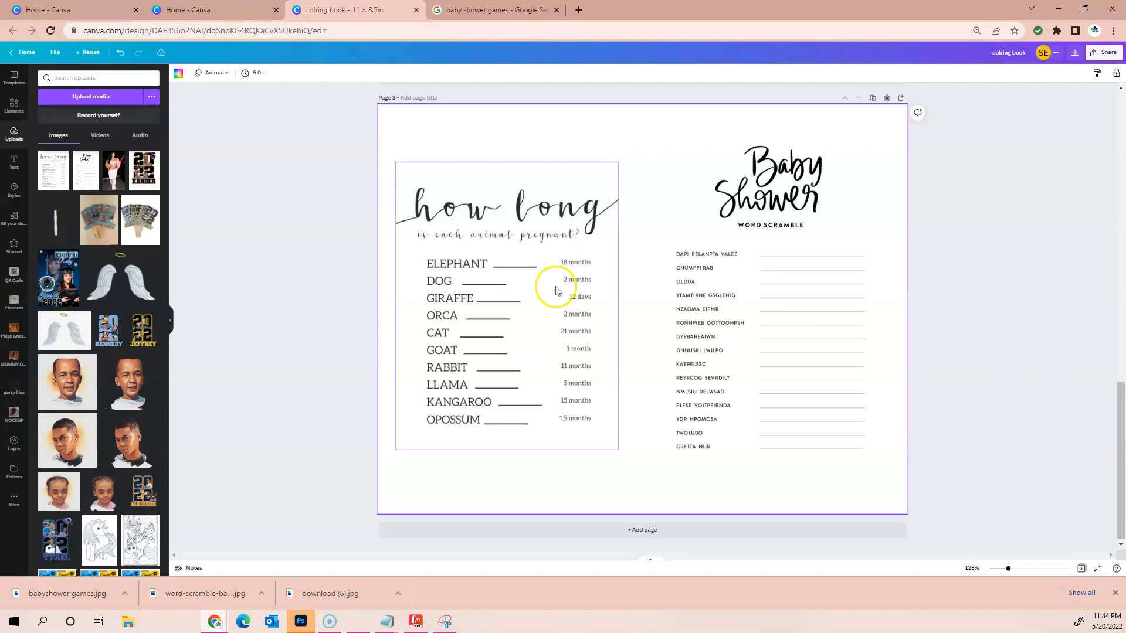
- Add a blank page directly after page 2, ahead of the games page
{"action": "left_click_drag", "start_coordinate": [1121, 426], "coordinate": [1097, 202]}
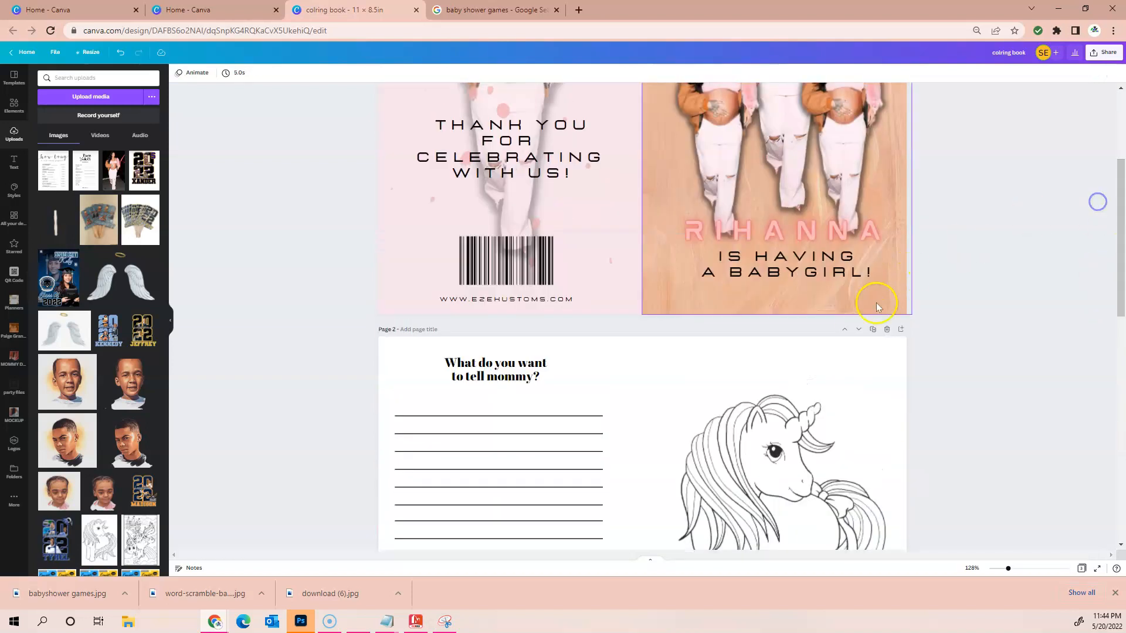
{"action": "left_click", "coordinate": [902, 331]}
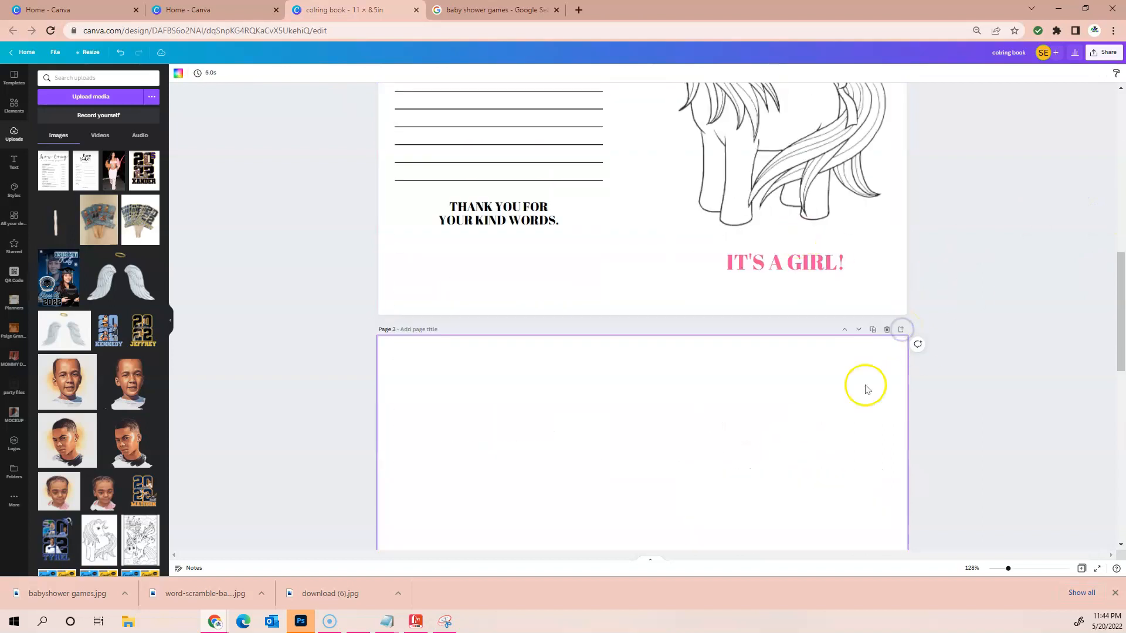
- Delete the blank page between the cover and the prompts page, and add a new blank page at the end of the book
{"action": "left_click", "coordinate": [846, 330]}
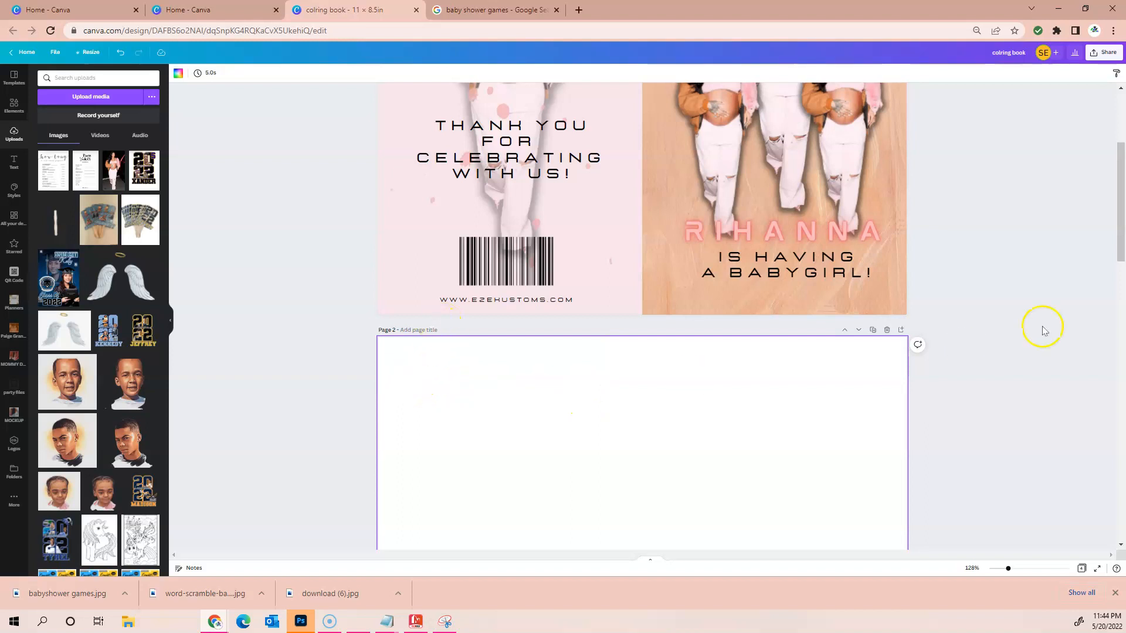
{"action": "mouse_move", "coordinate": [1121, 205]}
{"action": "left_mouse_down"}
{"action": "mouse_move", "coordinate": [1122, 272]}
{"action": "mouse_move", "coordinate": [1118, 222]}
{"action": "left_mouse_up"}
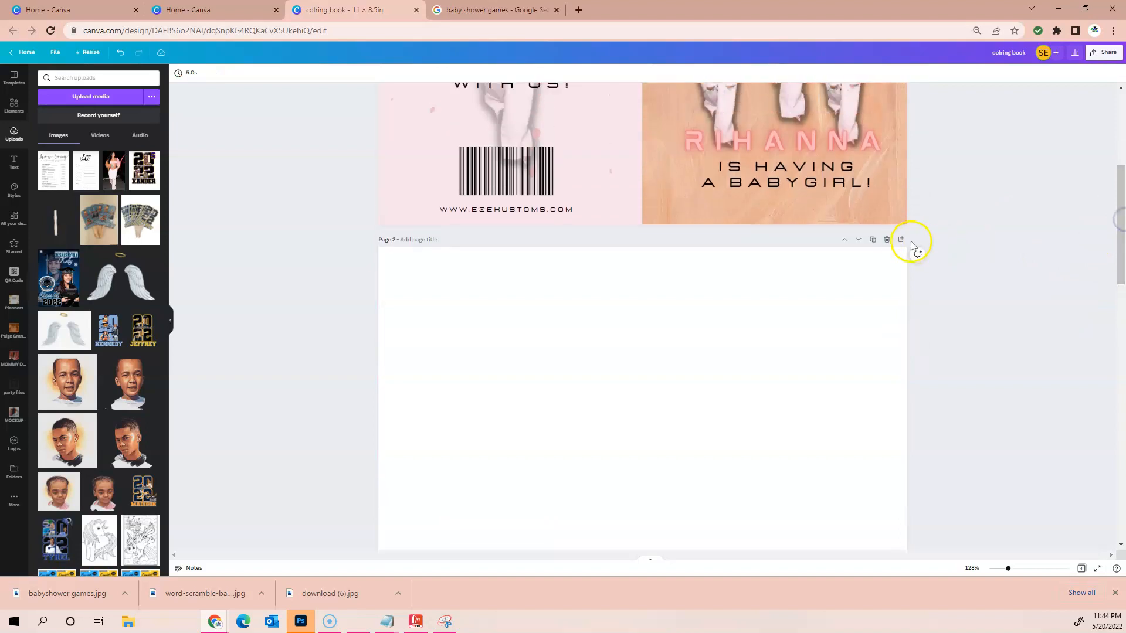
{"action": "left_click", "coordinate": [887, 241]}
{"action": "left_click_drag", "start_coordinate": [1119, 237], "coordinate": [1121, 451]}
{"action": "left_click", "coordinate": [651, 530]}
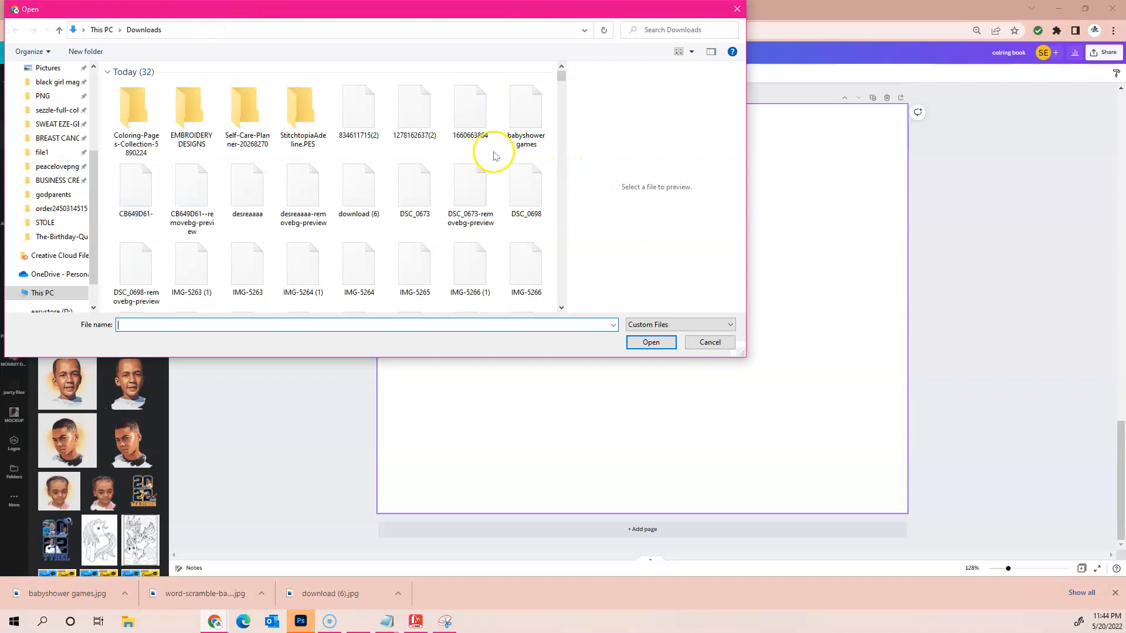
{"action": "left_click", "coordinate": [377, 120]}
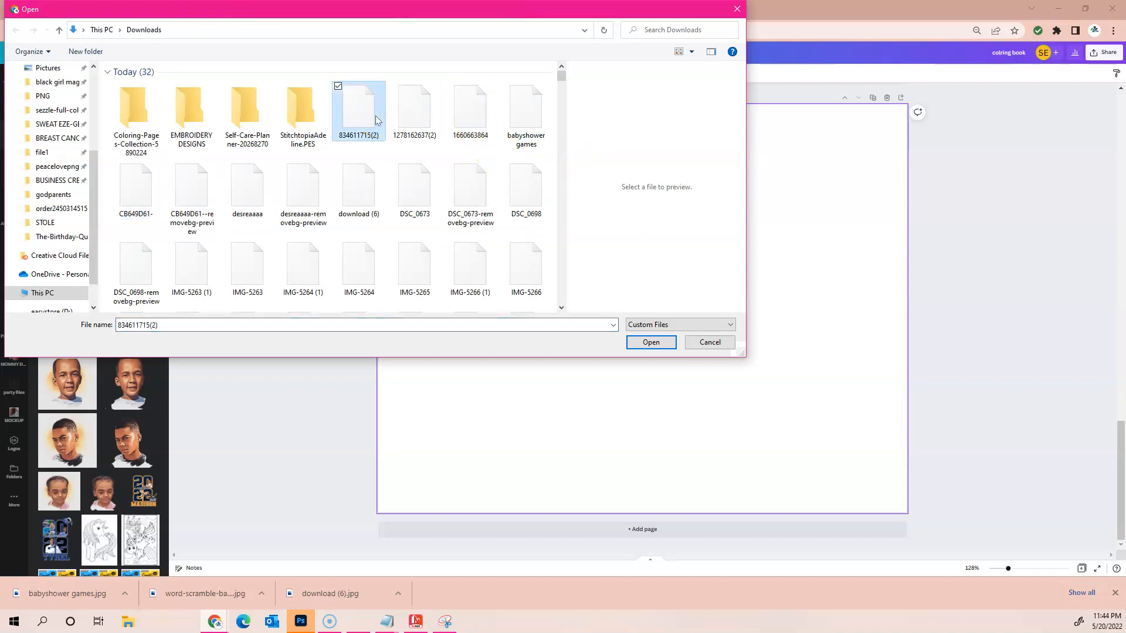
{"action": "left_click", "coordinate": [410, 120], "text": "ctrl"}
{"action": "double_click", "coordinate": [415, 121]}
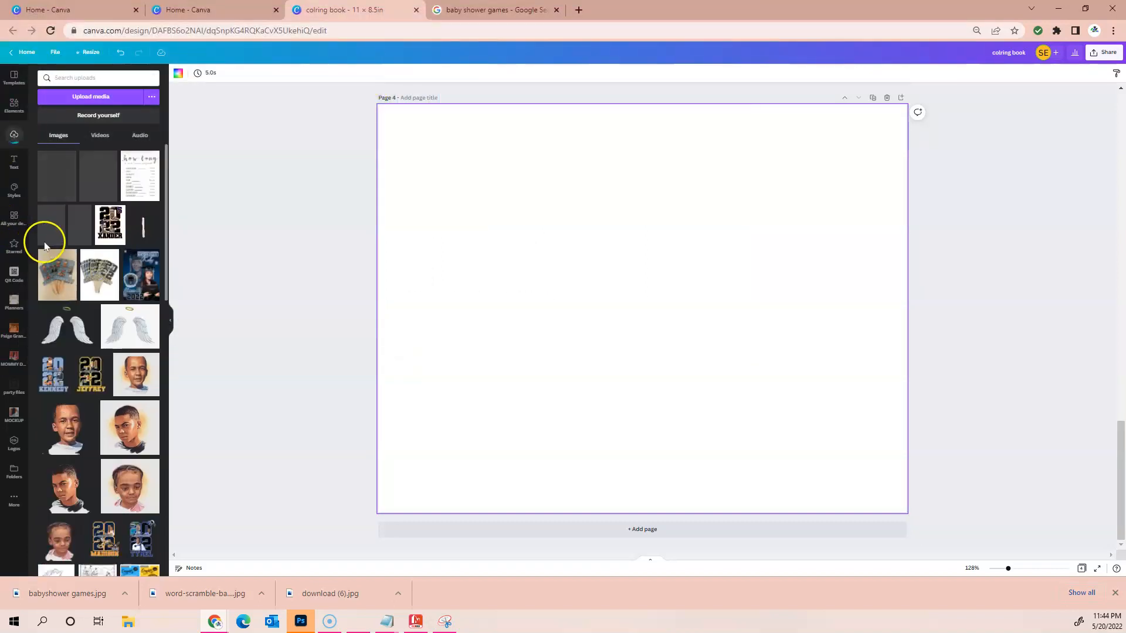
- Browse the Downloads folder and upload the image "download (6)"
{"action": "left_click", "coordinate": [93, 99]}
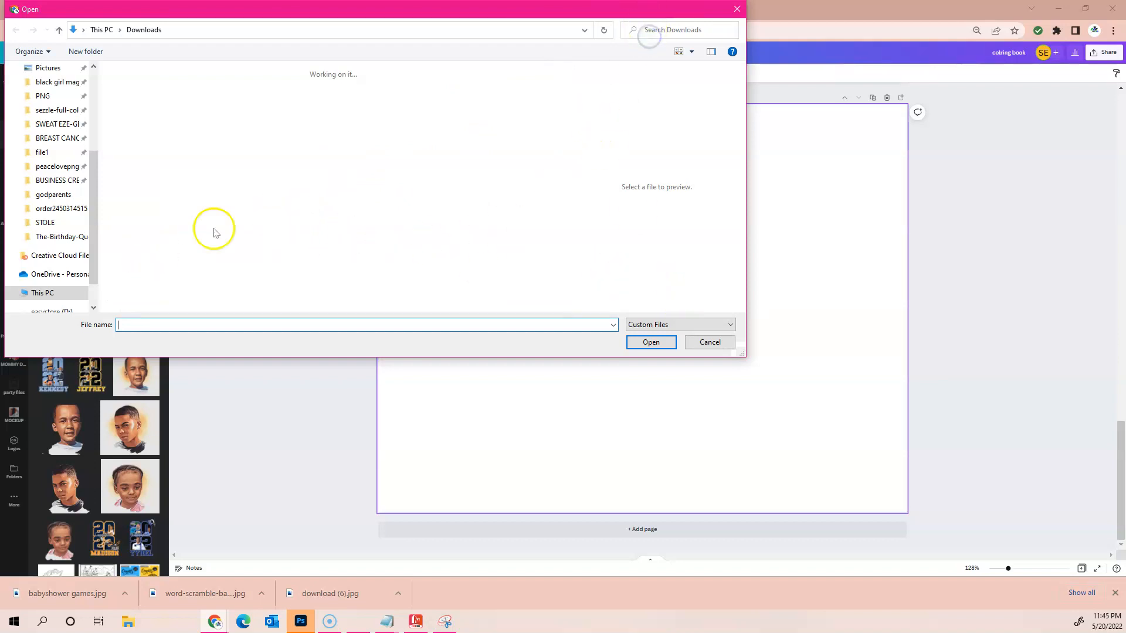
{"action": "left_click", "coordinate": [710, 341]}
{"action": "left_click", "coordinate": [112, 96]}
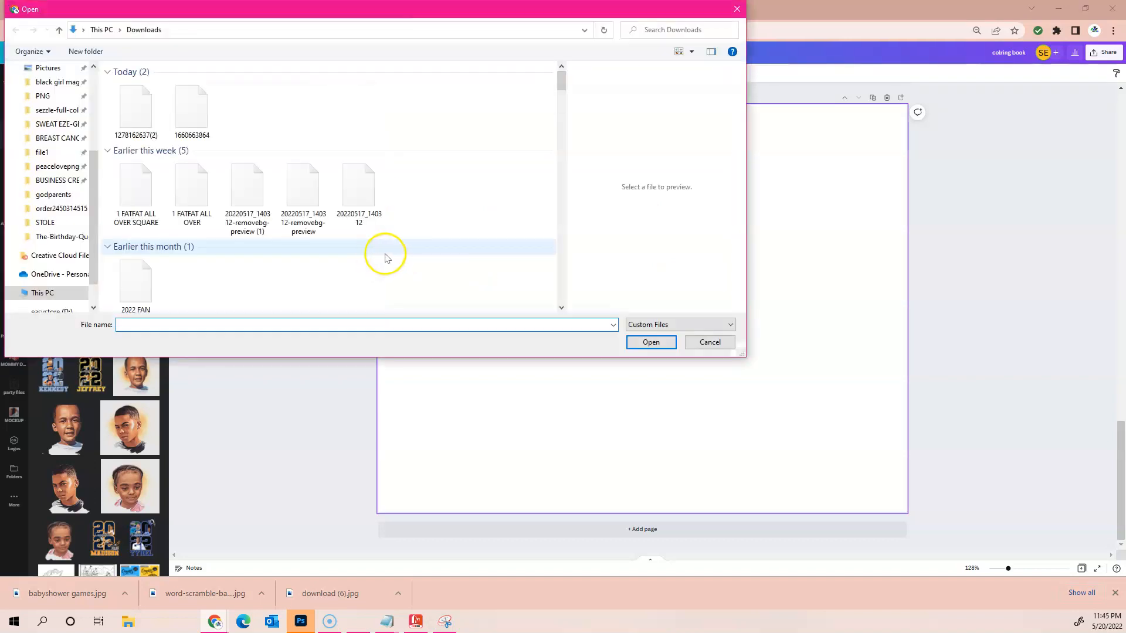
{"action": "left_click", "coordinate": [561, 307]}
{"action": "left_click", "coordinate": [562, 307]}
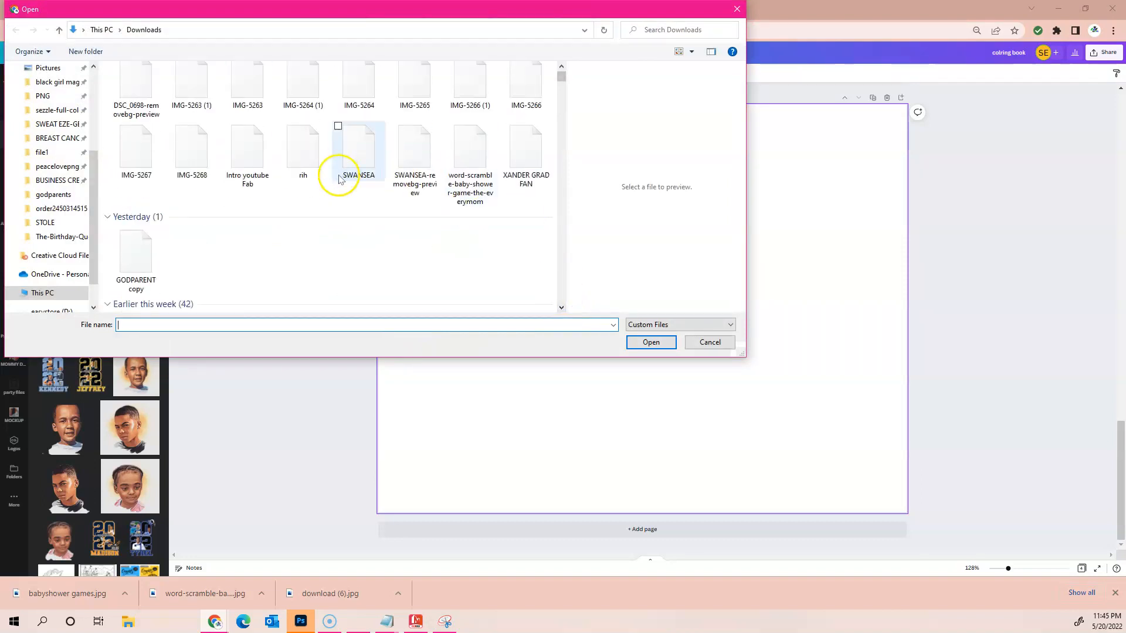
{"action": "left_click", "coordinate": [563, 77]}
{"action": "left_click_drag", "start_coordinate": [564, 78], "coordinate": [562, 55]}
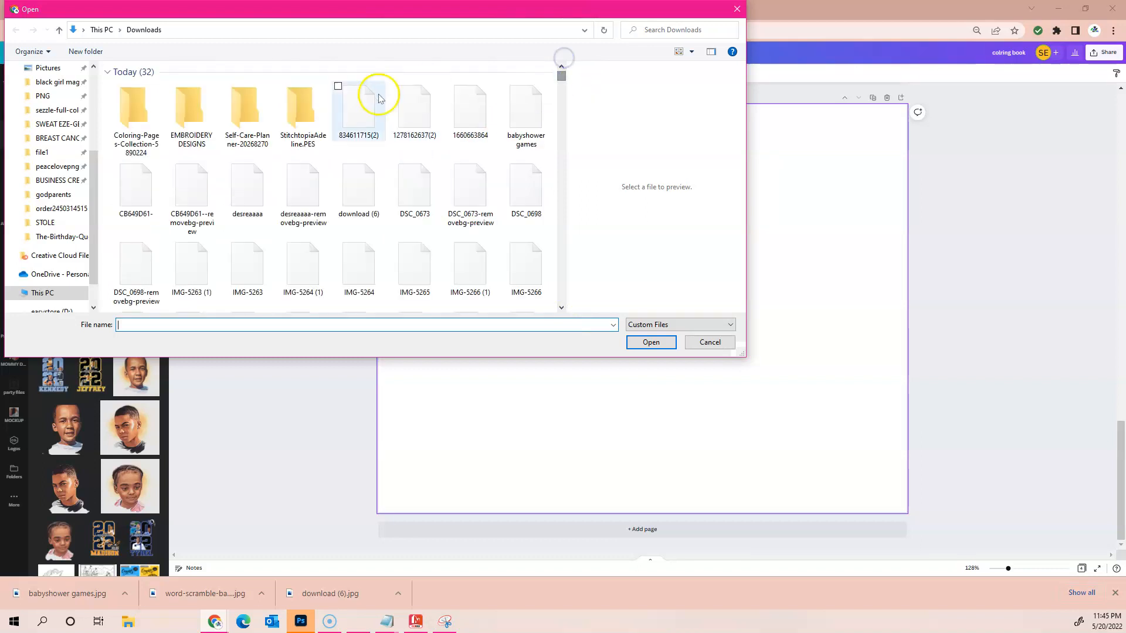
{"action": "left_click", "coordinate": [354, 184]}
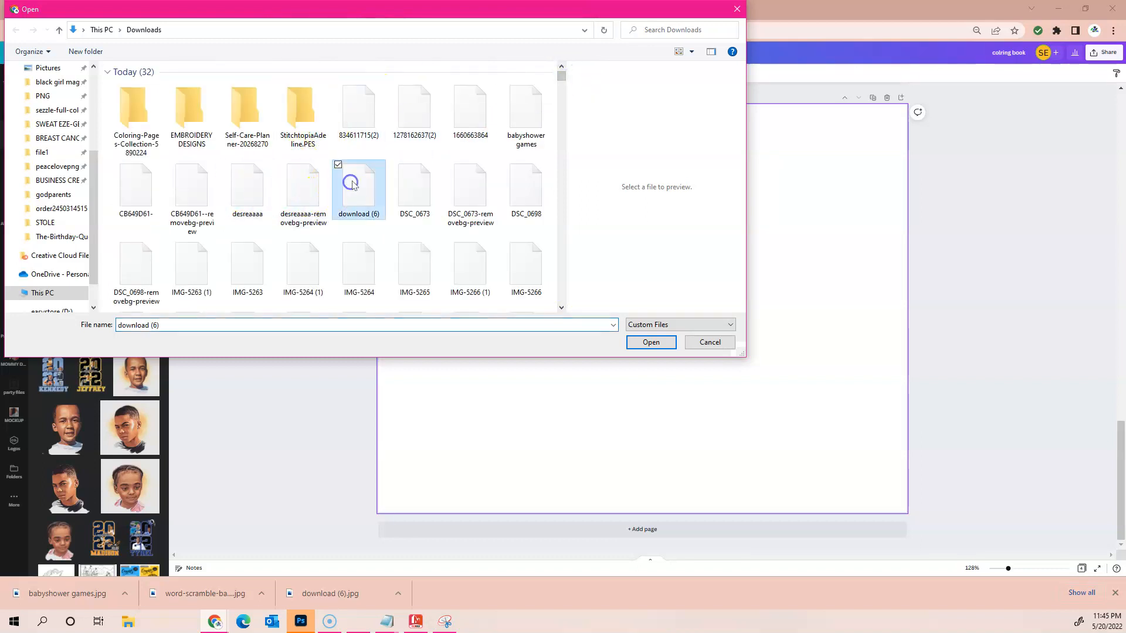
{"action": "double_click", "coordinate": [353, 185]}
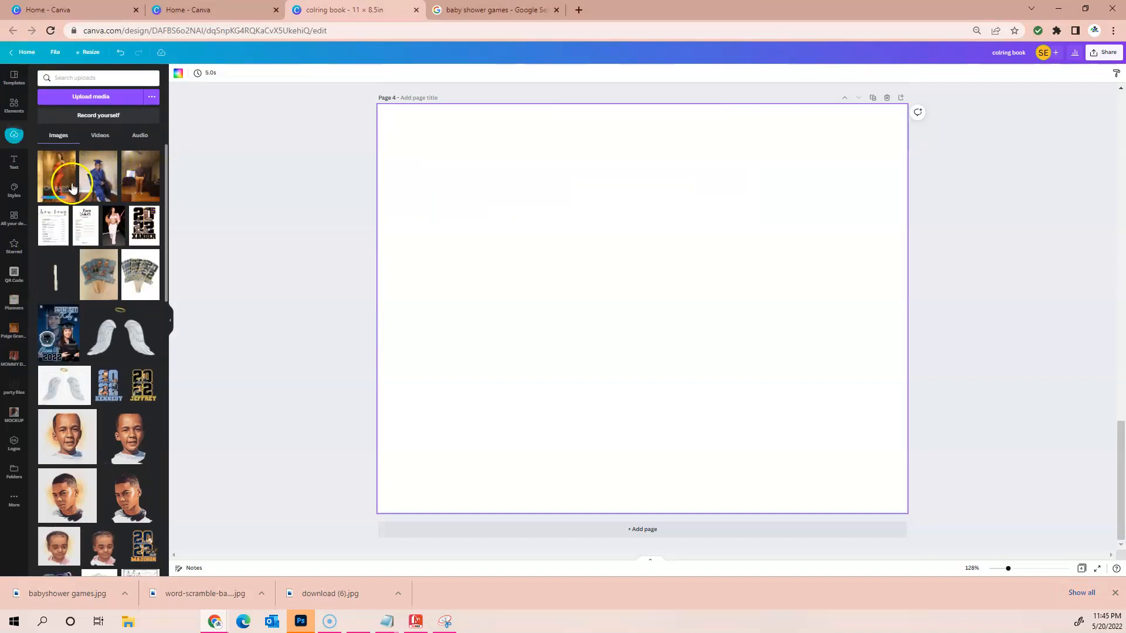
- Insert the Vogue "OH, BABY!" cover image on page 4, enlarge it, and fit it within the right half with a margin
{"action": "left_click", "coordinate": [66, 181]}
{"action": "left_click_drag", "start_coordinate": [657, 283], "coordinate": [759, 217]}
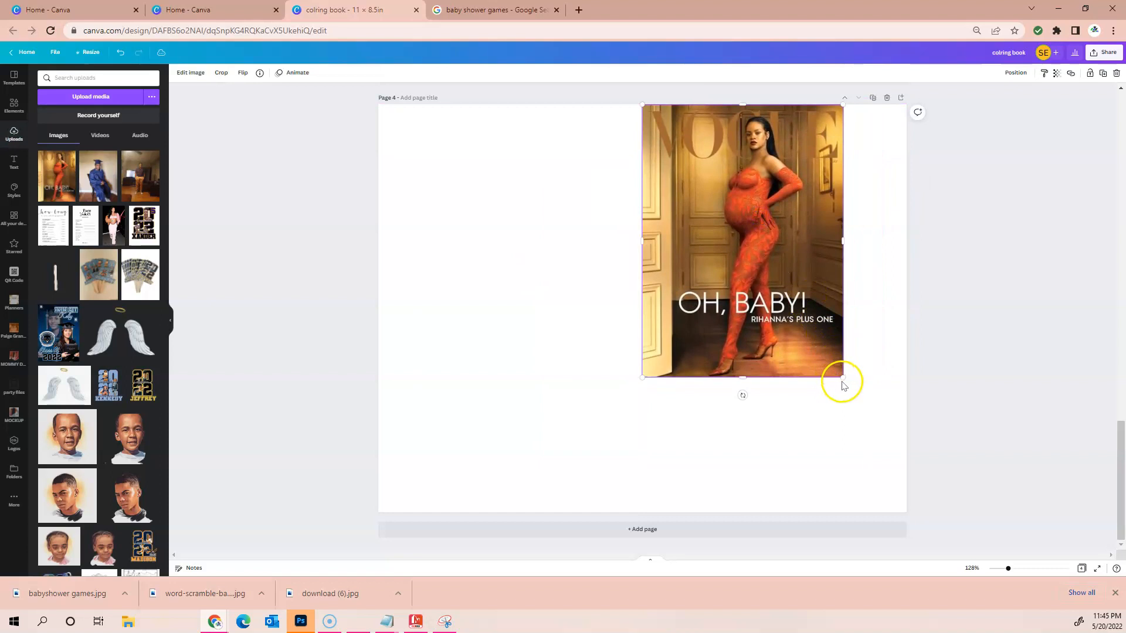
{"action": "left_click_drag", "start_coordinate": [843, 376], "coordinate": [912, 544]}
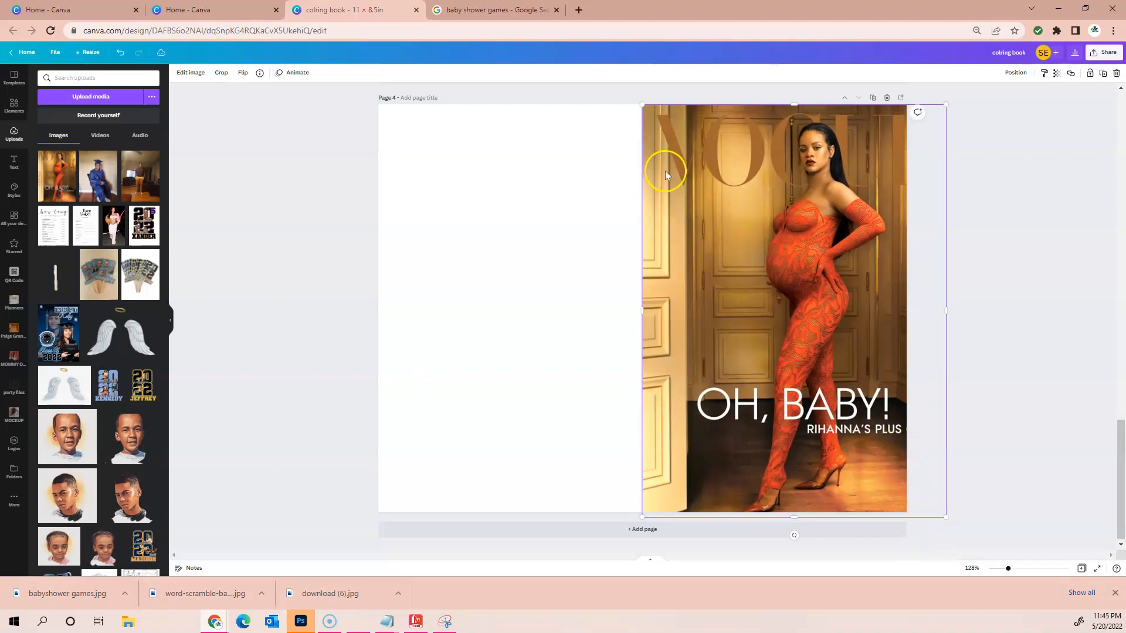
{"action": "left_click_drag", "start_coordinate": [944, 519], "coordinate": [883, 458]}
{"action": "left_click_drag", "start_coordinate": [795, 289], "coordinate": [801, 306]}
{"action": "left_click", "coordinate": [757, 120]}
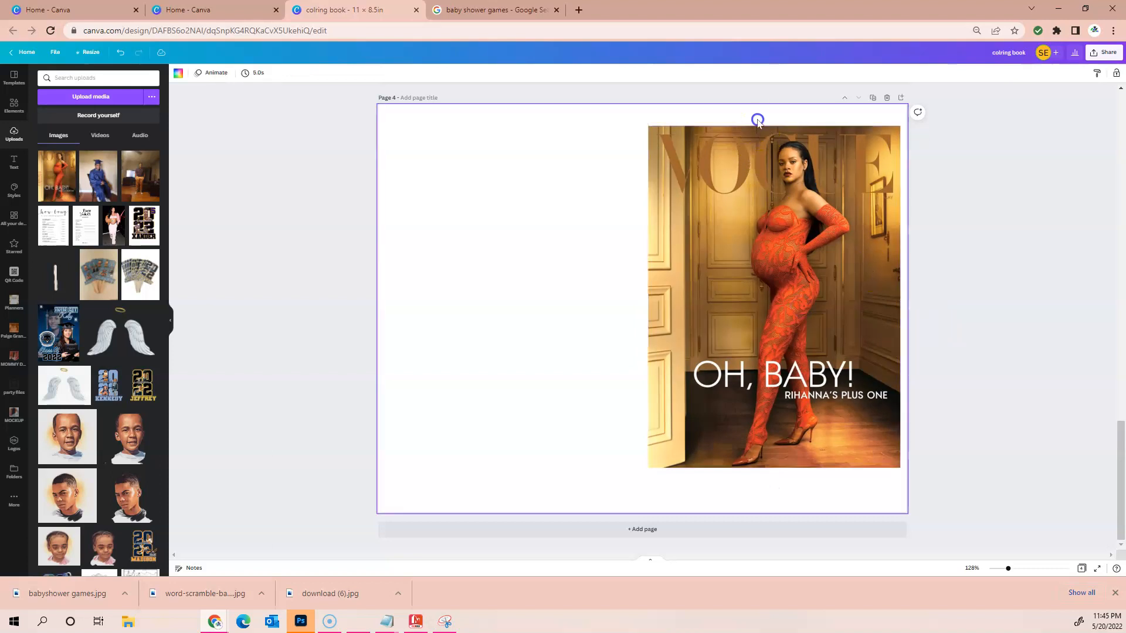
- Try brown shades from the photo's palette as the page 4 background and settle on the reddish brown
{"action": "left_click", "coordinate": [178, 73]}
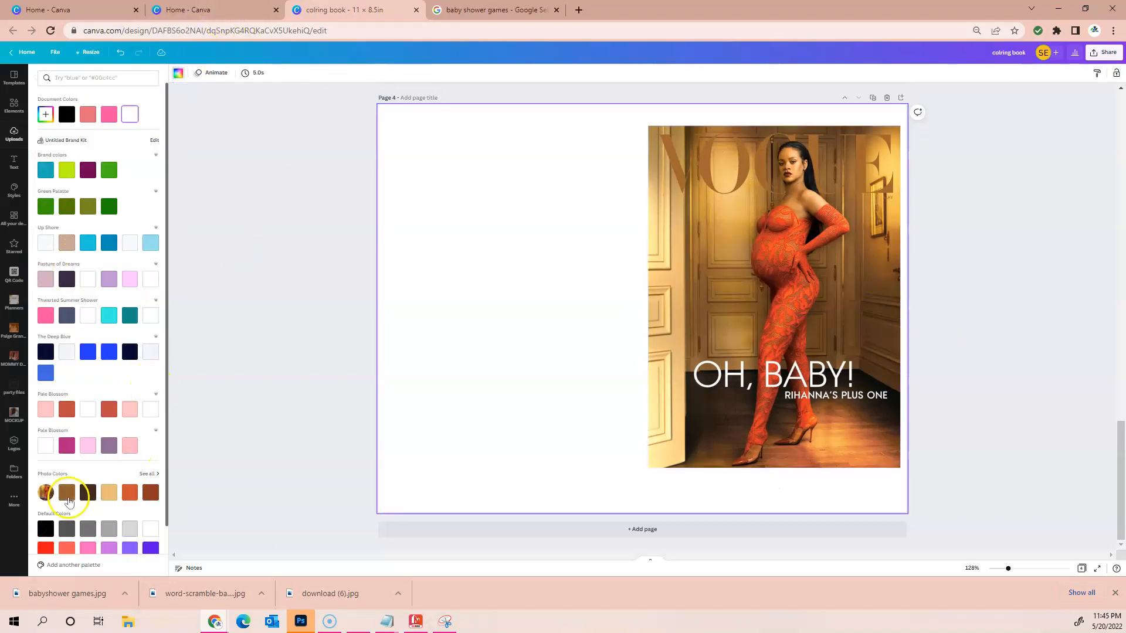
{"action": "left_click", "coordinate": [67, 493]}
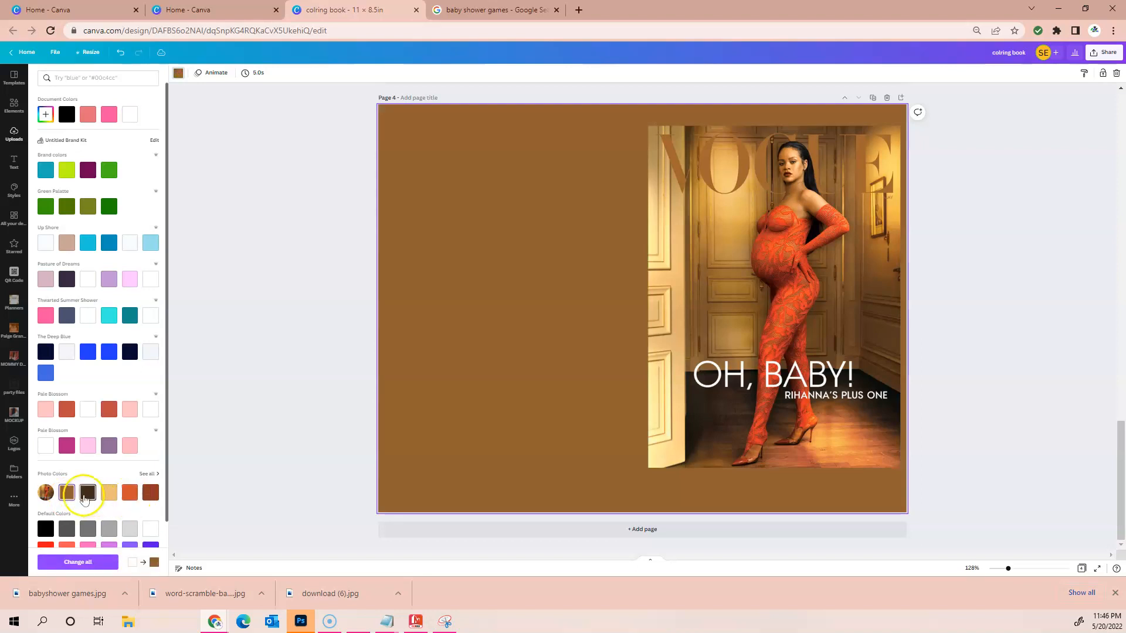
{"action": "left_click", "coordinate": [88, 495]}
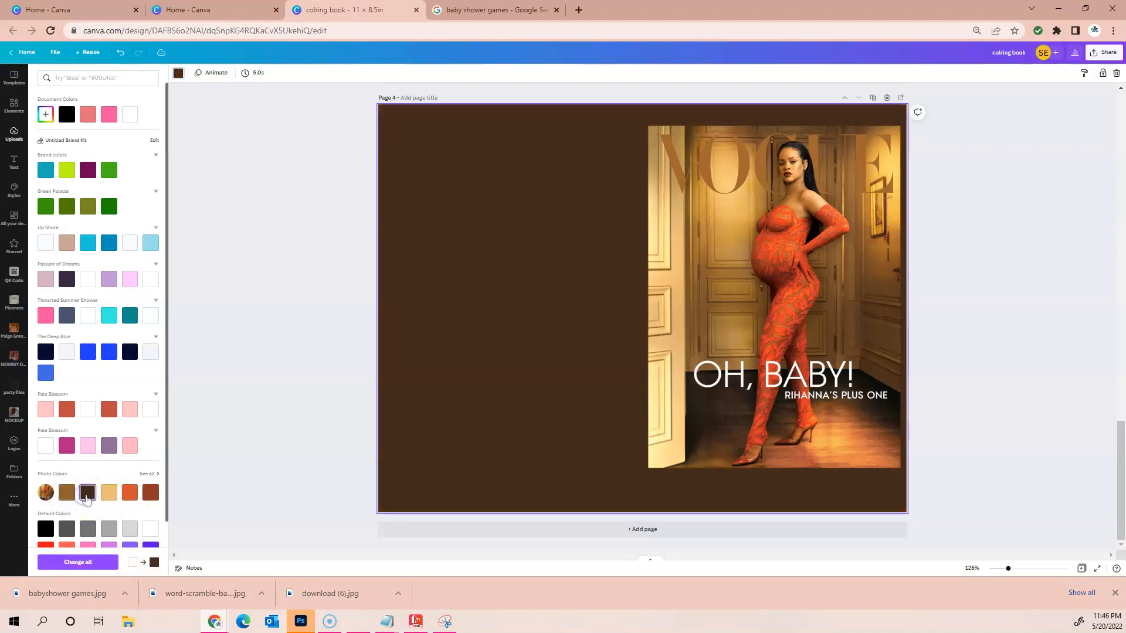
{"action": "left_click", "coordinate": [150, 493]}
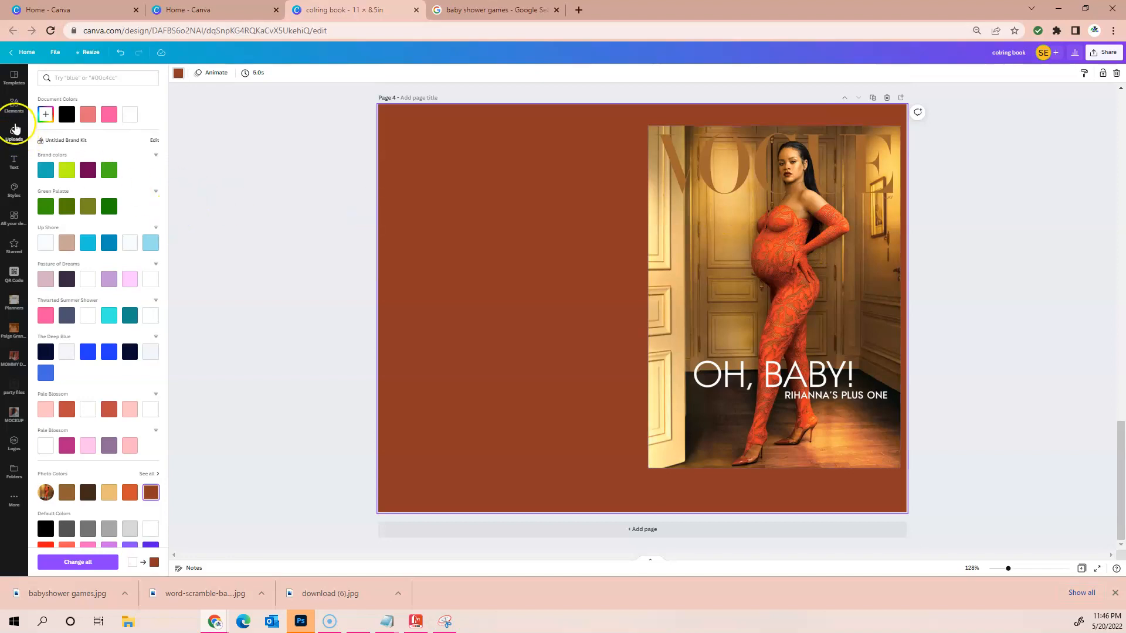
- Try the "TALK TO US" font combination on the left half of page 4 and delete its text
{"action": "left_click", "coordinate": [14, 134]}
{"action": "left_click", "coordinate": [14, 161]}
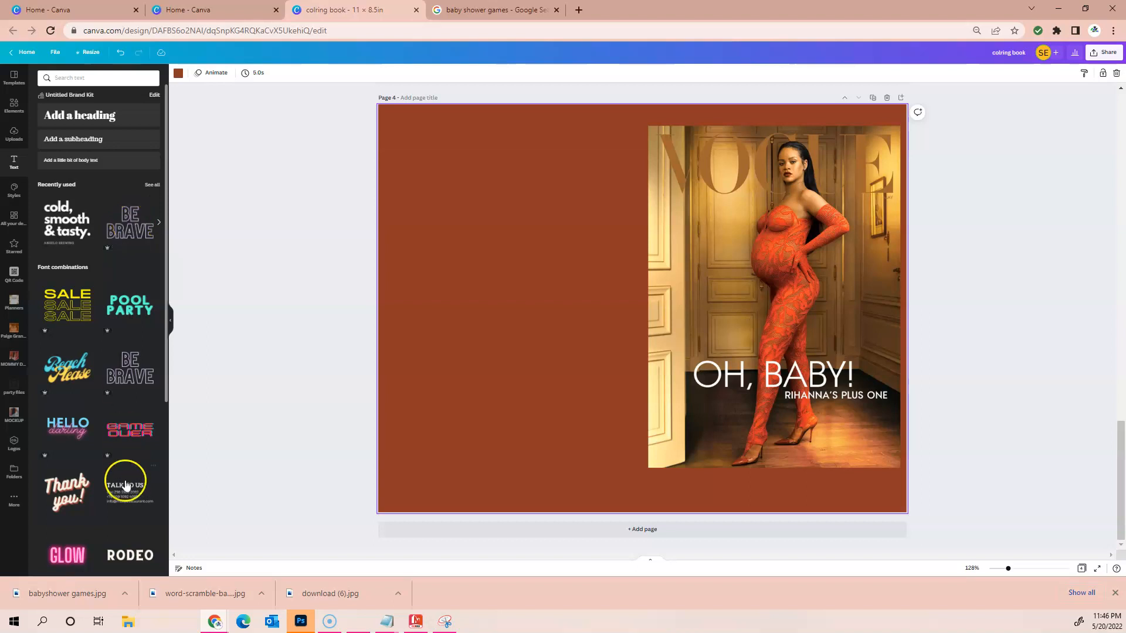
{"action": "left_click_drag", "start_coordinate": [560, 311], "coordinate": [476, 214]}
{"action": "key", "text": "Delete"}
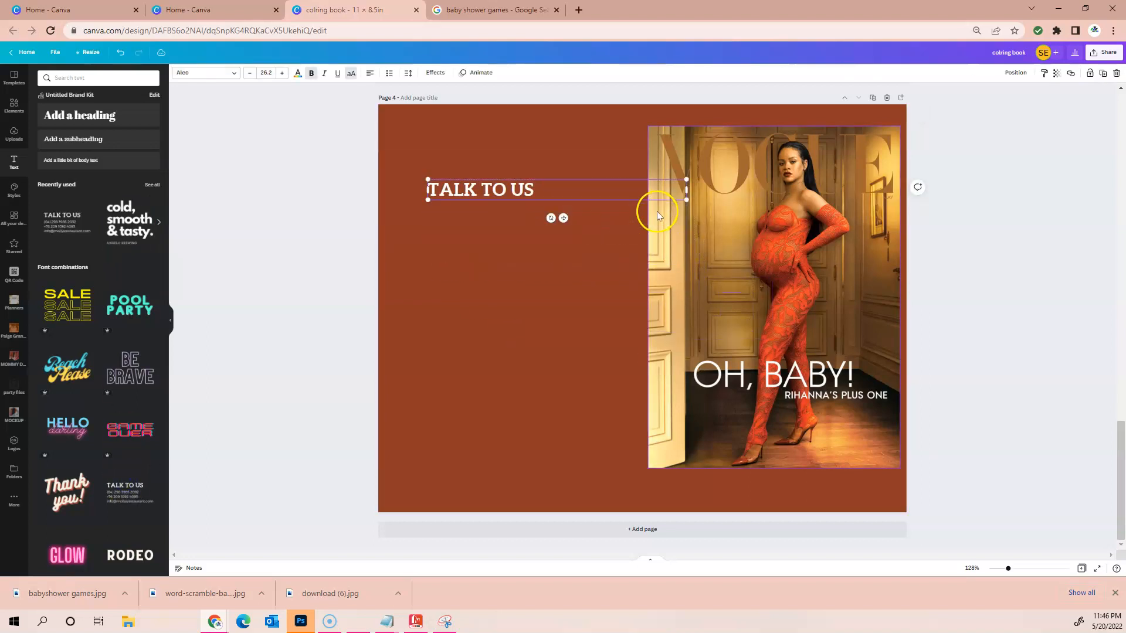
{"action": "left_click", "coordinate": [513, 234]}
{"action": "left_click", "coordinate": [523, 183]}
{"action": "key", "text": "Delete"}
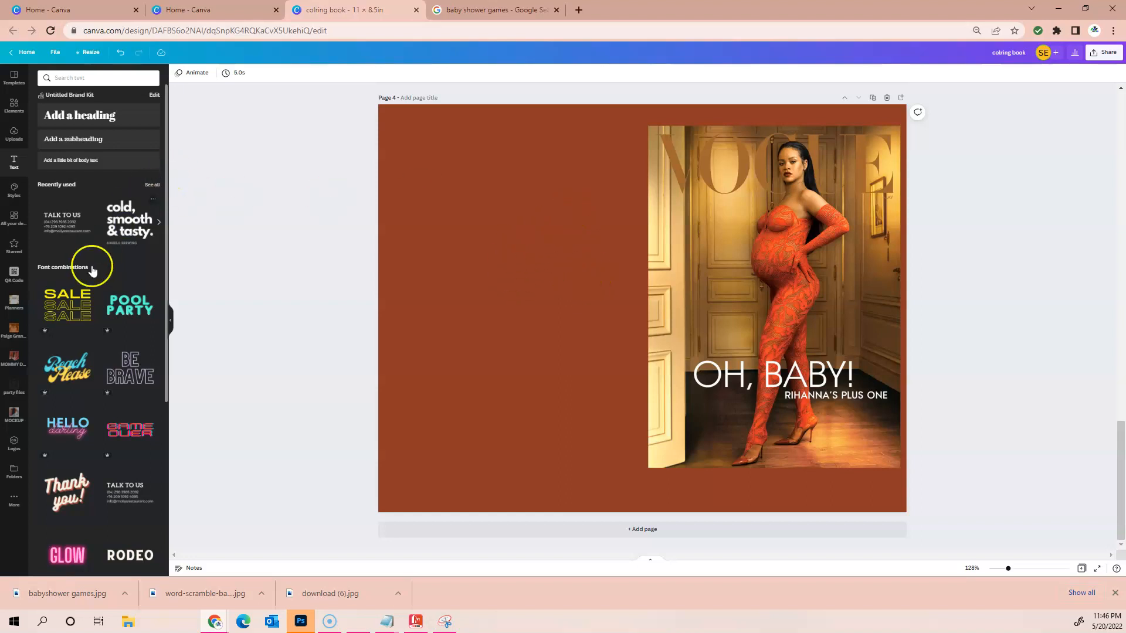
- Insert the "cold, smooth & tasty." font combination on page 4, shrink it, and place it in the left half
{"action": "left_click", "coordinate": [131, 221]}
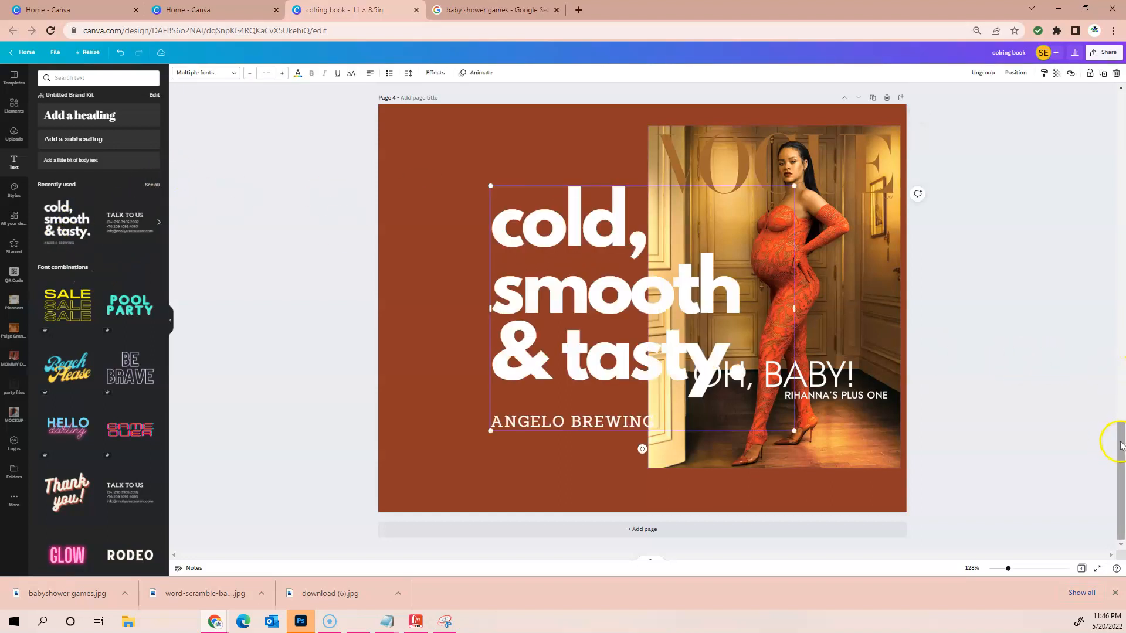
{"action": "left_click_drag", "start_coordinate": [795, 432], "coordinate": [600, 381]}
{"action": "left_click_drag", "start_coordinate": [545, 274], "coordinate": [475, 280]}
{"action": "mouse_move", "coordinate": [513, 225]}
{"action": "left_mouse_down"}
{"action": "mouse_move", "coordinate": [607, 214]}
{"action": "mouse_move", "coordinate": [433, 211]}
{"action": "mouse_move", "coordinate": [520, 218]}
{"action": "left_mouse_up"}
{"action": "left_click", "coordinate": [1031, 384]}
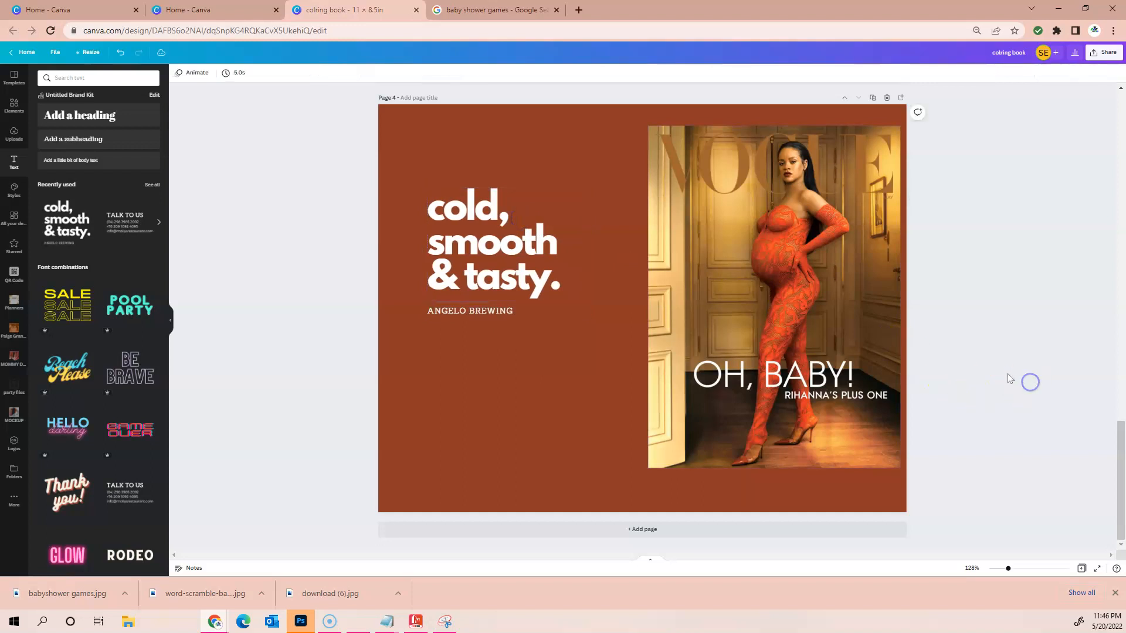
- Review the cover page of the book and look at the design's sharing and download options
{"action": "left_click_drag", "start_coordinate": [1120, 440], "coordinate": [1119, 75]}
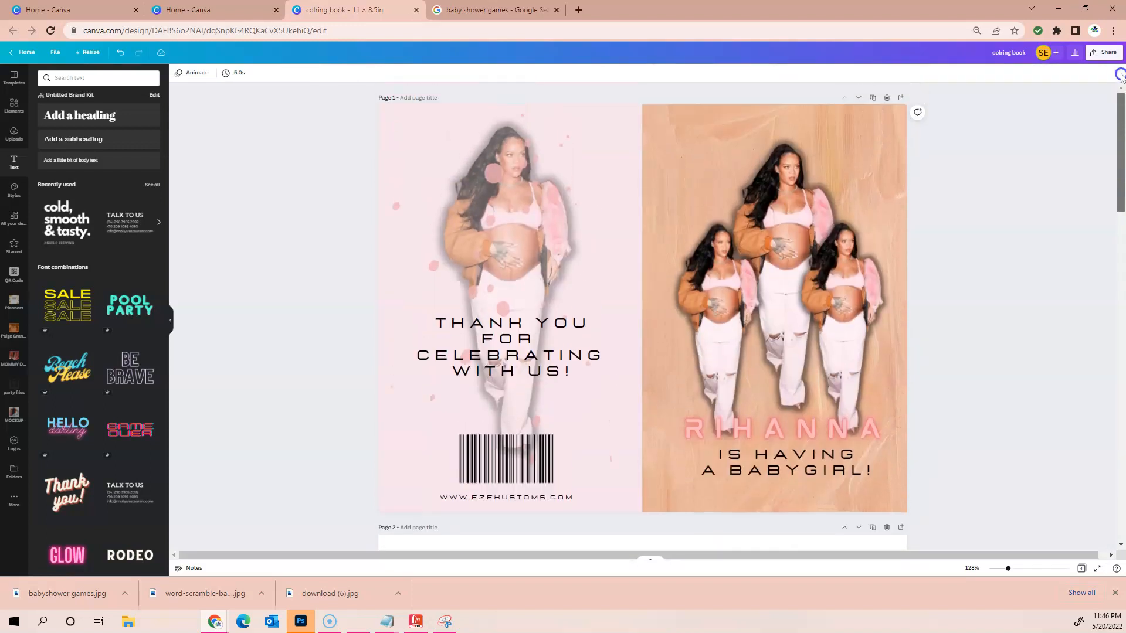
{"action": "mouse_move", "coordinate": [1120, 121]}
{"action": "left_mouse_down"}
{"action": "mouse_move", "coordinate": [1121, 482]}
{"action": "mouse_move", "coordinate": [1108, 127]}
{"action": "left_mouse_up"}
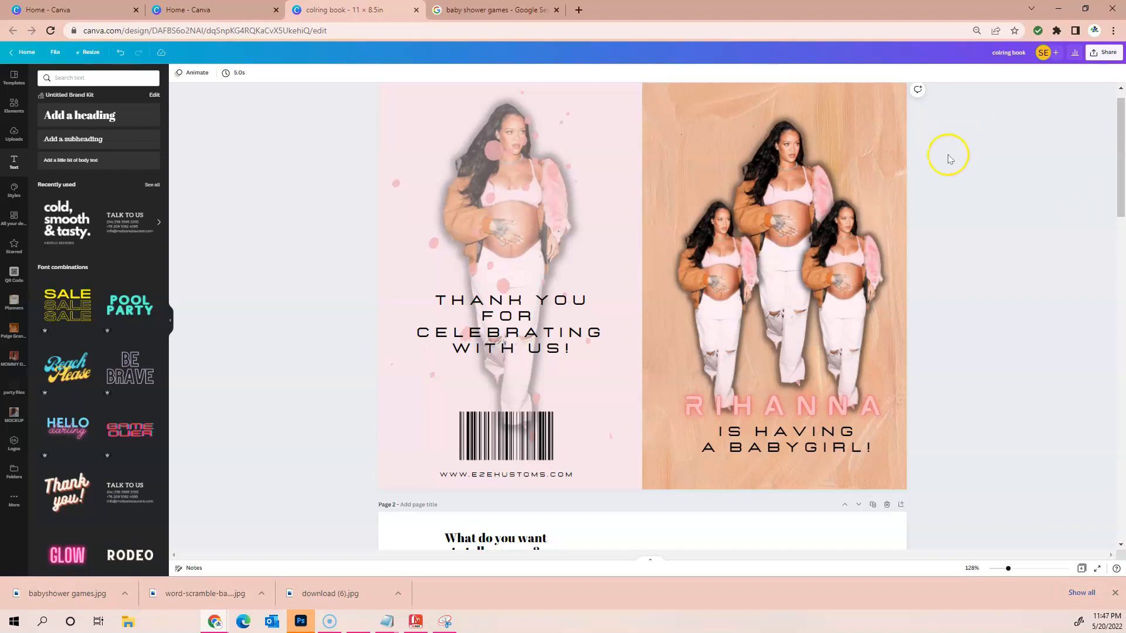
{"action": "left_click_drag", "start_coordinate": [1121, 119], "coordinate": [1120, 94]}
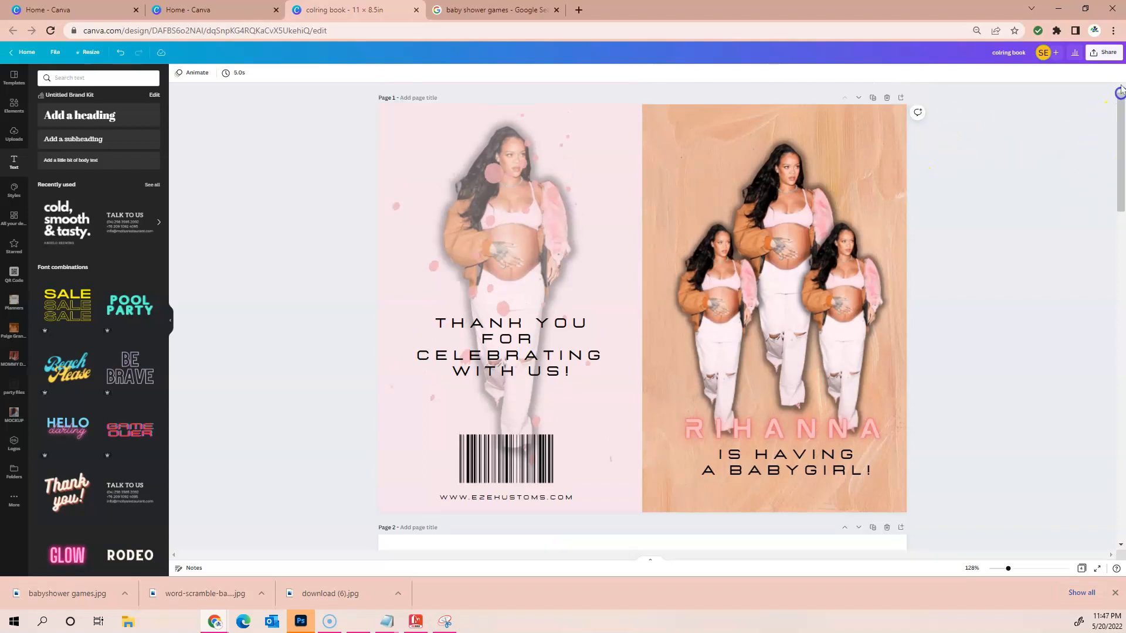
{"action": "left_click", "coordinate": [1097, 54]}
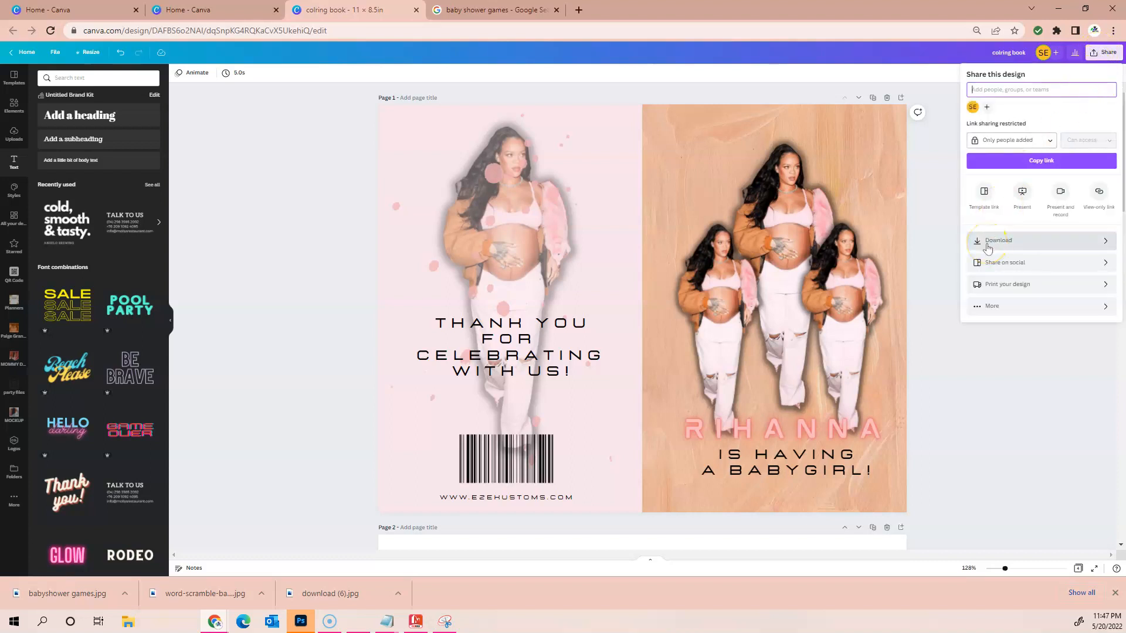
{"action": "left_click", "coordinate": [1001, 364]}
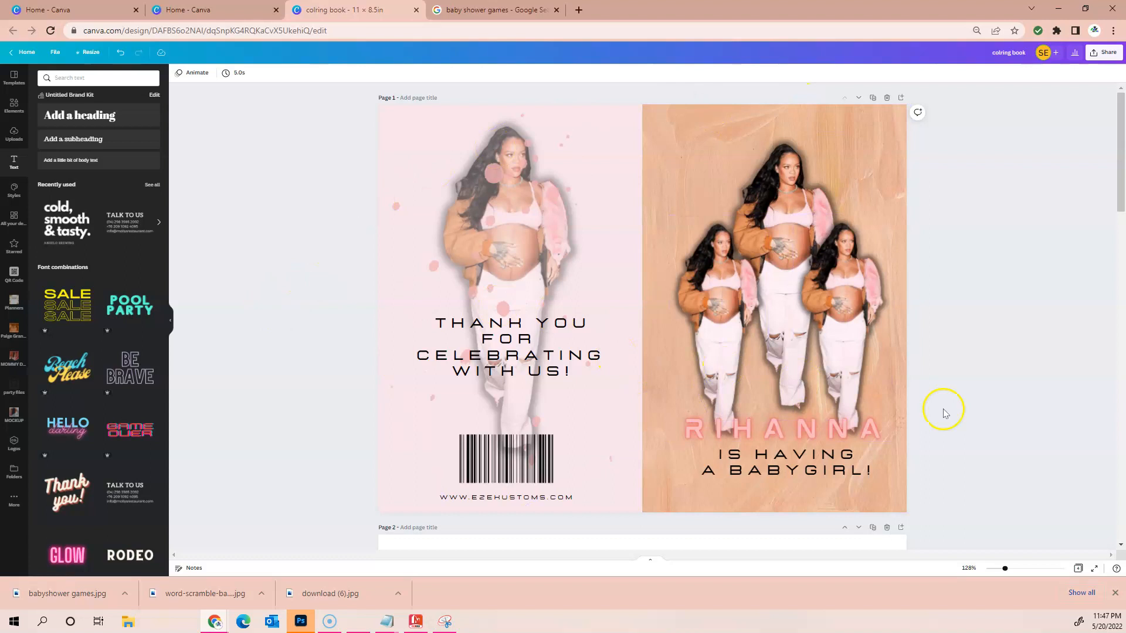
{"action": "left_click_drag", "start_coordinate": [1119, 158], "coordinate": [1121, 125]}
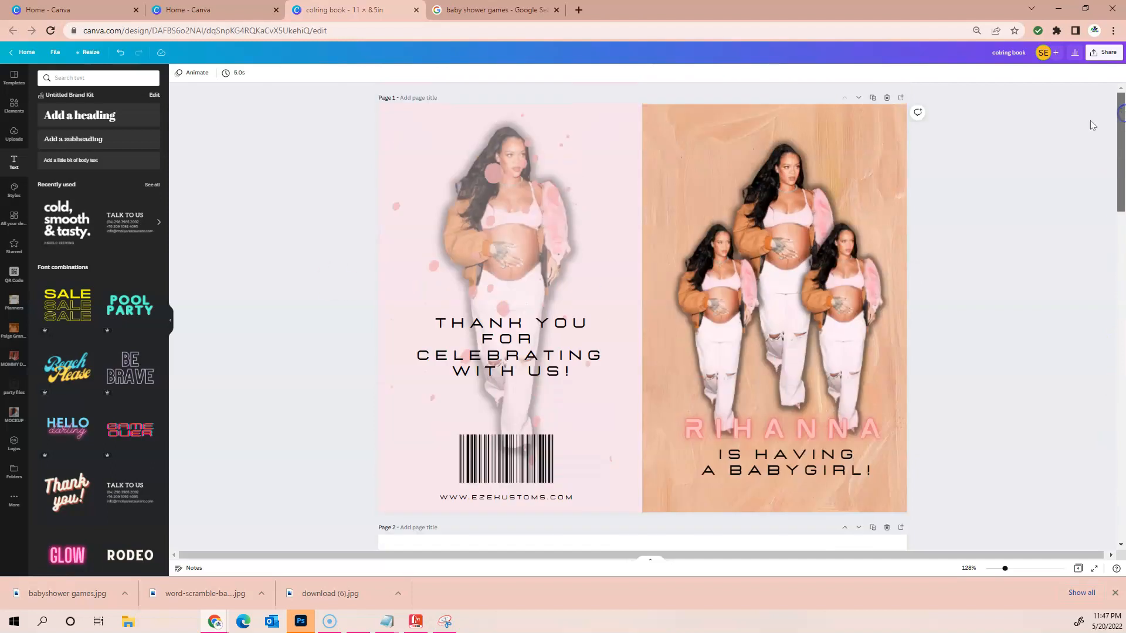